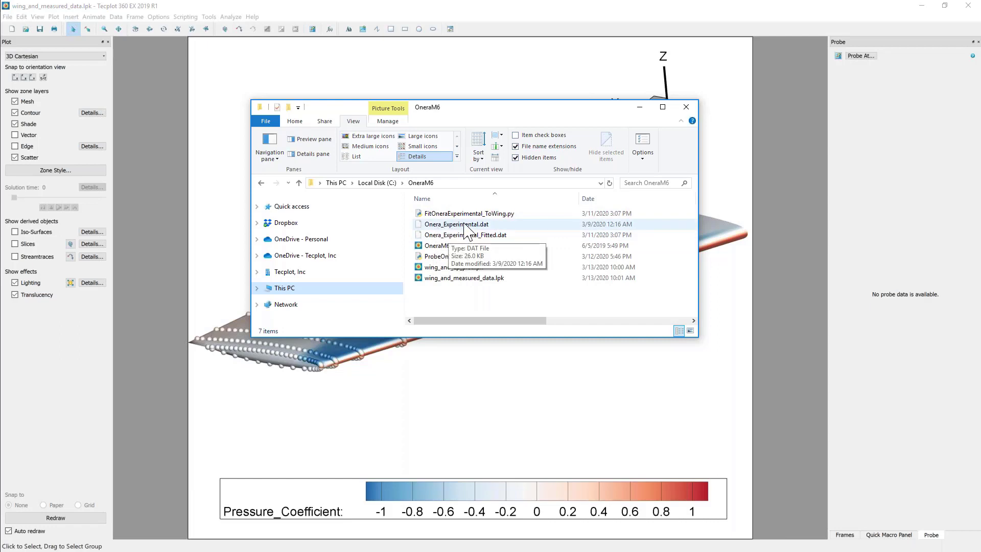
Step: Hide the wing plot's scatter layer and draw a straight polyline along the leading edge from the tip to the root
left_click(633, 107)
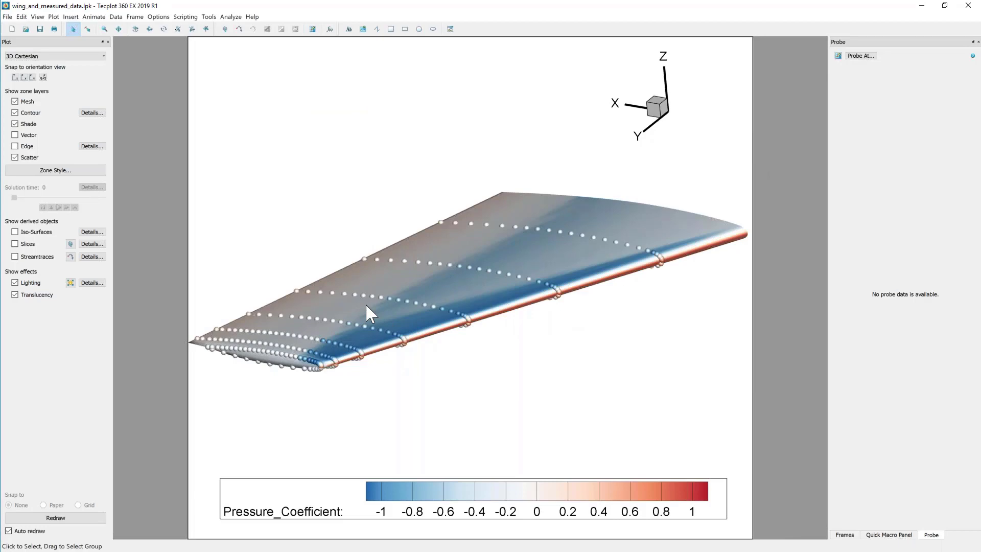
left_click(29, 157)
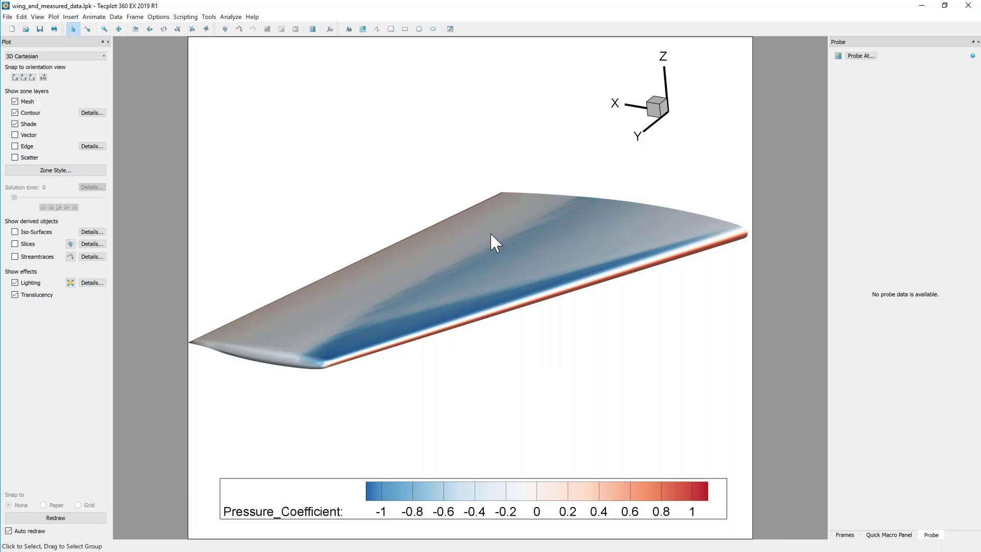
left_click(376, 29)
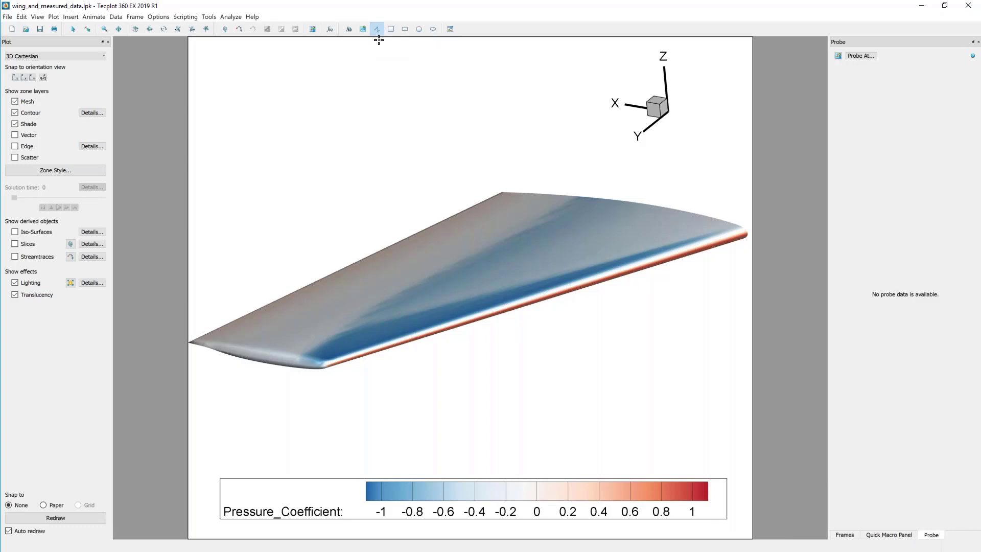
left_click(325, 356)
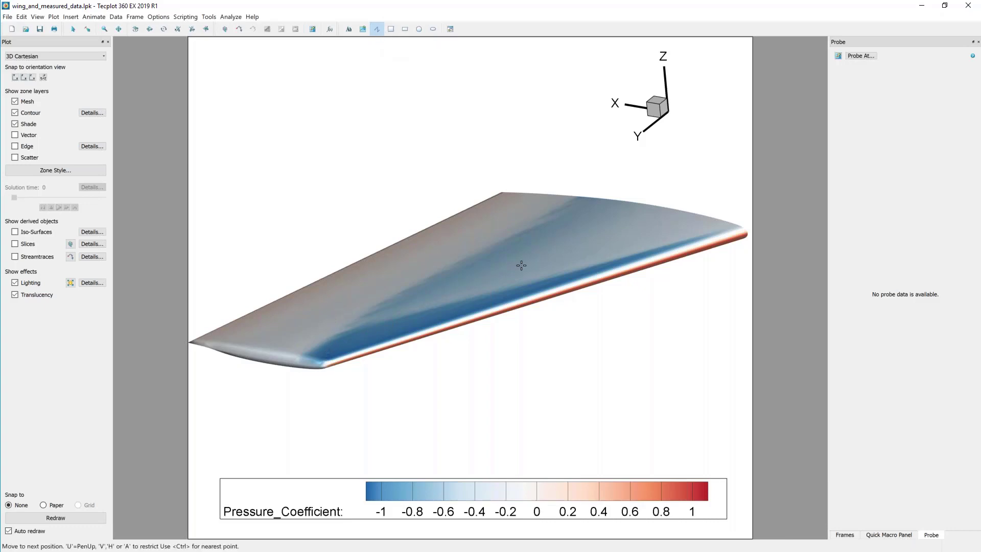
left_click(729, 228)
left_click(632, 178)
key("Escape")
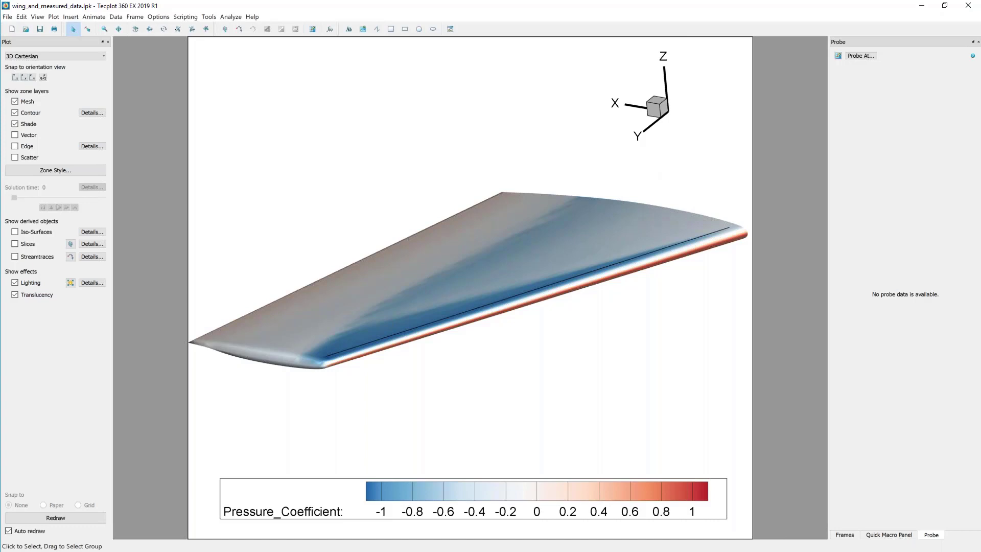
Step: Extract 200 regularly spaced data points along the leading-edge polyline
left_click(553, 286)
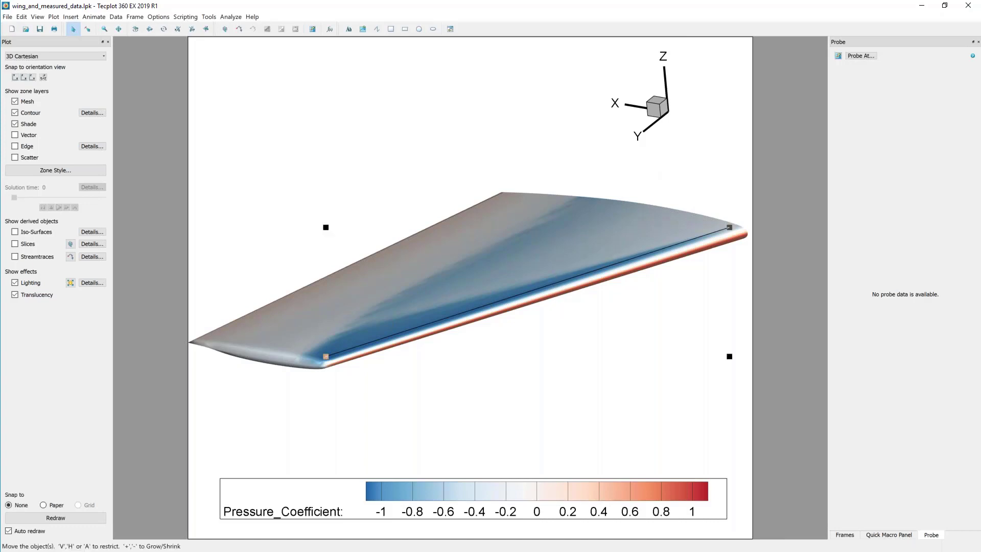
right_click(552, 275)
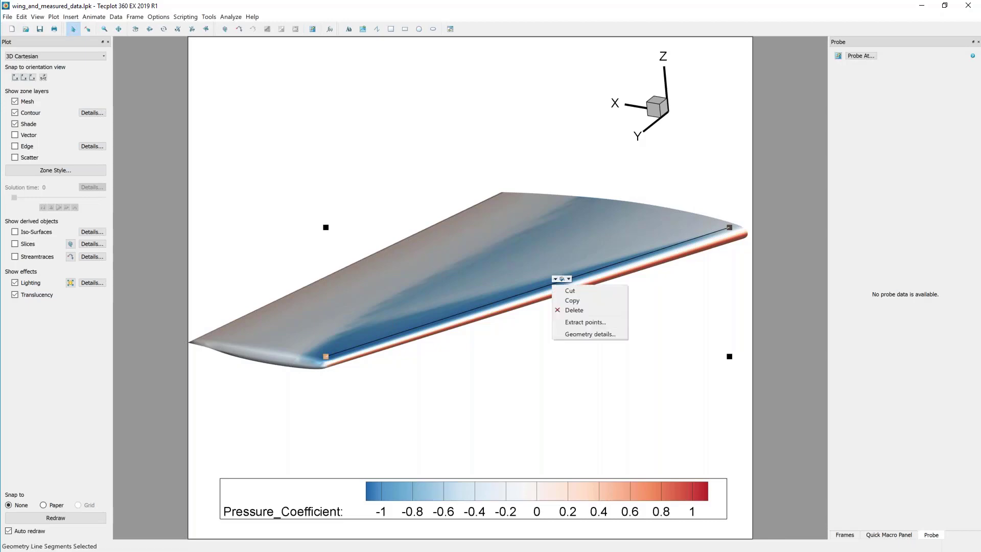
left_click(577, 321)
left_click_drag(489, 247, 467, 207)
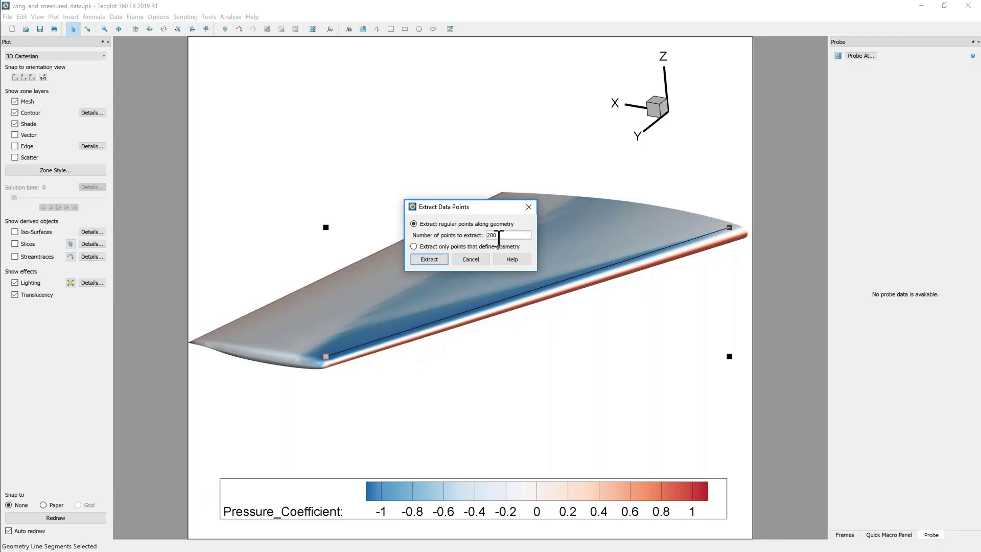
left_click(460, 247)
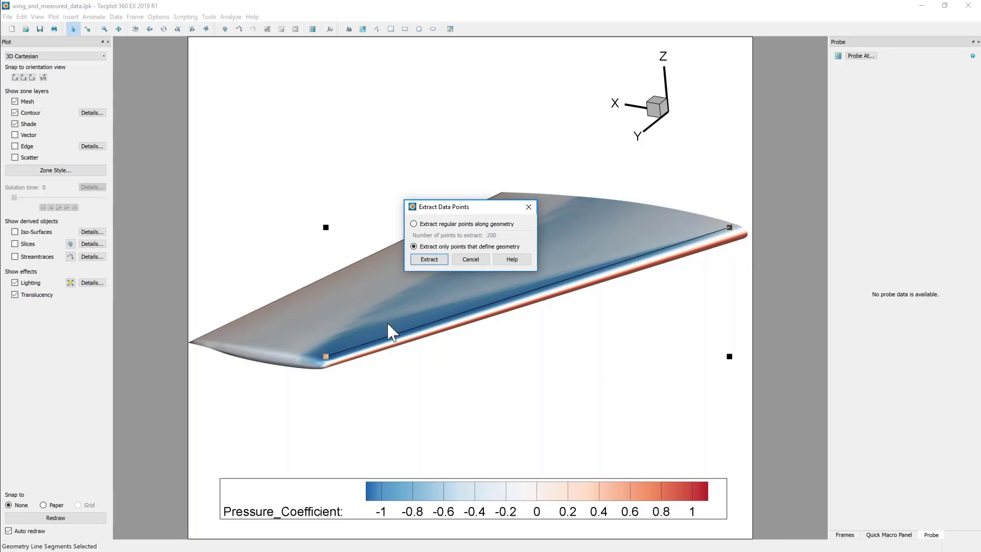
left_click(440, 225)
left_click(430, 260)
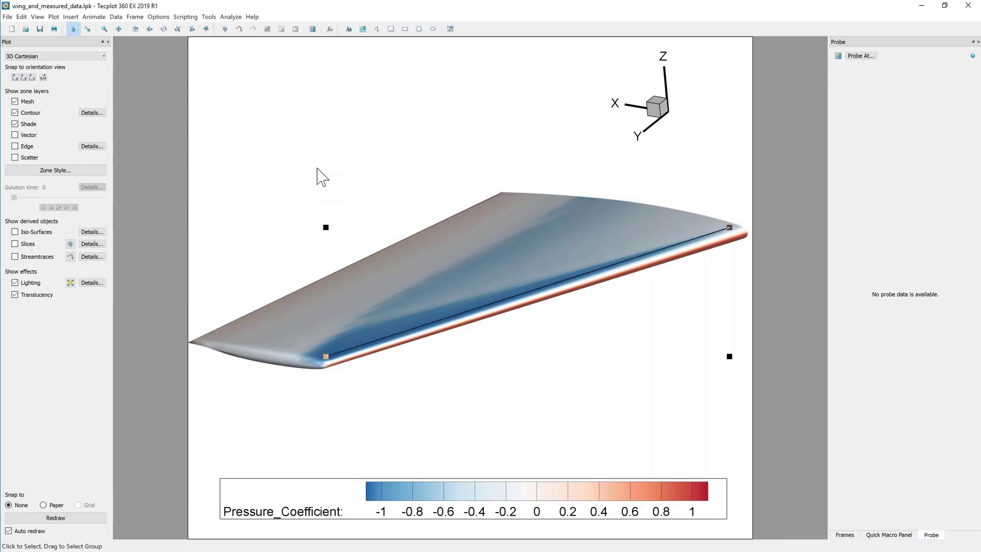
left_click(322, 177)
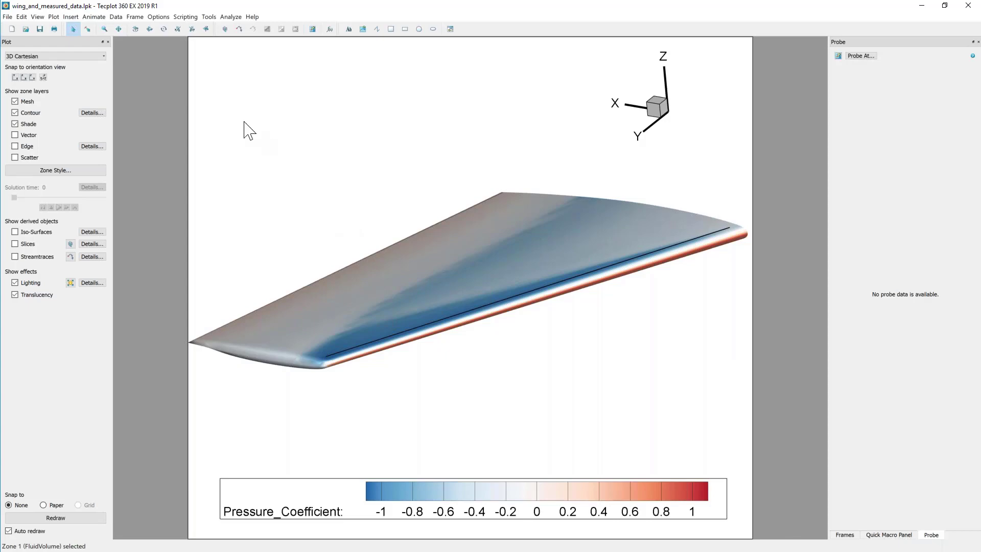
Step: Review the data set information for the Extracted Points zone
left_click(117, 16)
left_click(137, 117)
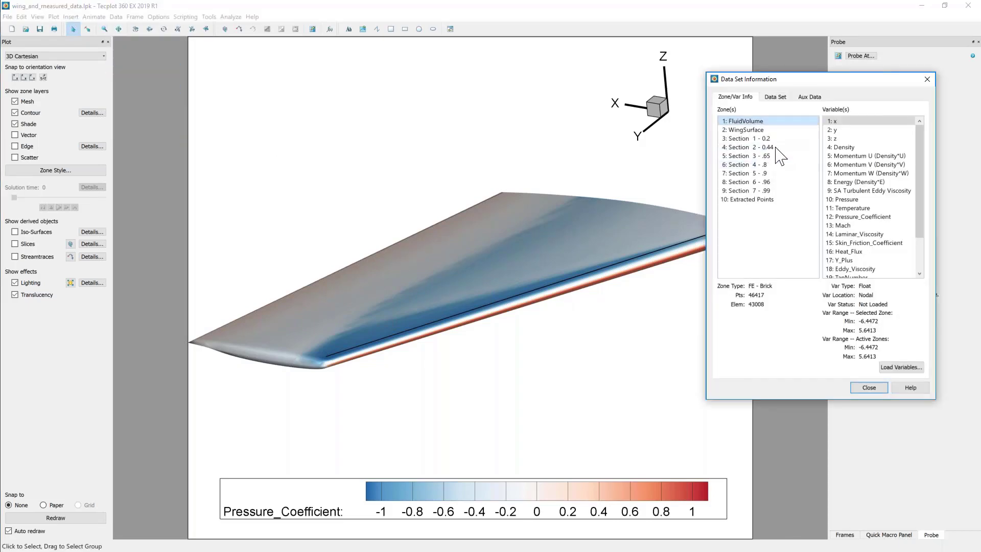
left_click(742, 198)
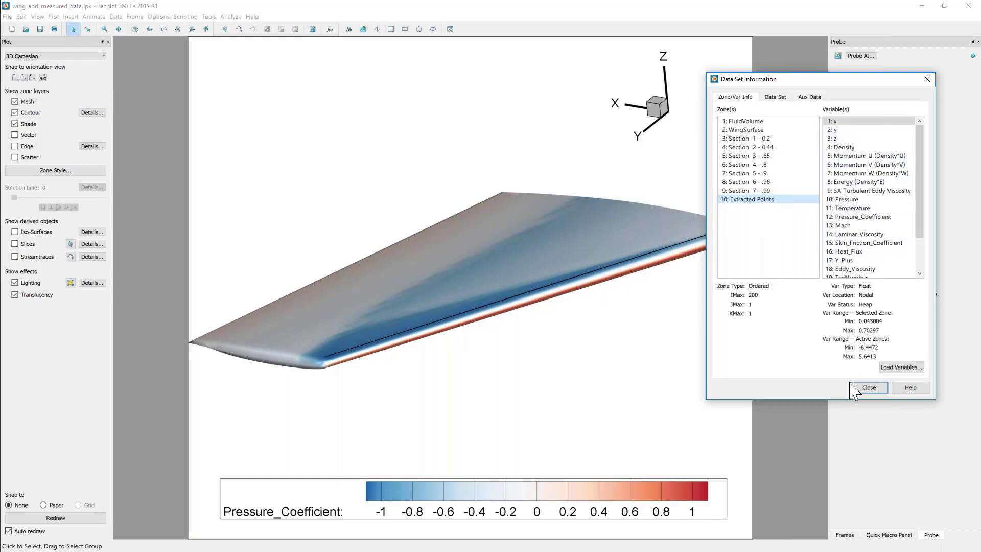
left_click(864, 389)
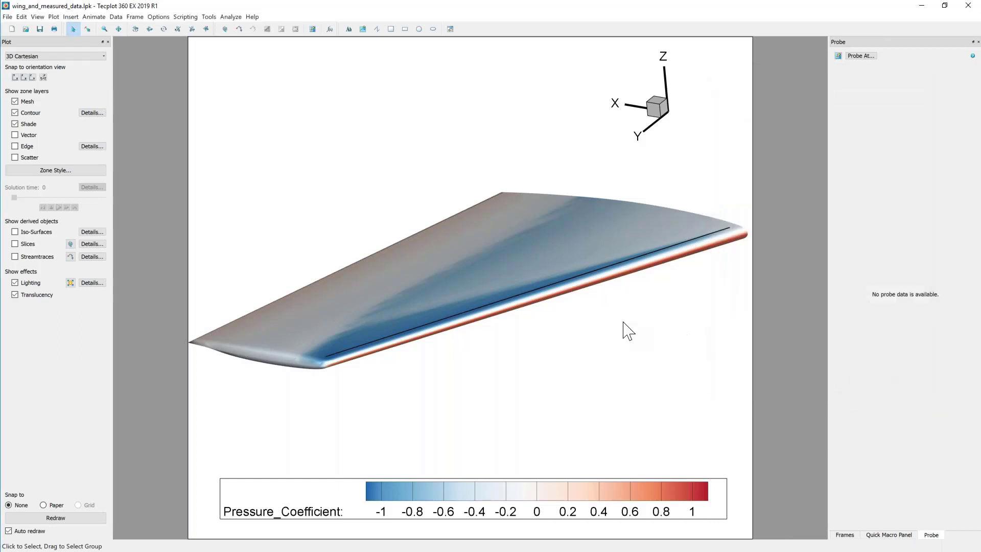
Step: Create a new frame in the empty area above the wing and set its plot type to XY Line
left_click(450, 29)
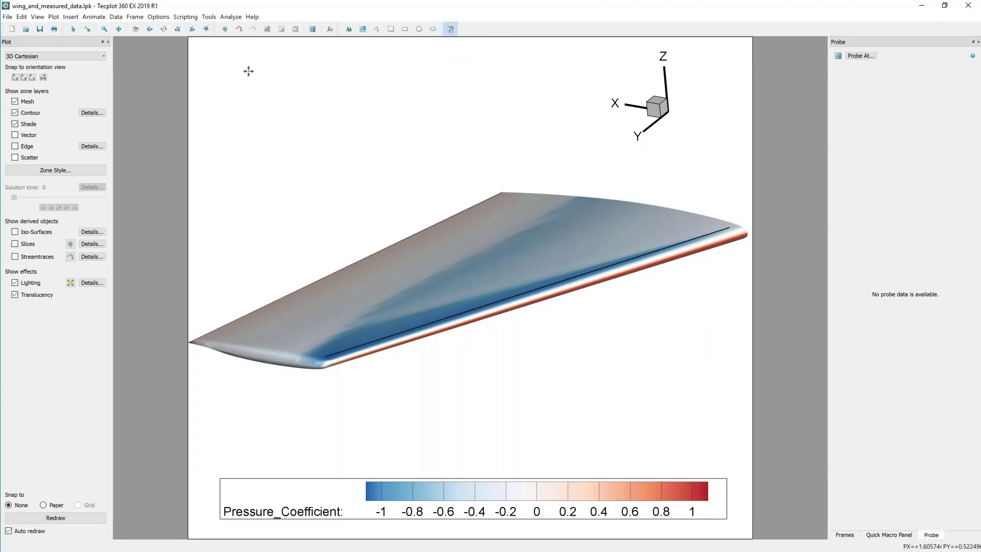
left_click_drag(226, 53, 492, 247)
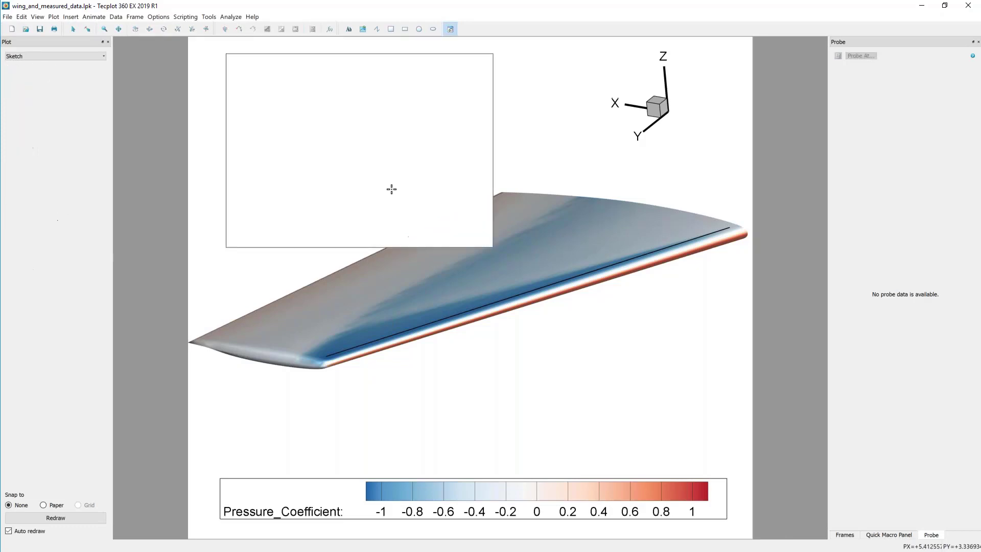
left_click(80, 56)
left_click(37, 78)
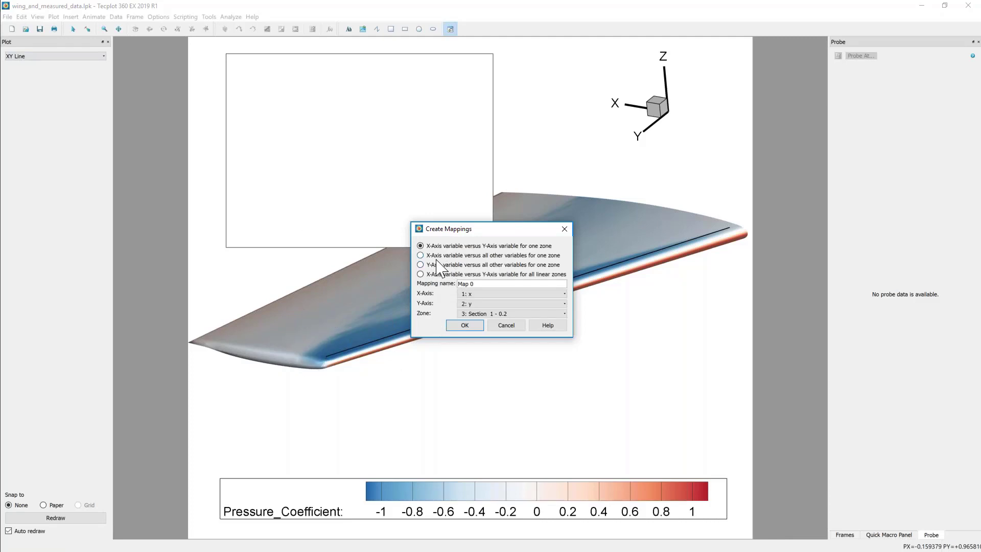
Step: Create a line mapping of Pressure_Coefficient against y for the Extracted Points zone
left_click(481, 295)
left_click(482, 309)
left_click(482, 304)
scroll(484, 347, "down", 1)
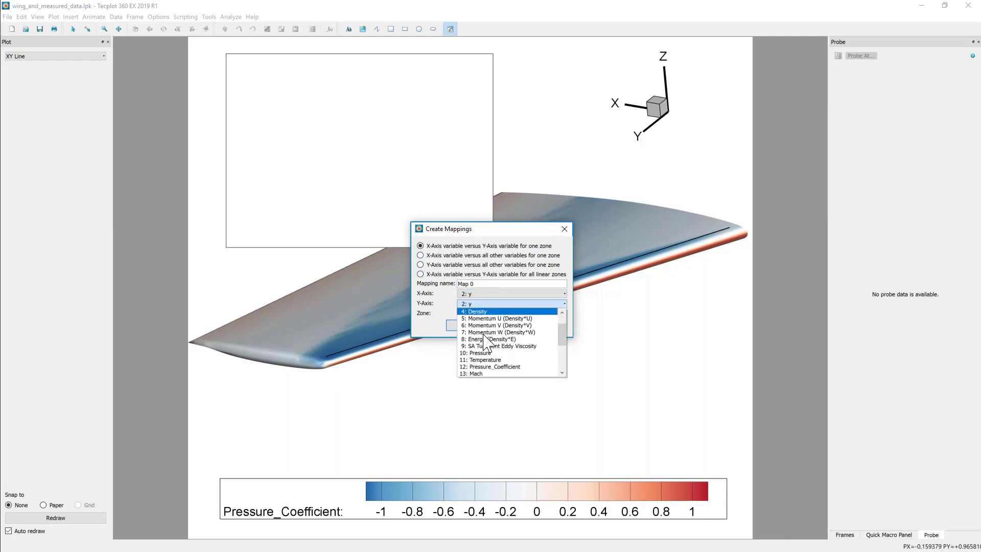
left_click(486, 366)
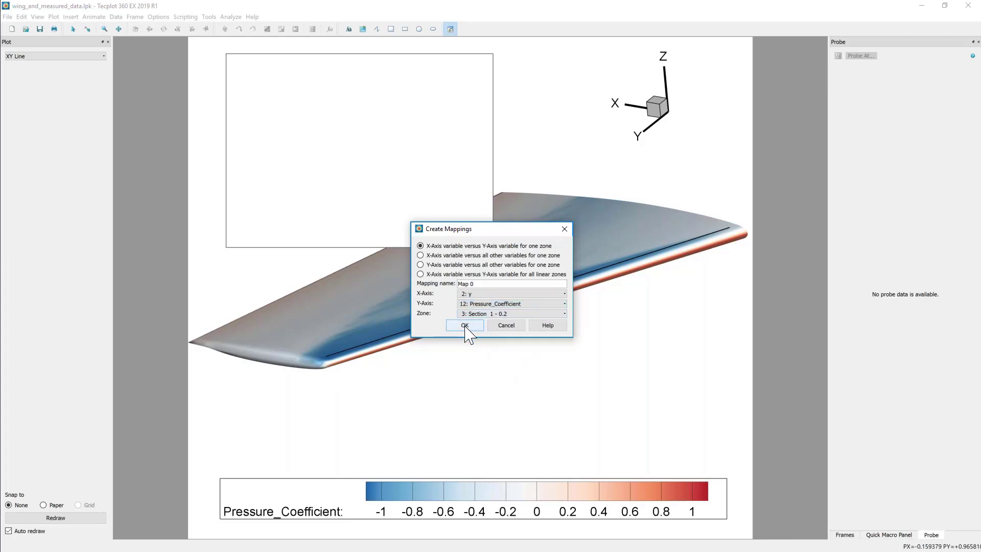
left_click(472, 313)
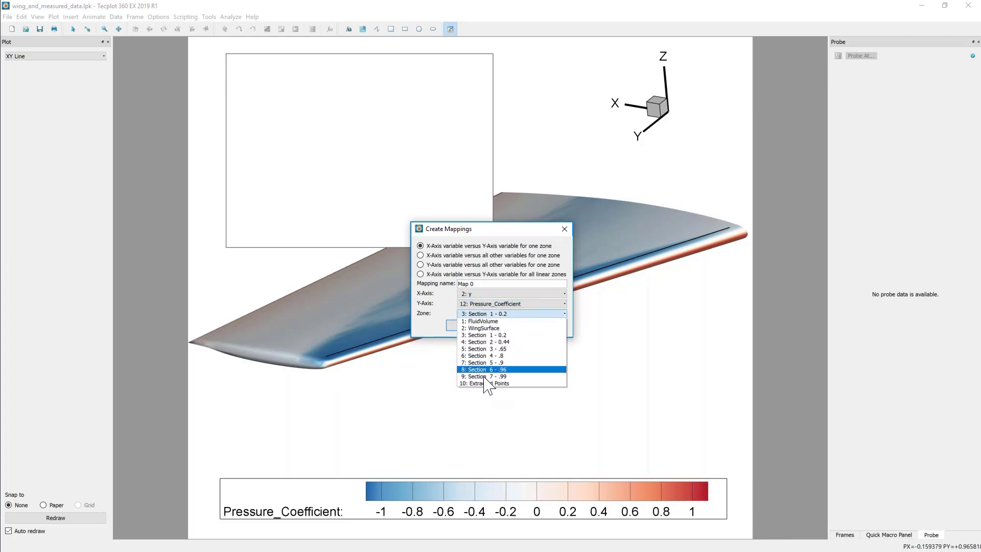
left_click(487, 384)
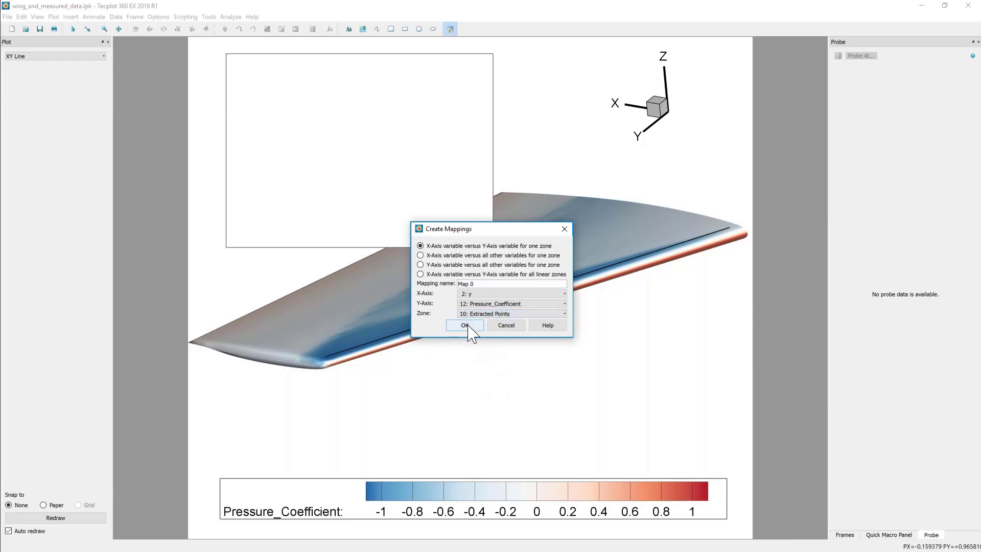
left_click(466, 325)
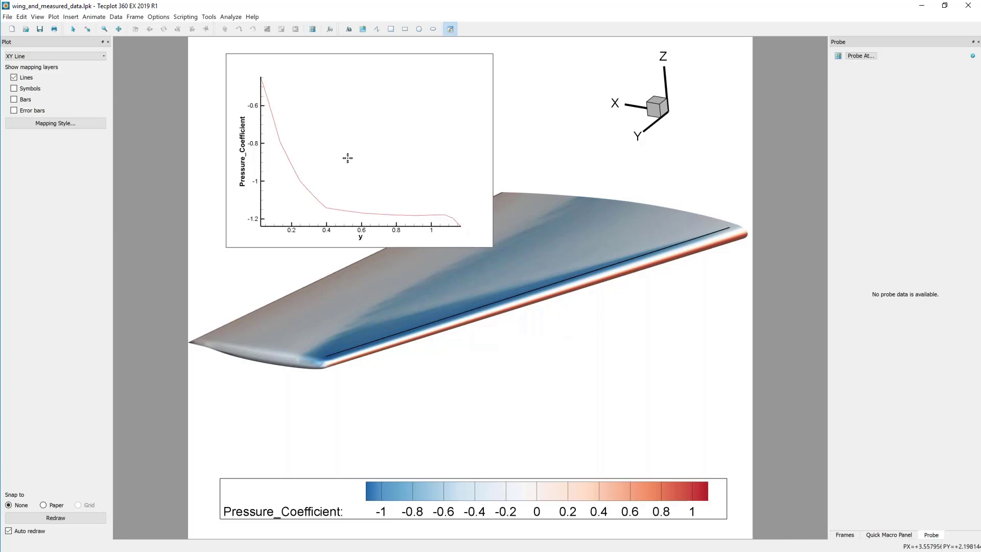
Step: Remove the line-plot frame and return to the wing plot
right_click(343, 54)
left_click(363, 70)
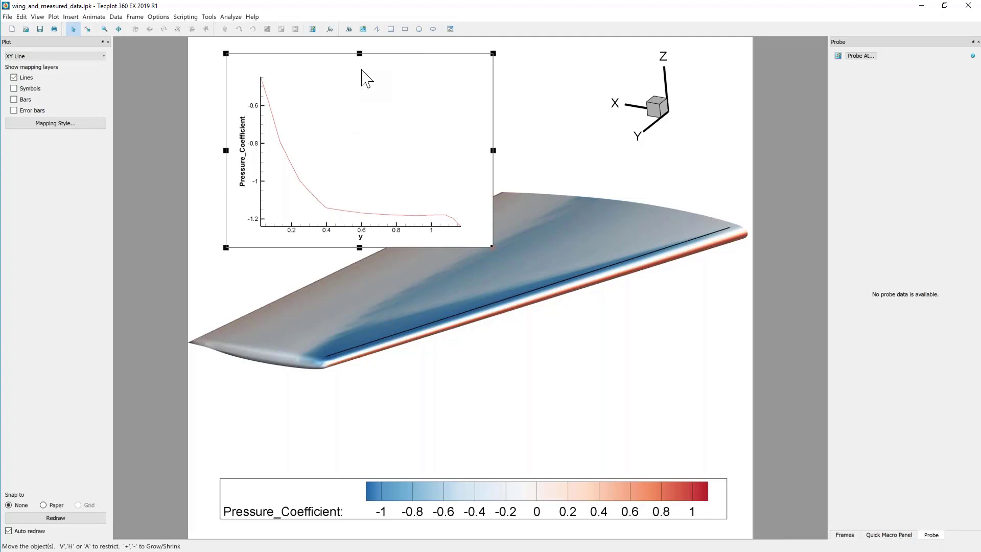
left_click(494, 301)
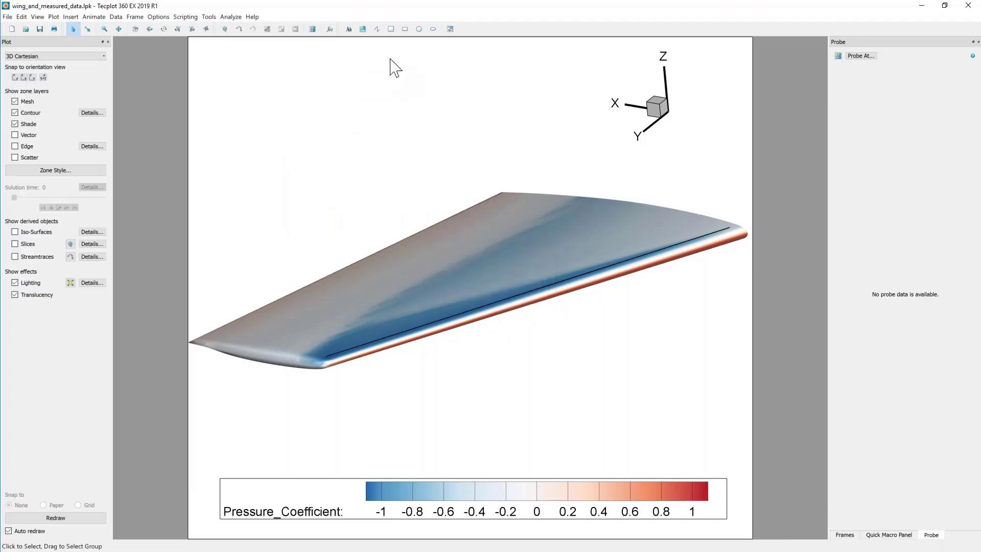
Step: Draw a six-segment zigzag polyline across the wing's upper surface, from near the tip toward mid-span
left_click(377, 29)
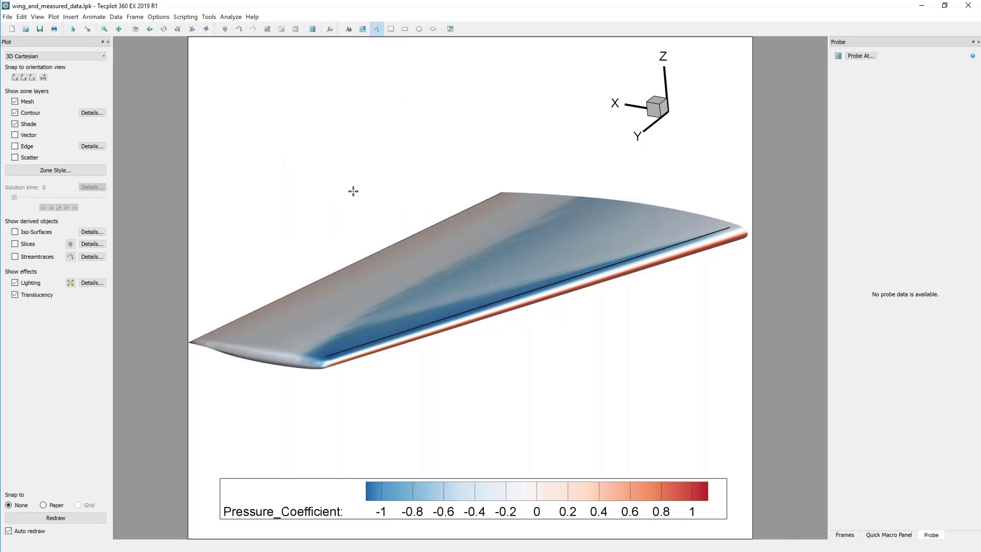
left_click(326, 340)
left_click(341, 287)
left_click(382, 321)
left_click(384, 267)
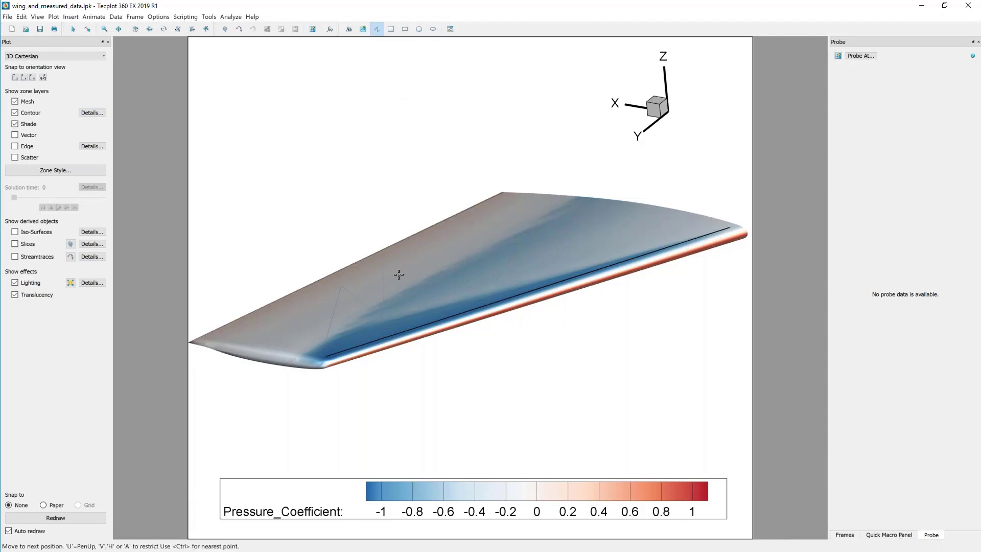
left_click(431, 295)
left_click(430, 255)
double_click(476, 275)
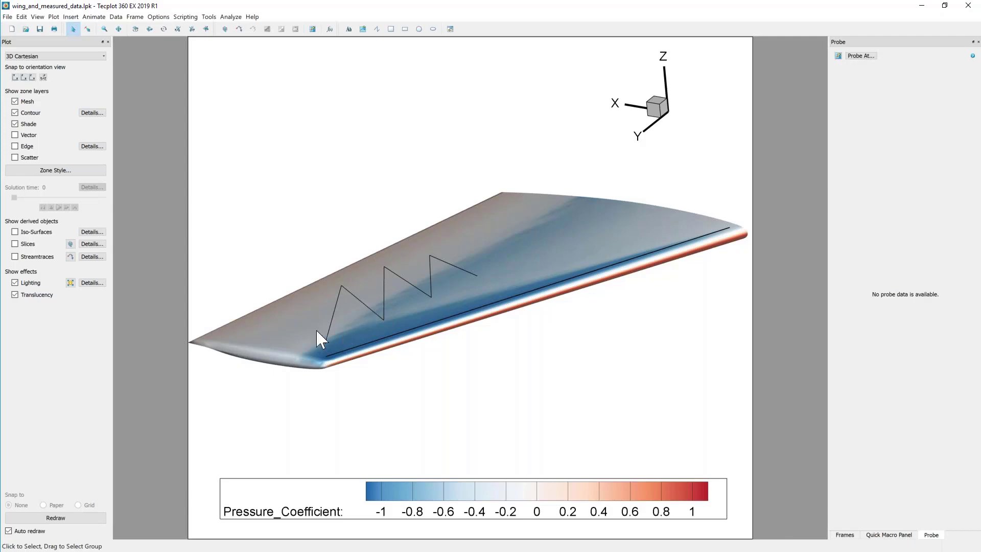
Step: Delete the zigzag polyline from the wing surface
right_click(455, 268)
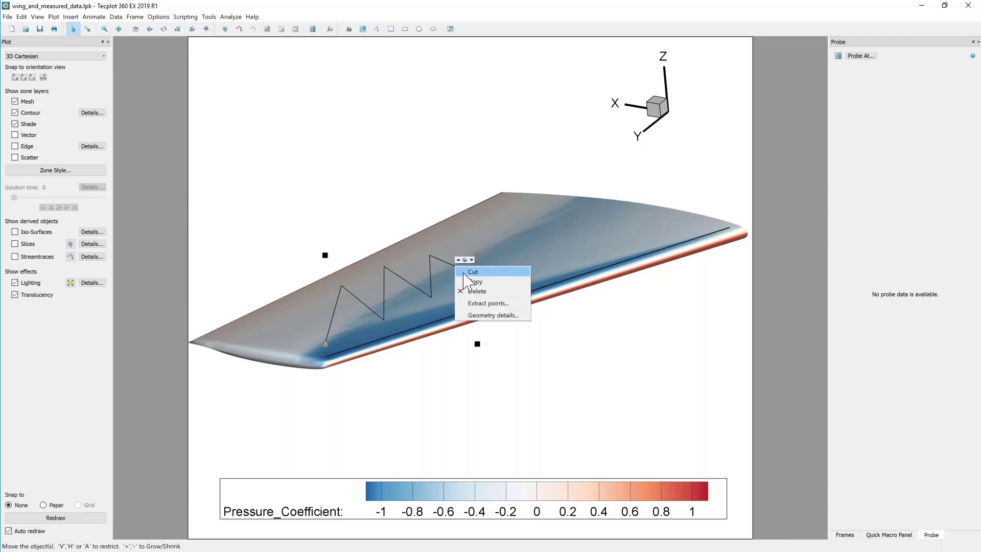
left_click(473, 290)
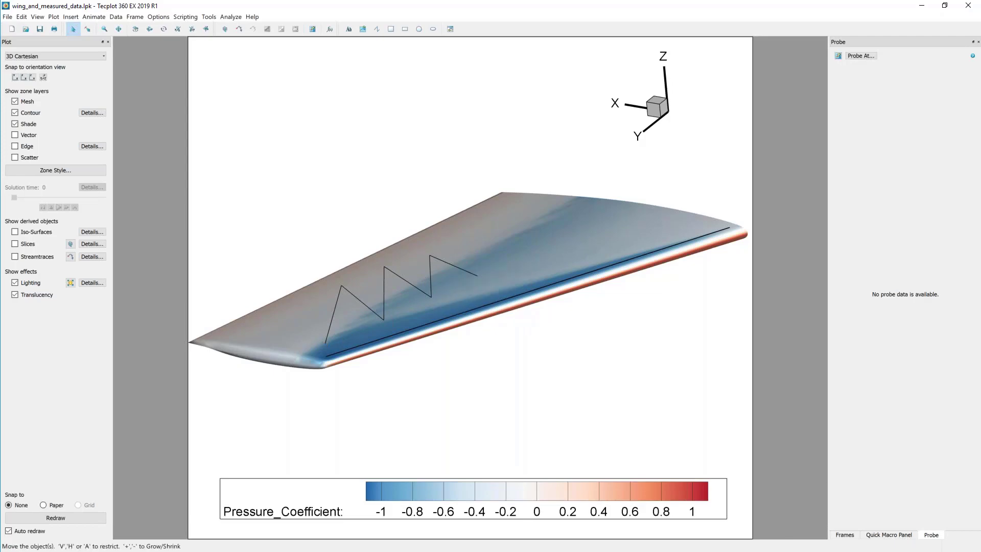
Step: Examine the data extraction options, including Extract Geom Over Time, for the leading-edge polyline
left_click(463, 315)
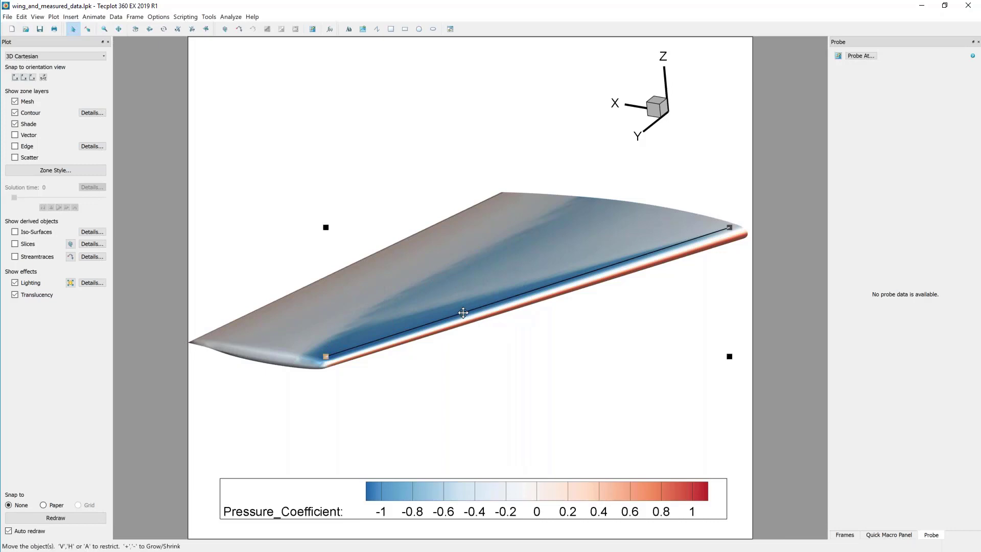
left_click(117, 17)
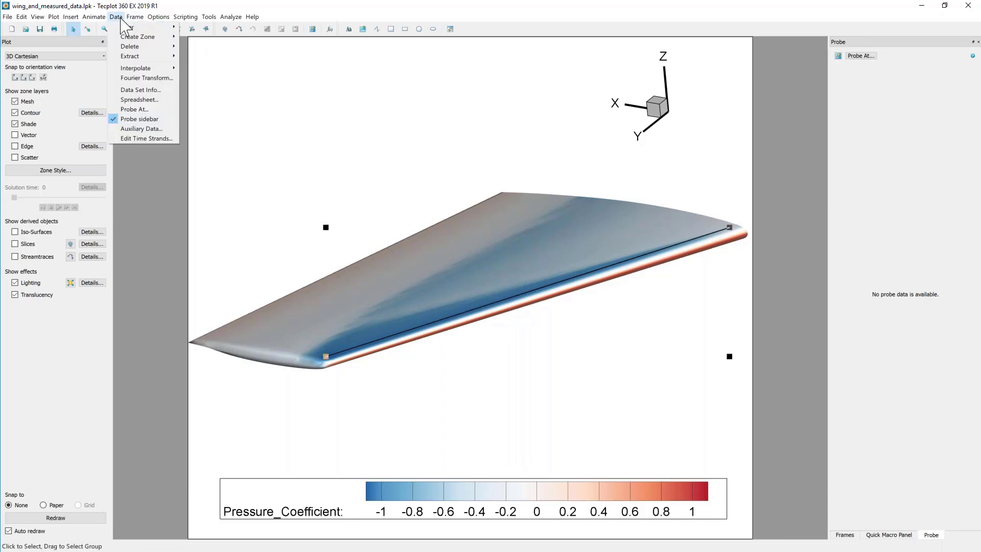
mouse_move(130, 56)
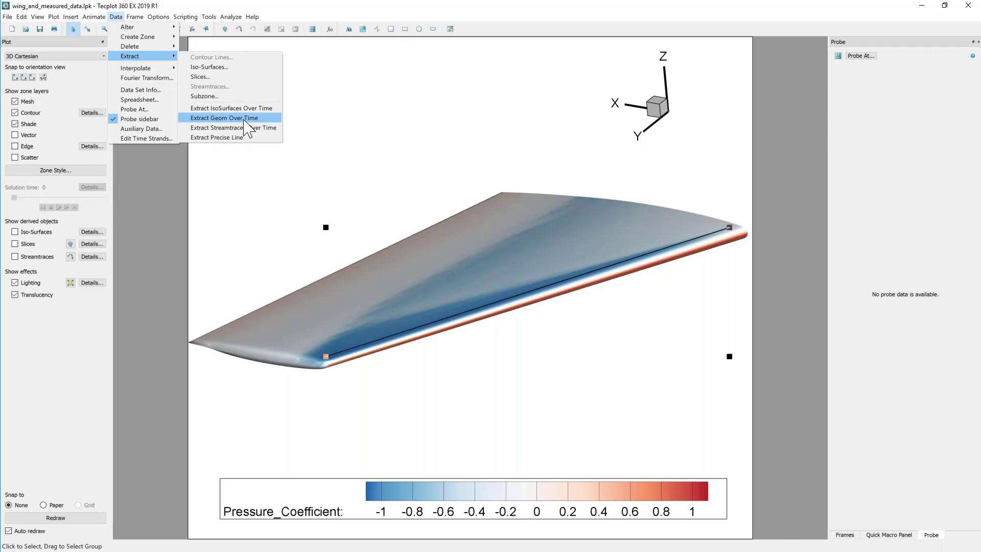
left_click(146, 177)
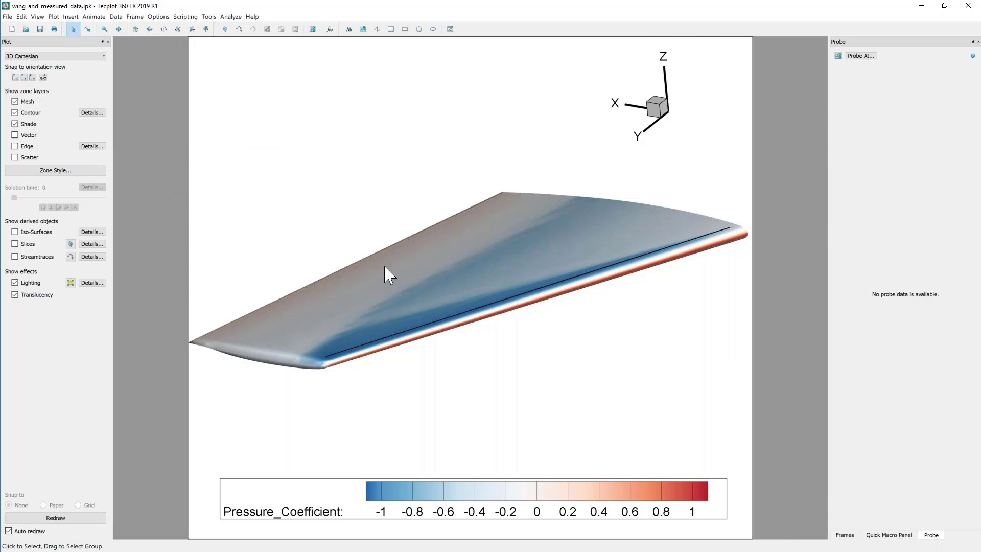
Step: Move the polyline geometry off the leading edge toward the middle of the wing's upper surface
left_click(404, 341)
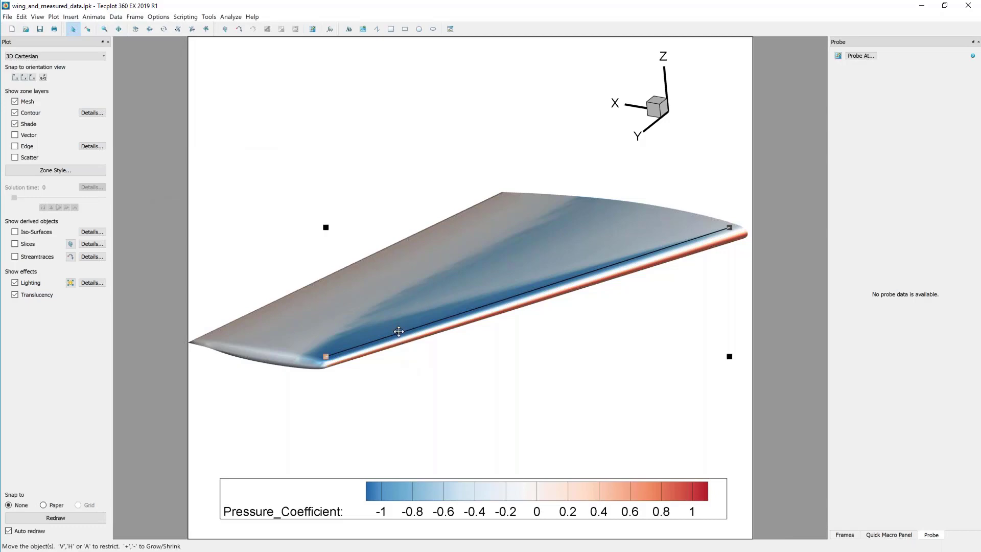
left_click_drag(403, 332, 341, 318)
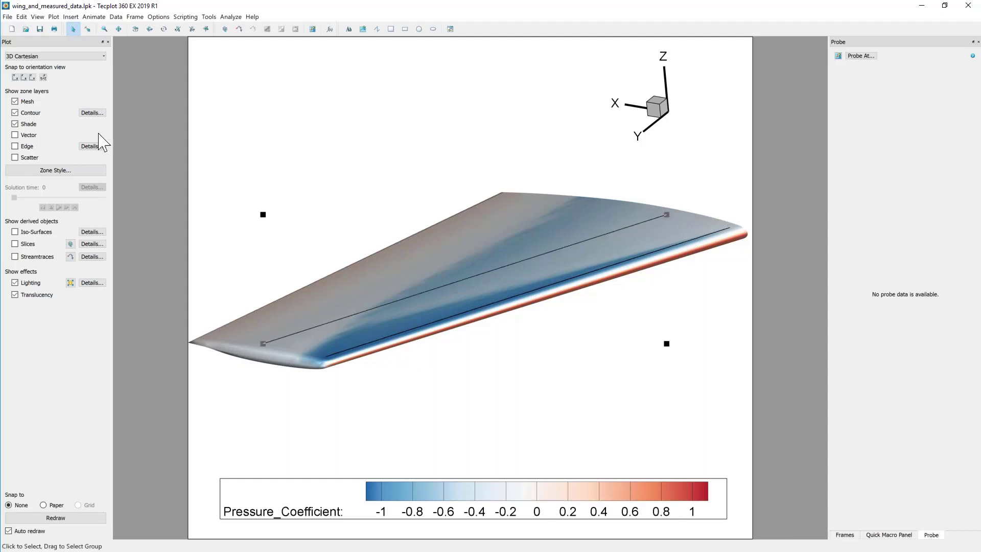
Step: Hide the mesh layer and delete the diagonal line geometry that crosses the wing
left_click(23, 102)
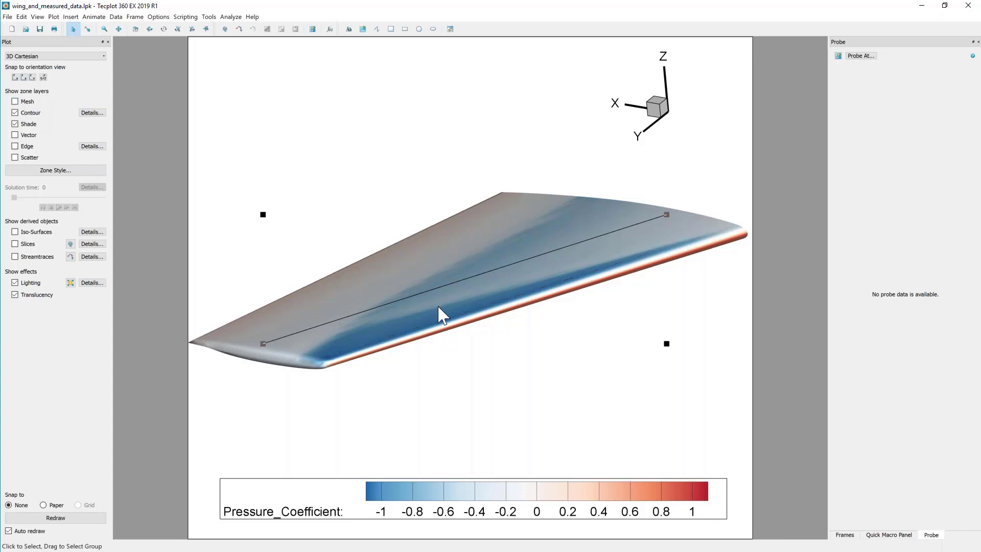
middle_click_drag(387, 343, 530, 411)
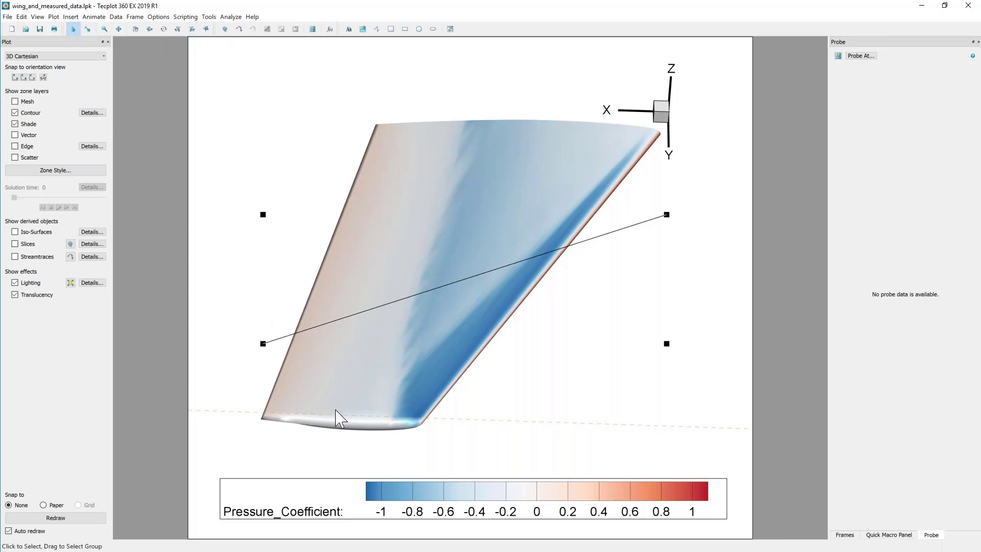
left_click(373, 413)
right_click_drag(378, 402, 402, 305, "ctrl")
left_click(401, 300)
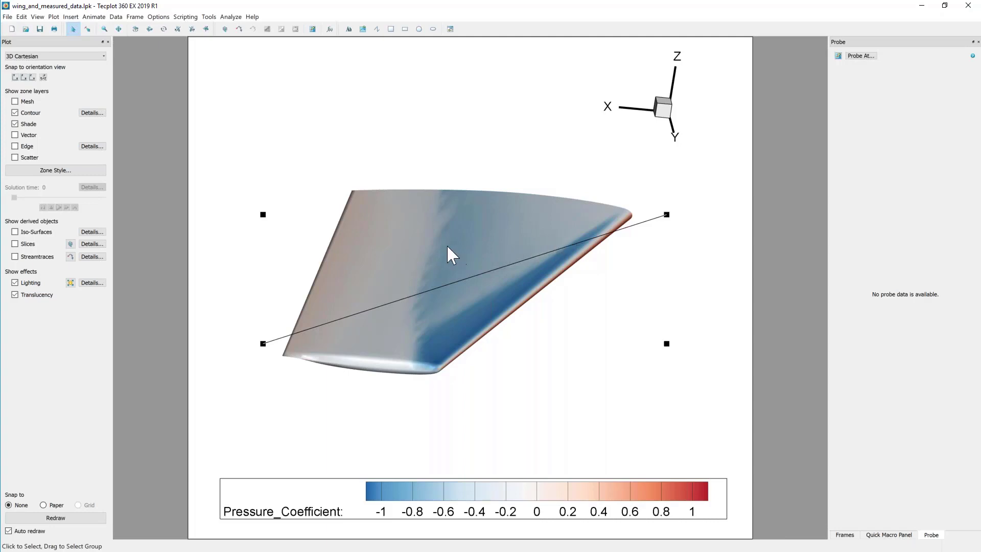
middle_click_drag(447, 270, 588, 300)
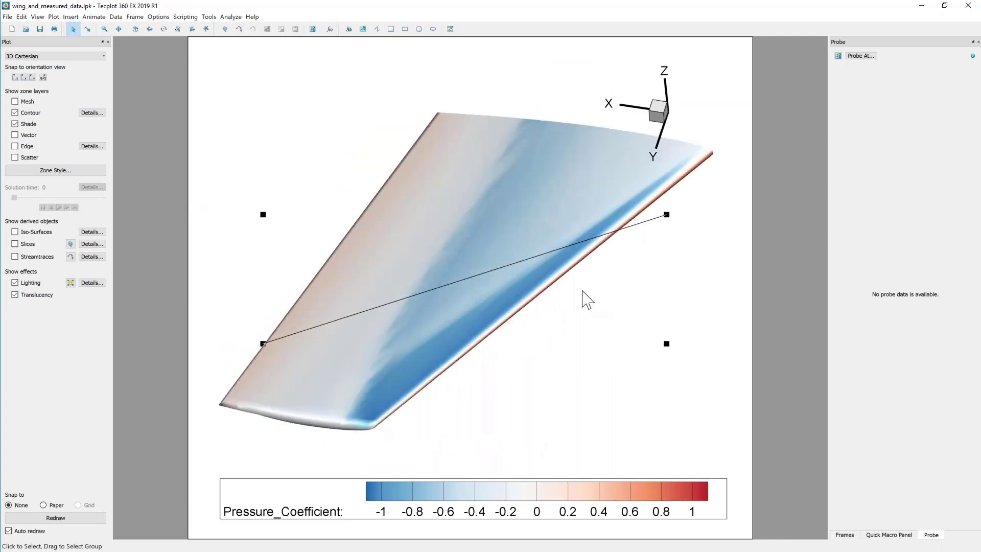
right_click(507, 265)
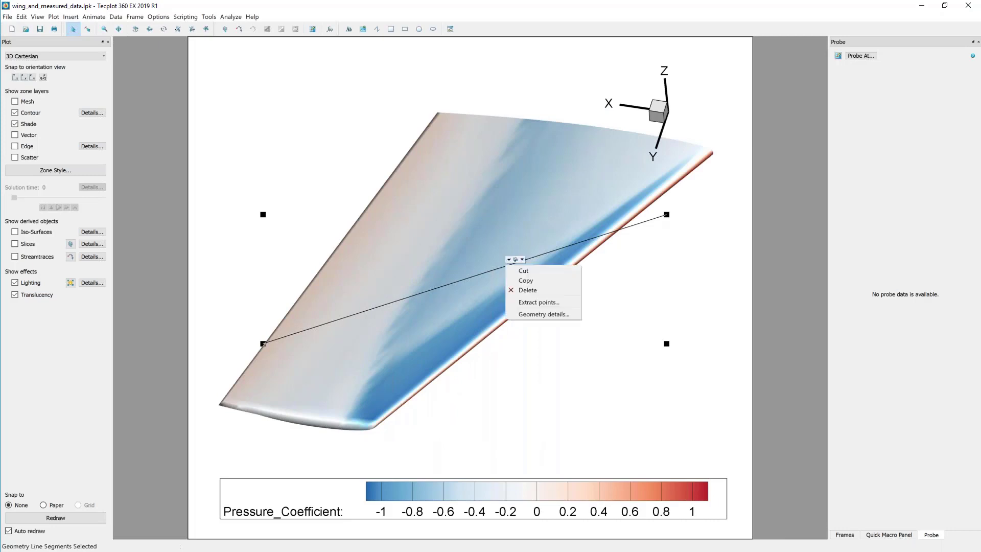
left_click(526, 299)
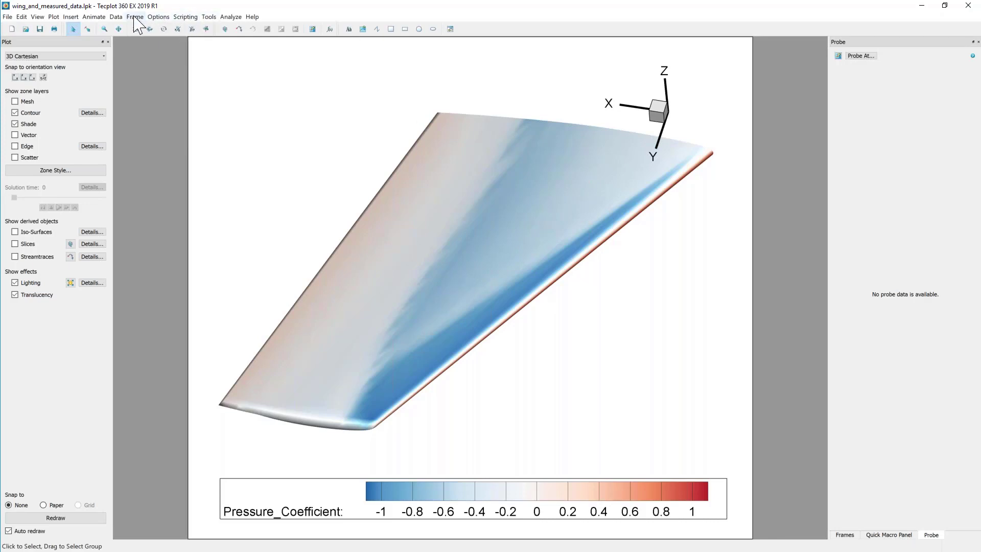
Step: Start Extract Precise Line and place its dialog clear of the wing, with the root edge in view
left_click(117, 17)
mouse_move(137, 56)
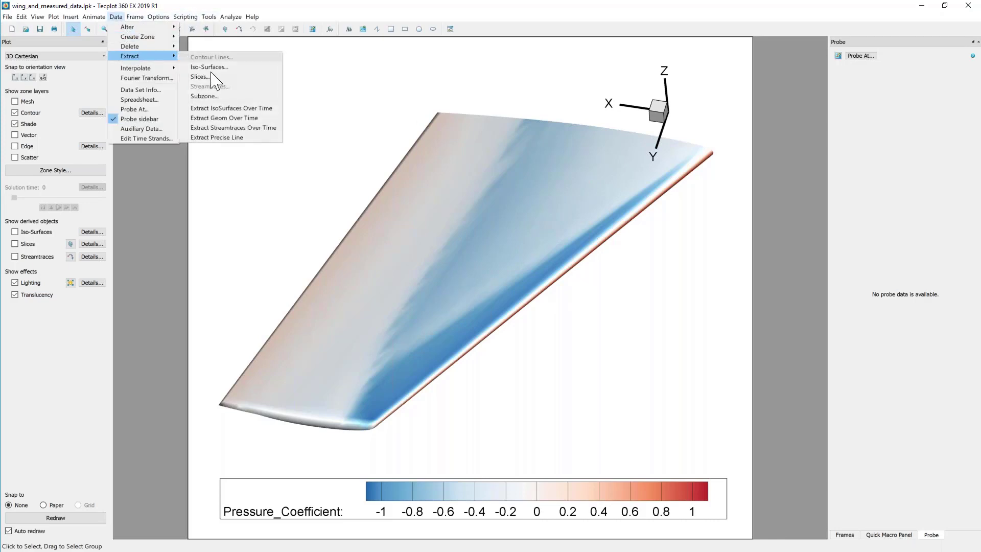
left_click(215, 139)
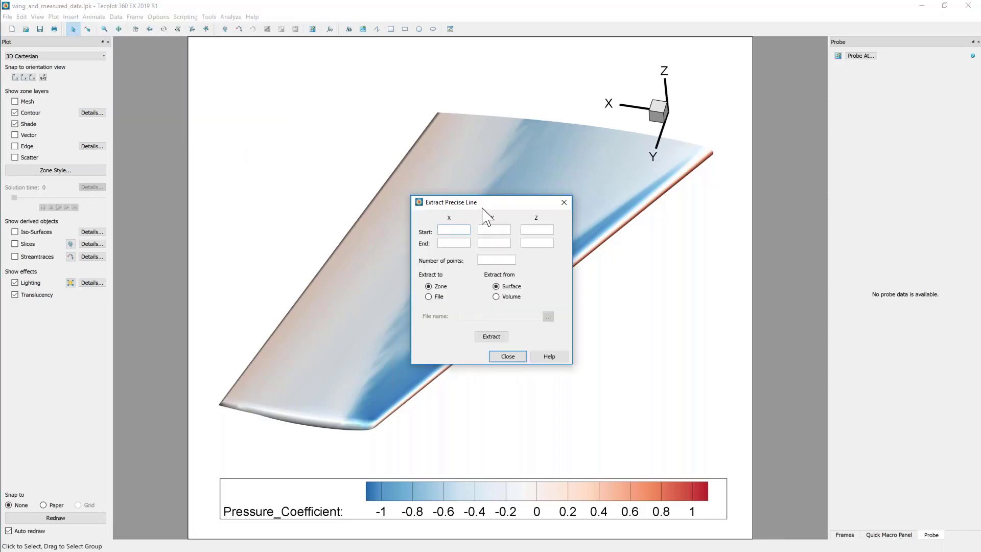
left_click_drag(490, 210, 682, 269)
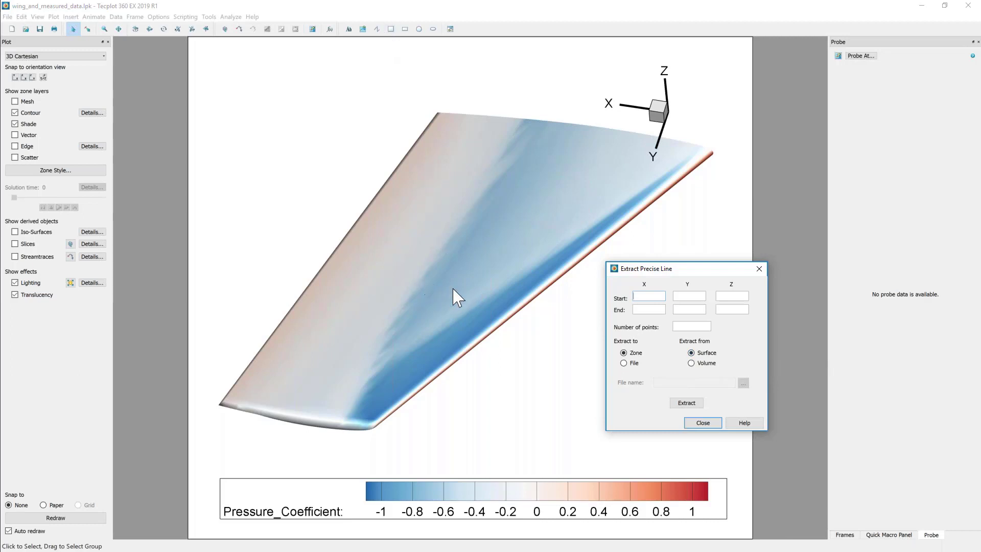
middle_click_drag(460, 302, 498, 224)
right_click_drag(498, 224, 462, 276)
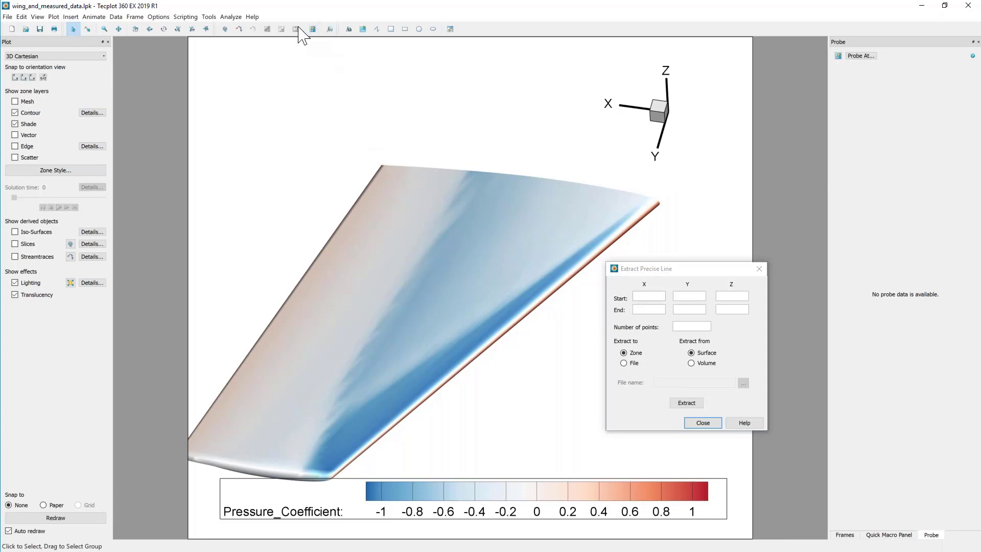
Step: Probe the wing near the root leading edge and copy its coordinates, about X 0.05777, Y 0.05984, Z 0.02029, as the line's start point
left_click(313, 29)
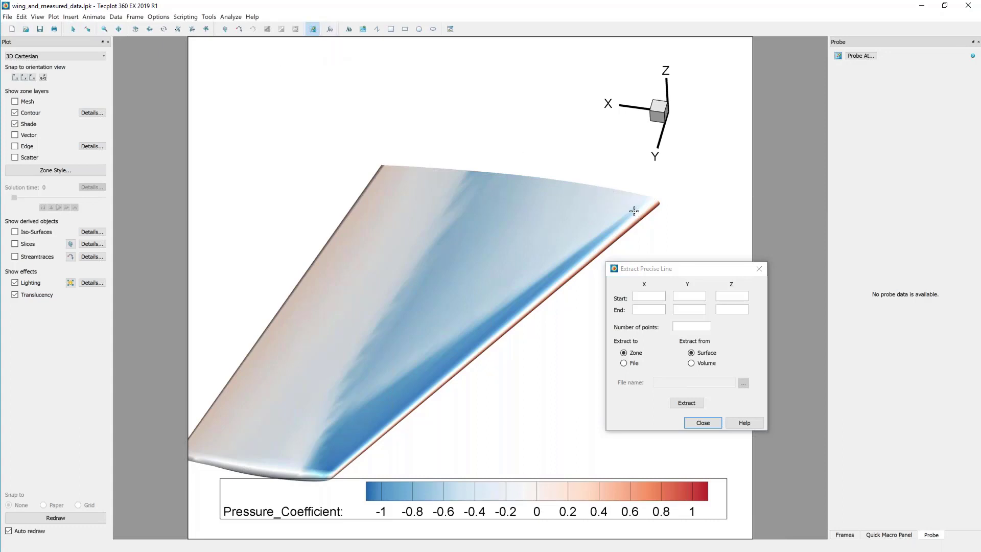
left_click(634, 211)
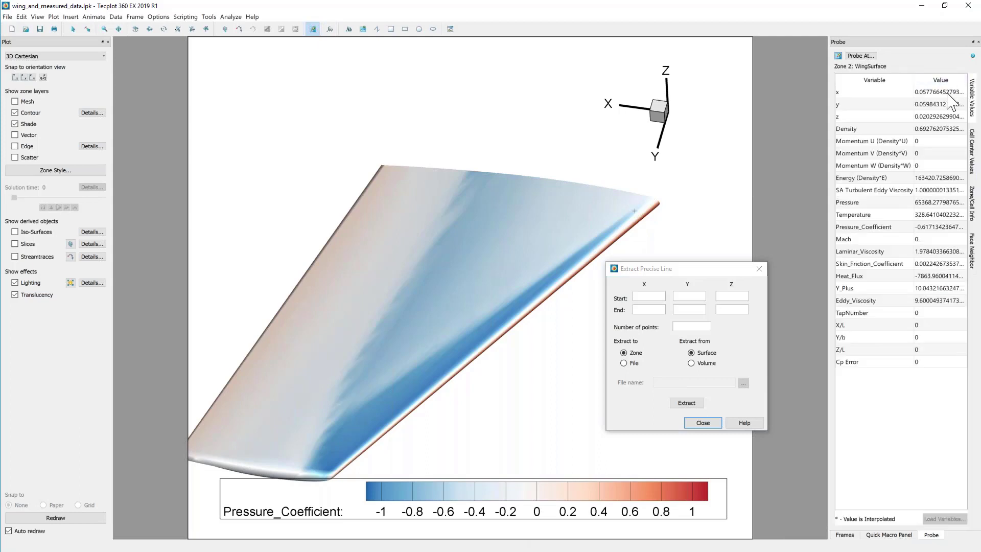
left_click(948, 93)
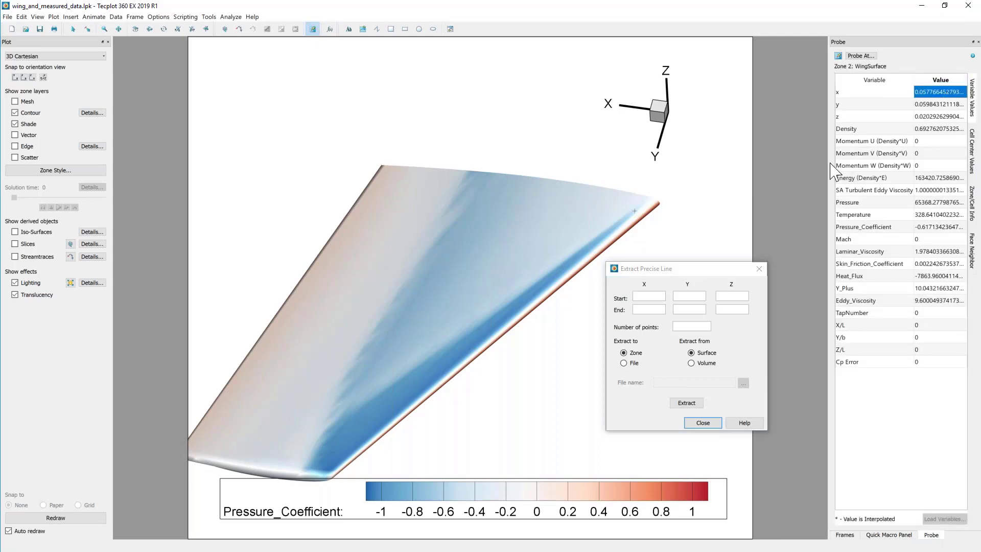
left_click(645, 298)
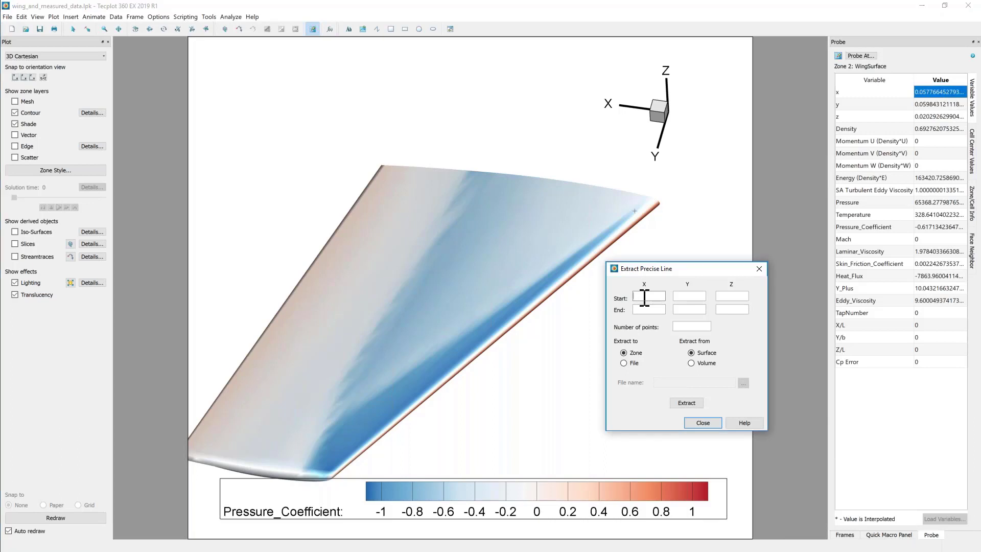
type("0.057766452793044896")
left_click(928, 104)
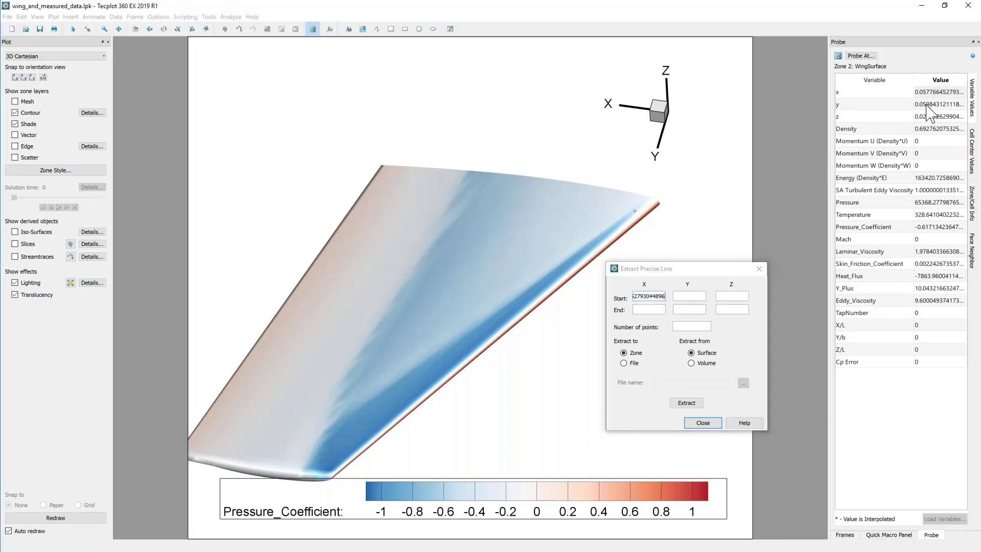
left_click(692, 298)
type("0.059843121118808726")
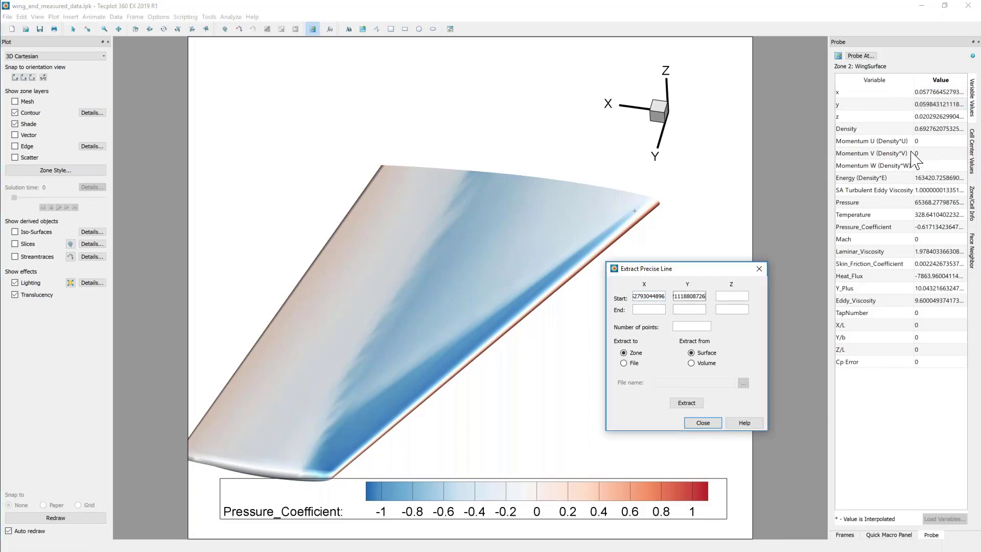
left_click(935, 118)
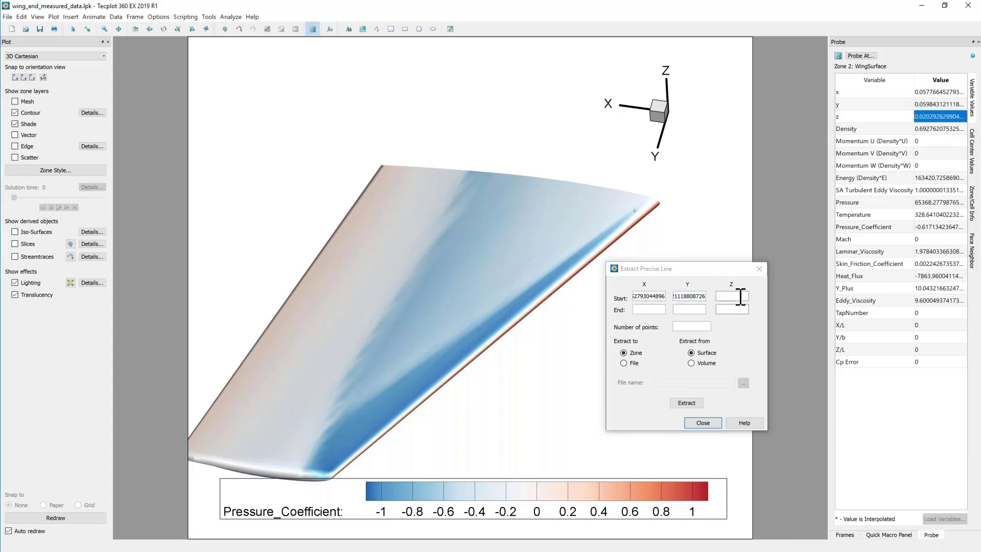
left_click(740, 296)
type("0.020292629904943432")
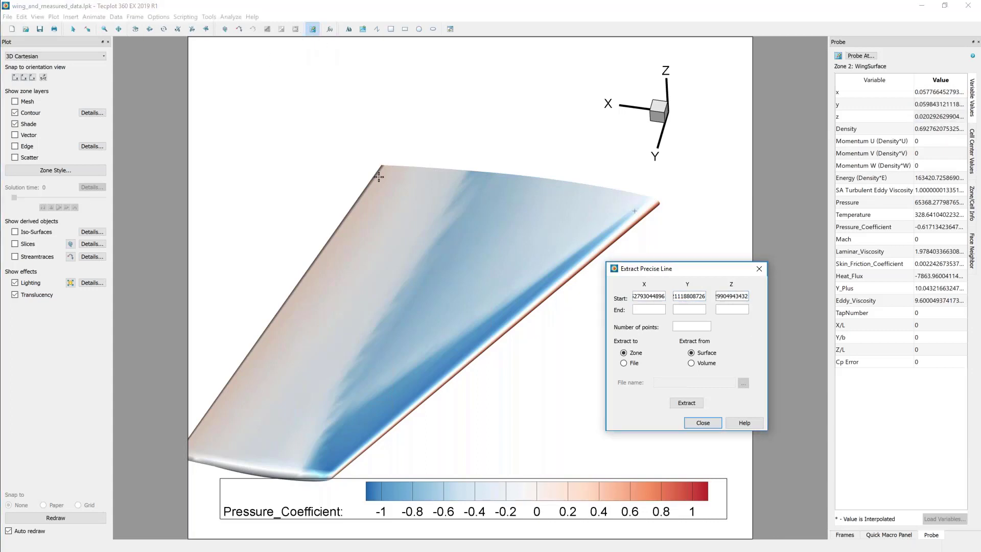
Step: Probe the wing near the root trailing edge and copy its coordinates, about X 0.79378, Y 0.05098, Z 0.00354, as the line's end point
left_click(381, 177)
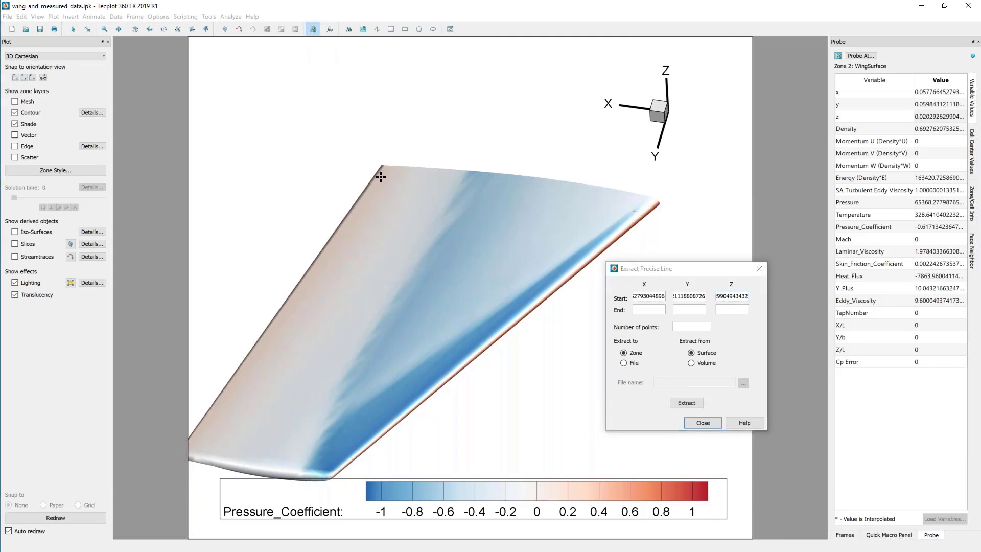
left_click(928, 93)
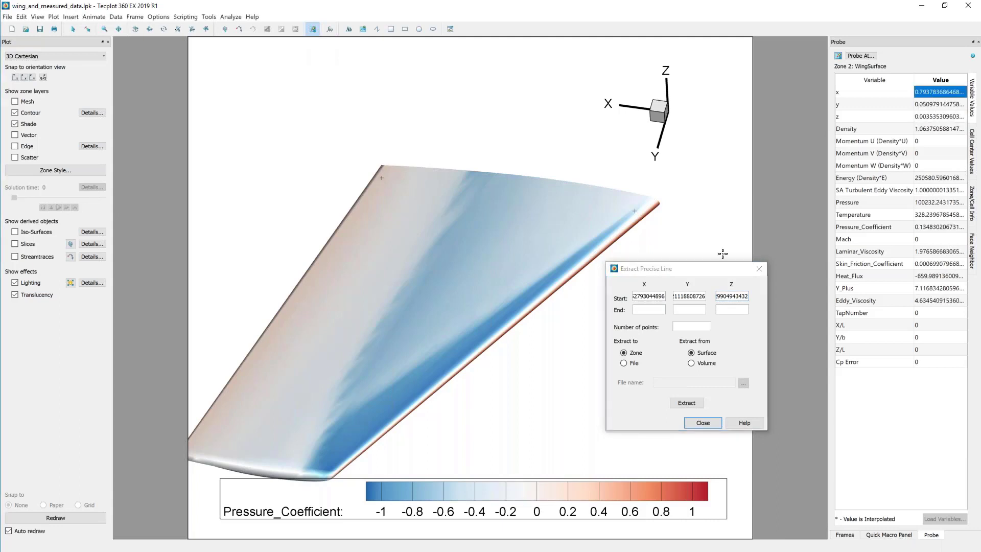
left_click(643, 309)
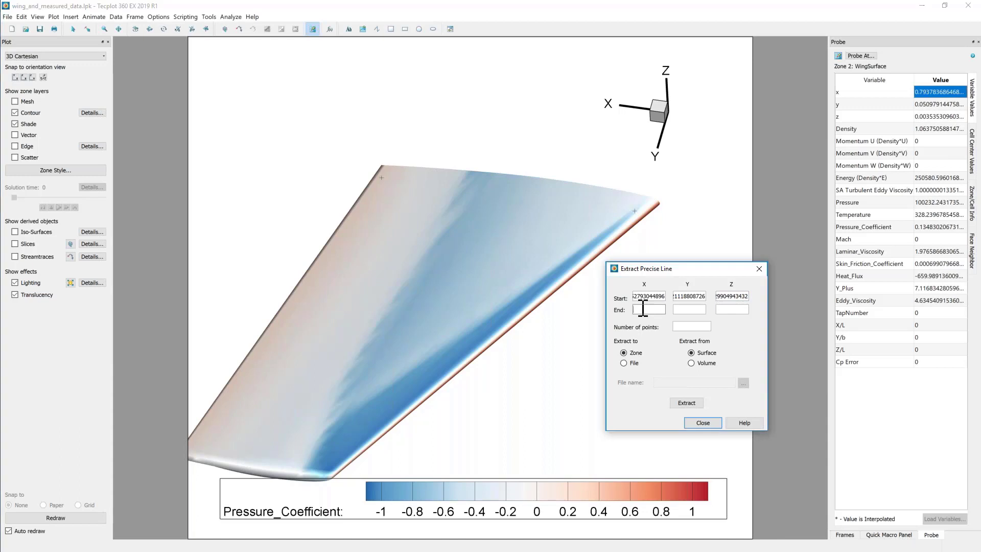
key("ctrl+v")
left_click(927, 105)
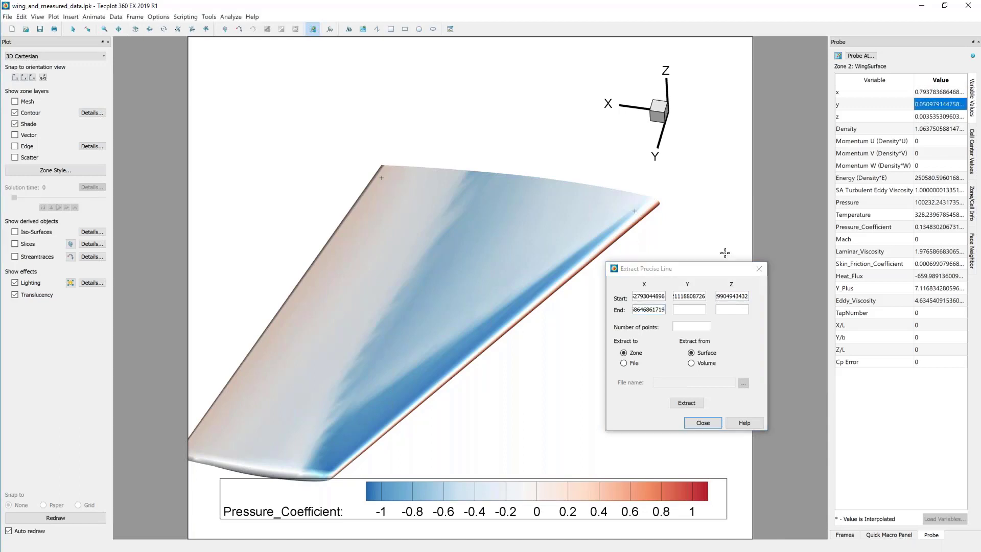
left_click(684, 309)
key("ctrl+v")
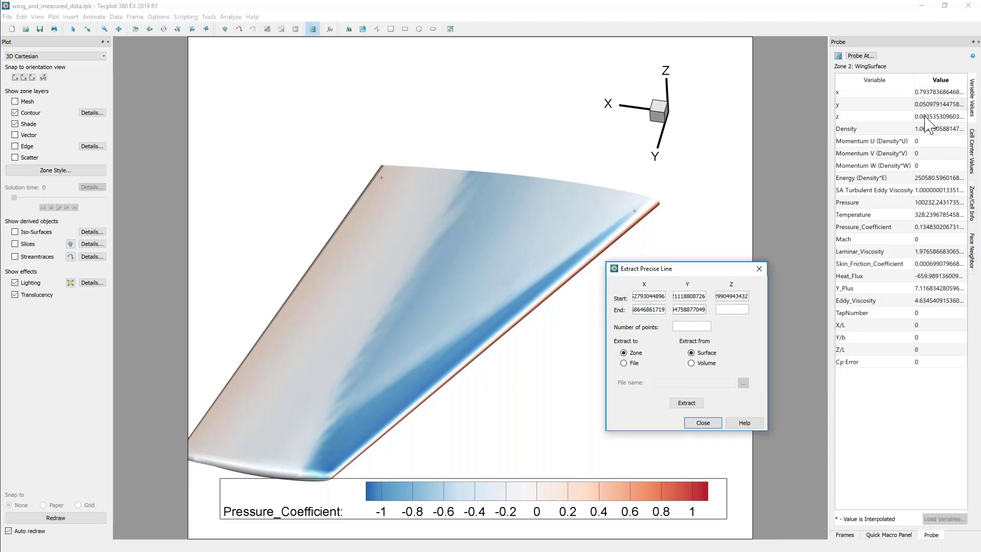
left_click(926, 117)
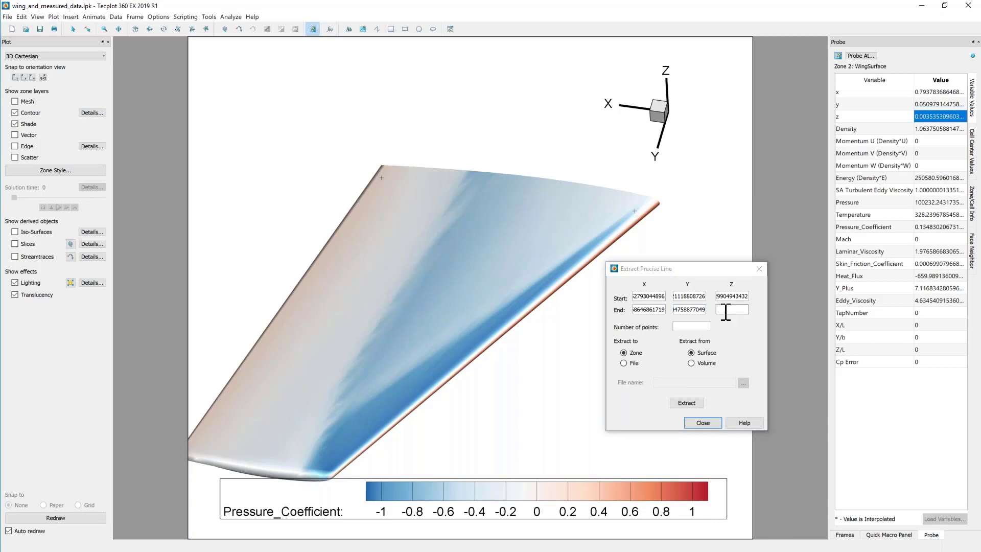
left_click(725, 309)
key("ctrl+v")
Step: Set the number of points to 100 and extract the precise line from the surface to a zone
left_click(678, 326)
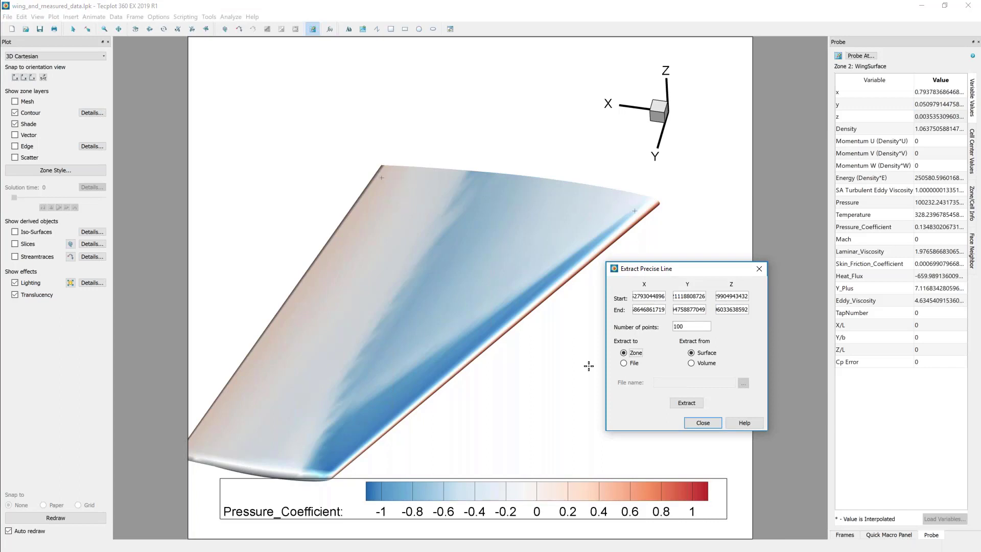
left_click(687, 404)
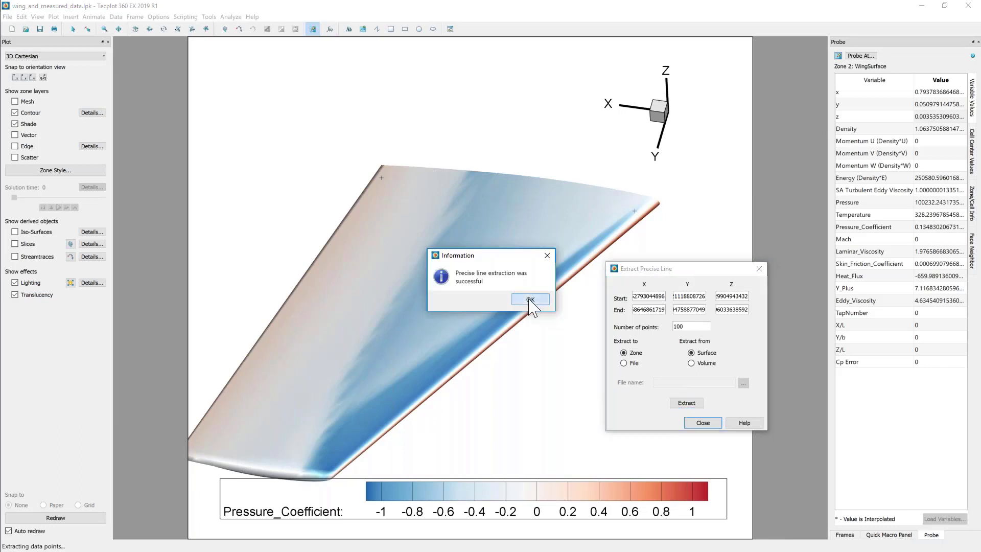
left_click(530, 300)
Step: Show the mesh layer and inspect the extracted line near the wing root from above and from the side
left_click(14, 101)
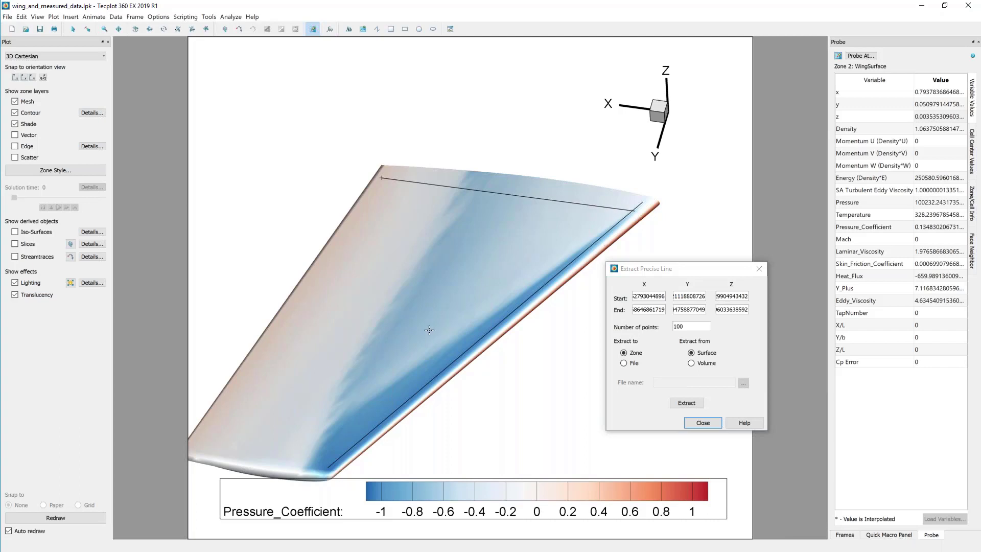
middle_click_drag(430, 329, 591, 247)
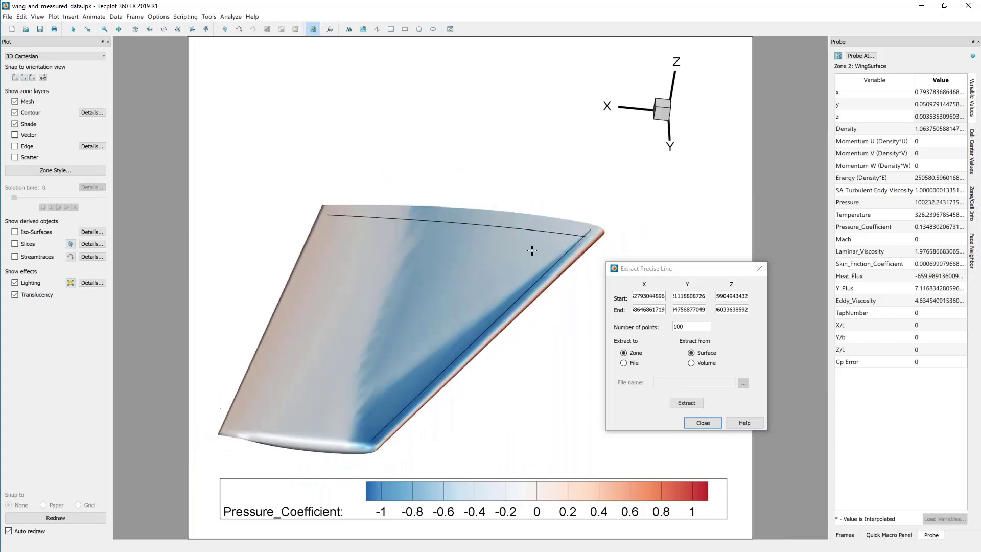
right_click_drag(395, 335, 113, 291, "ctrl")
left_click(553, 274)
right_click_drag(553, 274, 367, 246, "ctrl")
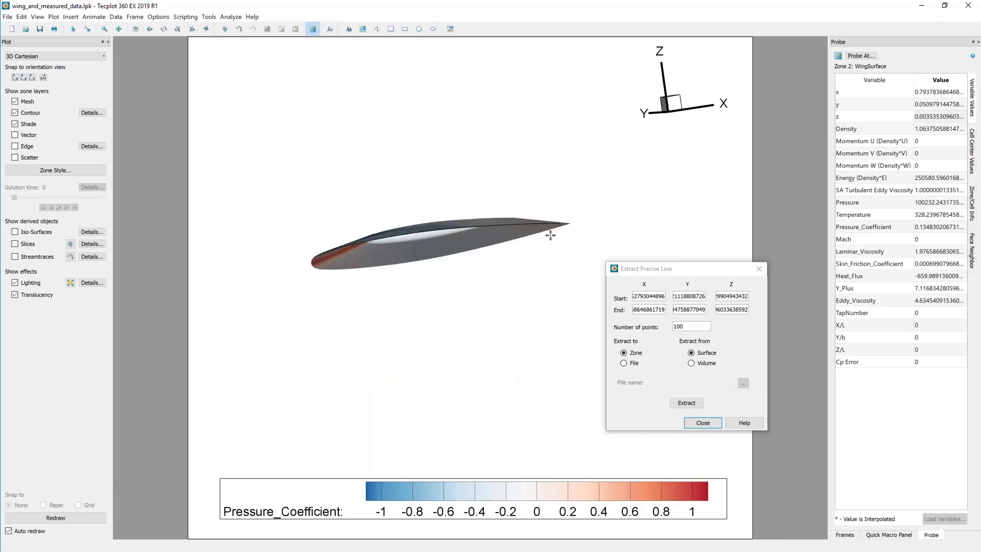
Step: Extract the same 100-point line again with the wing viewed edge-on along its span, and inspect the result on the upper surface
right_click_drag(341, 298, 306, 245, "ctrl")
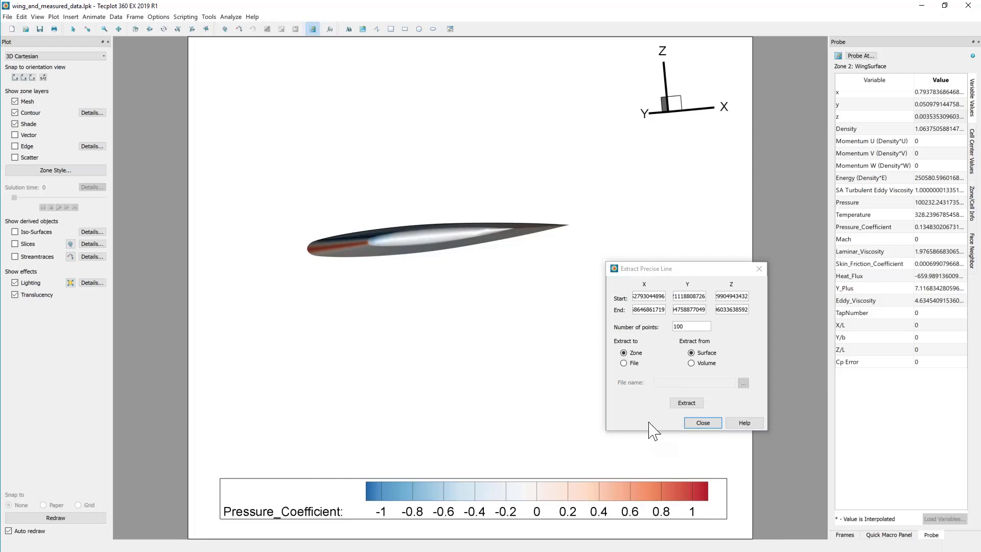
left_click(682, 402)
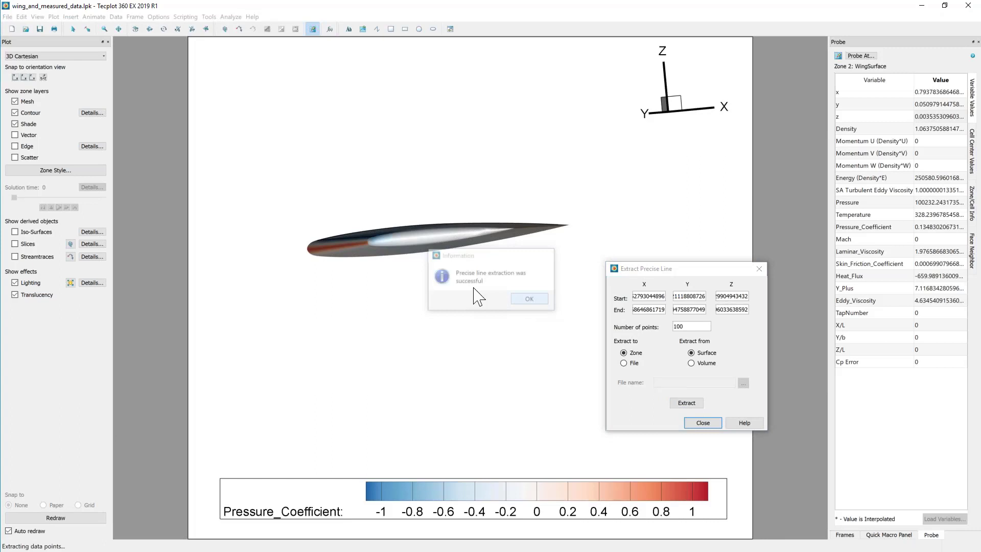
key("Return")
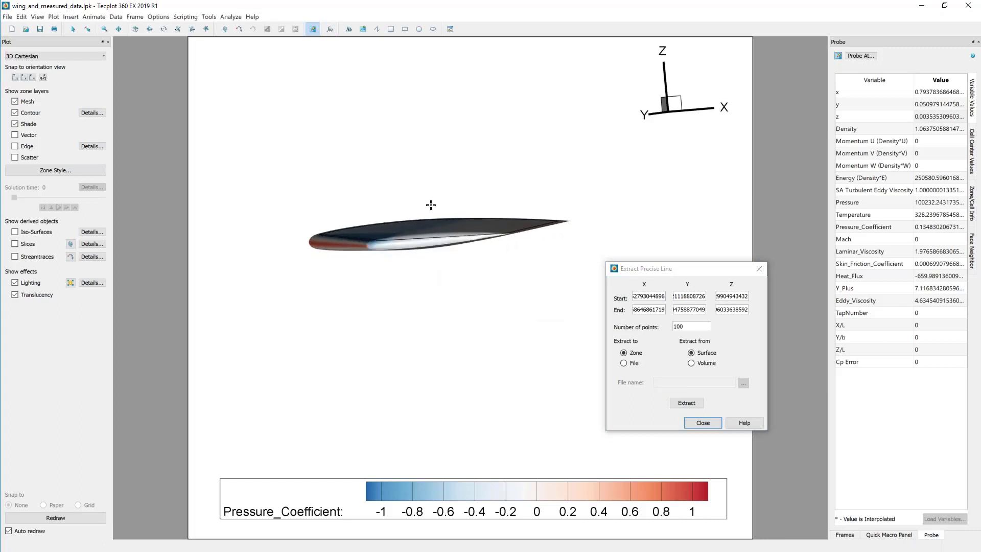
middle_click_drag(445, 201, 336, 371)
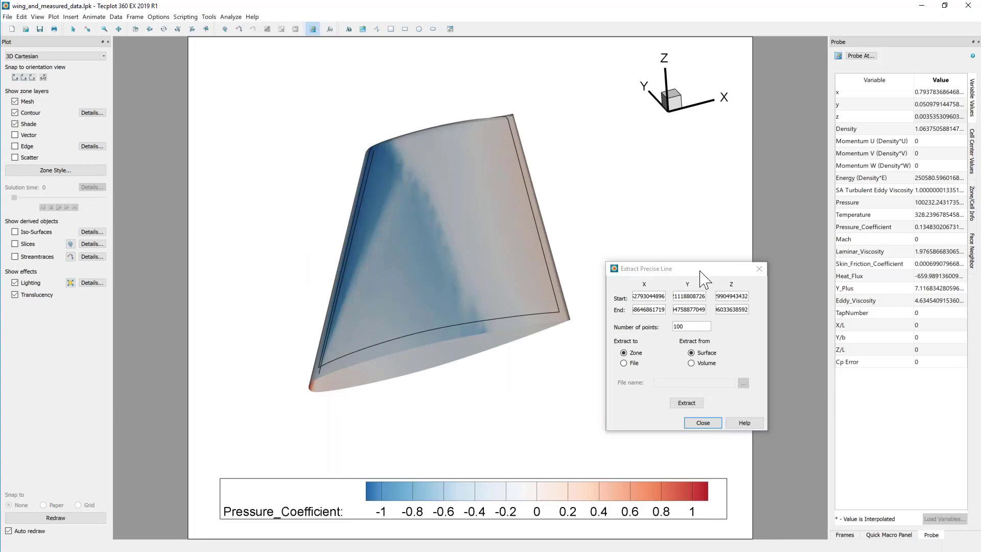
left_click_drag(701, 271, 701, 251)
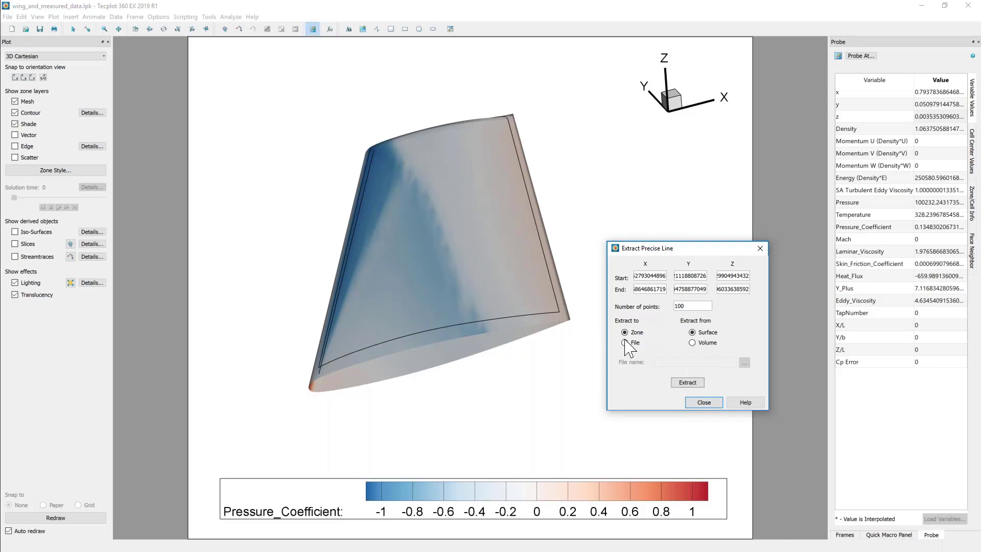
Step: Reopen the recent layout wing_and_measured_data.lpk, discarding the current changes, and close the precise line extraction dialog
left_click(7, 17)
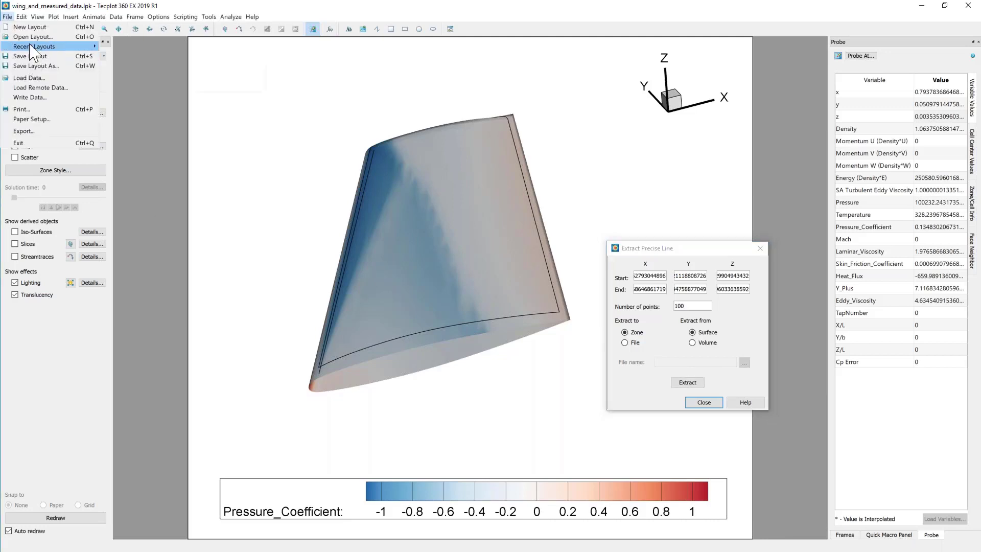
mouse_move(64, 46)
left_click(146, 48)
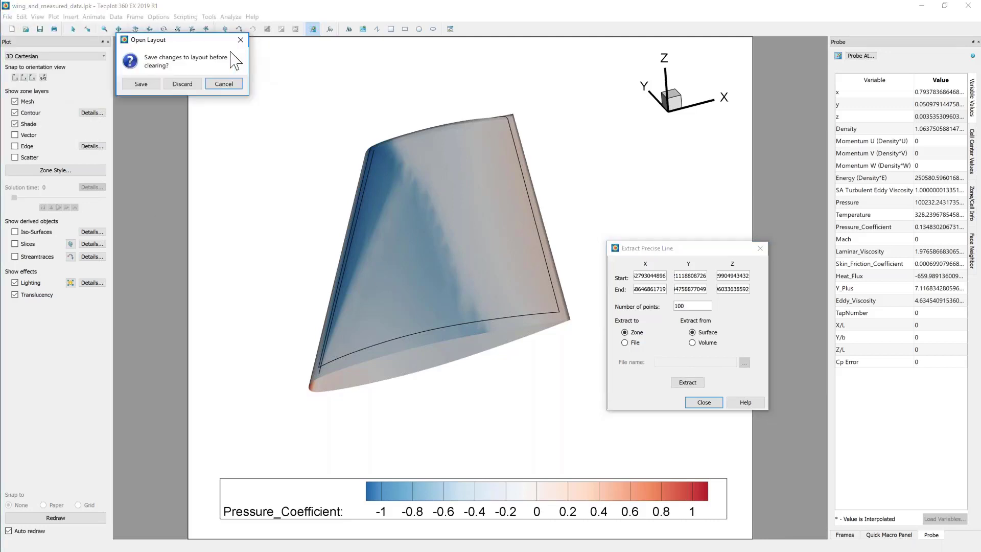
left_click(193, 83)
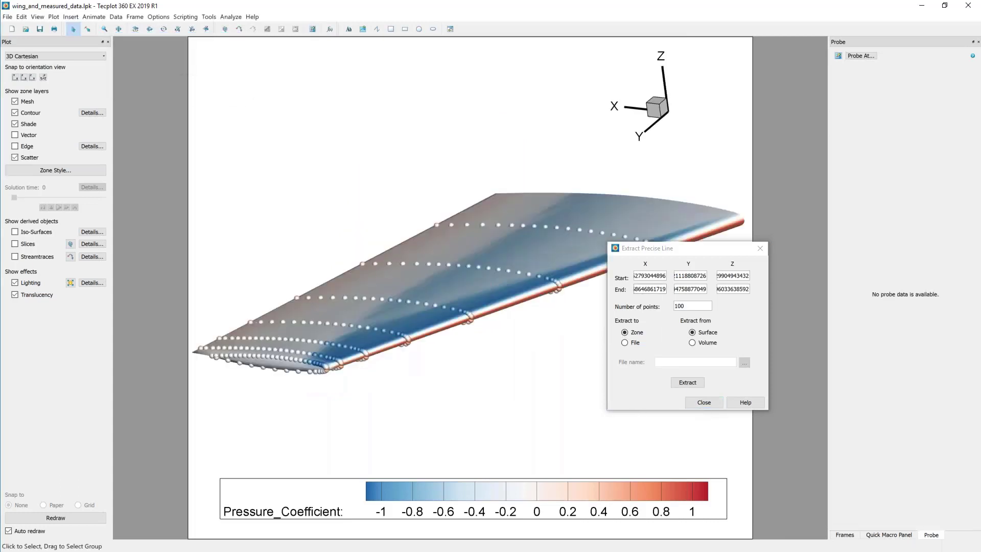
left_click(656, 250)
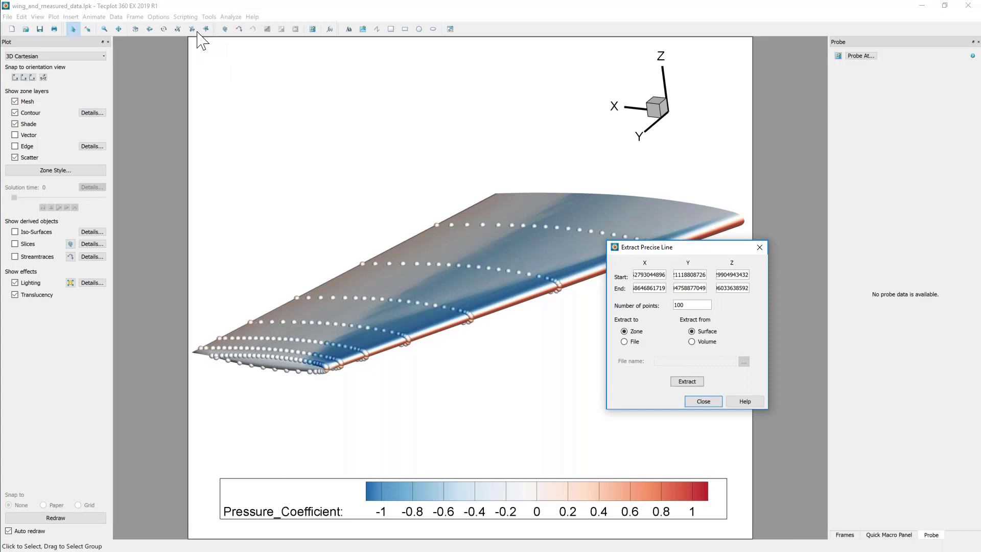
left_click(703, 402)
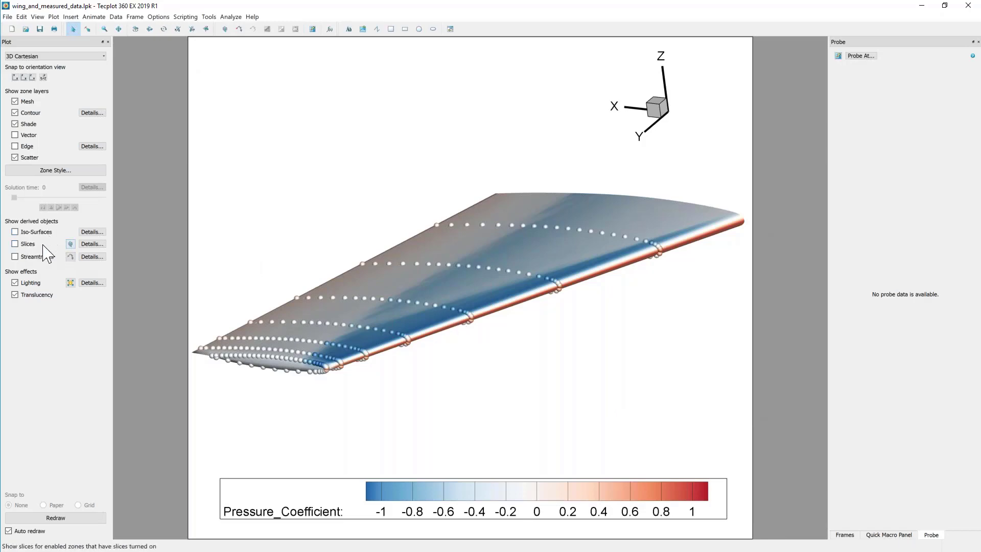
Step: Show the slices through the wing and hide the scatter symbols
left_click(15, 244)
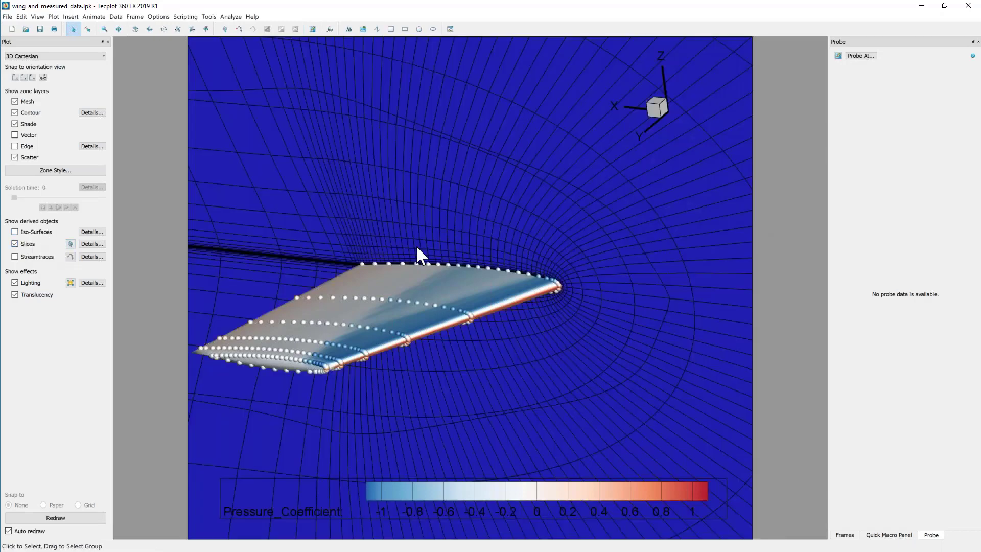
left_click(15, 157)
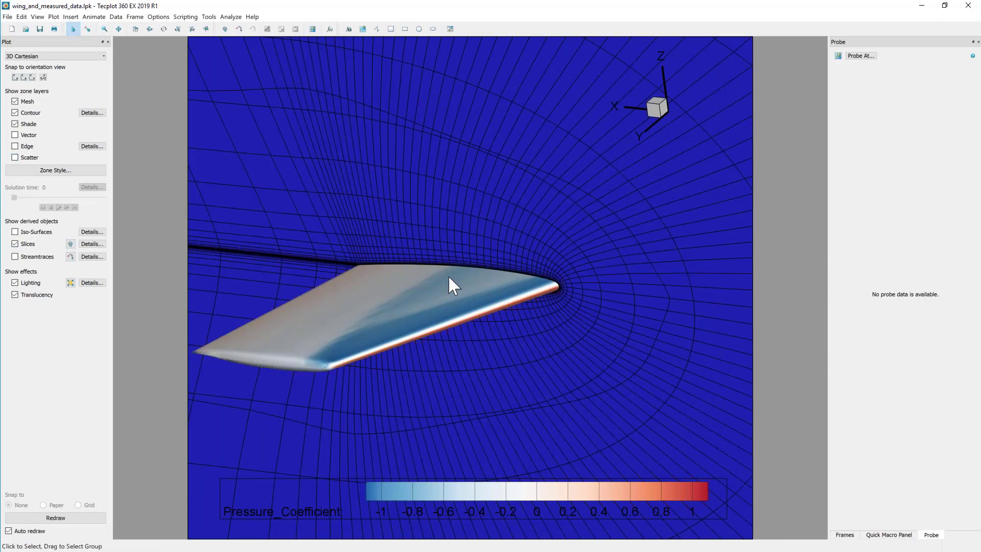
Step: Draw a near-vertical polyline on the slice from the wing's upper surface outward through the boundary-layer mesh
middle_click_drag(447, 290, 464, 83)
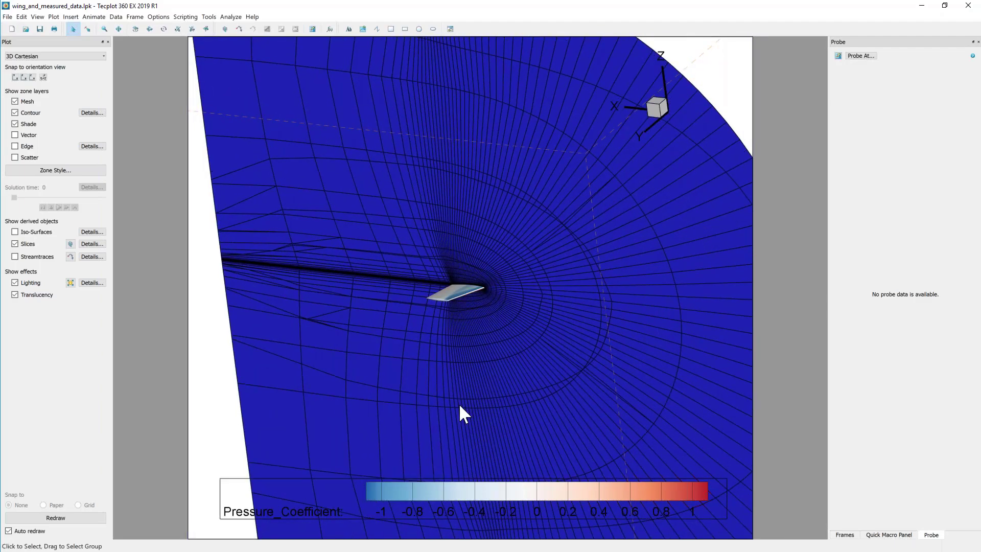
middle_click_drag(458, 403, 437, 136)
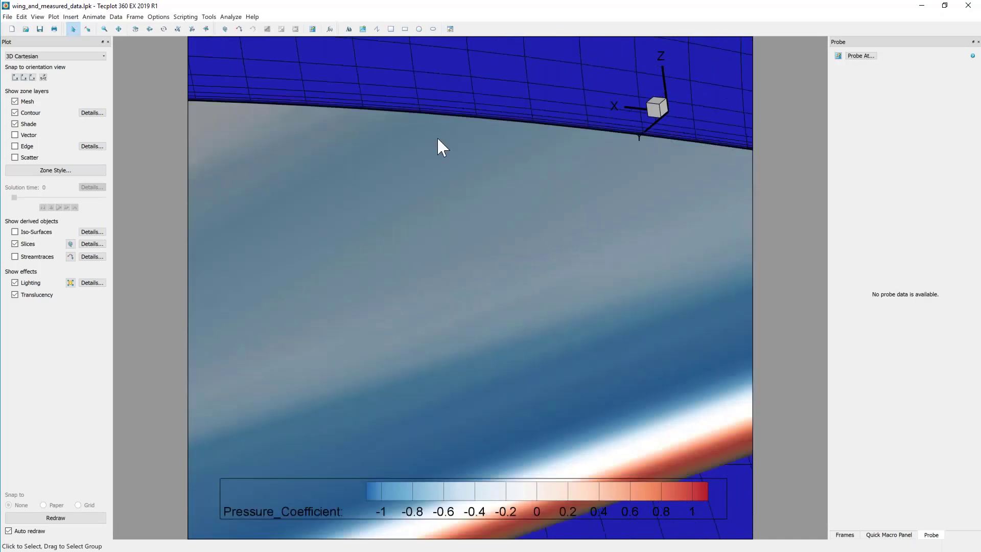
right_click_drag(437, 136, 409, 244)
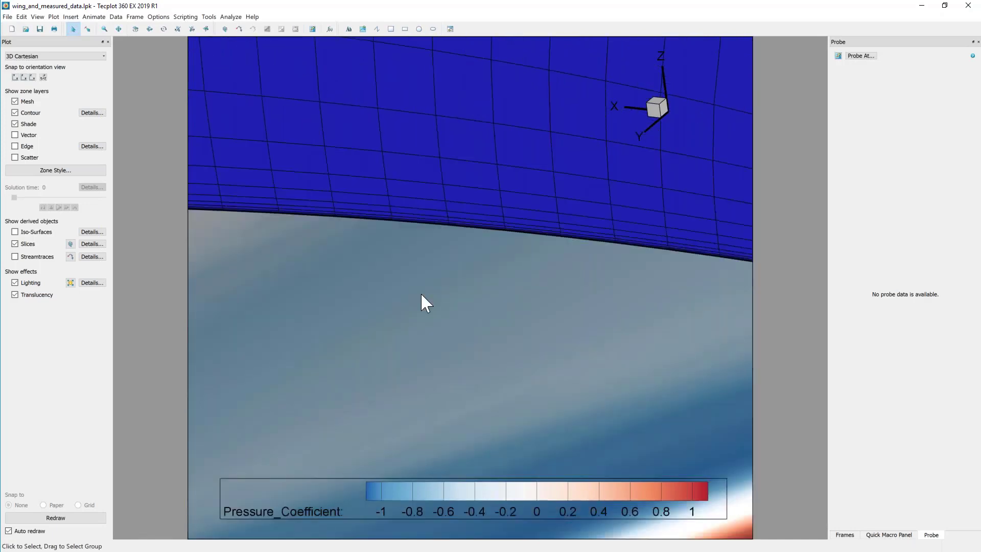
middle_click_drag(422, 295, 431, 130)
middle_click_drag(425, 322, 423, 131)
mouse_move(423, 128)
right_mouse_down()
mouse_move(422, 205)
mouse_move(440, 209)
mouse_move(460, 153)
mouse_move(418, 211)
mouse_move(411, 161)
mouse_move(409, 230)
right_mouse_up()
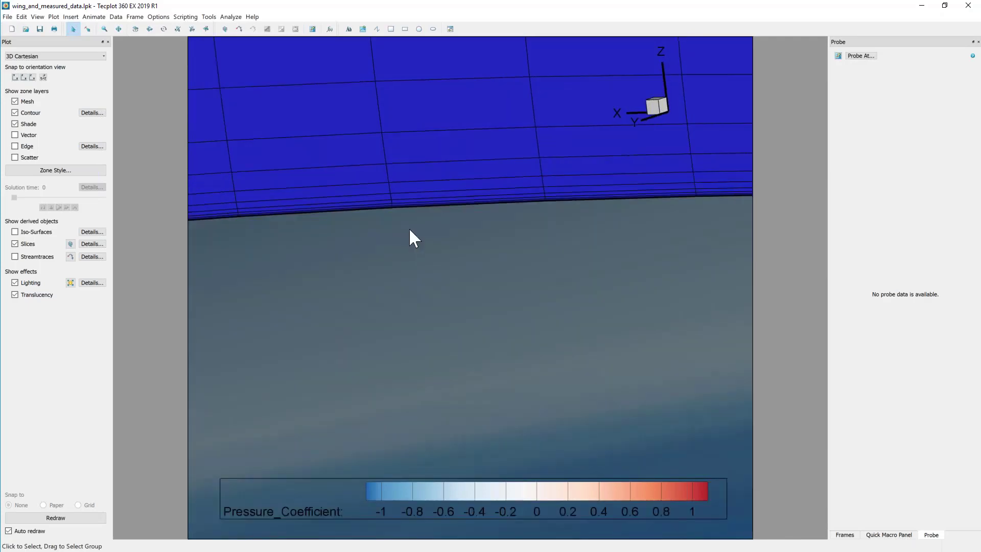
right_click_drag(462, 209, 409, 259)
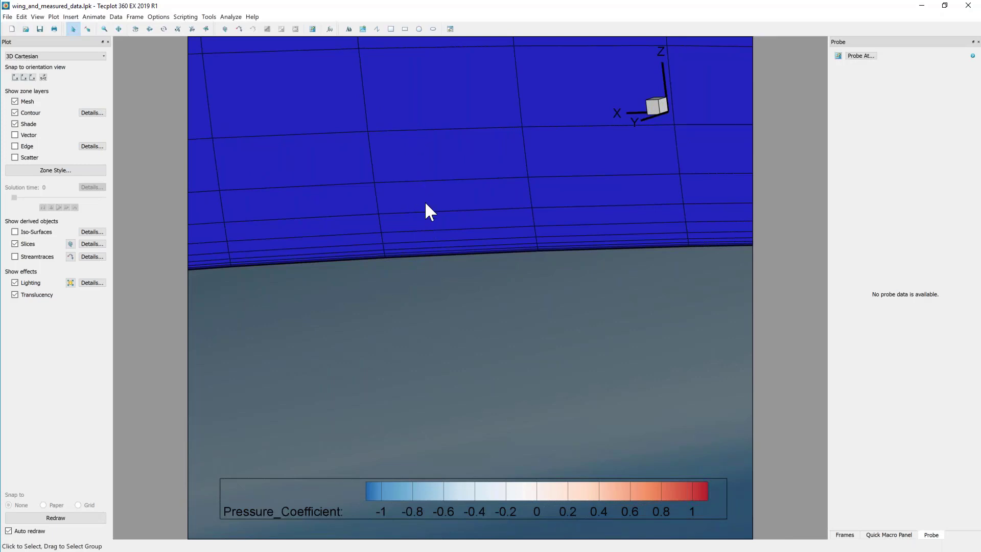
middle_click_drag(425, 201, 424, 79)
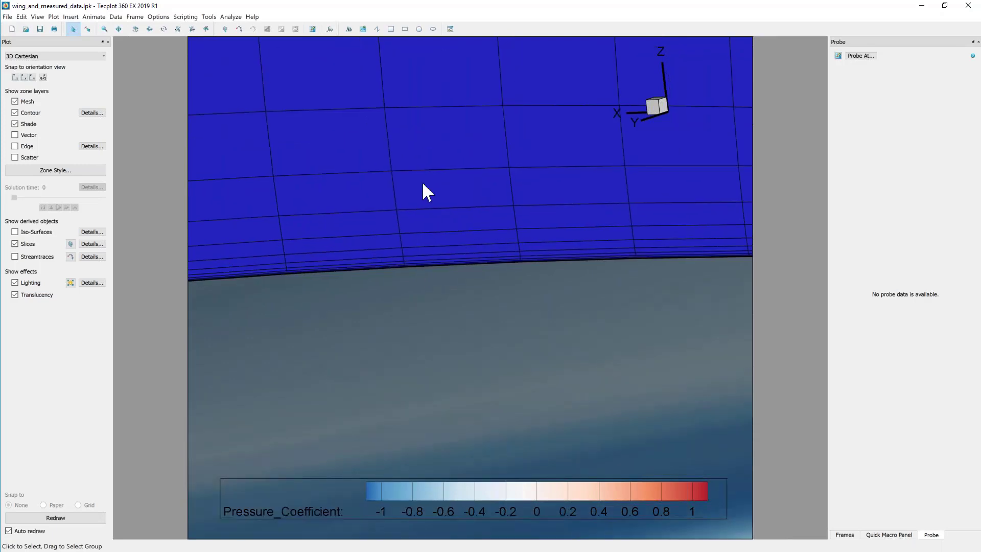
right_click_drag(424, 184, 423, 244)
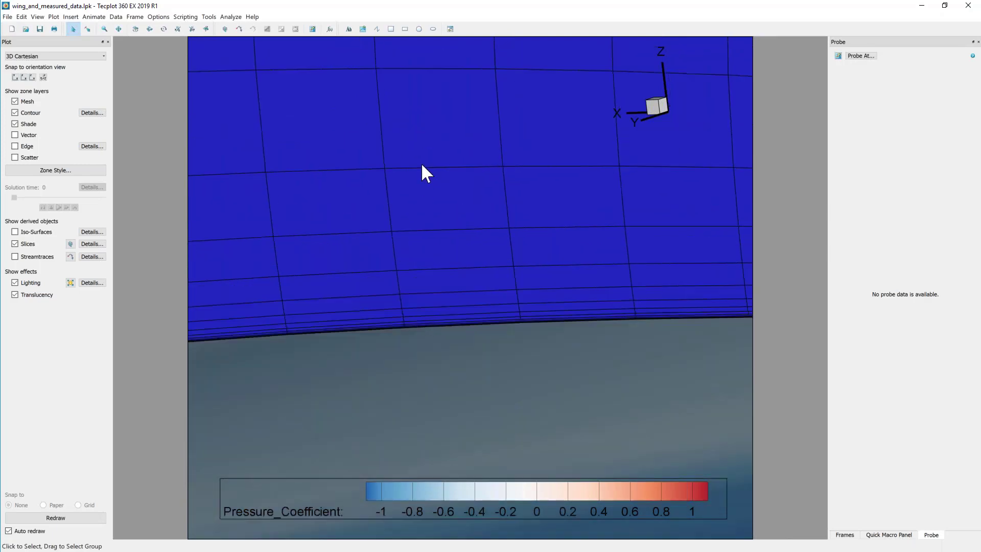
left_click(379, 29)
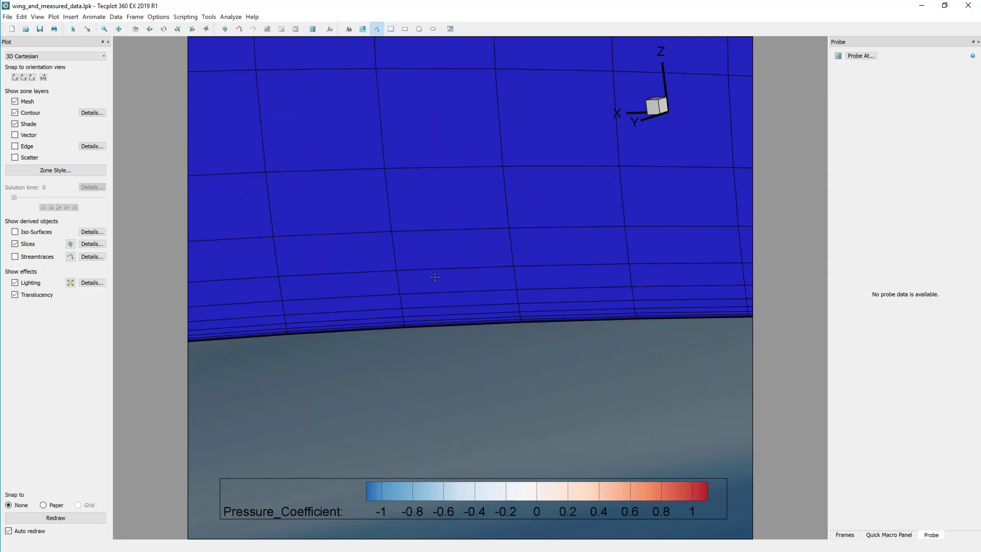
left_click(427, 326)
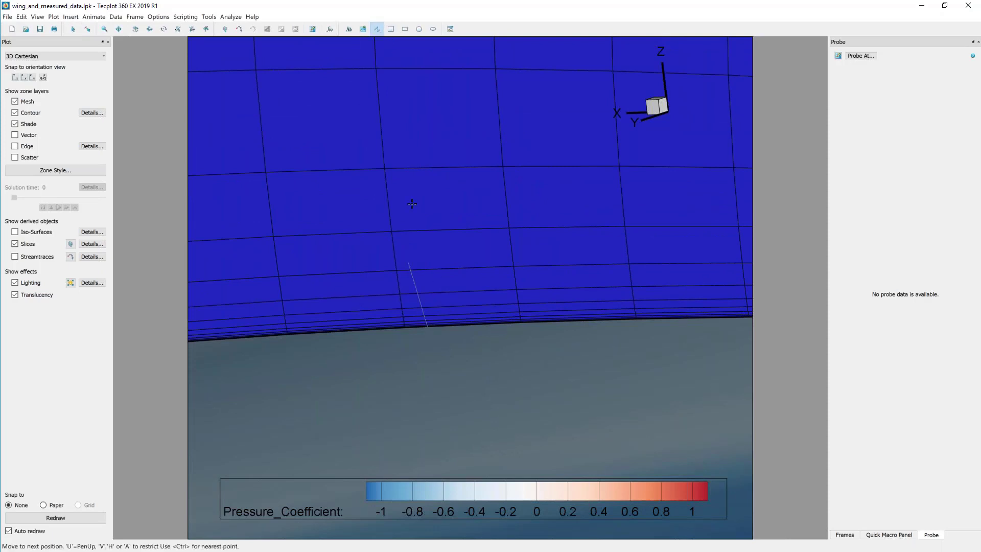
double_click(414, 112)
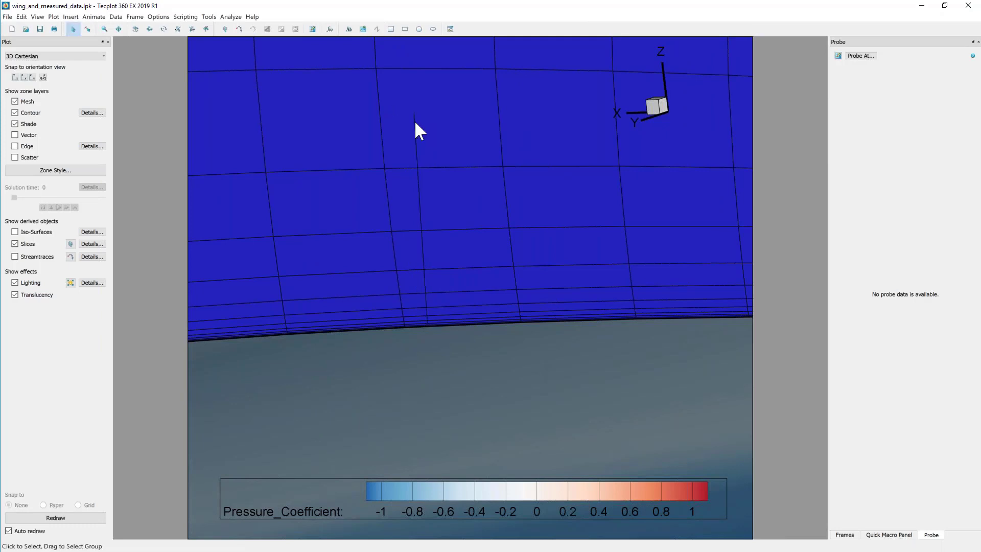
Step: Extract 200 regular points along the polyline drawn off the wing surface
left_click(415, 121)
right_click(415, 120)
left_click(434, 159)
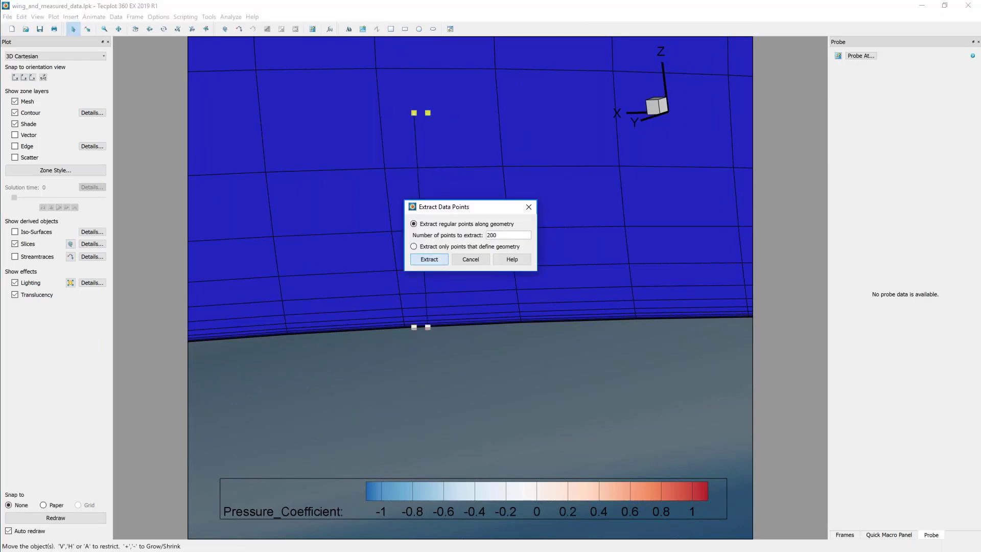
left_click(430, 259)
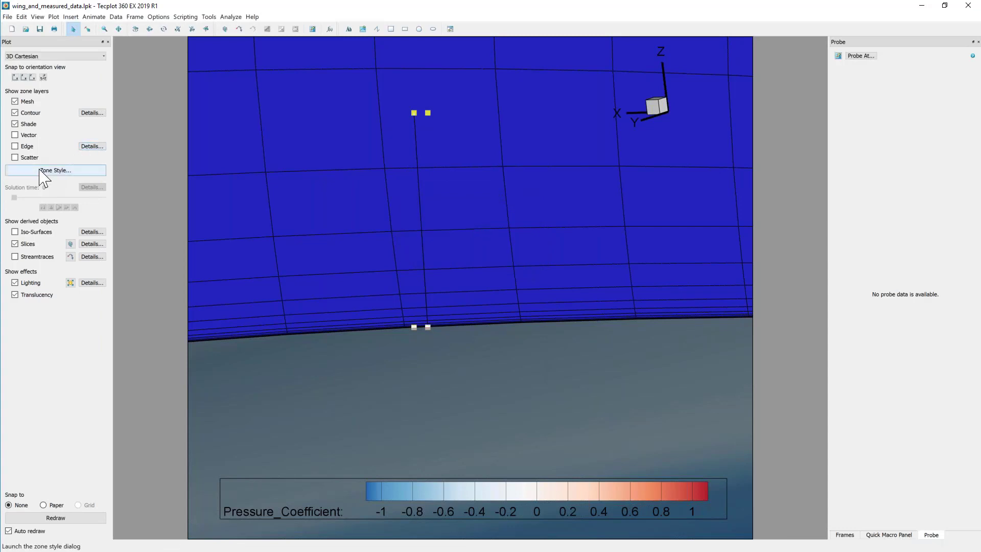
Step: Show the scatter symbols and examine the spacing of the extracted points against the mesh cells near the wing surface
left_click(15, 158)
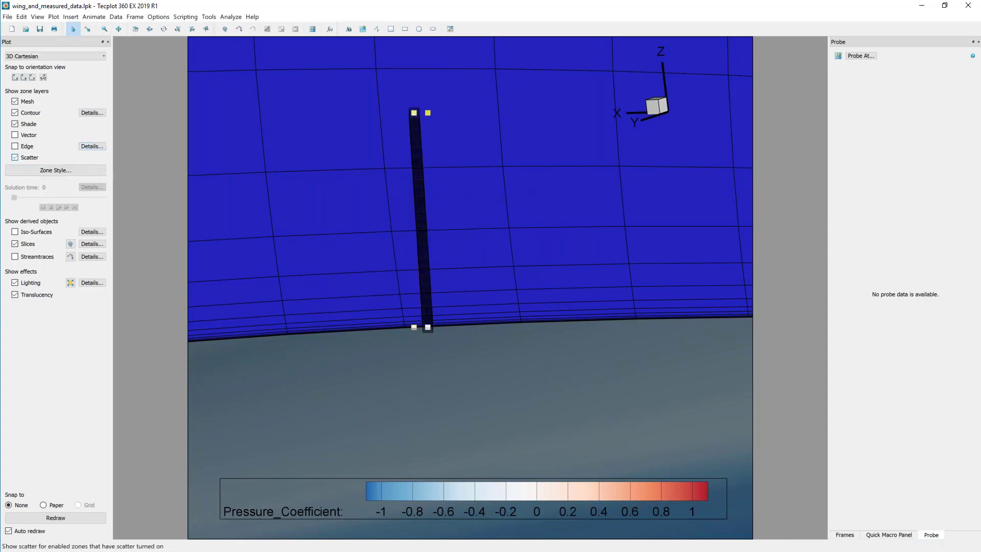
left_click(104, 29)
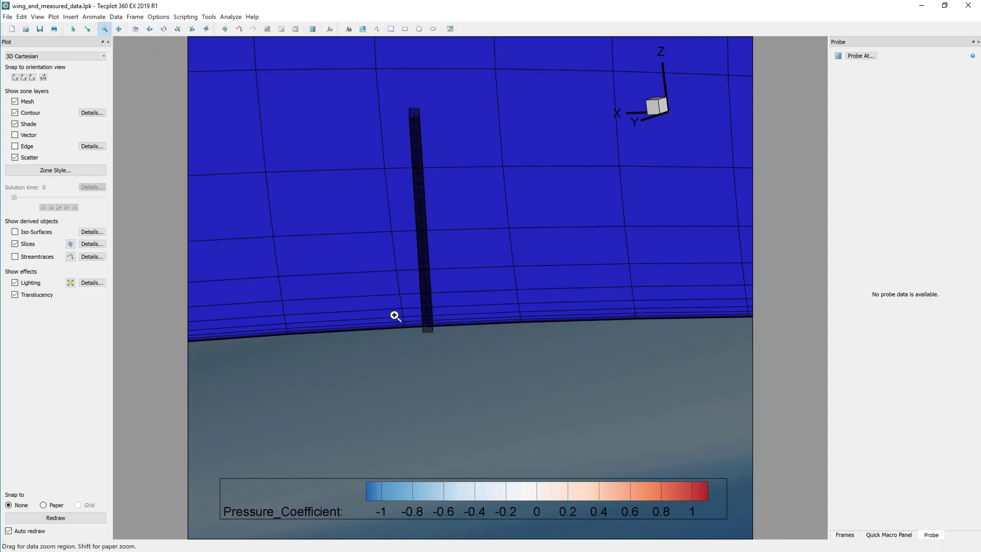
left_click_drag(422, 321, 454, 349)
left_click_drag(468, 282, 515, 360)
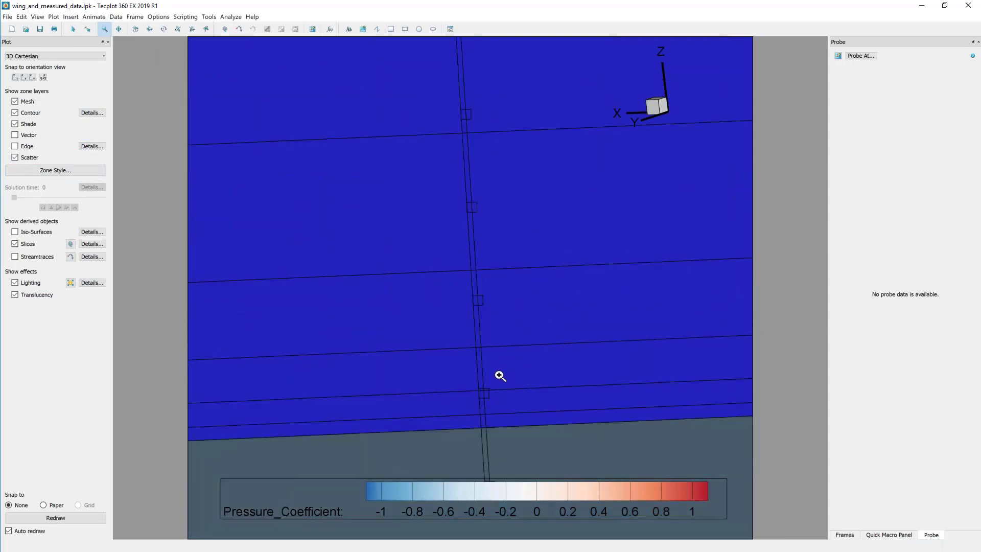
right_click_drag(501, 376, 482, 278)
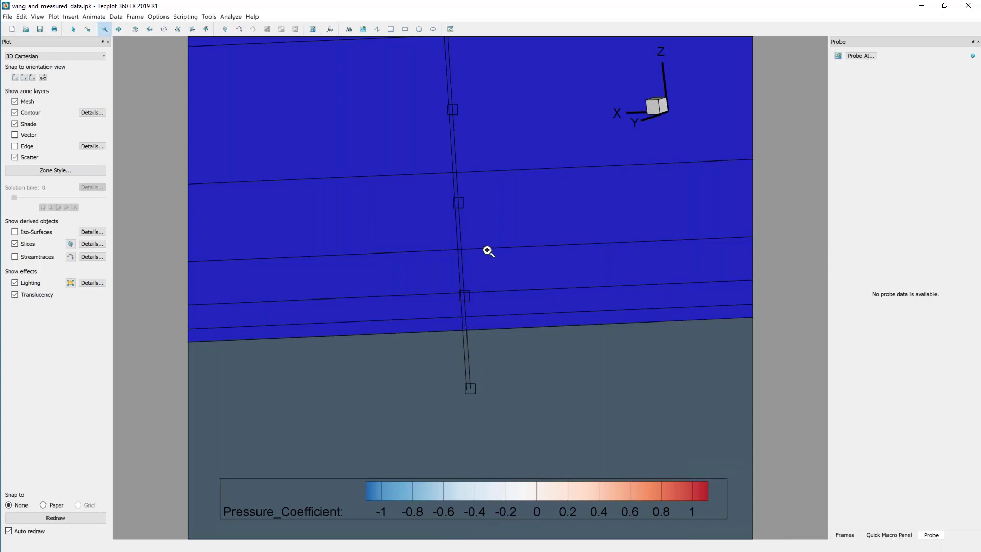
right_click_drag(488, 251, 453, 403)
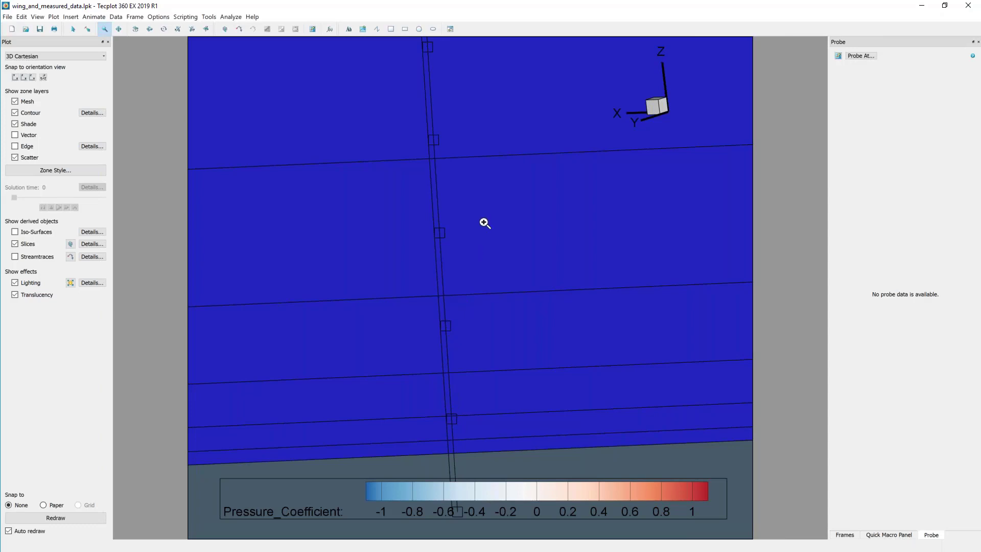
right_click_drag(484, 222, 479, 490)
middle_click_drag(477, 326, 474, 54)
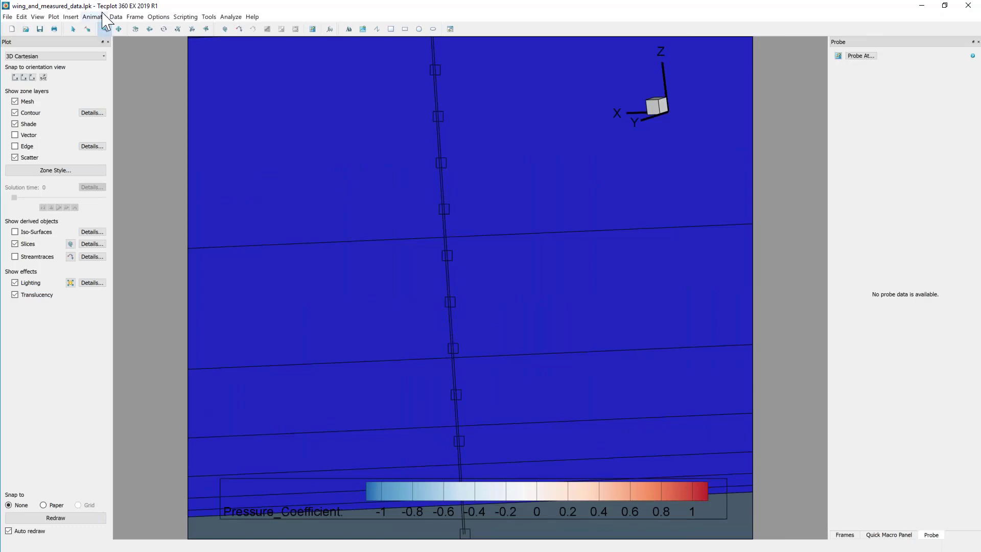
Step: Delete zone 10, Extracted Points, from the data set
left_click(116, 17)
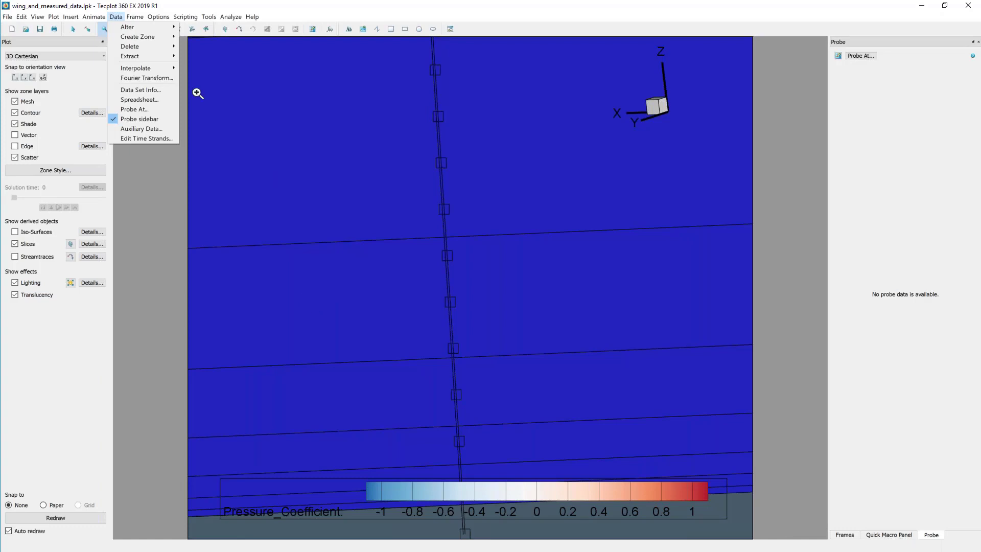
mouse_move(141, 49)
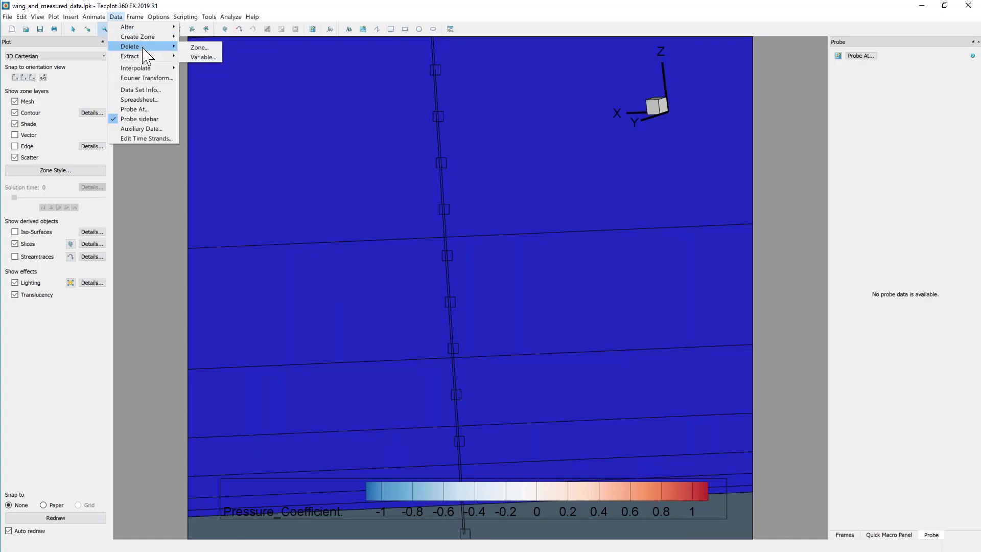
left_click(196, 48)
scroll(494, 289, "down", 1)
left_click(484, 298)
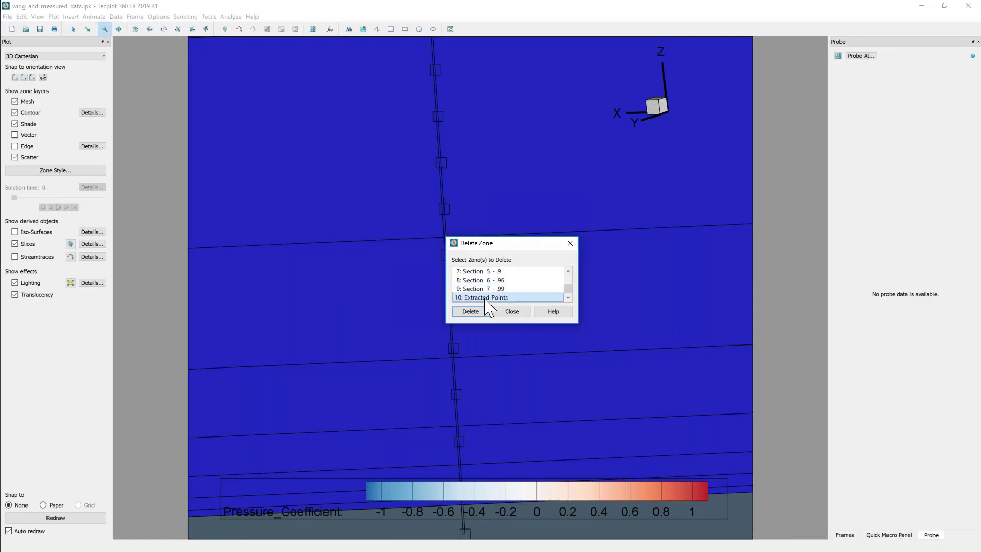
left_click(473, 312)
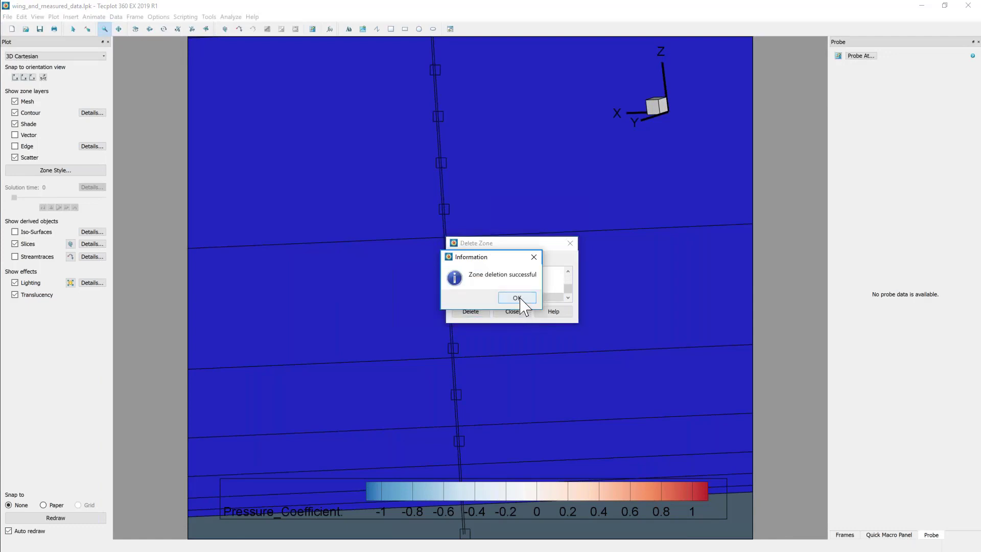
left_click(517, 299)
left_click(512, 312)
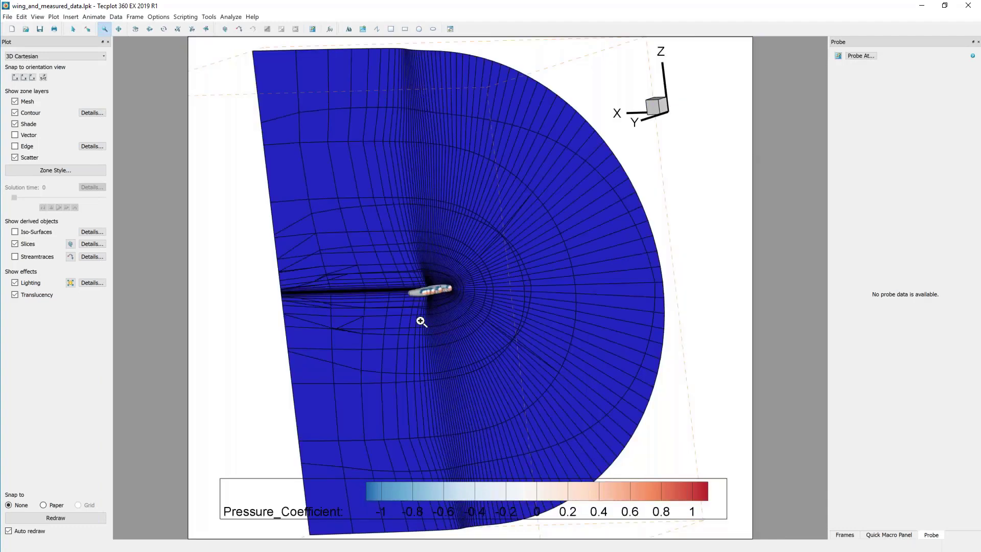
Step: Hide the scatter symbols and extract slice group 1 with one zone created for each slice
left_click(15, 157)
right_click_drag(521, 231, 554, 262, "ctrl")
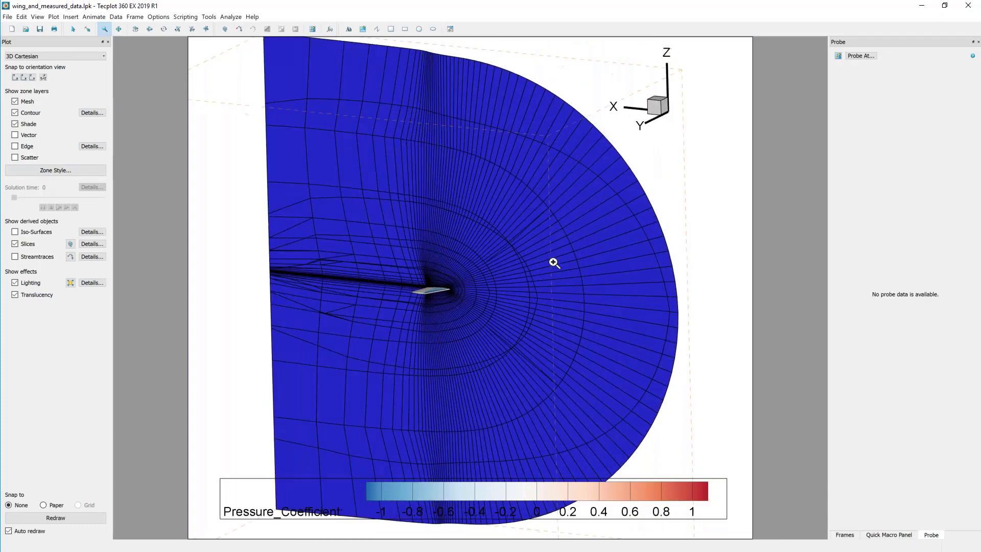
left_click(74, 29)
right_click(415, 230)
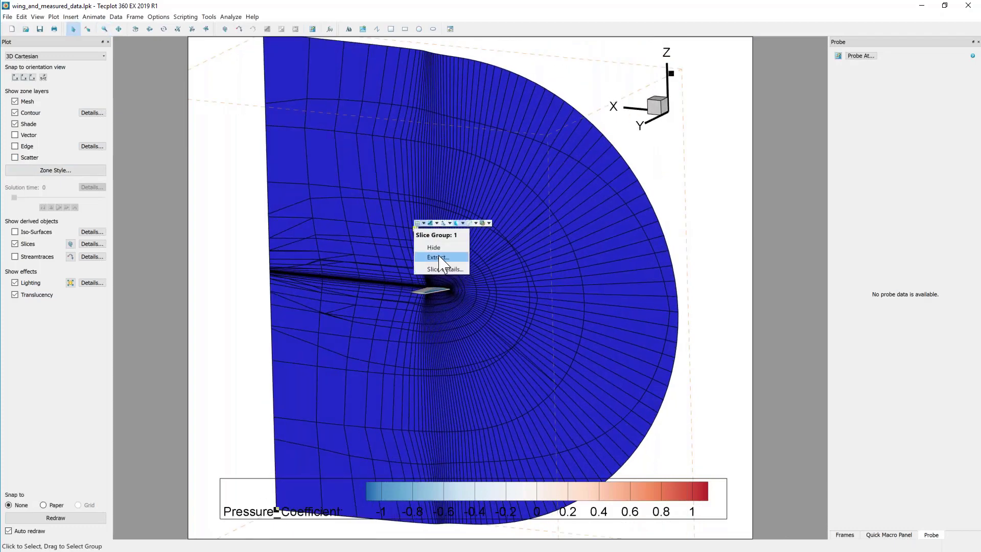
left_click(438, 257)
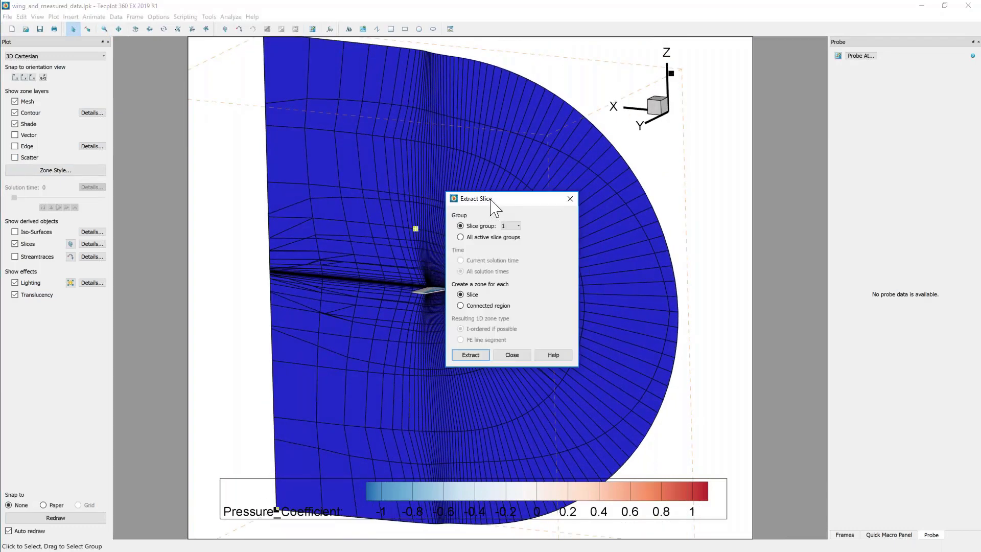
left_click_drag(491, 200, 587, 192)
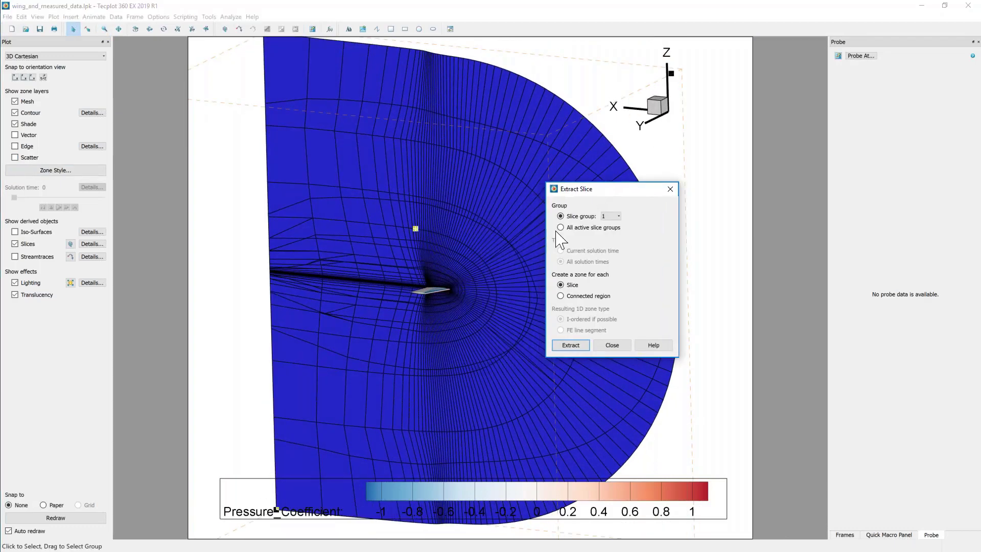
left_click(564, 344)
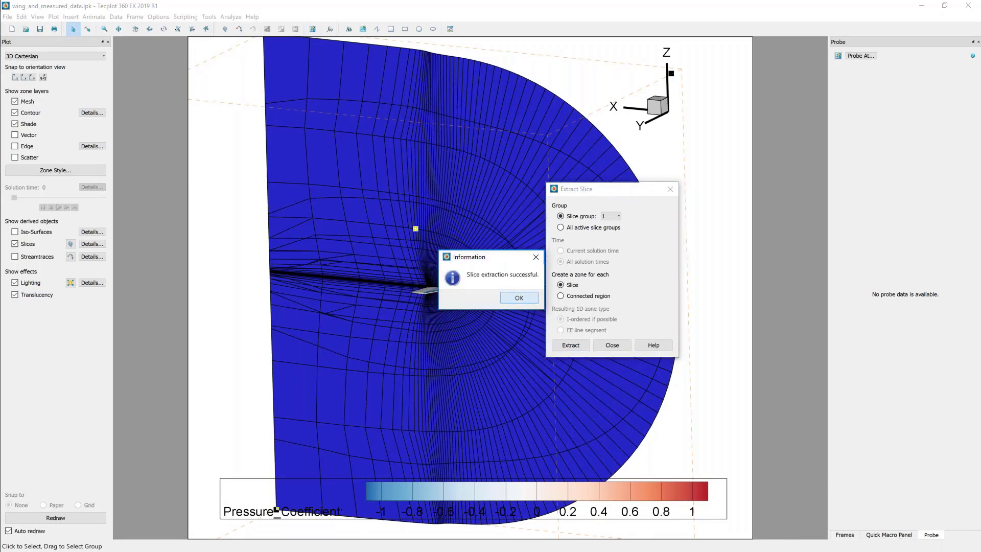
Step: Close the slice extraction and inspect the extracted slice, zone 10, in the zone style list and plot
left_click(519, 298)
left_click(613, 345)
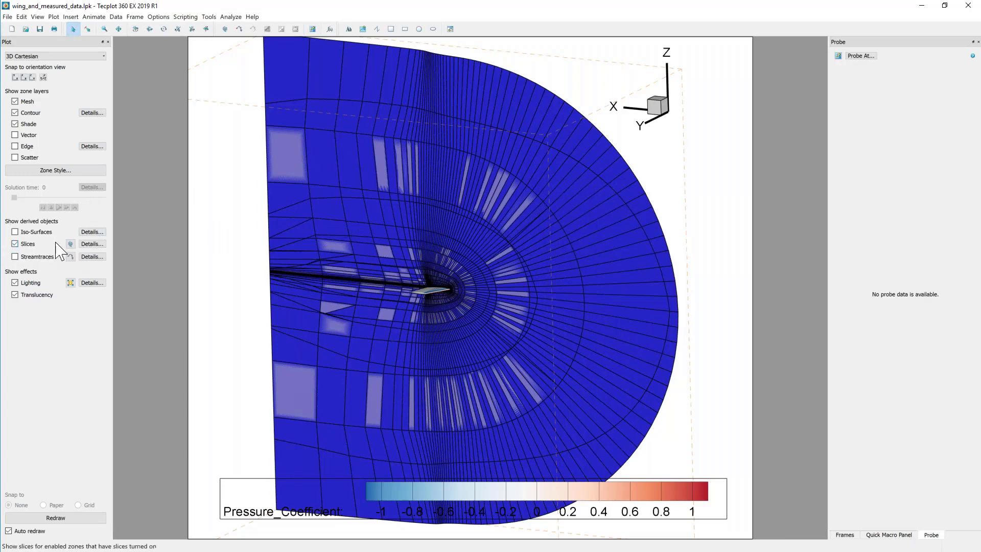
left_click(55, 170)
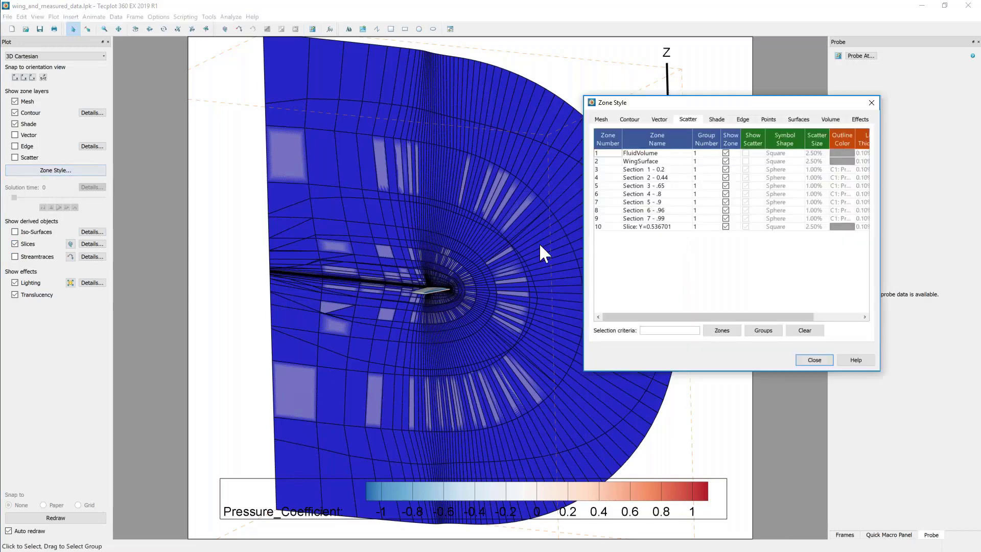
left_click(633, 226)
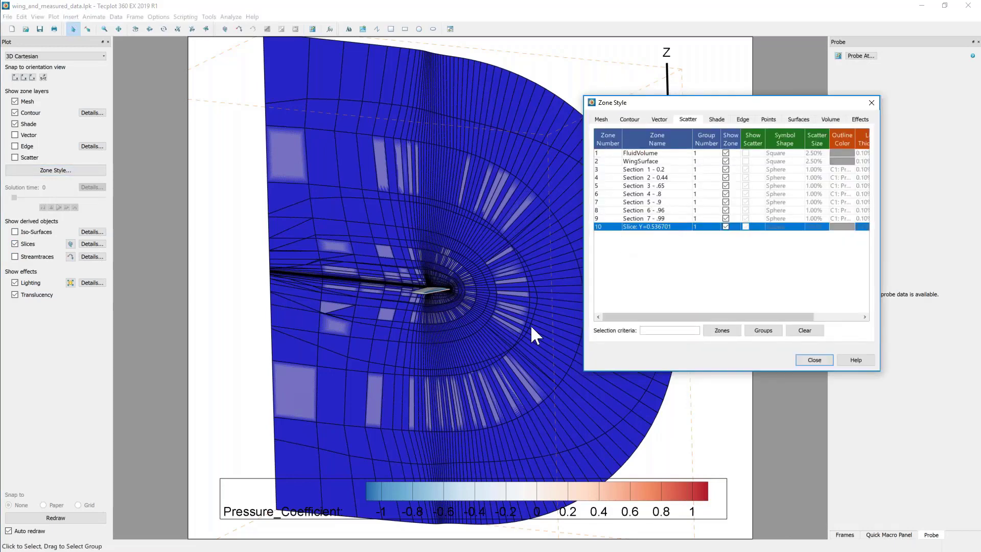
middle_click_drag(524, 379, 478, 358)
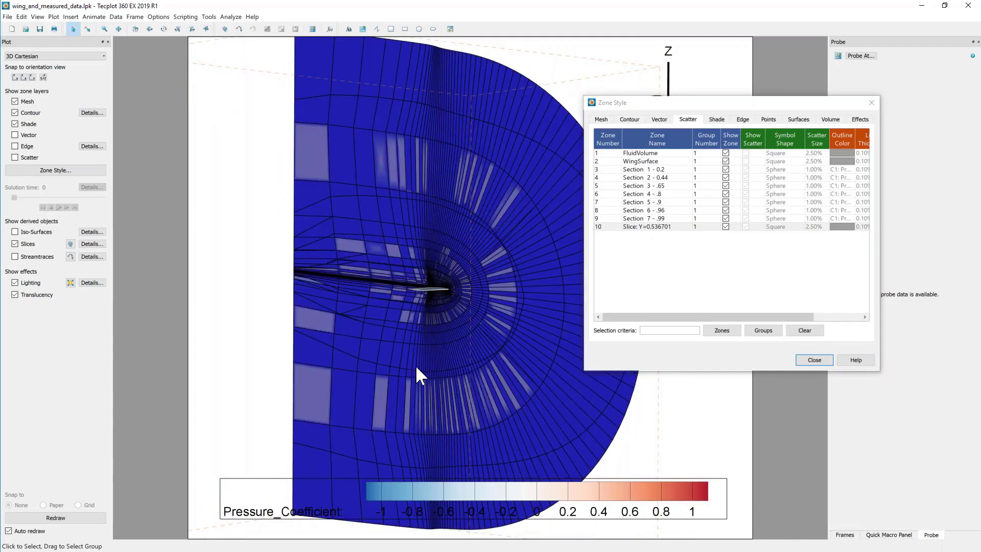
middle_click_drag(416, 365, 394, 369)
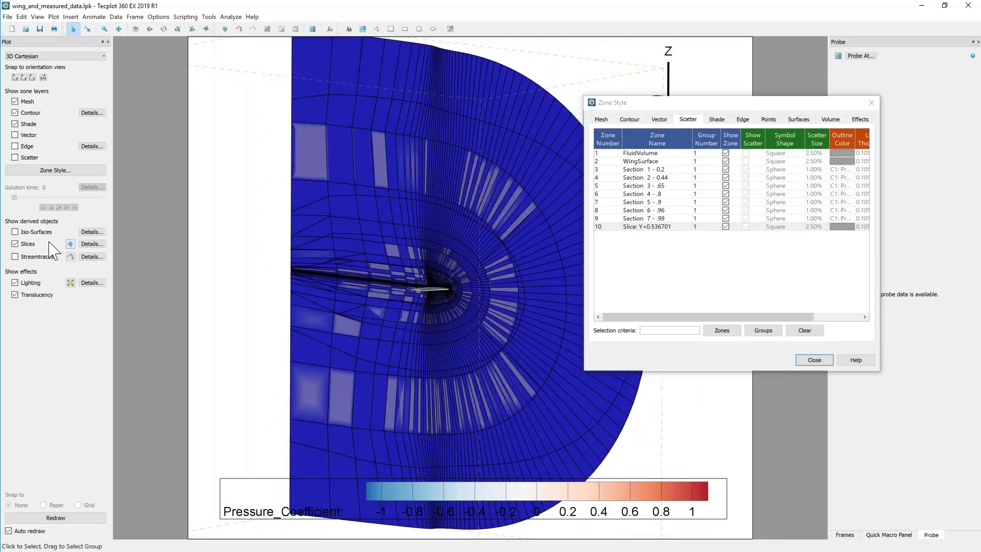
Step: Set slice group 1 to X-Planes and make it slice through Surface Zones
left_click(91, 245)
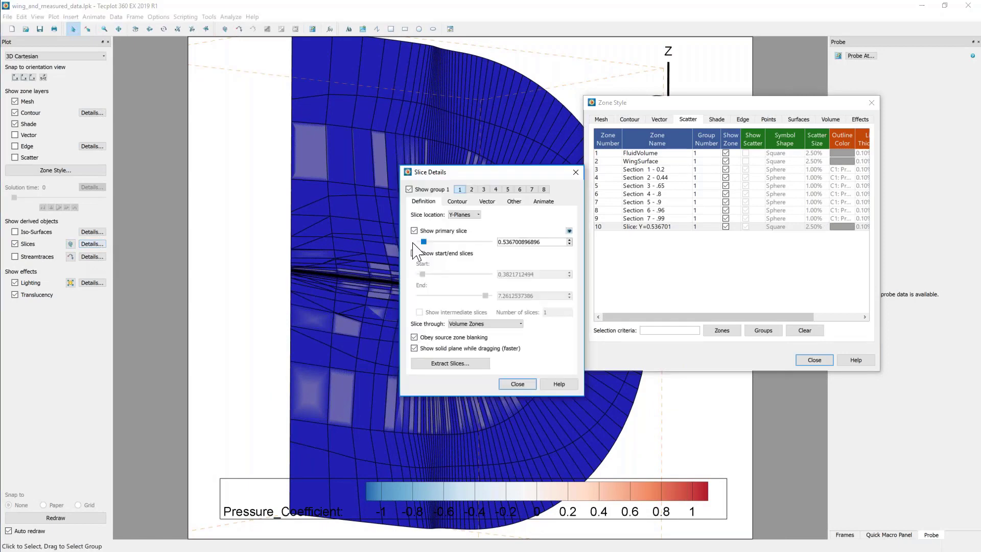
left_click_drag(566, 196, 664, 213)
left_click(650, 249)
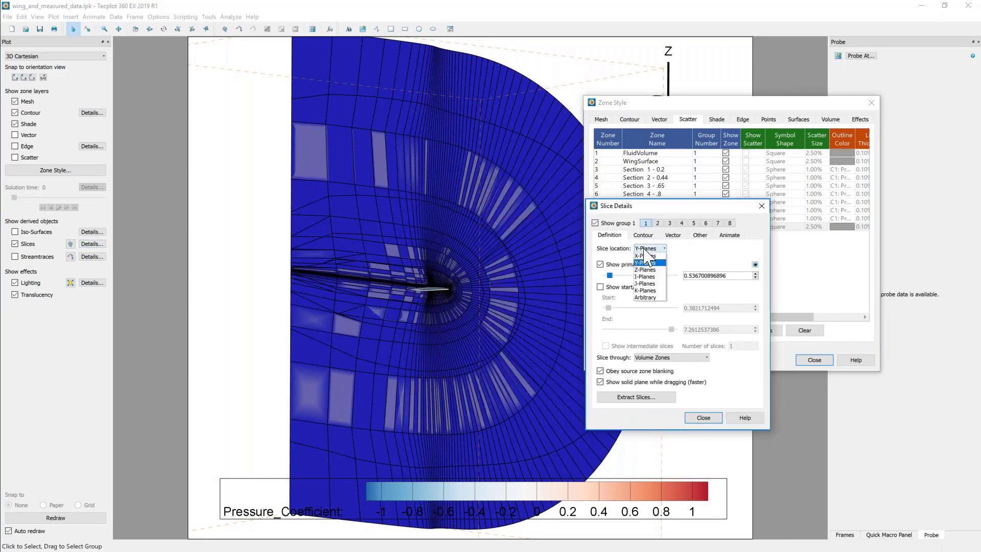
left_click(645, 255)
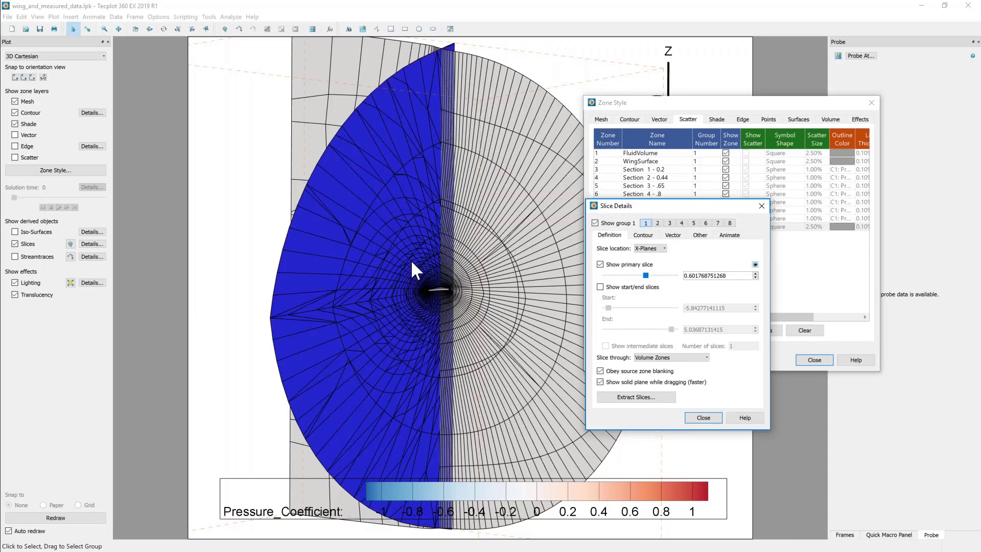
middle_click_drag(377, 313, 292, 259)
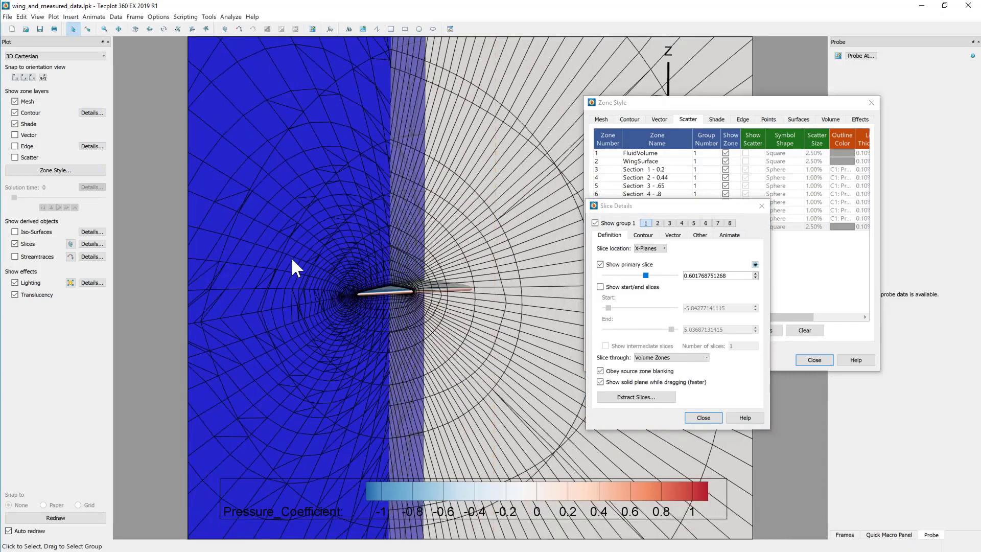
left_click(649, 357)
left_click(657, 370)
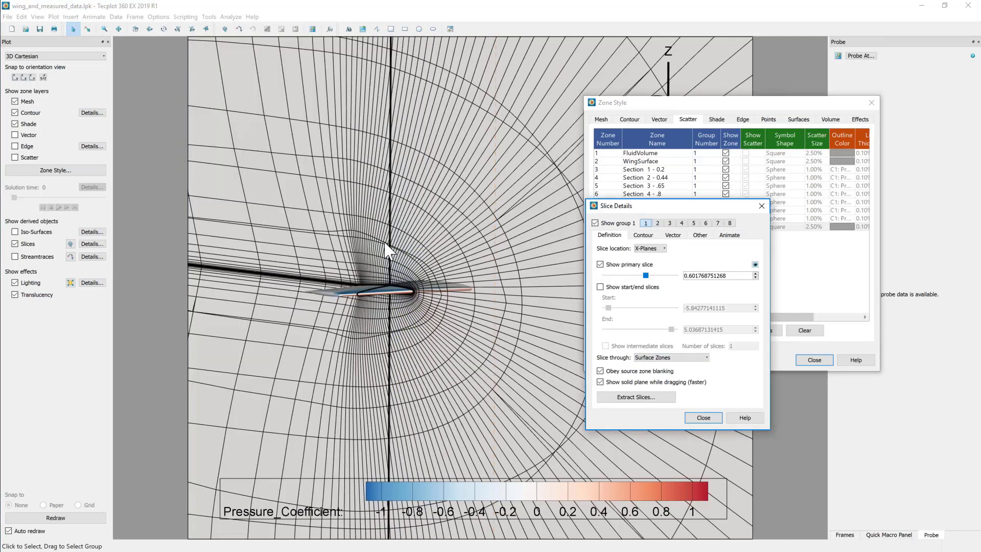
Step: Move the primary X slice across the wing to about X = 0.642 so it cuts the extracted Y slice above the airfoil
middle_click_drag(385, 242, 387, 325)
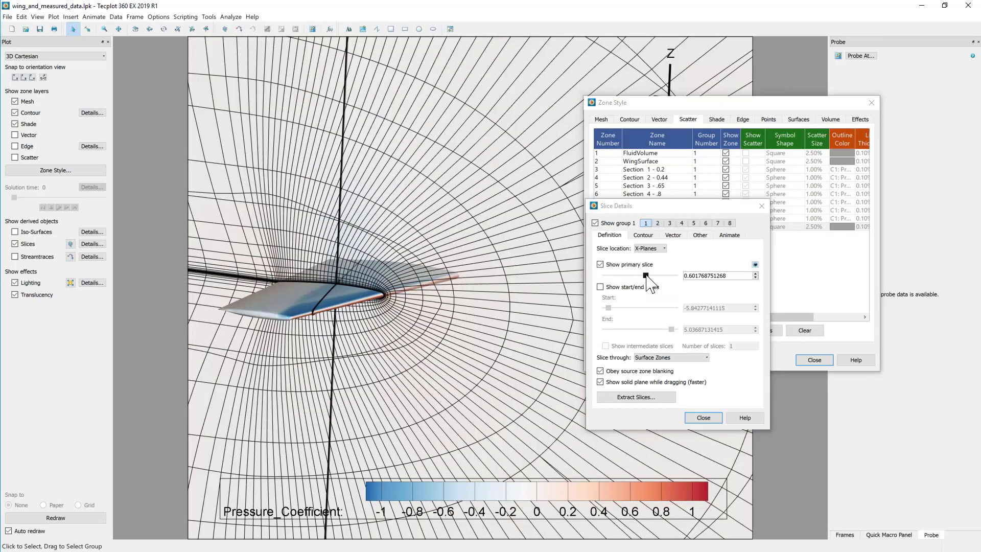
left_click_drag(648, 276, 646, 276)
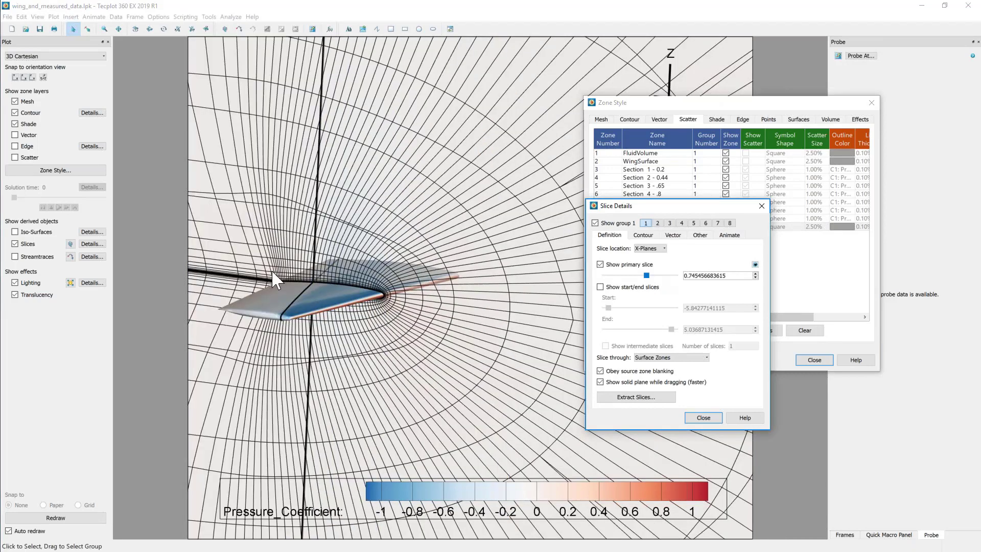
left_click(70, 244)
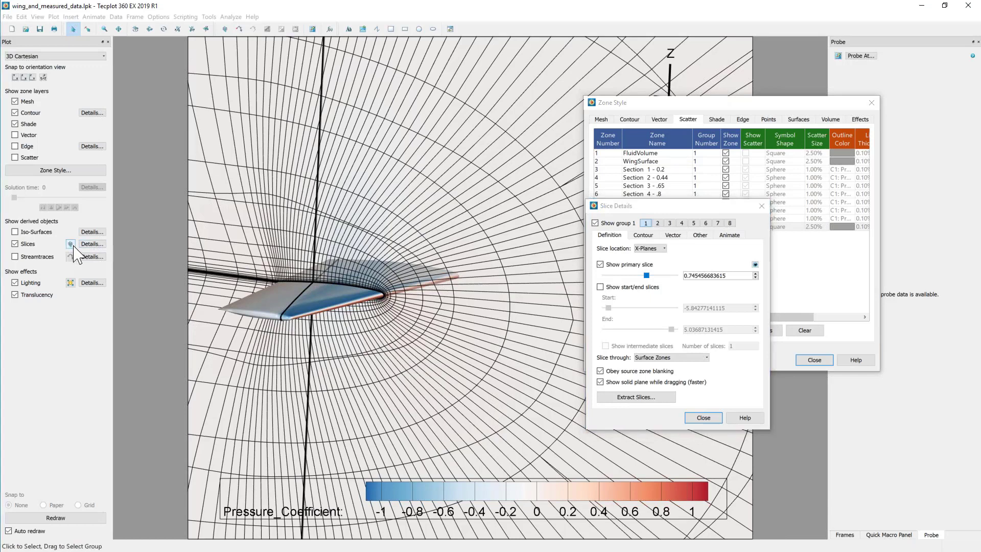
left_click(330, 264)
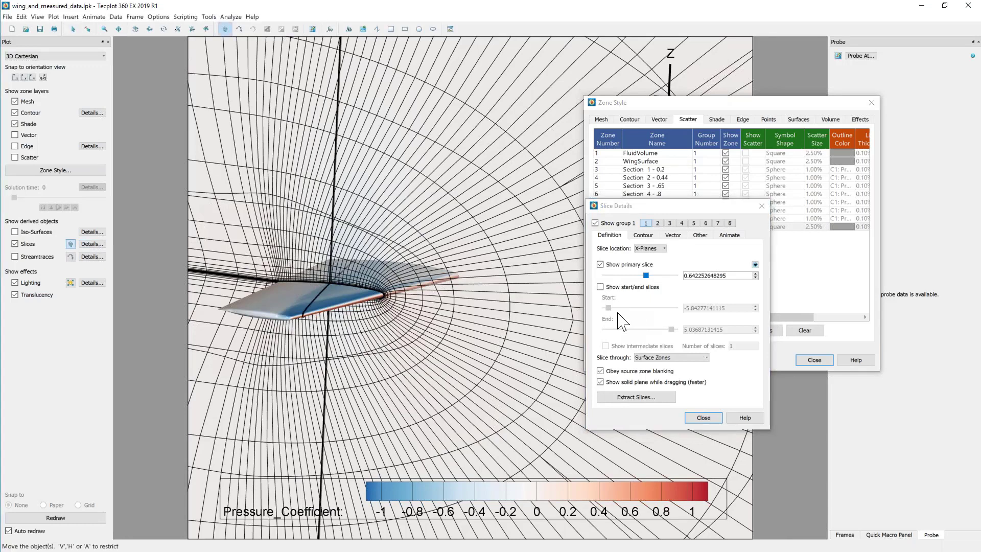
Step: Hide the WingSurface zone and zoom in on the boundary-layer mesh where the X slice line meets the airfoil
left_click(66, 174)
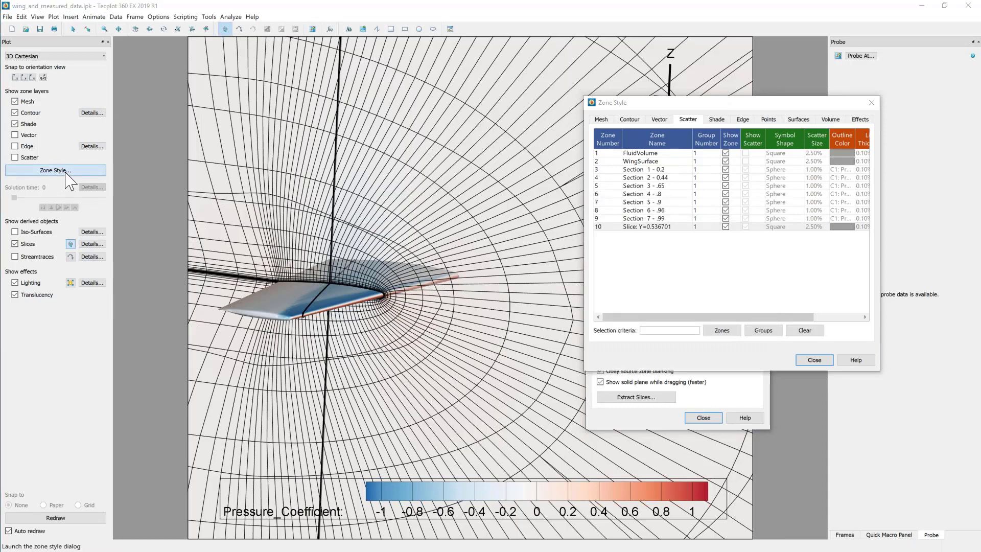
left_click(725, 161)
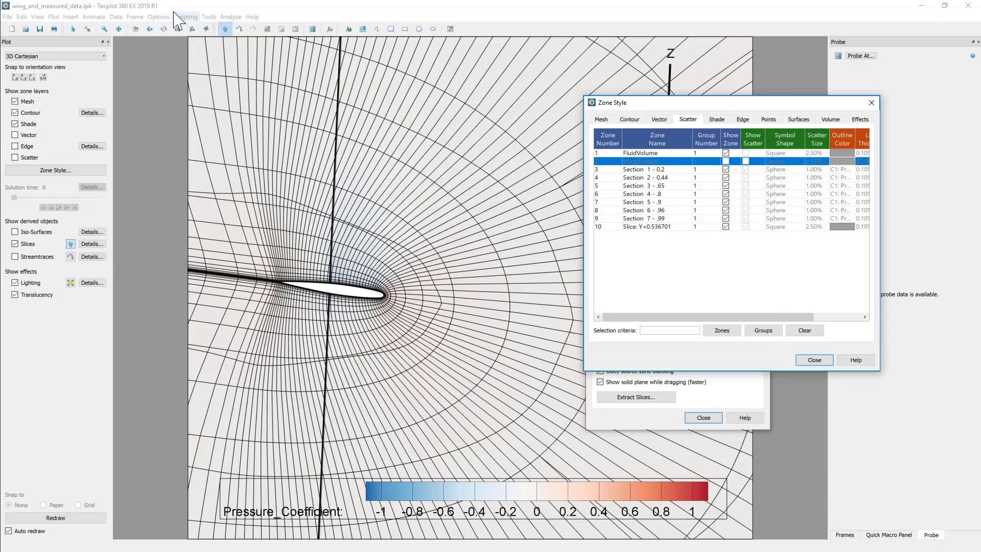
left_click(105, 30)
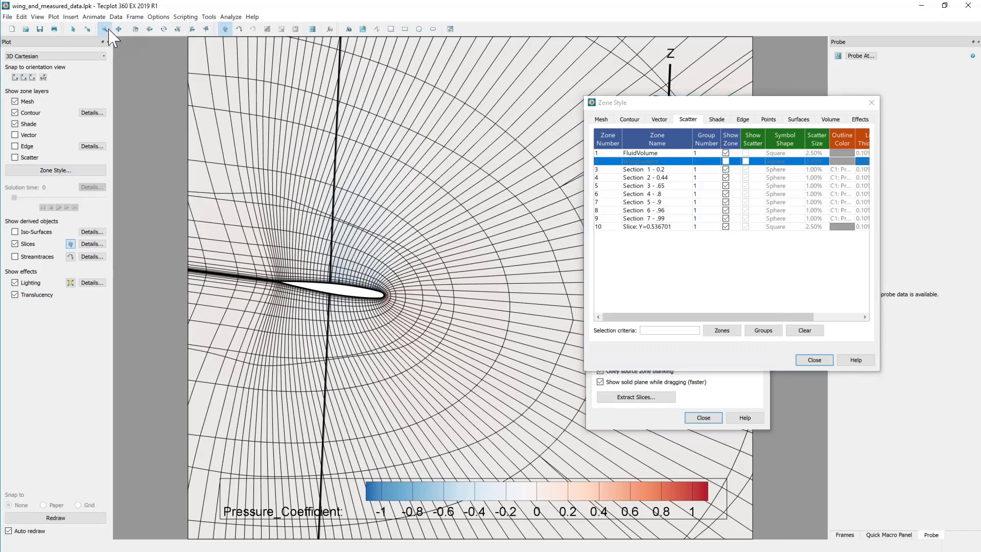
left_click_drag(324, 270, 338, 288)
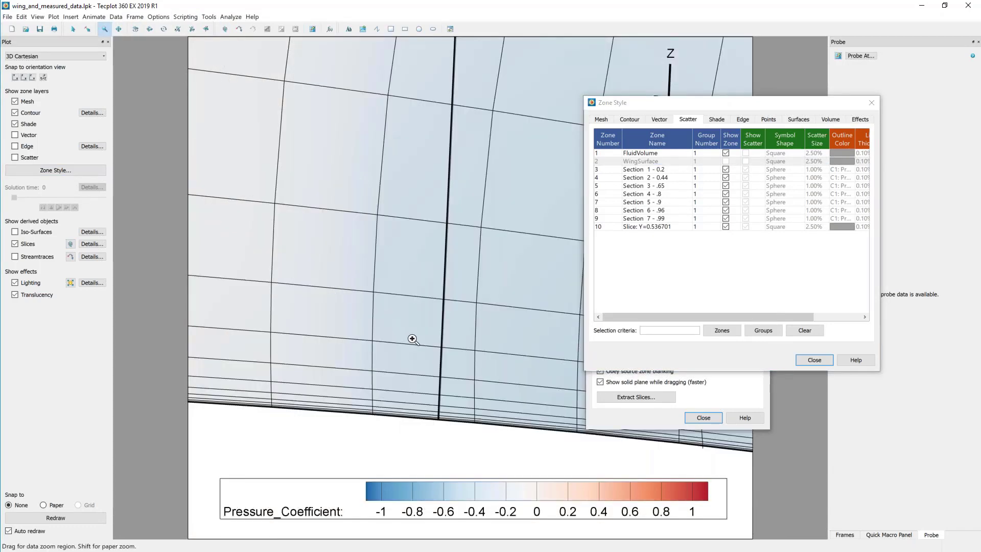
right_click_drag(396, 353, 361, 282)
left_click_drag(360, 280, 438, 362)
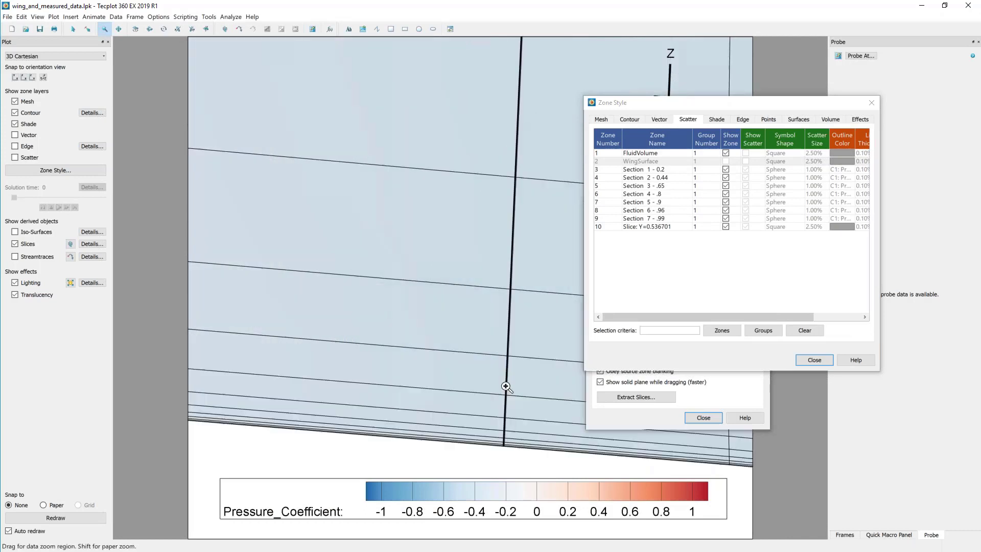
right_click_drag(506, 387, 368, 389)
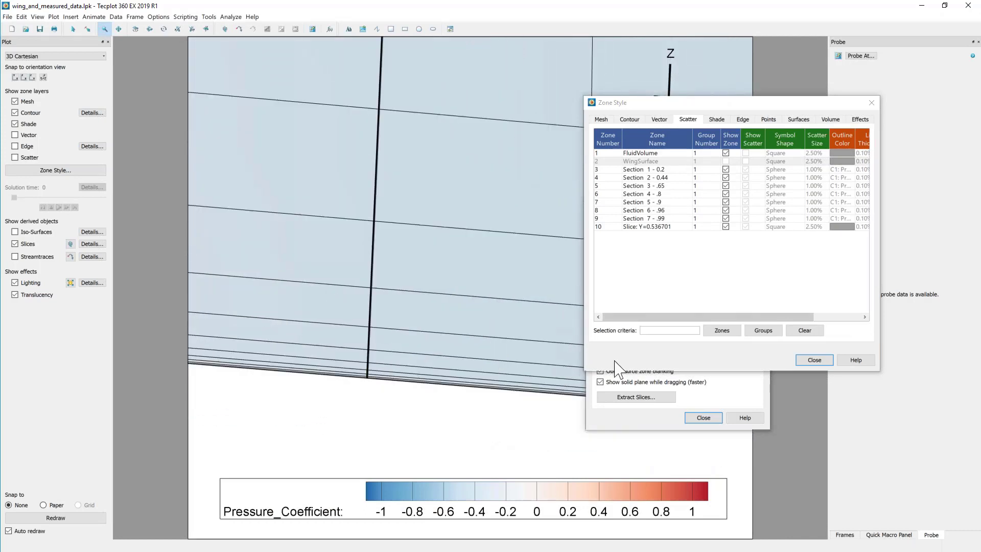
Step: Extract slice group 1 with one zone for each slice, using the I-ordered if possible zone type
left_click(724, 391)
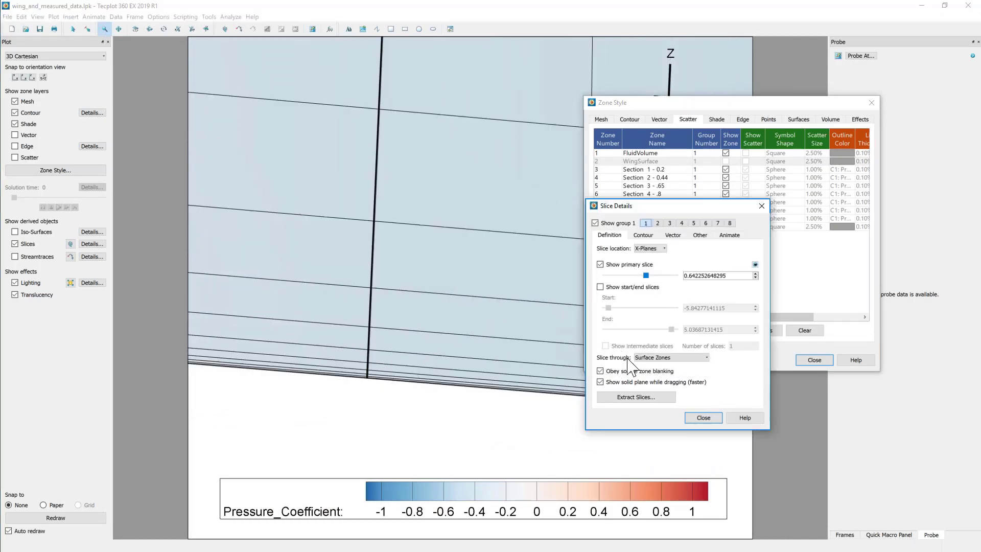
left_click(636, 397)
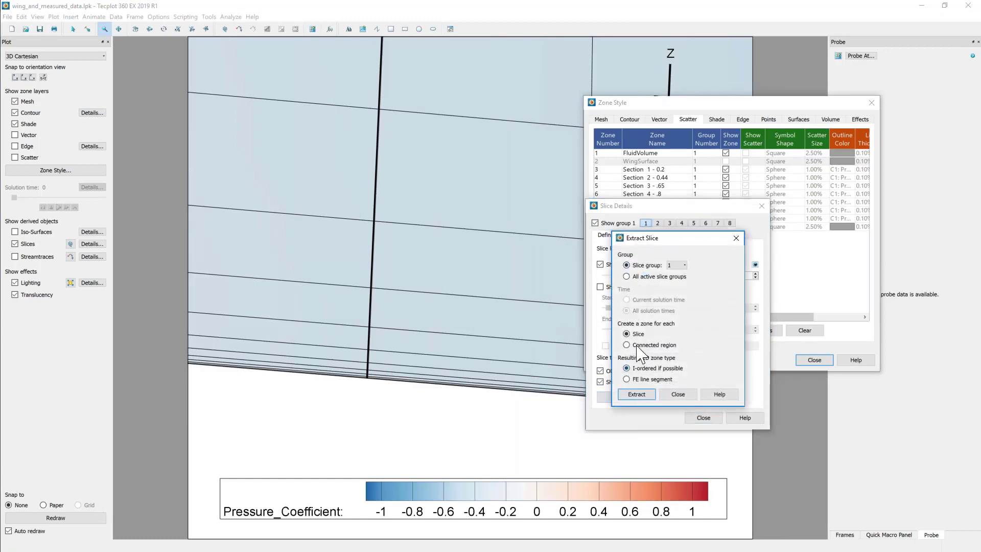
left_click(637, 395)
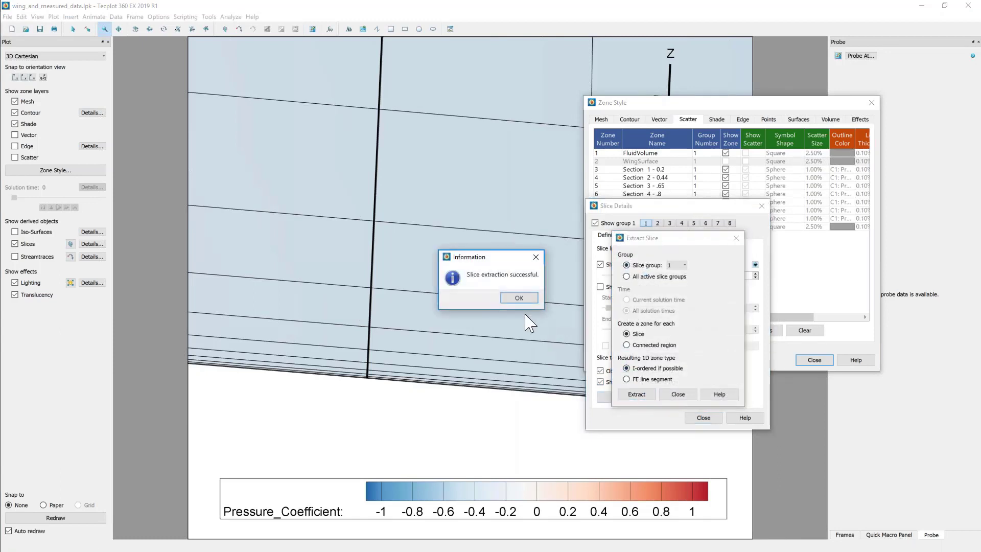
left_click(521, 299)
left_click(678, 395)
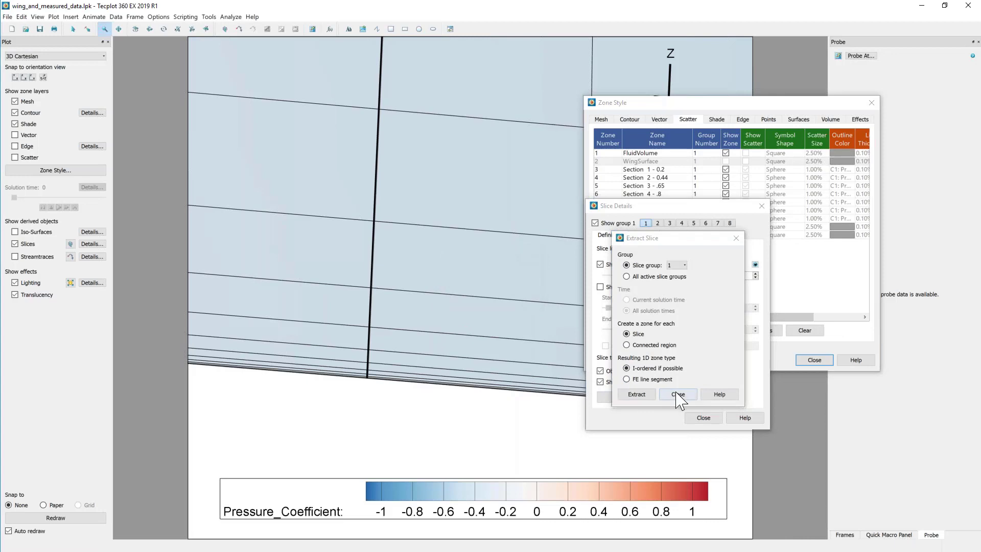
left_click(703, 417)
Step: Show the scatter symbols and hide the slices, closing the zone style settings
left_click(26, 158)
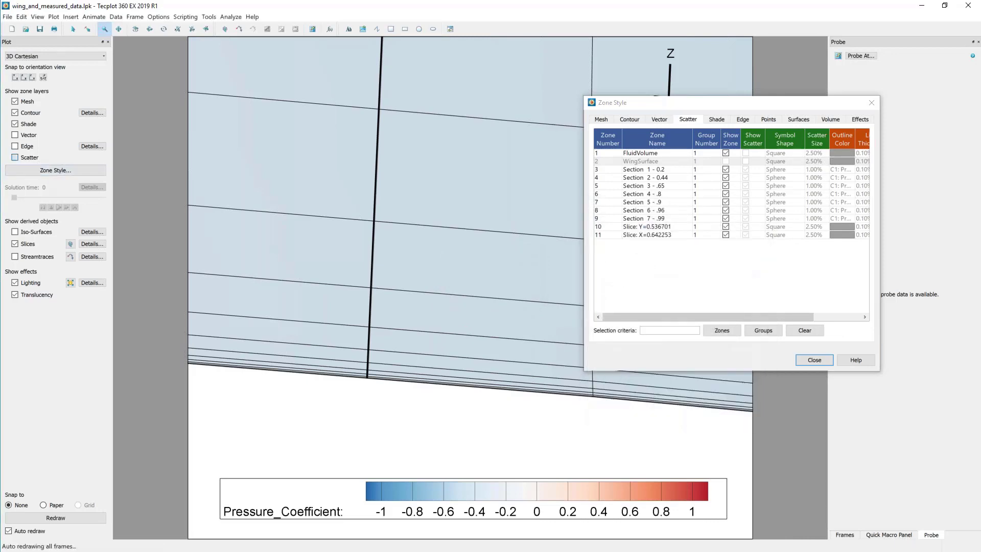
left_click(815, 360)
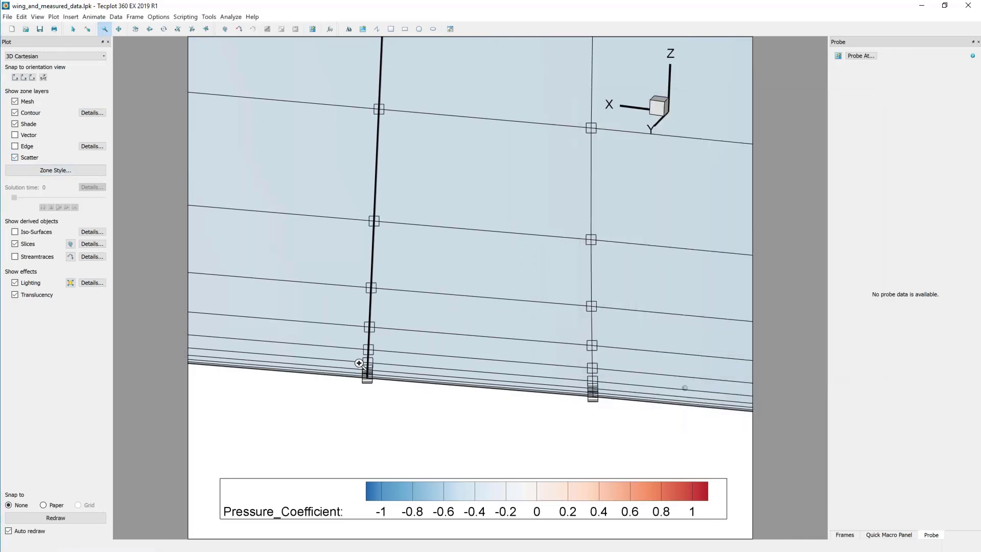
left_click(14, 244)
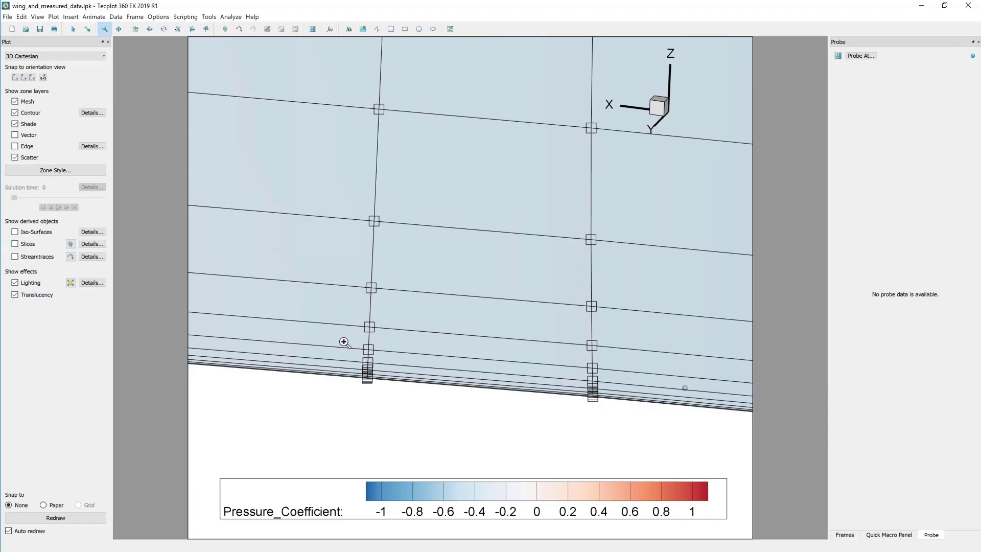
Step: Examine how the points of the extracted X slice line follow the mesh cell layers near the airfoil surface
right_click_drag(353, 354, 381, 274)
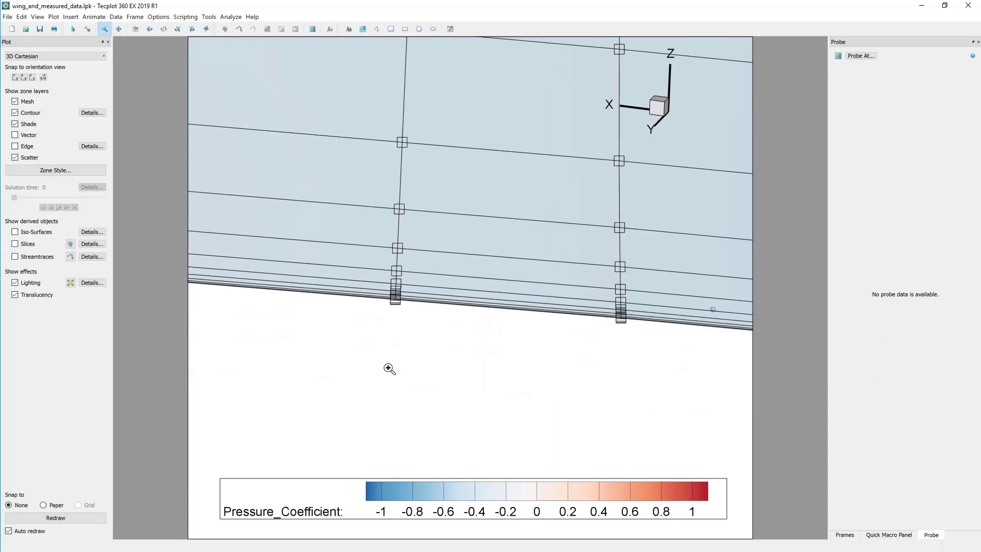
middle_click_drag(388, 368, 355, 293)
middle_click_drag(306, 383, 285, 336)
right_click_drag(266, 313, 363, 291)
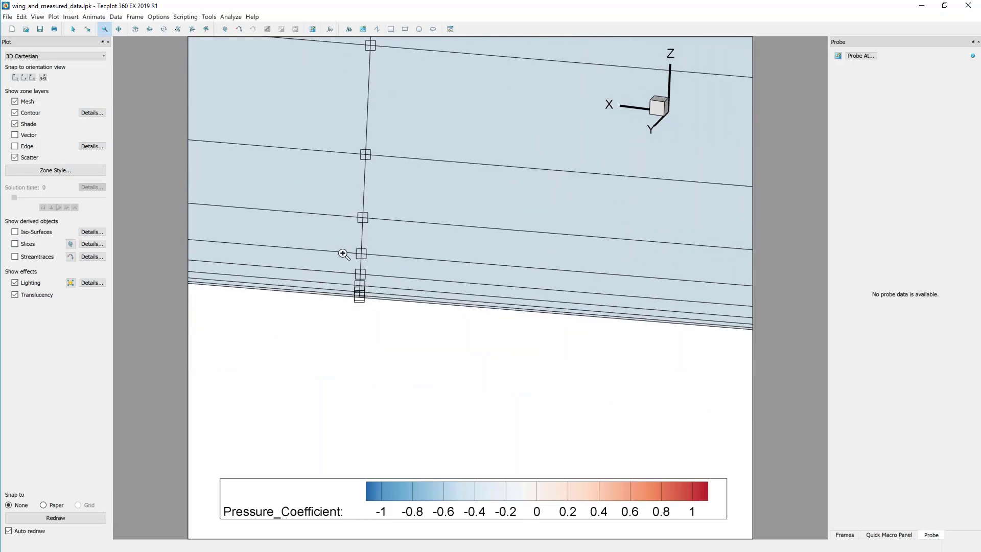
right_click_drag(344, 256, 422, 281)
right_click_drag(364, 321, 329, 357)
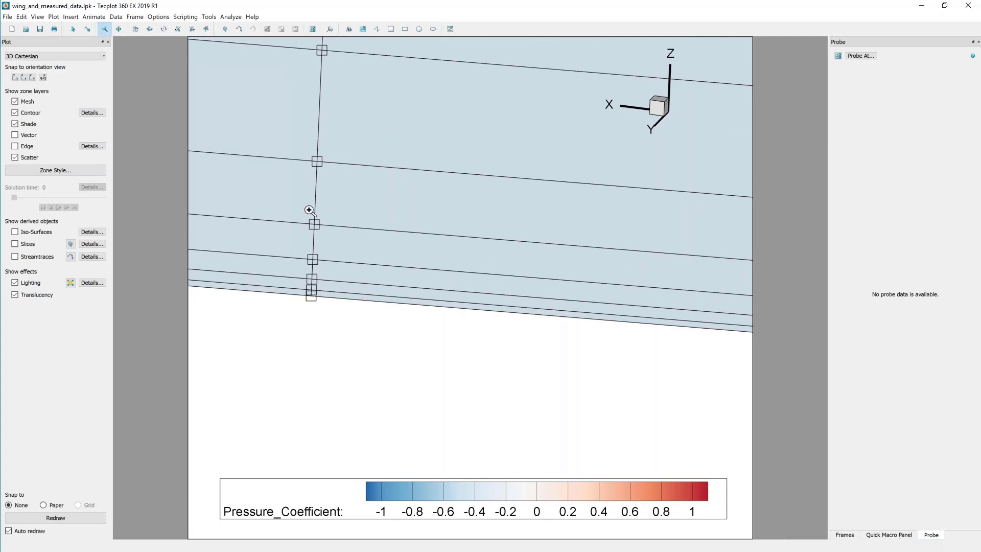
middle_click_drag(355, 281, 394, 211)
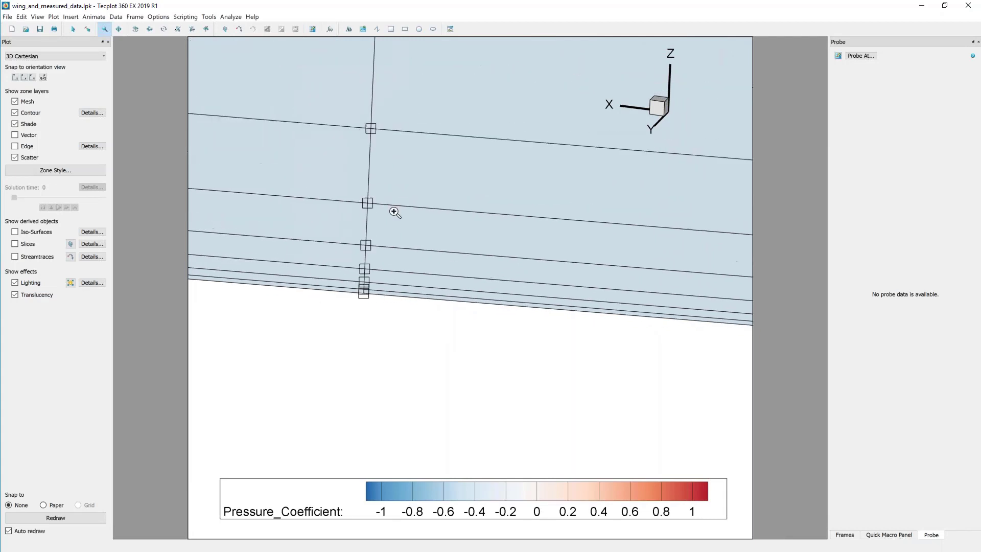
middle_click_drag(411, 267, 434, 197)
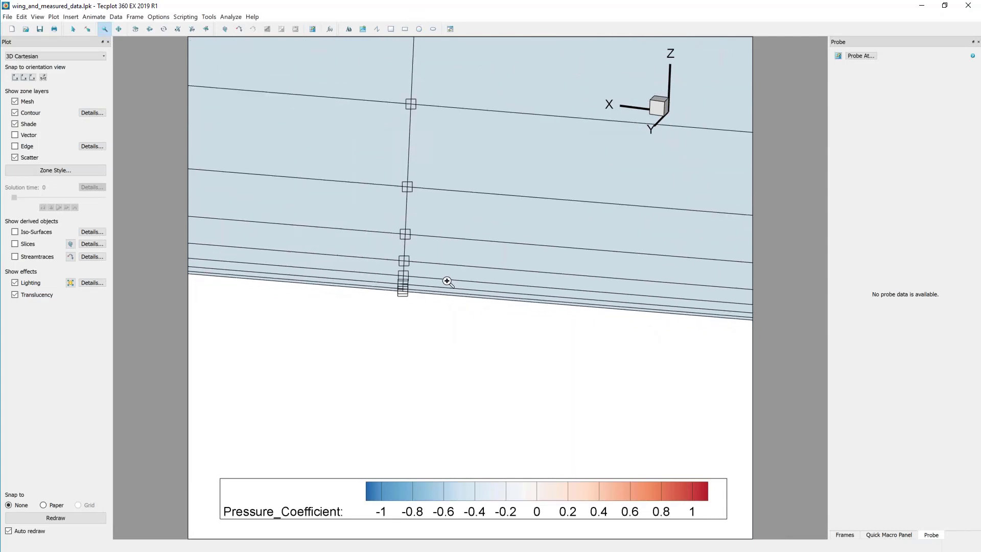
middle_click_drag(447, 282, 471, 223)
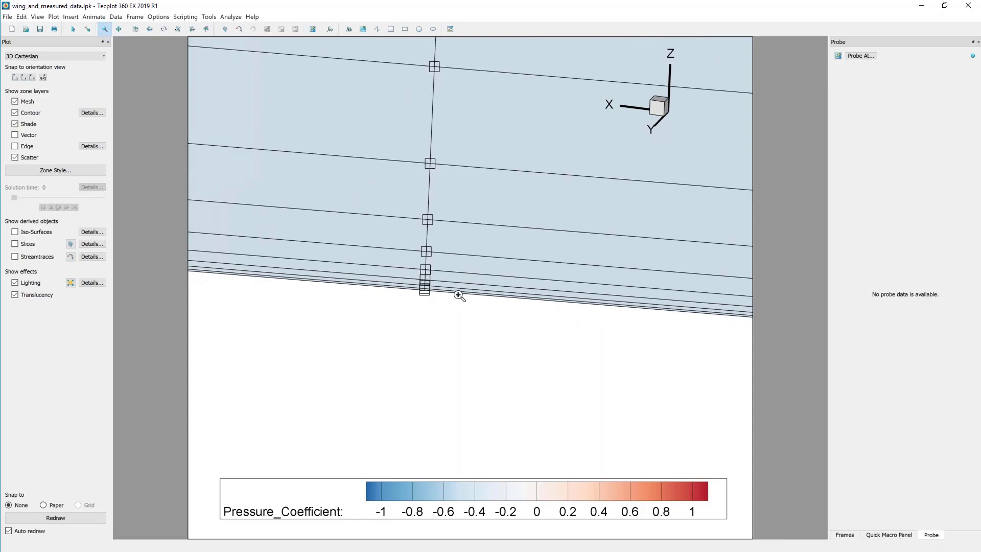
middle_click_drag(460, 324, 481, 174)
middle_click_drag(477, 358, 504, 155)
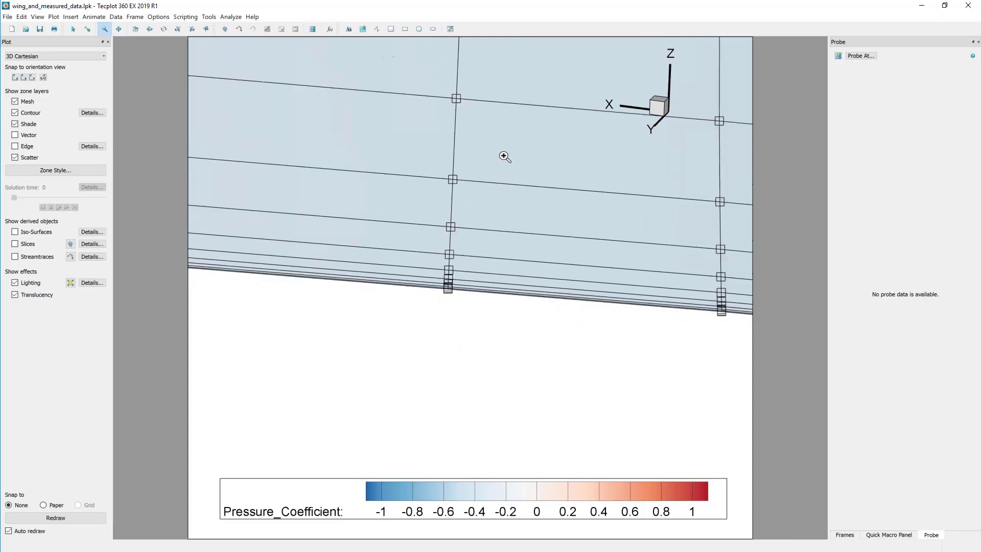
middle_click_drag(473, 430, 508, 144)
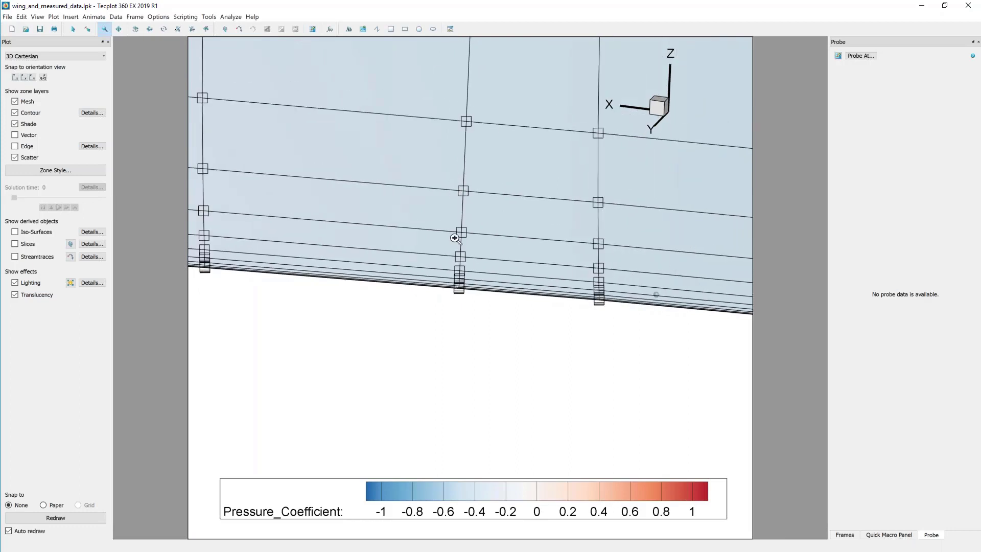
Step: Reopen the recent layout wing_and_measured_data.lpk, discarding the changes to the current one
key("Escape")
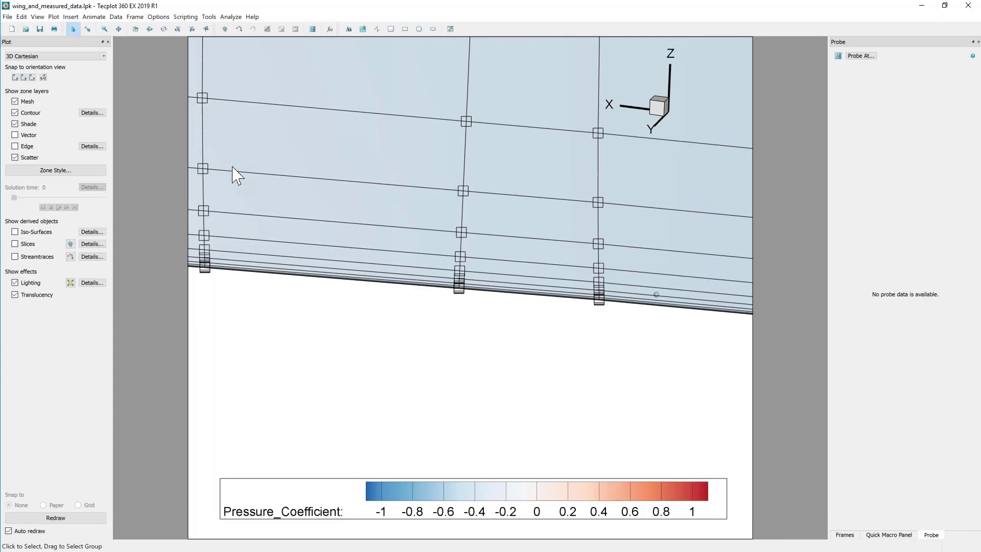
left_click(8, 16)
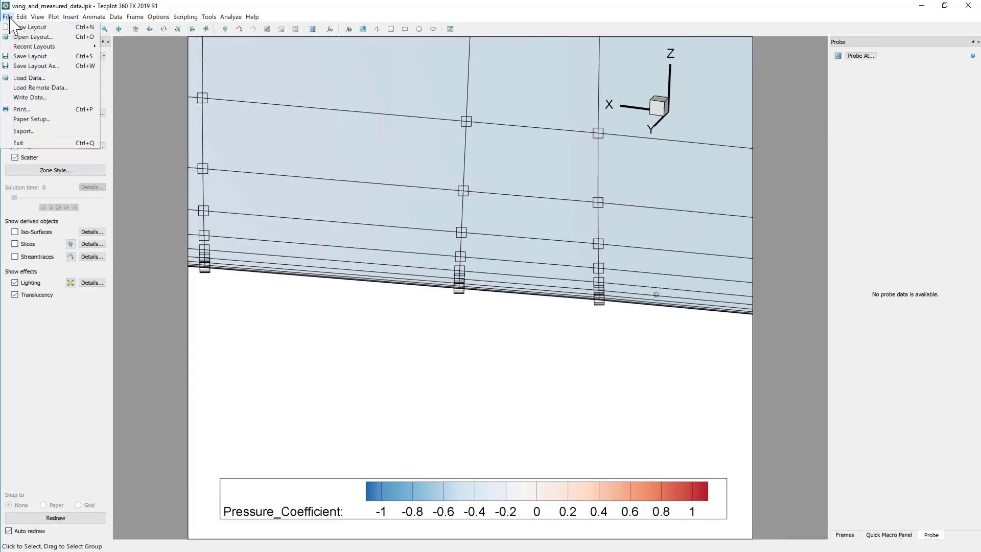
mouse_move(33, 46)
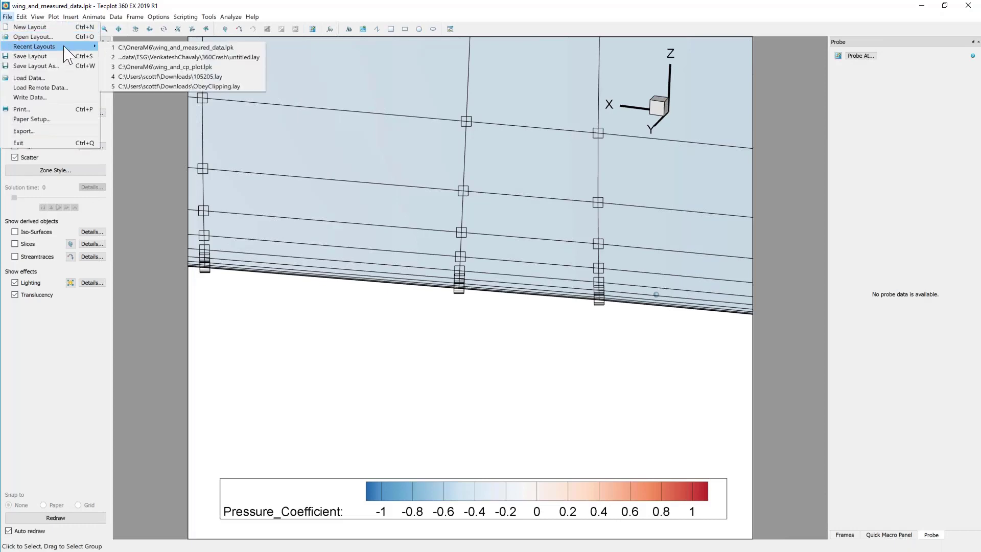
left_click(159, 49)
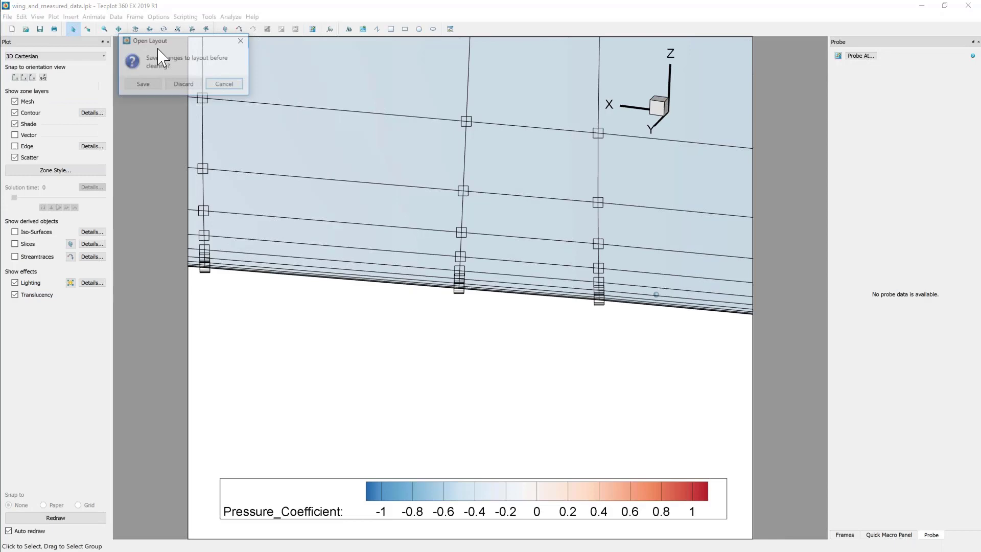
left_click(179, 84)
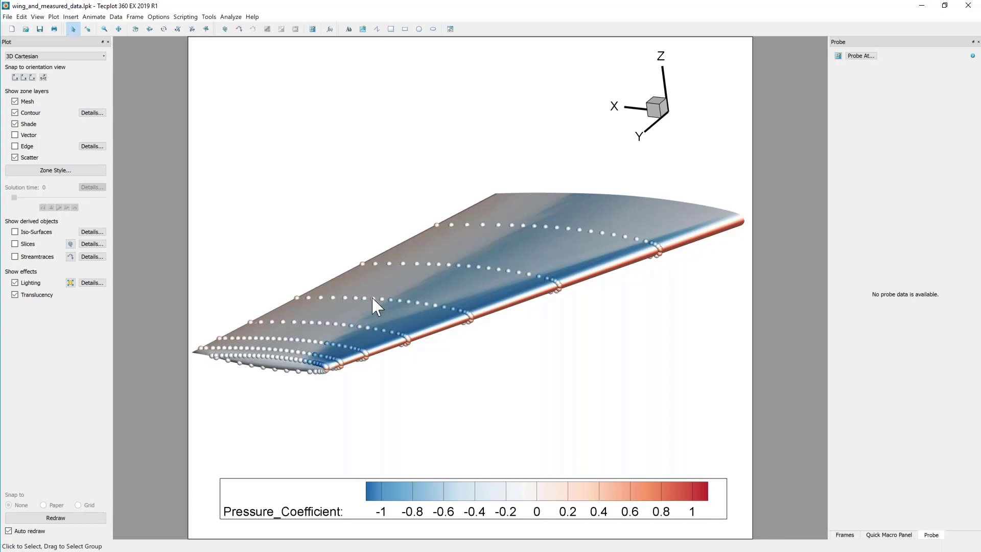
Step: Examine up close how the measured data points sit relative to the wing surface along the leading edge
left_click(104, 29)
left_click_drag(429, 300, 461, 322)
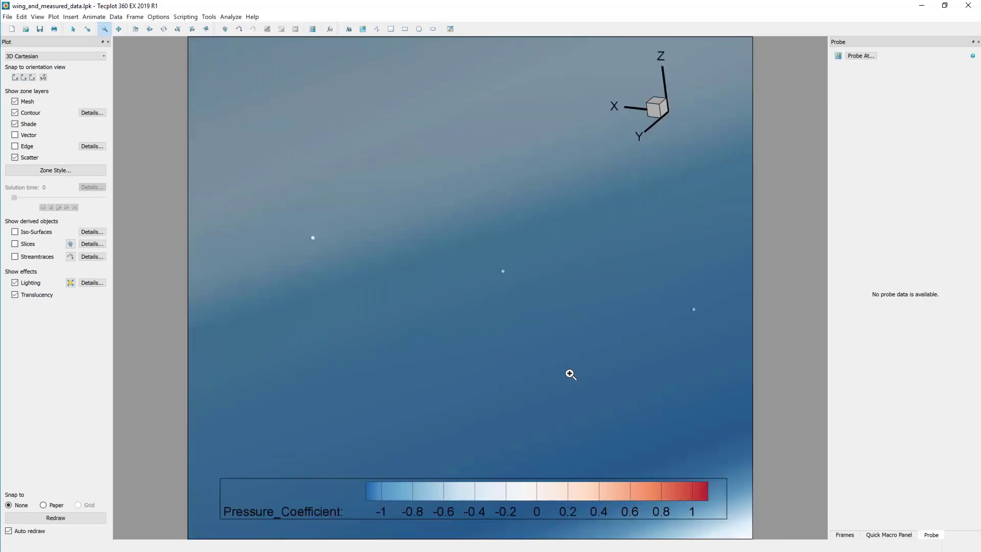
right_click_drag(568, 372, 274, 264)
right_click_drag(642, 359, 321, 328)
key("Escape")
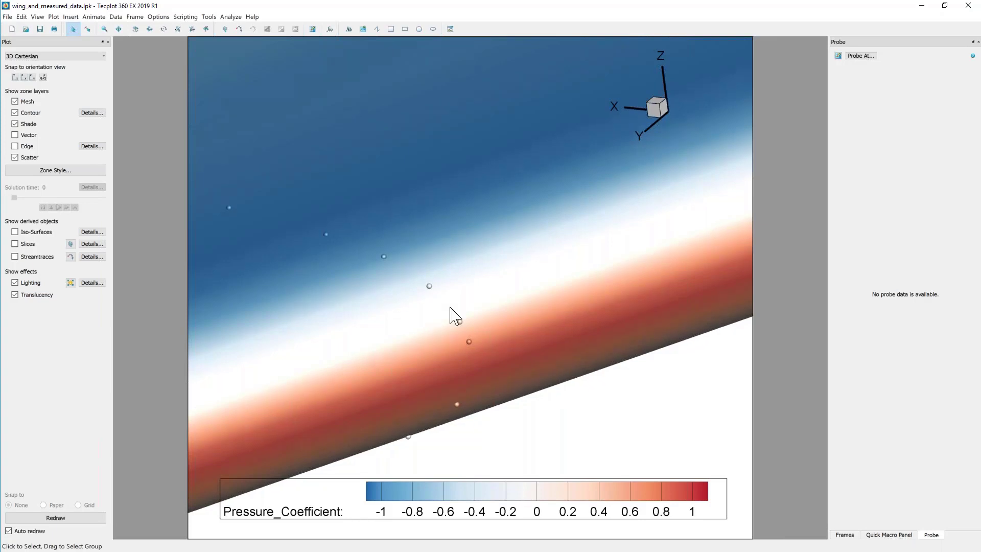
middle_click_drag(451, 315, 464, 322)
middle_click_drag(467, 357, 479, 332)
middle_click_drag(425, 305, 419, 407)
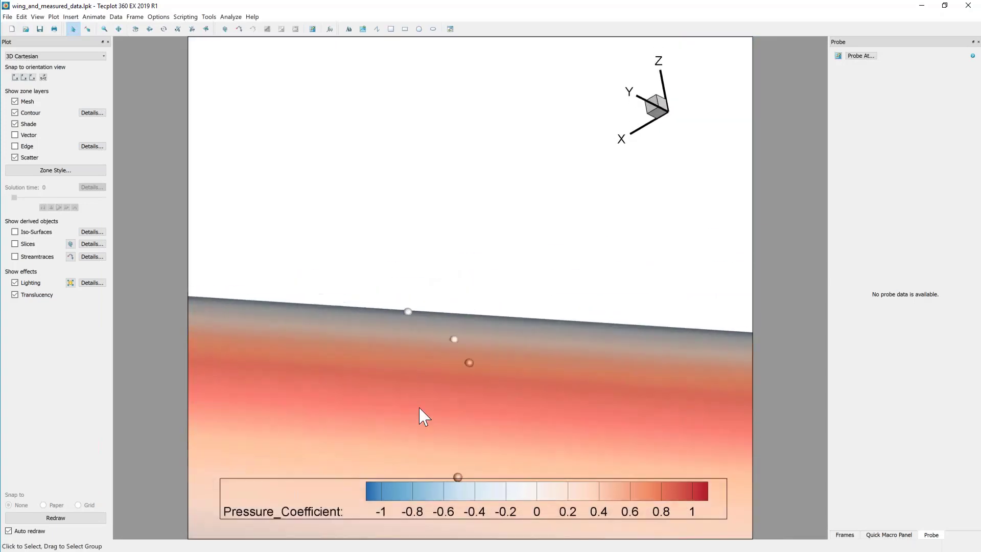
middle_click_drag(400, 311, 363, 404)
right_click_drag(352, 395, 474, 357)
mouse_move(476, 345)
middle_mouse_down()
mouse_move(477, 321)
mouse_move(466, 414)
mouse_move(475, 349)
middle_mouse_up()
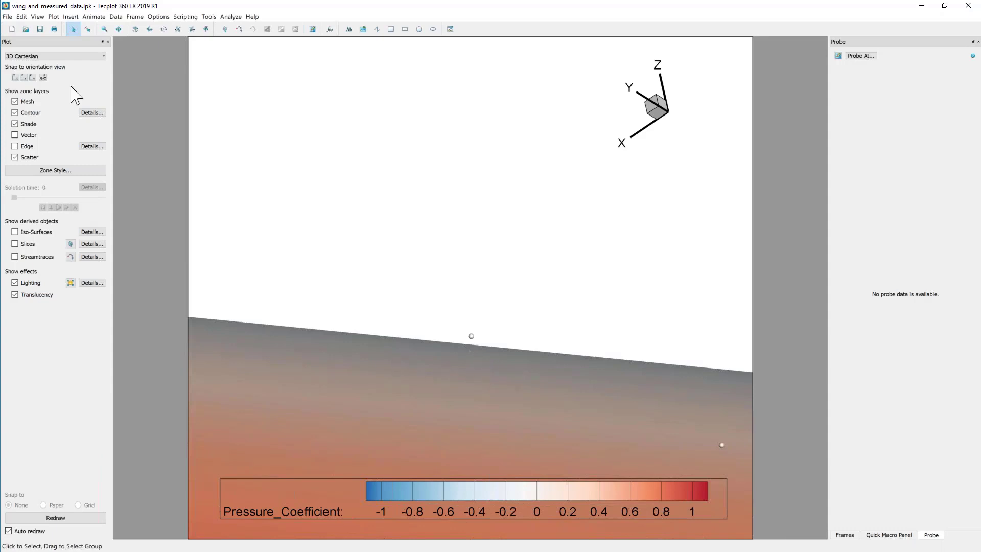
Step: Show the mesh of the WingSurface zone and compare the measured points with its mesh lines near the leading edge
right_click(441, 372)
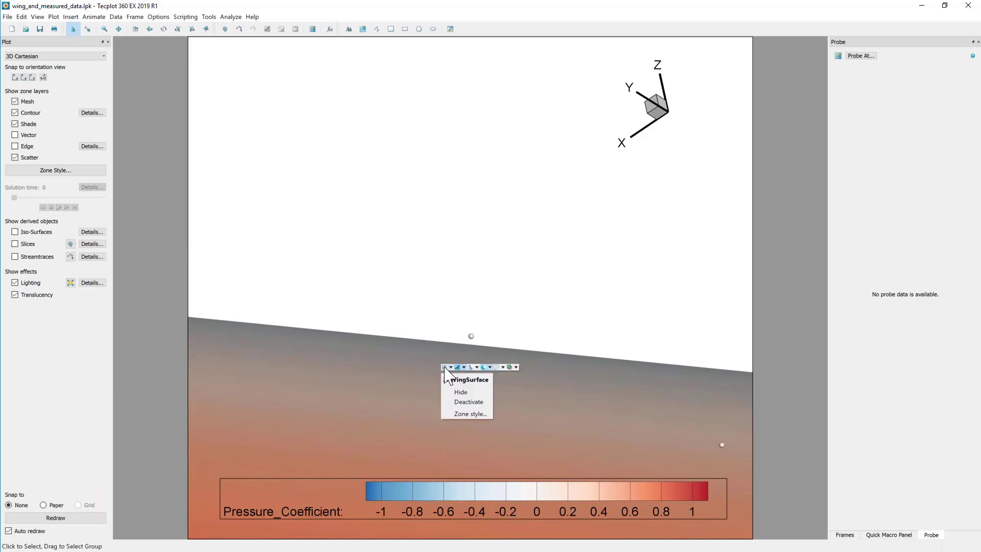
left_click(444, 367)
middle_click_drag(513, 353, 499, 143)
middle_click_drag(525, 265, 446, 307)
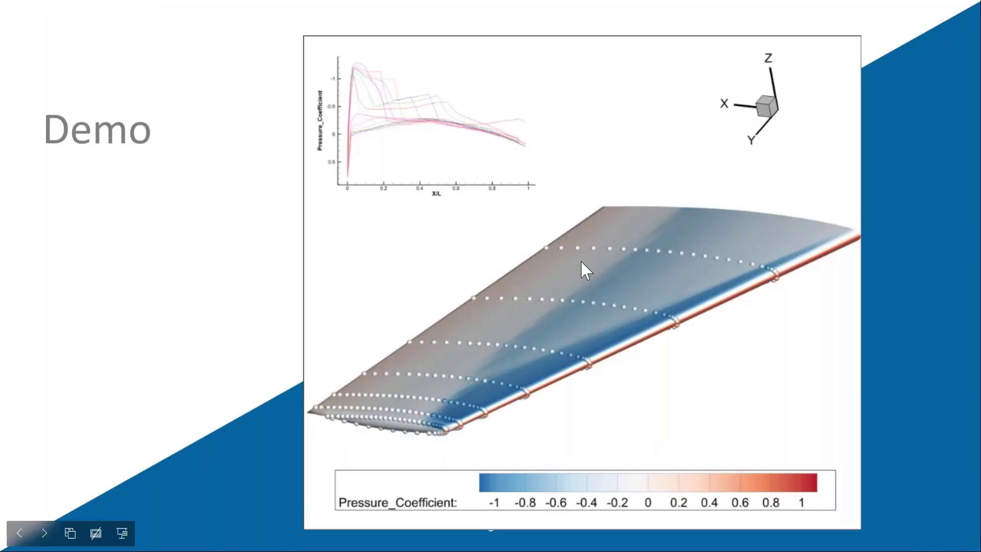
Step: Leave the slide show, switch to the PyTecplot documentation in the browser and search it for probe_on_surface
key("Escape")
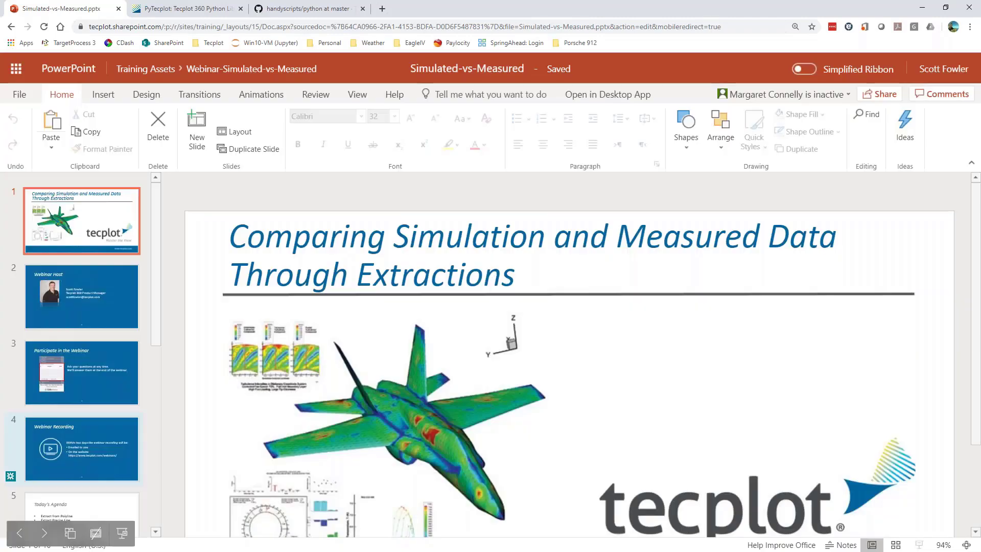
left_click(189, 9)
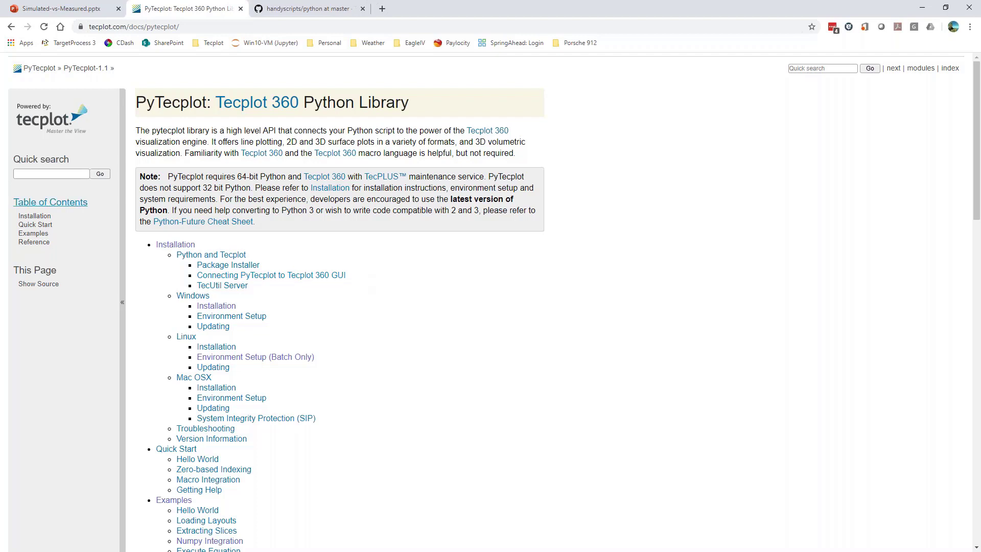
left_click(55, 173)
type("probe_on_surface")
key("Return")
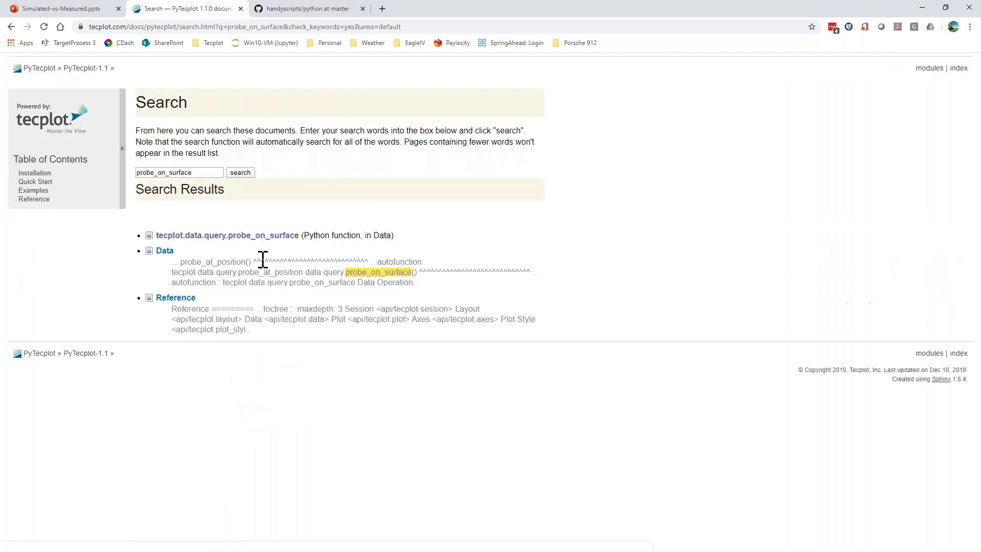
Step: Open the tecplot.data.query.probe_on_surface reference and read through its parameters, notes and example usage
left_click(267, 236)
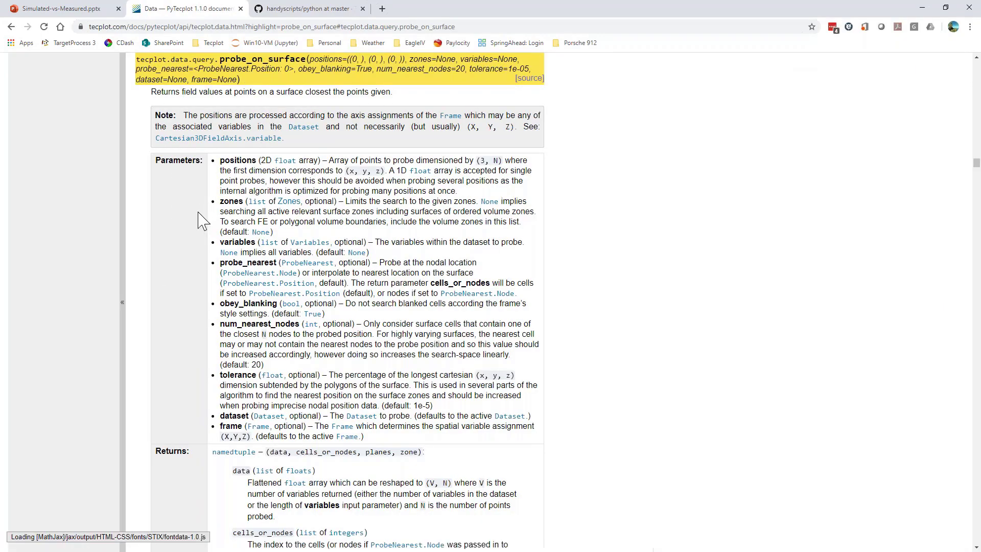
scroll(201, 221, "down", 1)
scroll(201, 221, "down", 12)
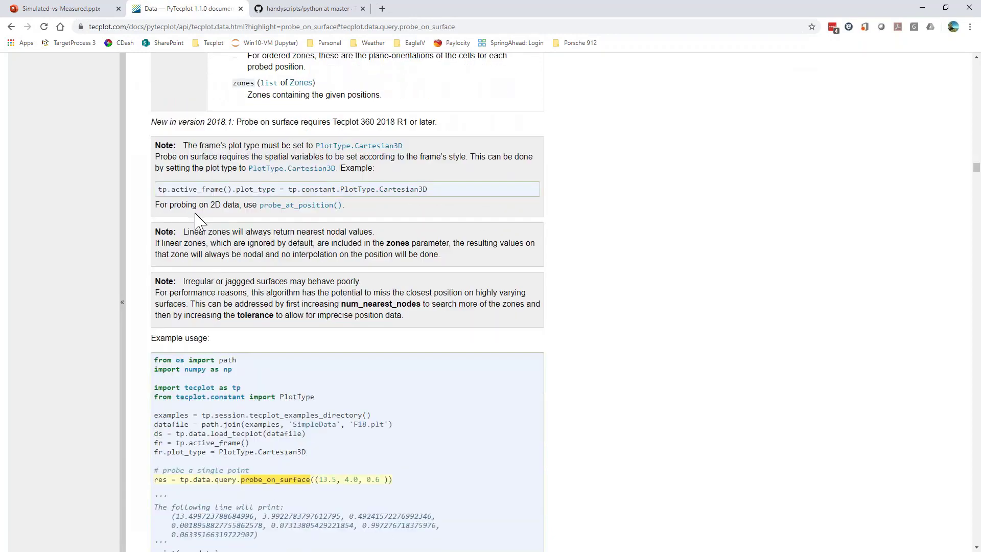
scroll(208, 285, "down", 3)
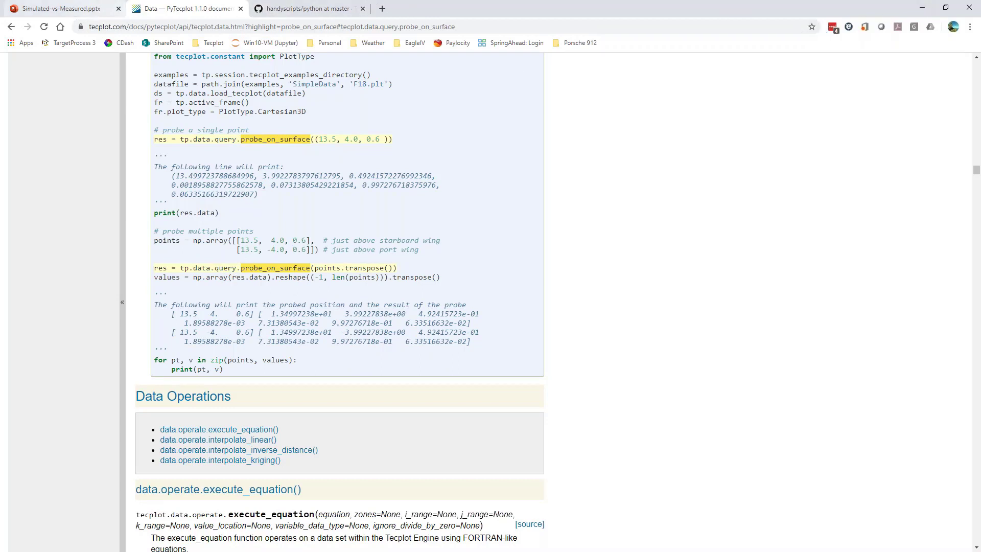
Step: Switch back to Tecplot 360, fit the whole wing in view and hide the WingSurface zone's mesh
left_click(920, 6)
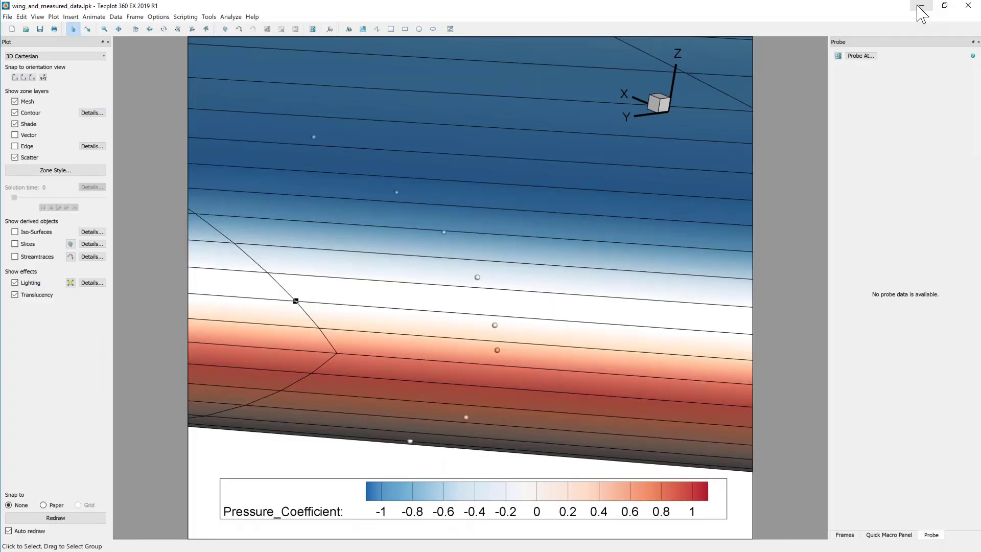
key("ctrl+f")
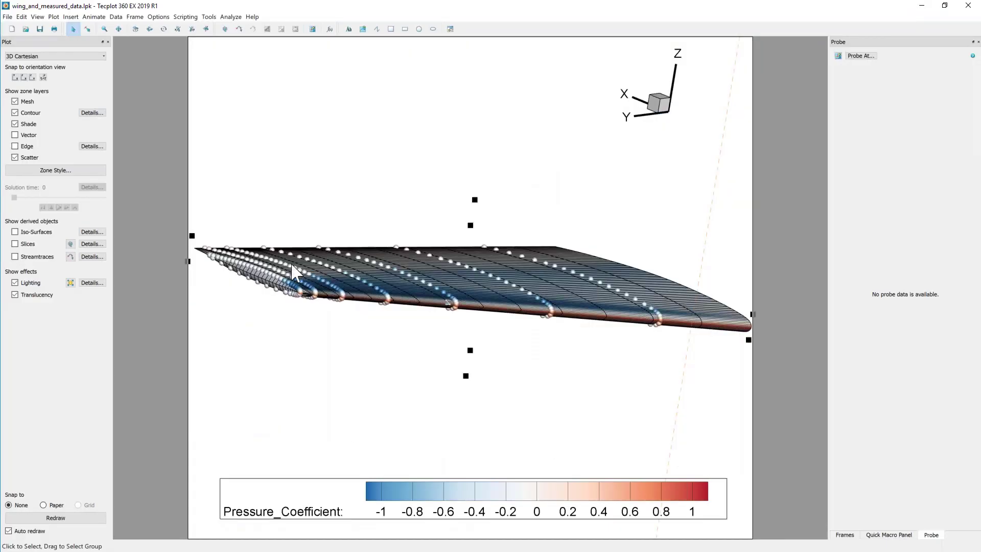
right_click_drag(304, 320, 360, 362, "ctrl")
right_click(397, 251)
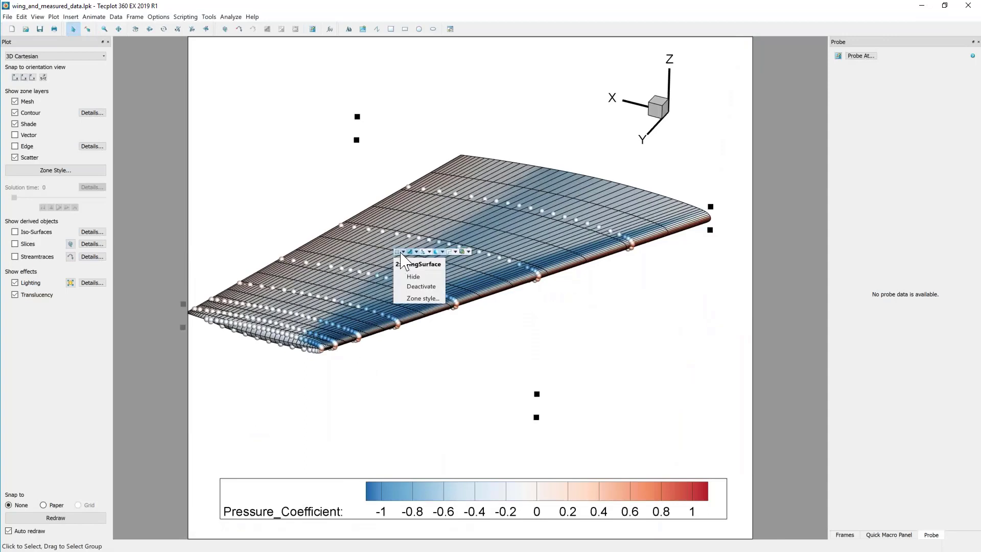
left_click(414, 276)
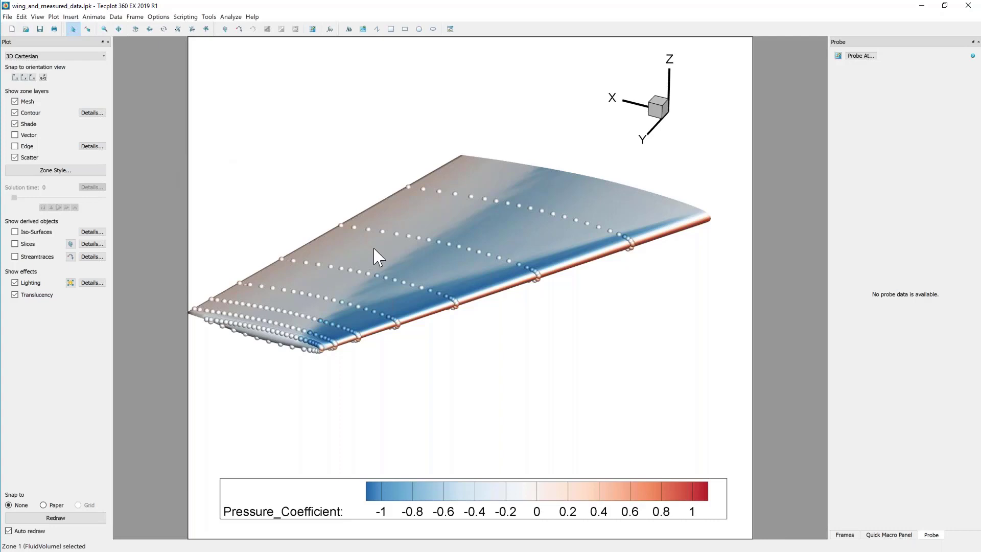
right_click_drag(380, 250, 400, 254)
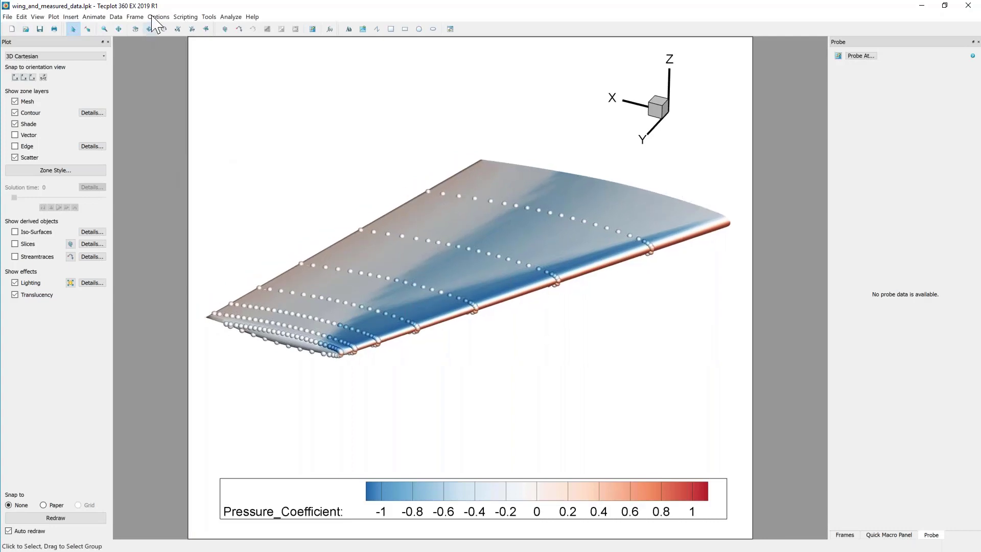
Step: Check the PyTecplot connection settings for accepting connections and the port number
left_click(187, 17)
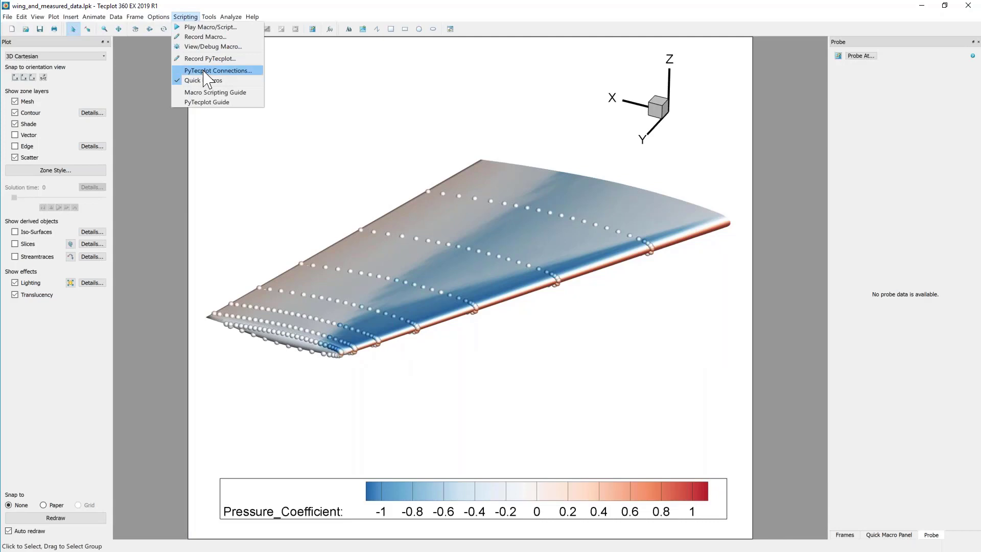
left_click(204, 71)
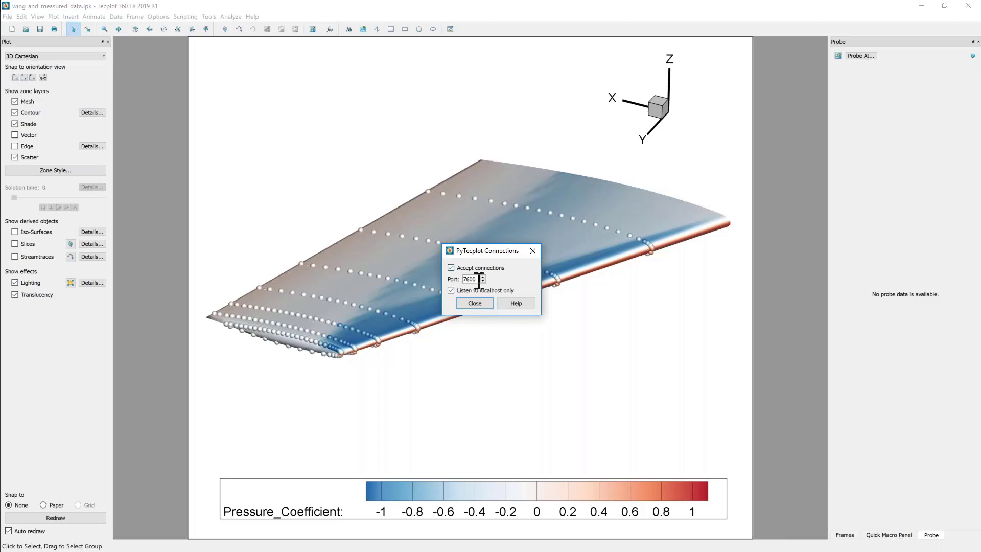
left_click(475, 304)
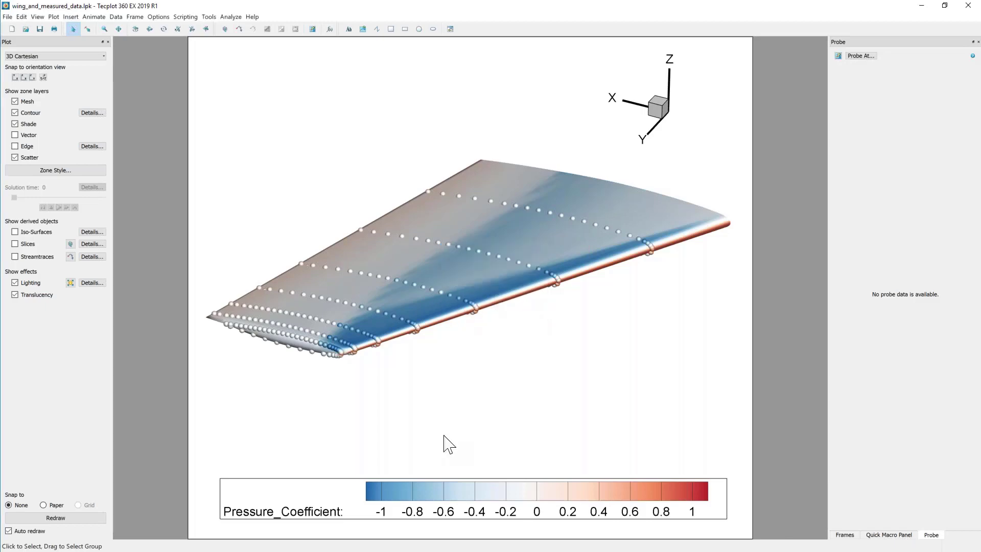
Step: Switch to the Command Prompt, run ProbeOnSurface.py against the connected Tecplot session and minimize the prompt
key("alt+Tab")
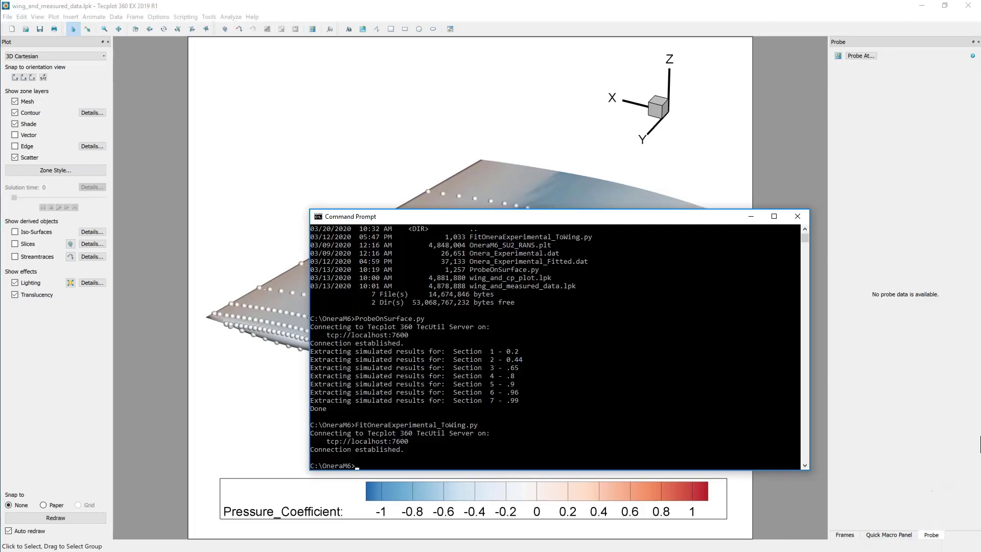
left_click_drag(658, 374, 661, 381)
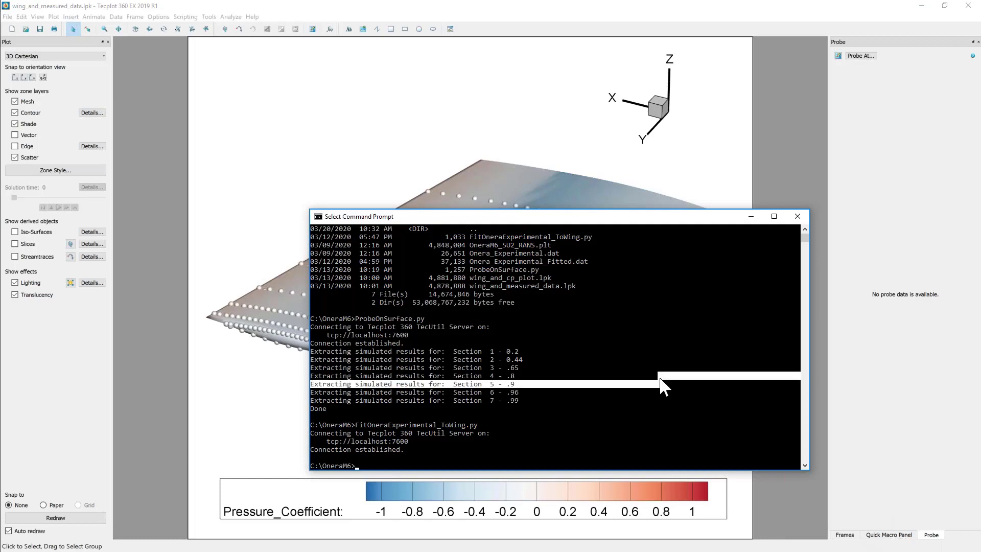
key("Up")
key("Up")
key("Return")
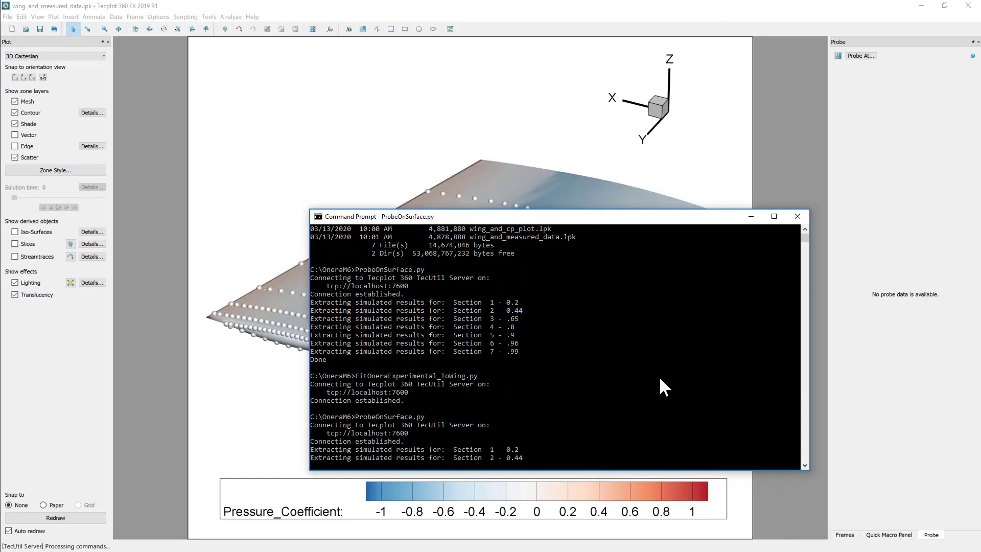
left_click_drag(618, 220, 765, 179)
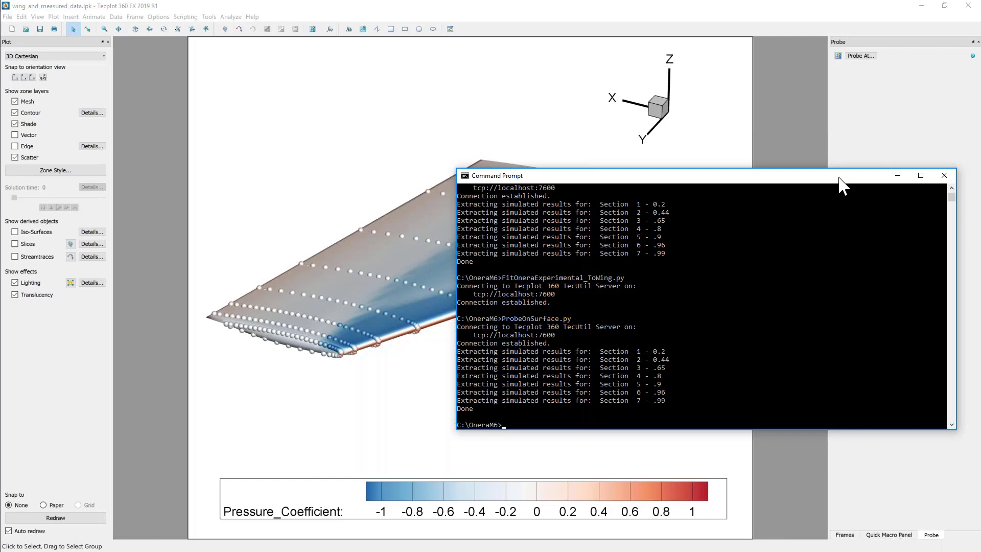
left_click(897, 175)
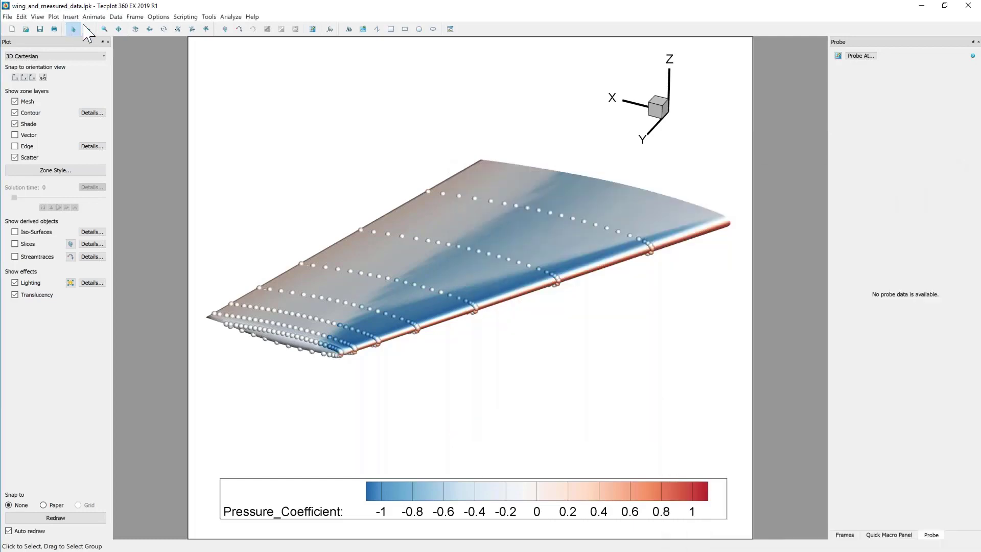
Step: Review the data set's zone list and show the probed section zones 10 to 16 in the zone style settings
left_click(116, 17)
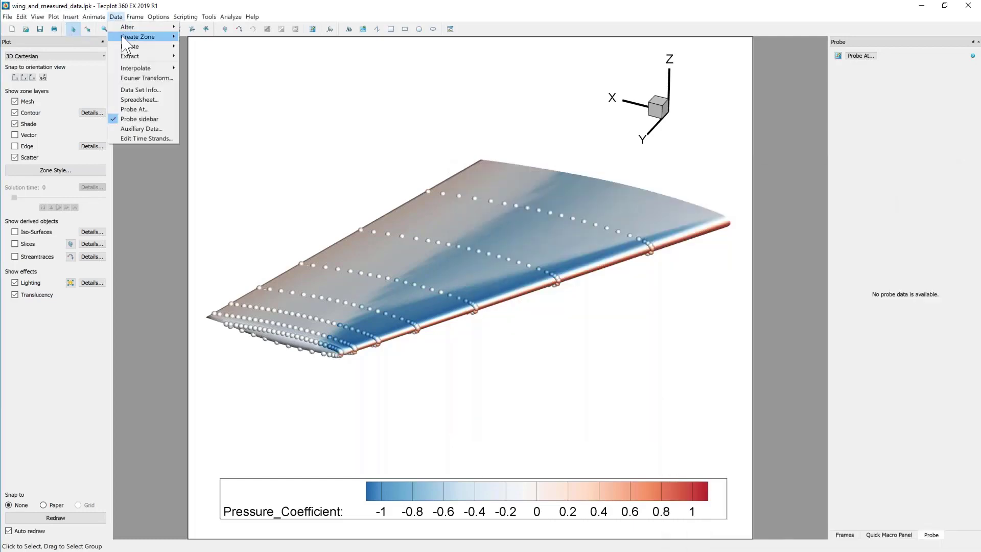
left_click(140, 90)
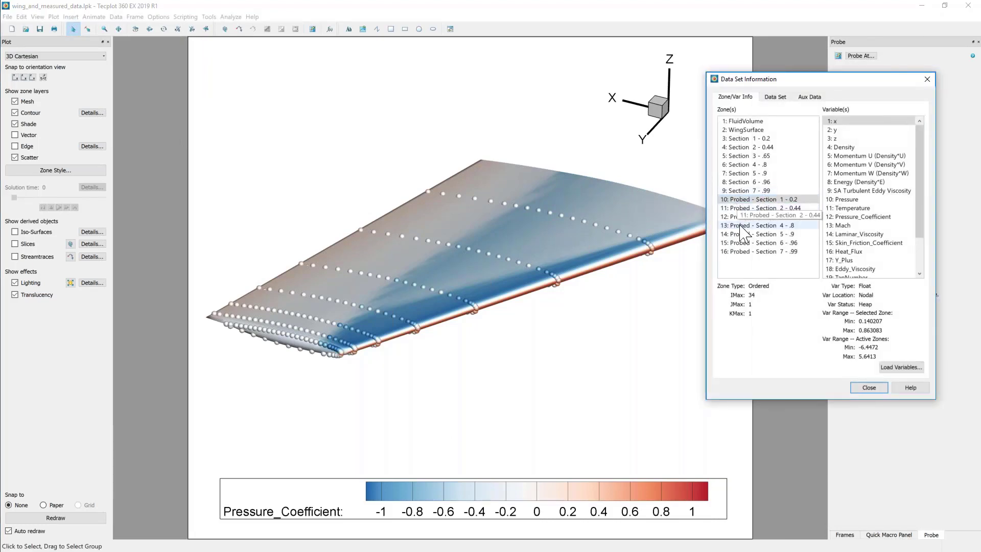
left_click(47, 171)
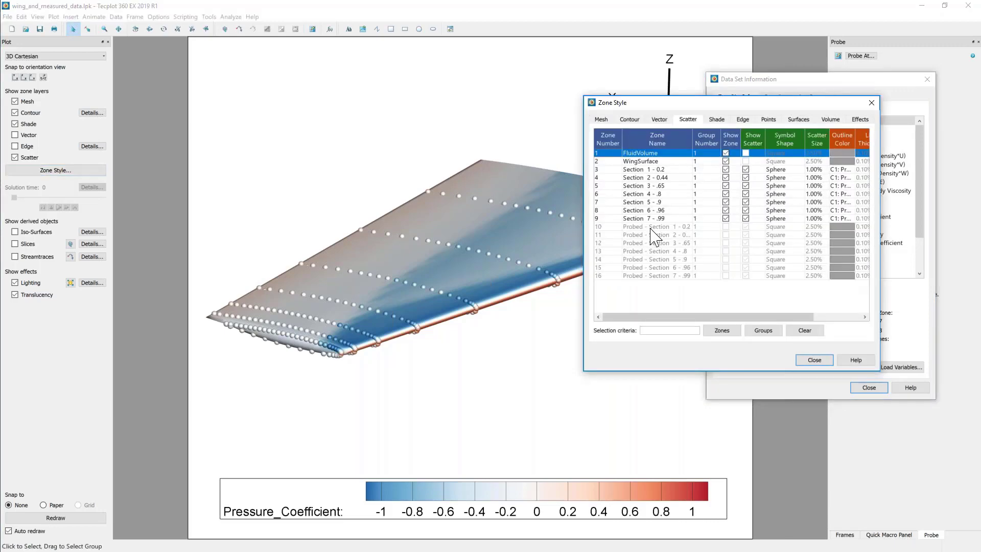
left_click_drag(651, 228, 657, 280)
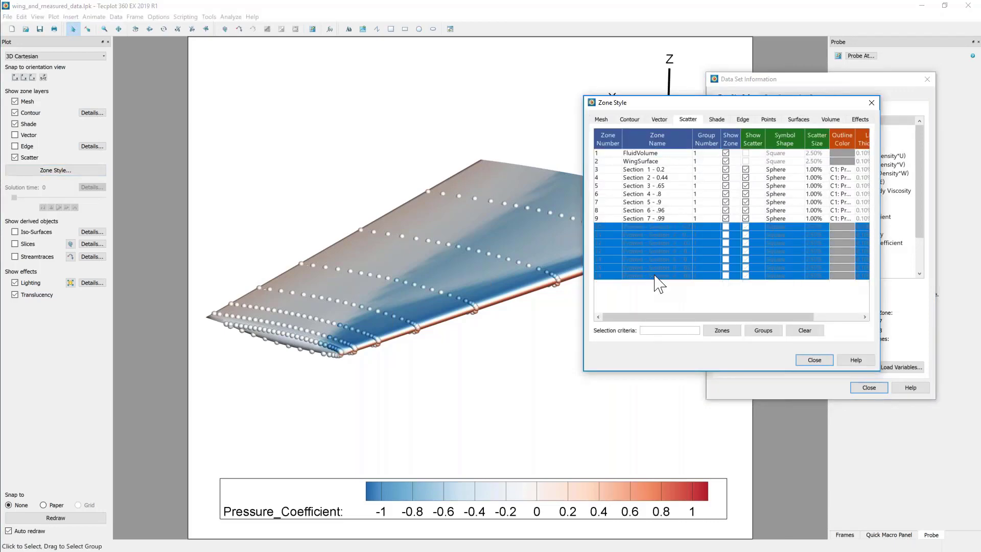
left_click(726, 228)
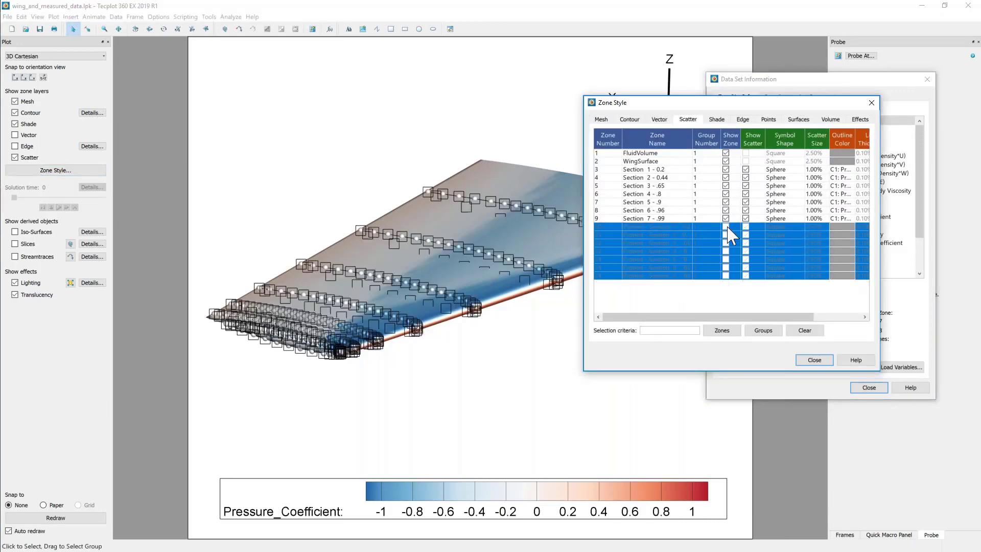
Step: Set the scatter symbols of the probed section zones 10 to 16 to cubes with a size of 1.5%, and close the zone style settings
left_click(779, 228)
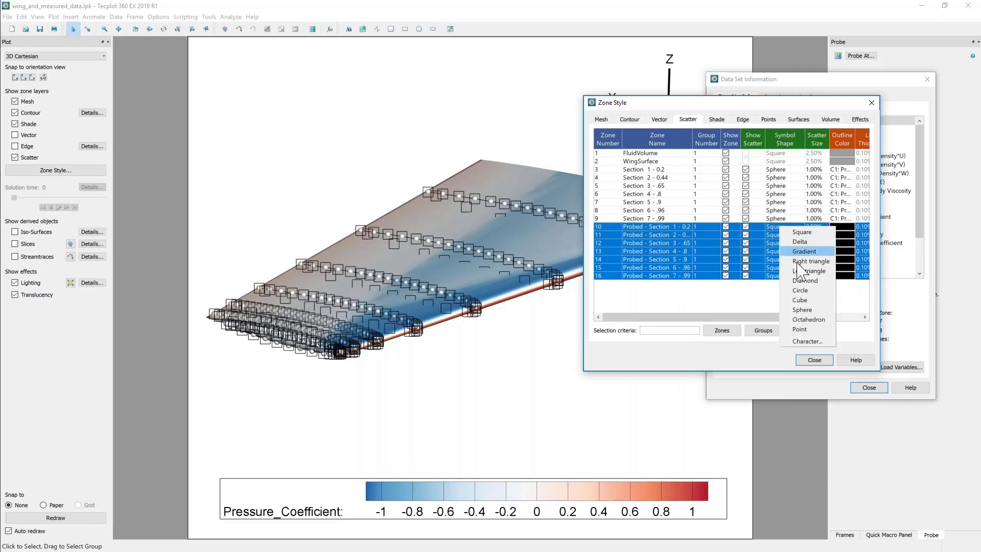
left_click(800, 300)
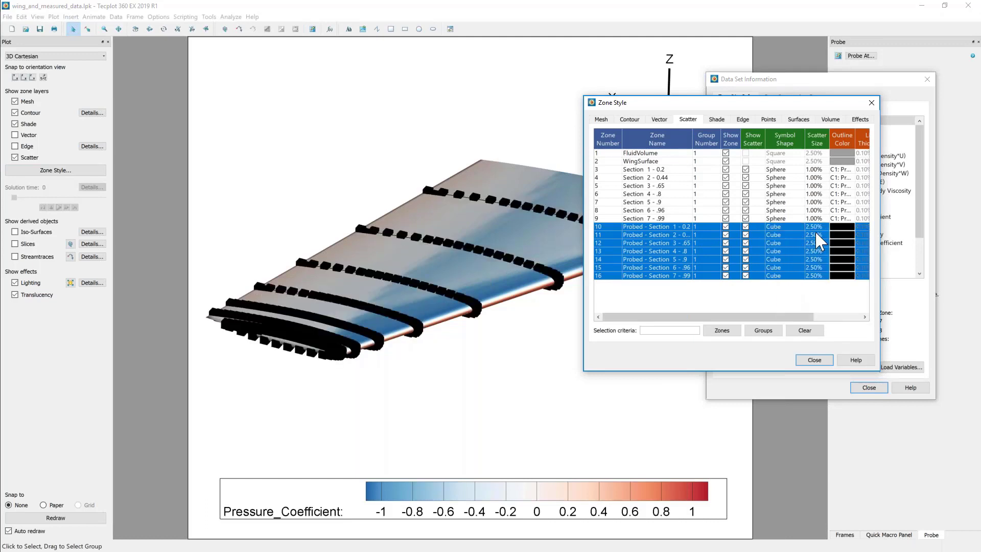
left_click(815, 231)
left_click(838, 289)
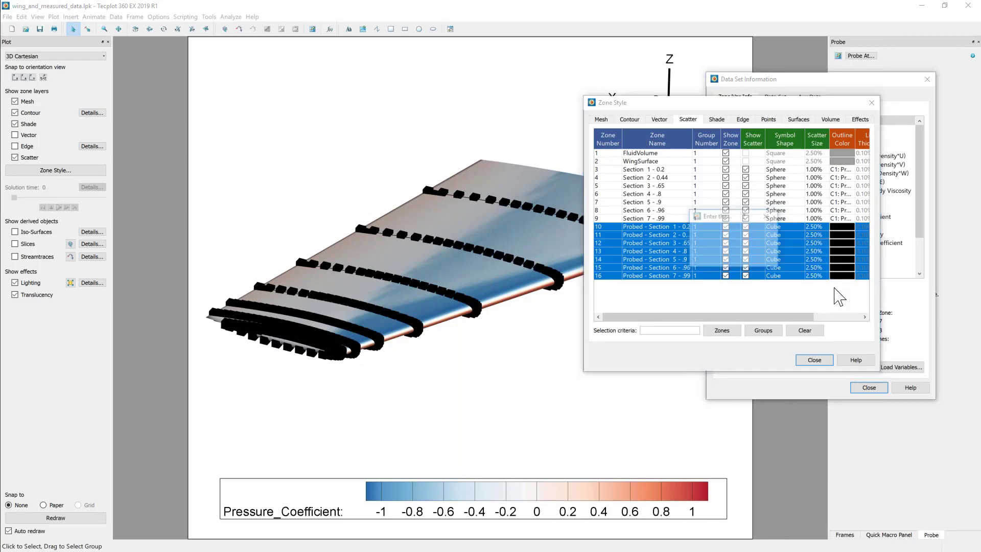
type("1.5")
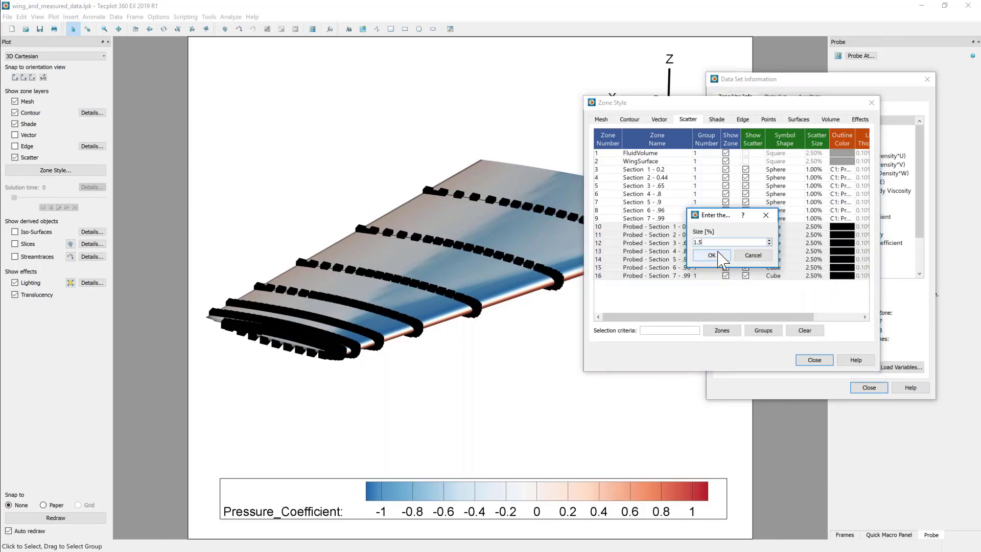
left_click(718, 254)
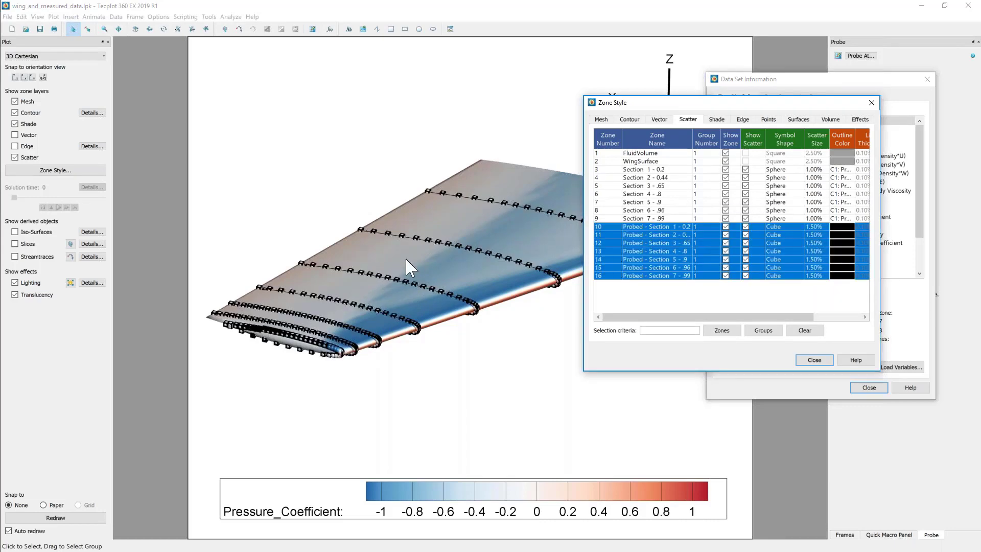
left_click(814, 360)
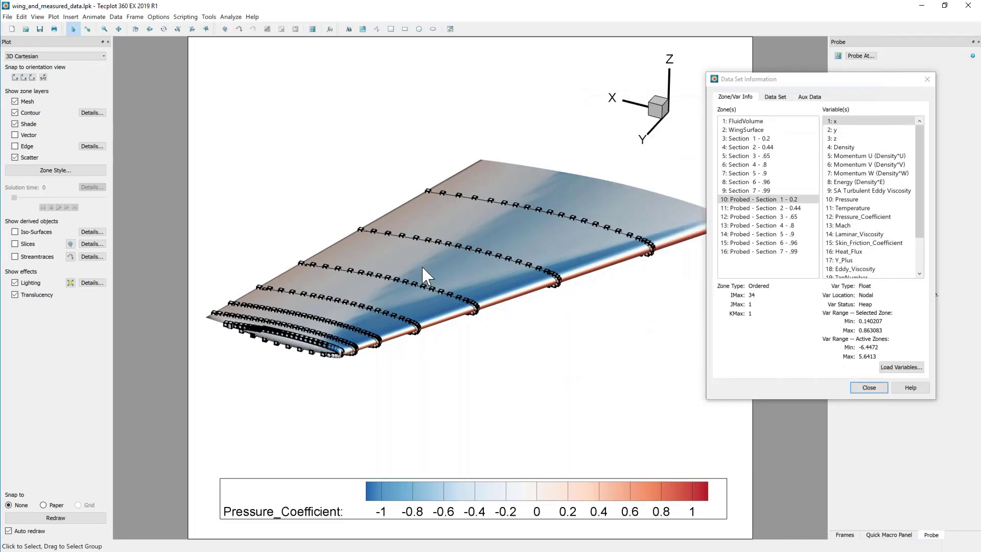
Step: Examine how the probed cubes line up with the measured spheres along the wing sections, close up at the leading edge and on both surfaces
middle_click_drag(408, 402, 390, 179)
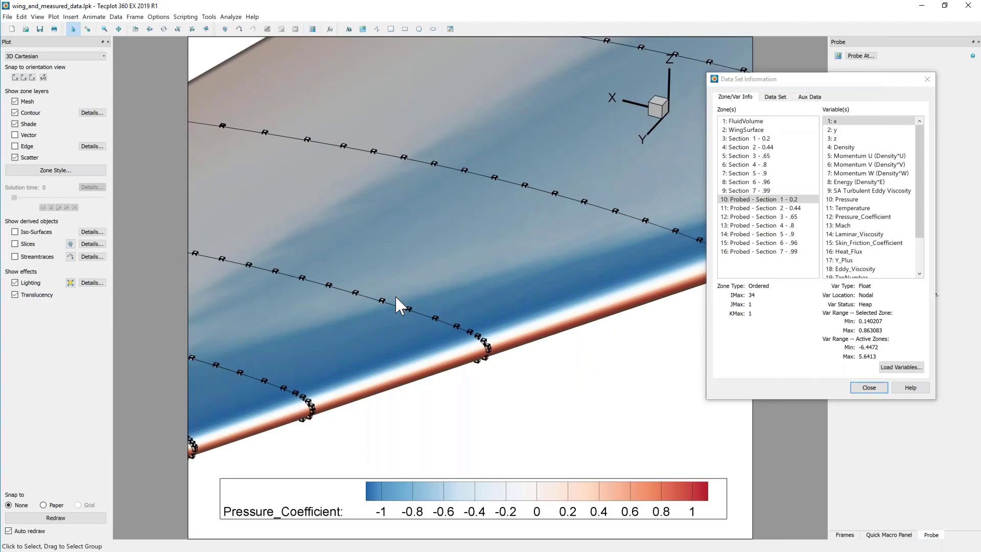
right_click_drag(395, 297, 532, 240)
left_click(104, 28)
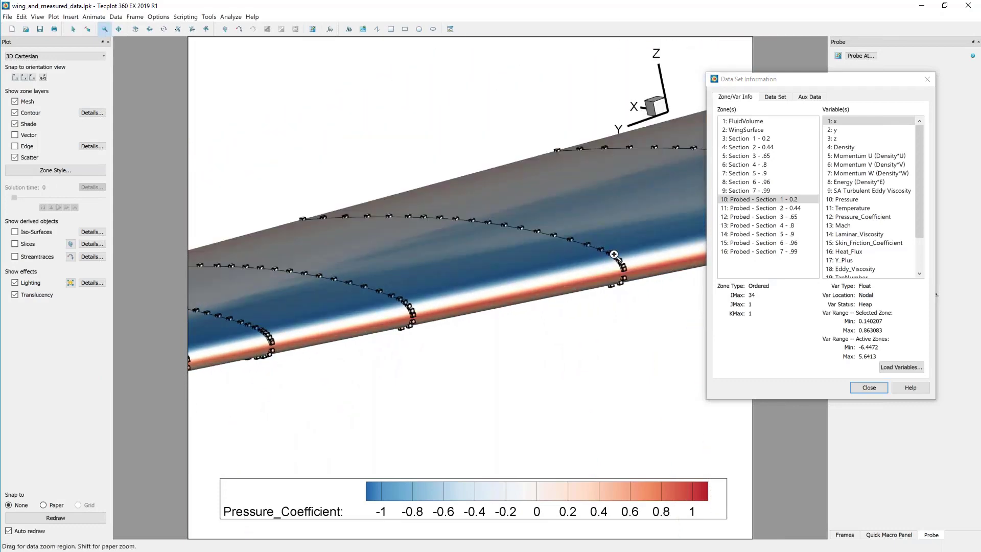
left_click(570, 317)
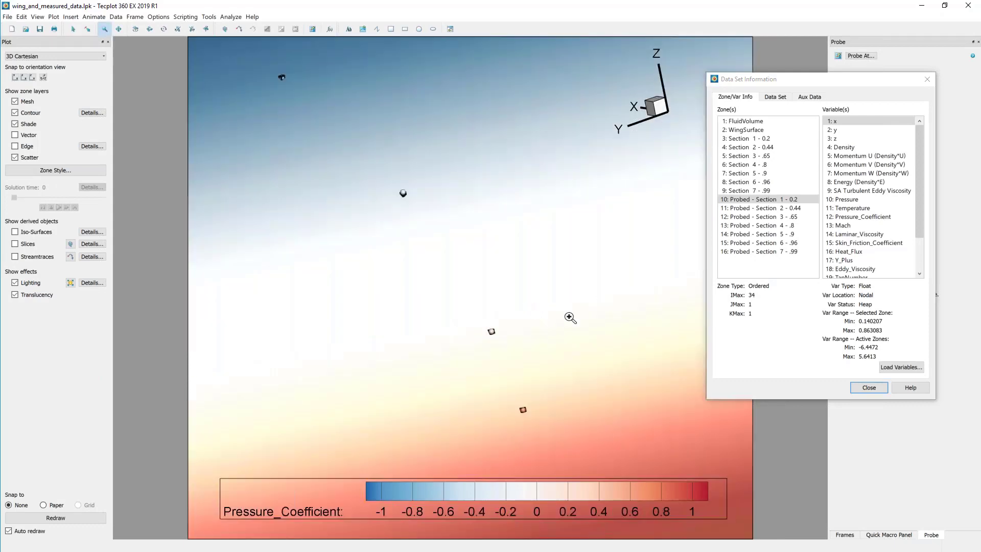
right_click_drag(508, 370, 366, 182, "ctrl")
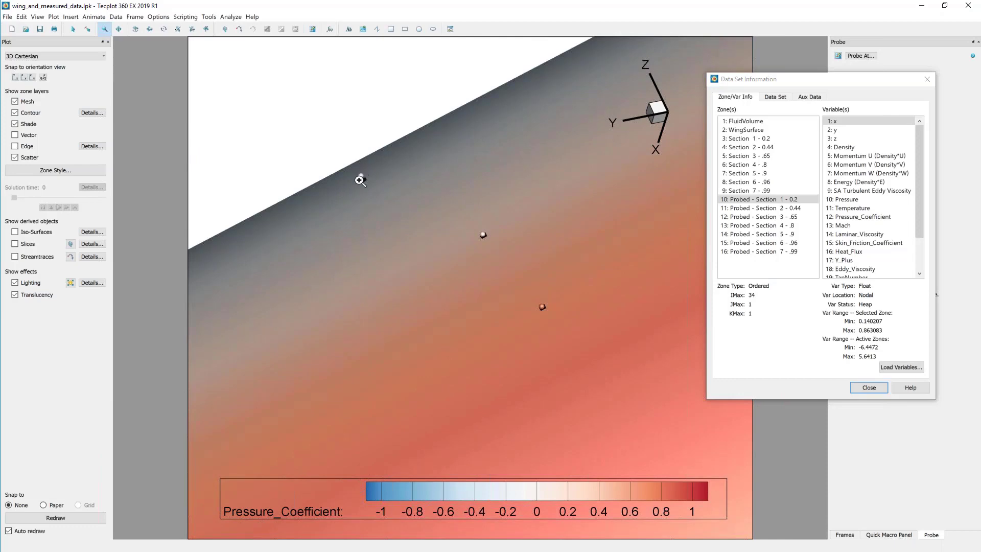
right_click_drag(405, 275, 377, 161, "ctrl")
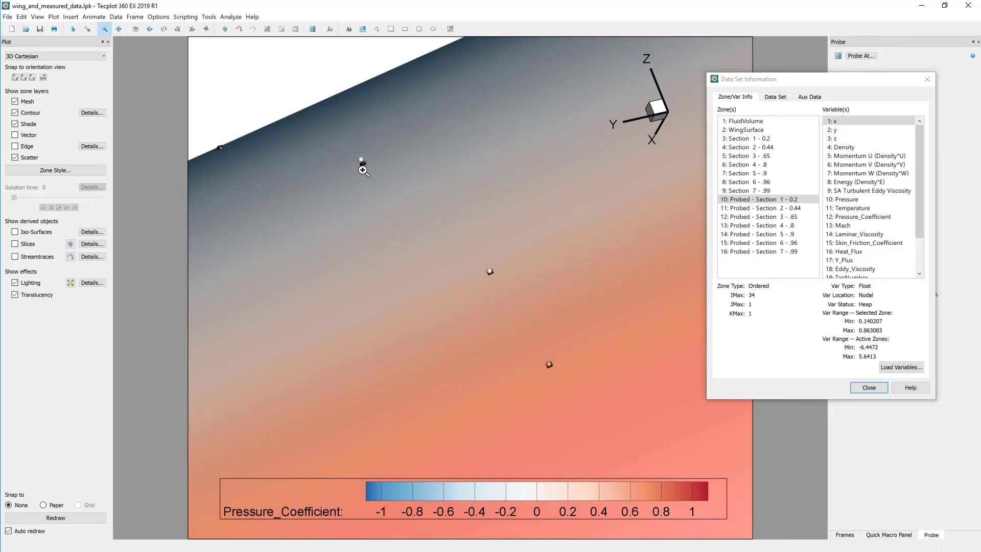
key("s")
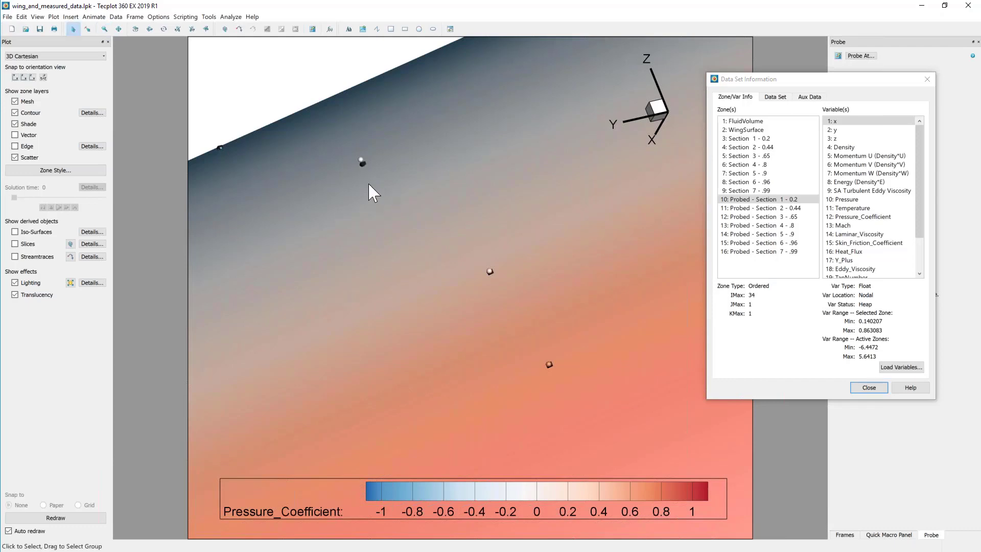
key("ctrl+f")
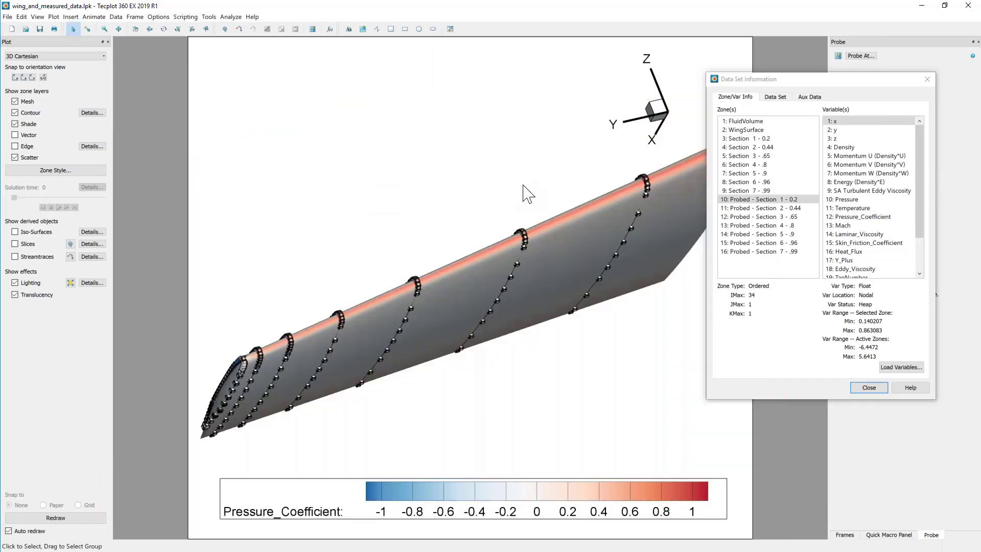
middle_click_drag(525, 193, 433, 293)
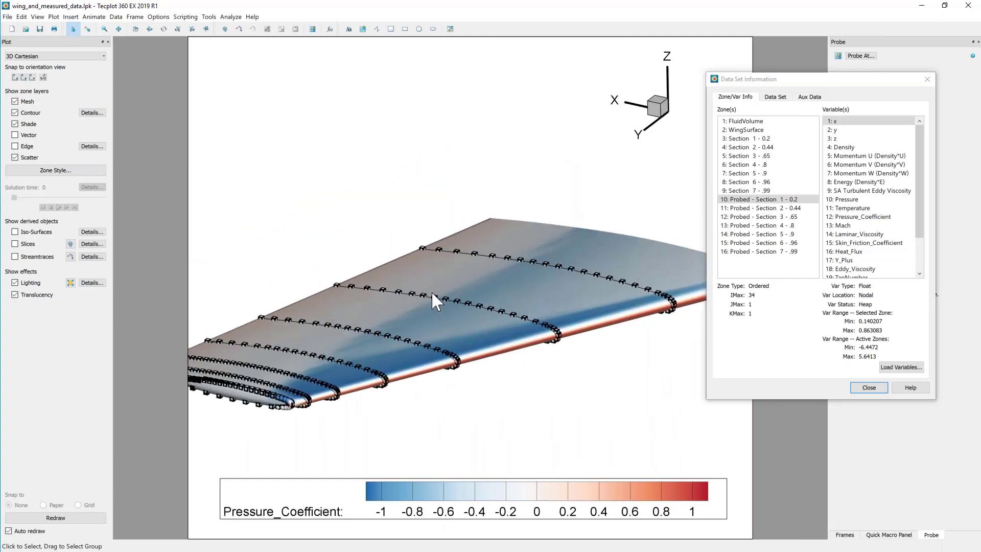
Step: Create a new frame over the upper part of the wing plot and set its plot type to XY Line
left_click(450, 29)
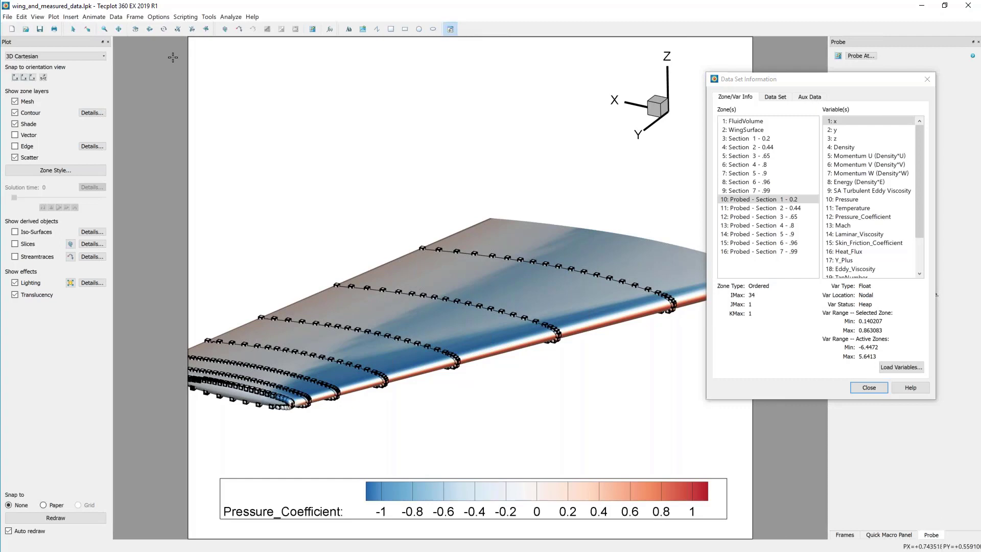
left_click_drag(437, 260, 472, 279)
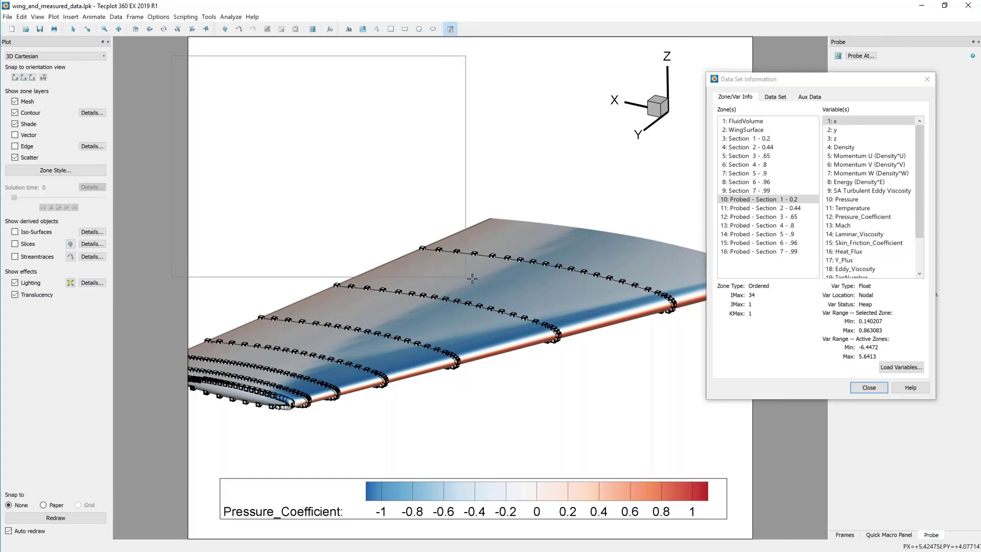
left_click(41, 65)
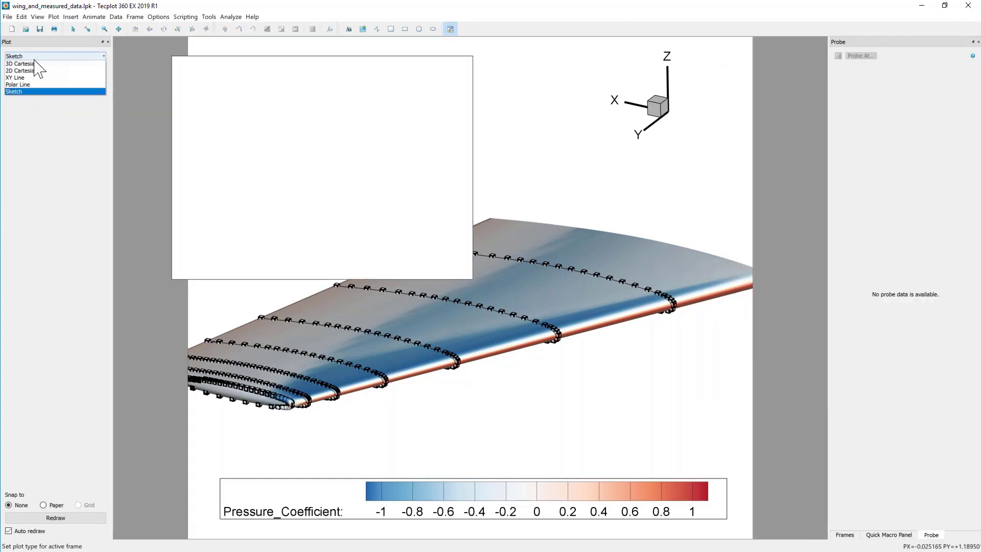
left_click(33, 89)
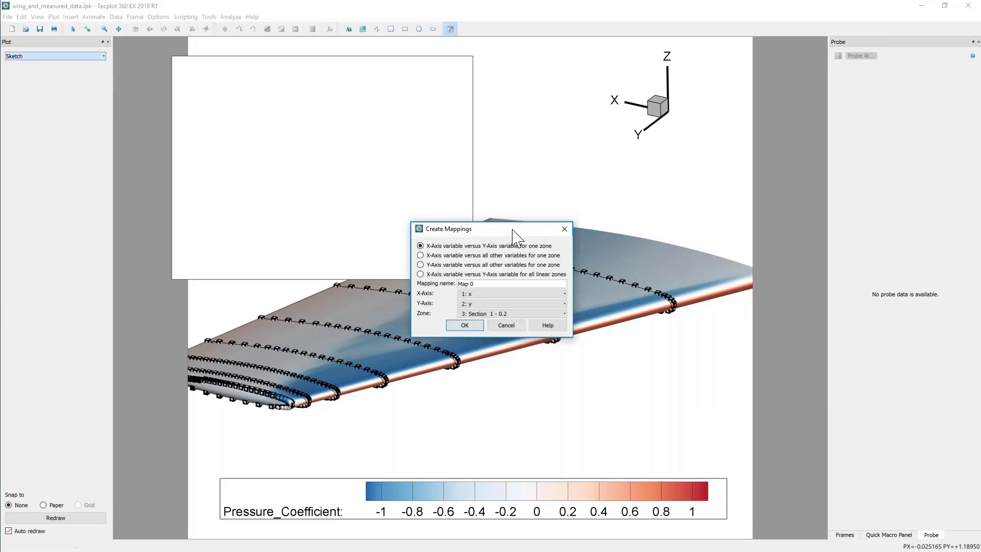
Step: Create line mappings of x versus Pressure_Coefficient for all linear zones
left_click(431, 274)
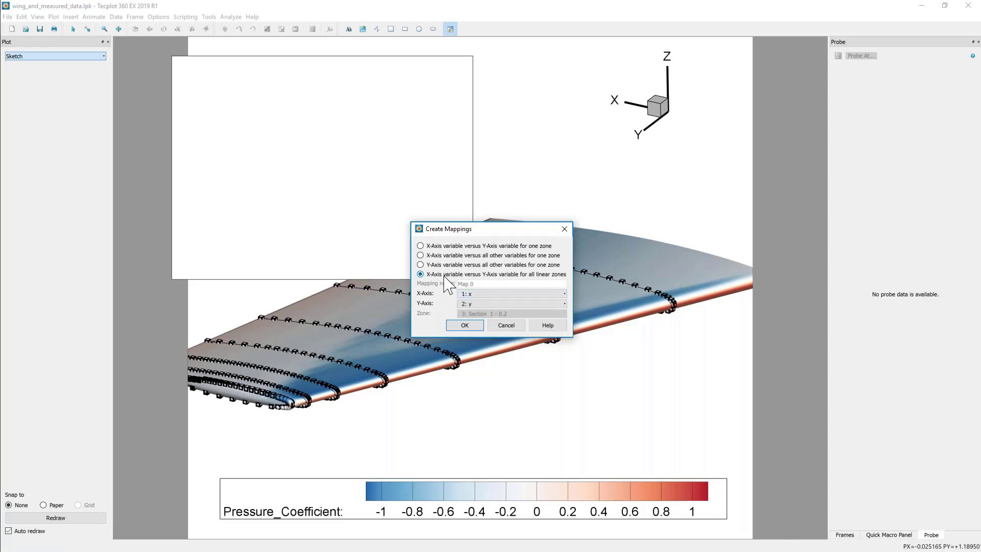
left_click(488, 304)
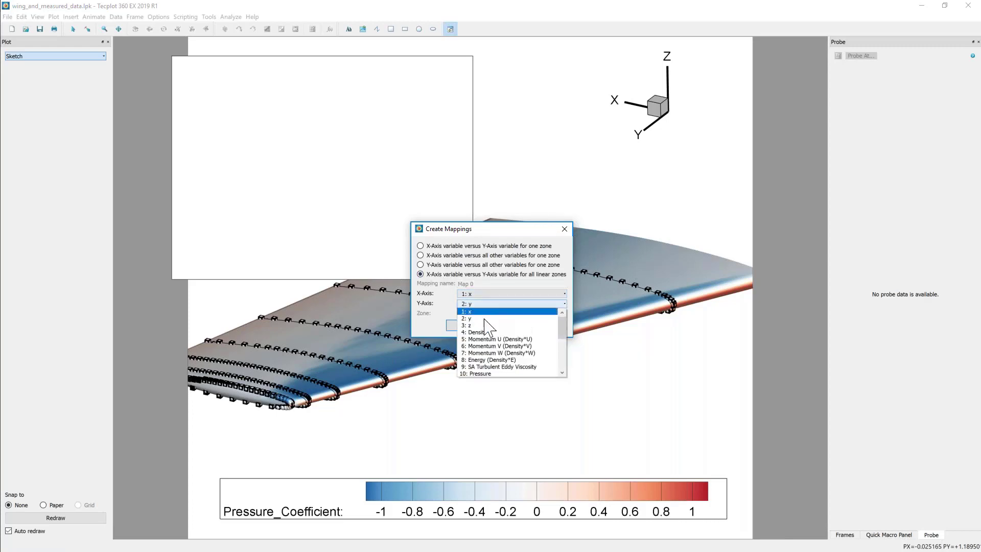
scroll(494, 361, "down", 2)
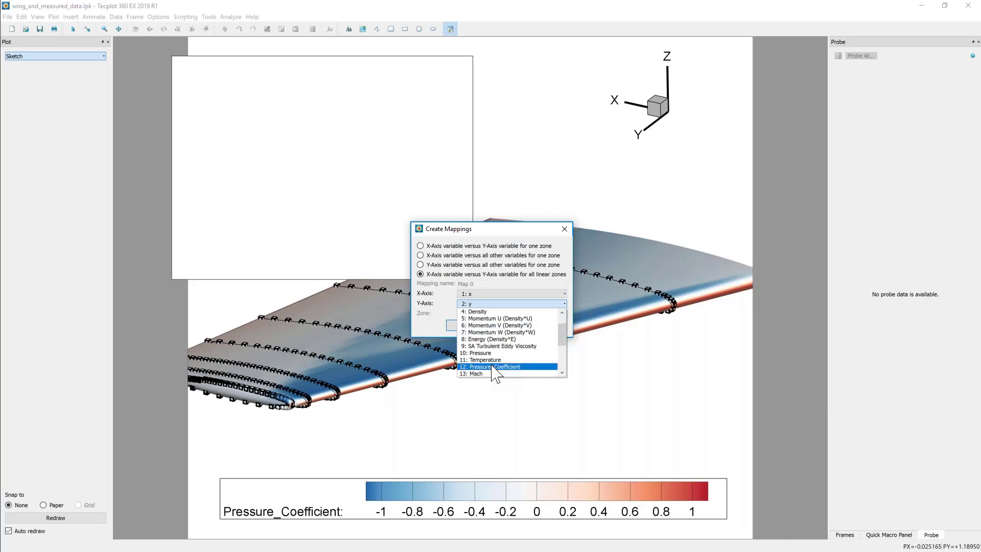
left_click(494, 367)
left_click(463, 326)
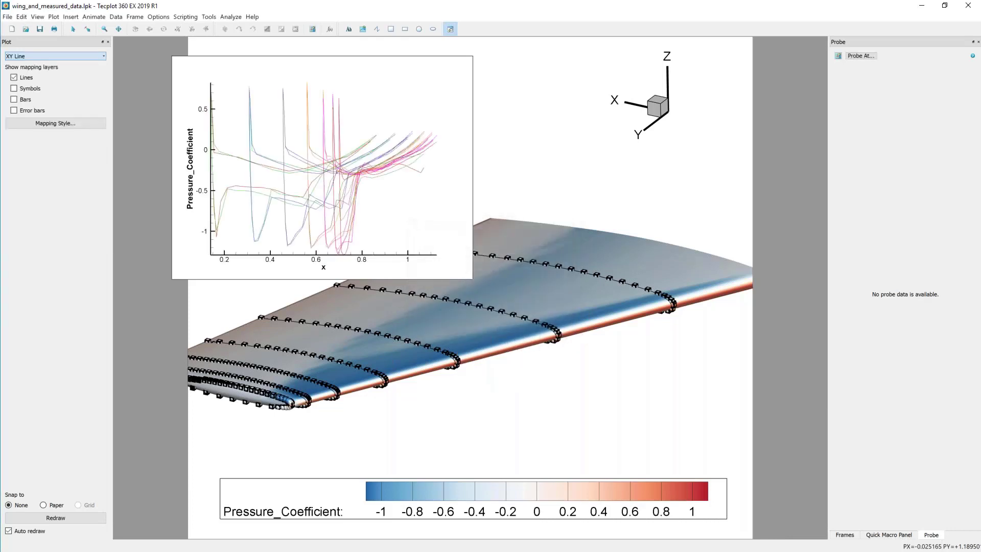
Step: Reverse the direction of the line plot's Y1 axis and close the axis details
left_click(53, 17)
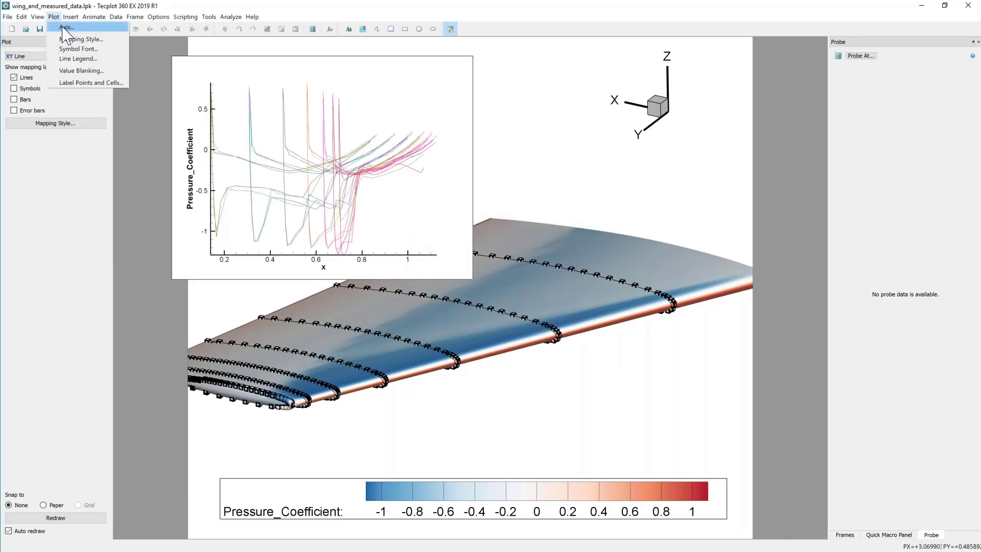
left_click(67, 28)
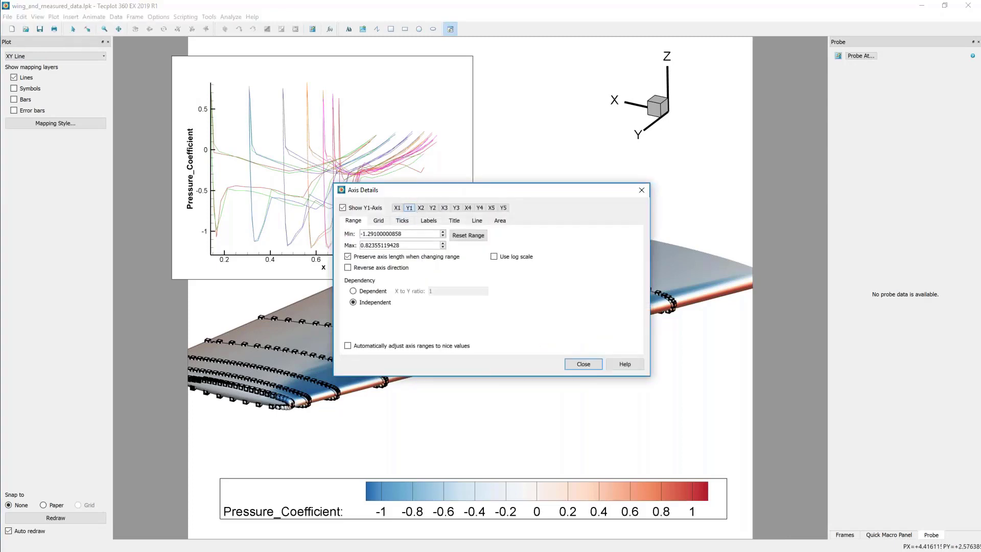
left_click(374, 269)
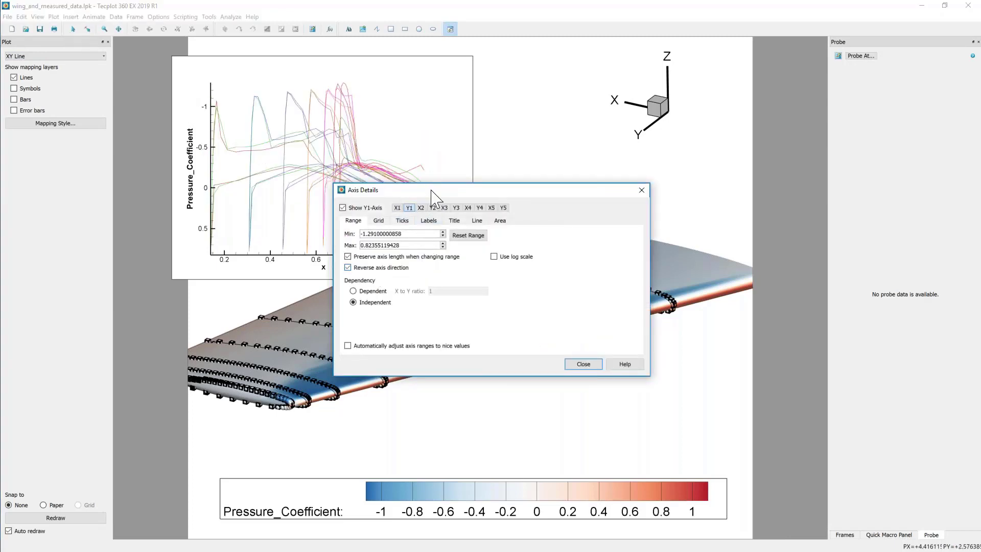
left_click_drag(443, 185, 521, 177)
left_click(660, 357)
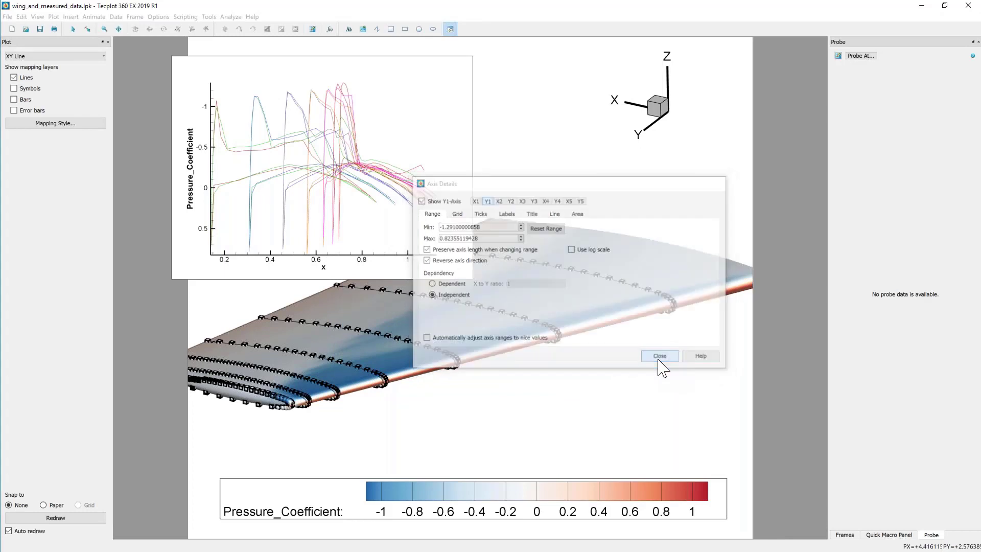
Step: Enlarge the pressure coefficient line plot frame so it covers most of the page's upper area
left_click(470, 277)
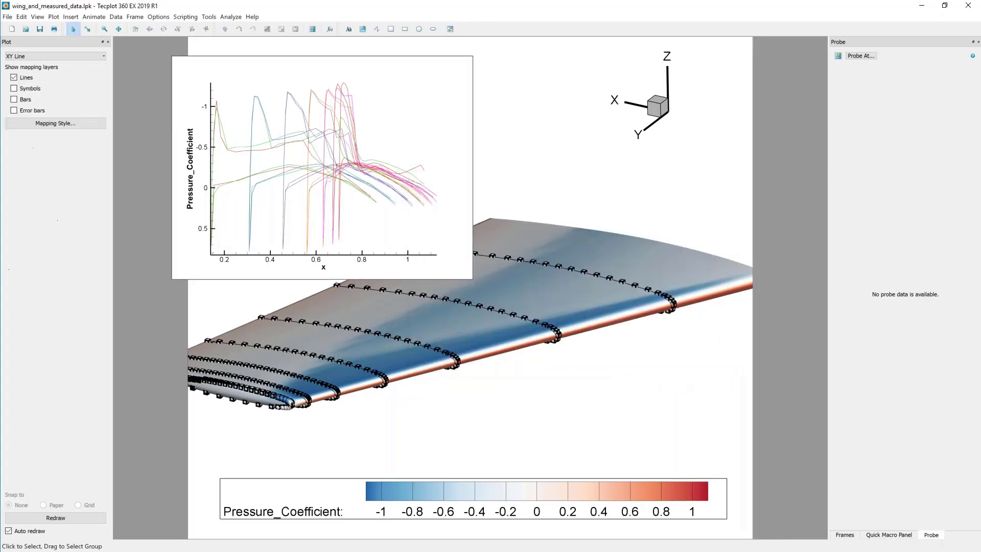
left_click_drag(473, 279, 683, 352)
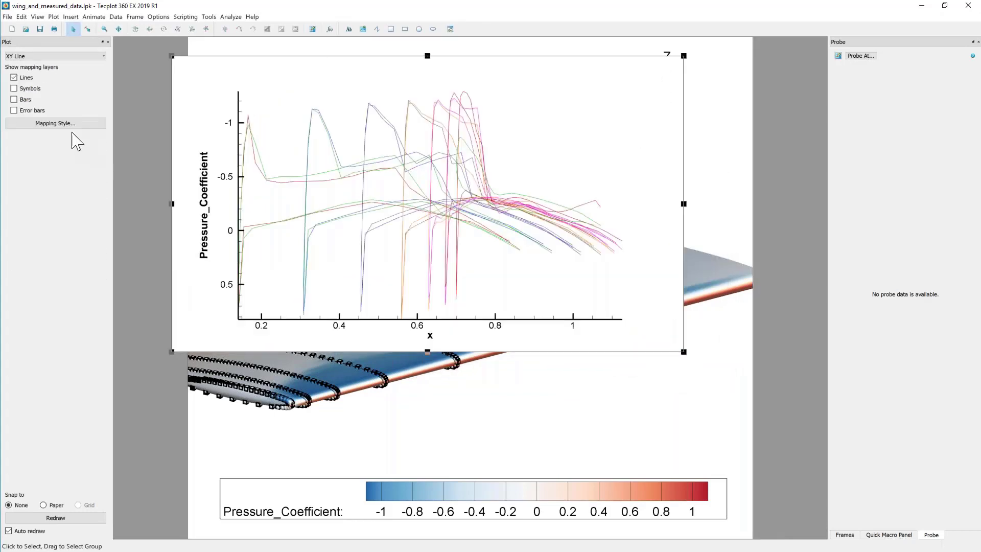
Step: Show only the Section 4 - .8 and Probed - Section 4 - .8 line mappings and fit the plot to their data
left_click(64, 125)
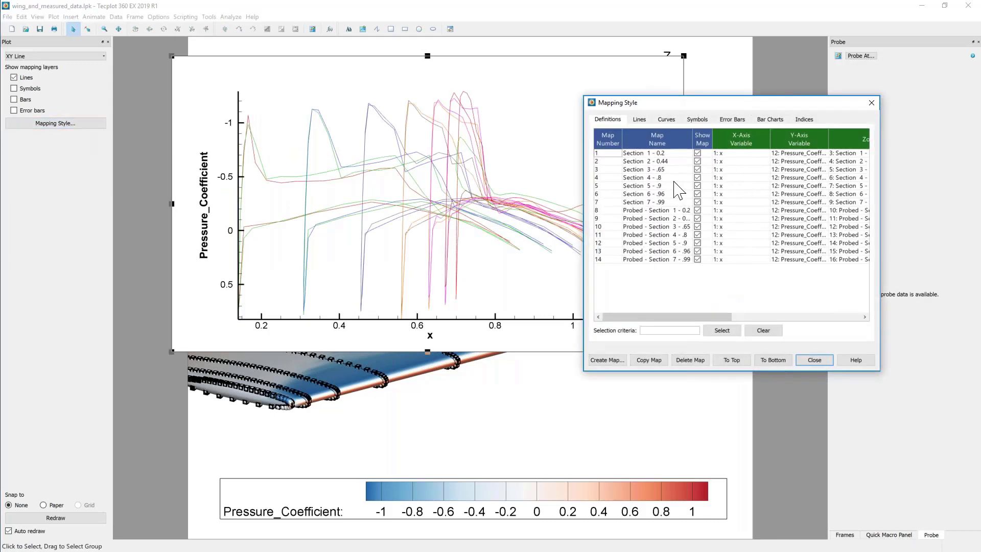
left_click(675, 178)
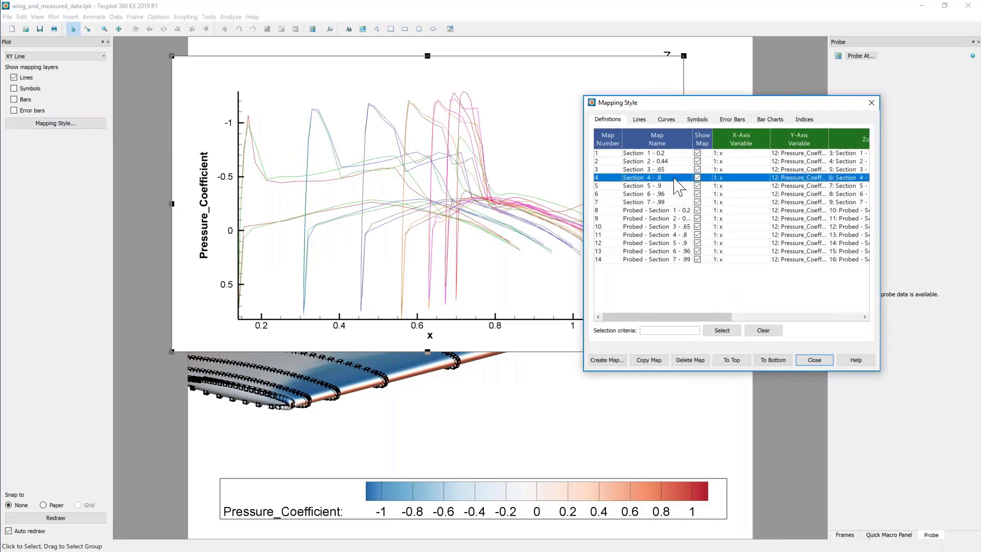
left_click(705, 235, "ctrl")
right_click(704, 235)
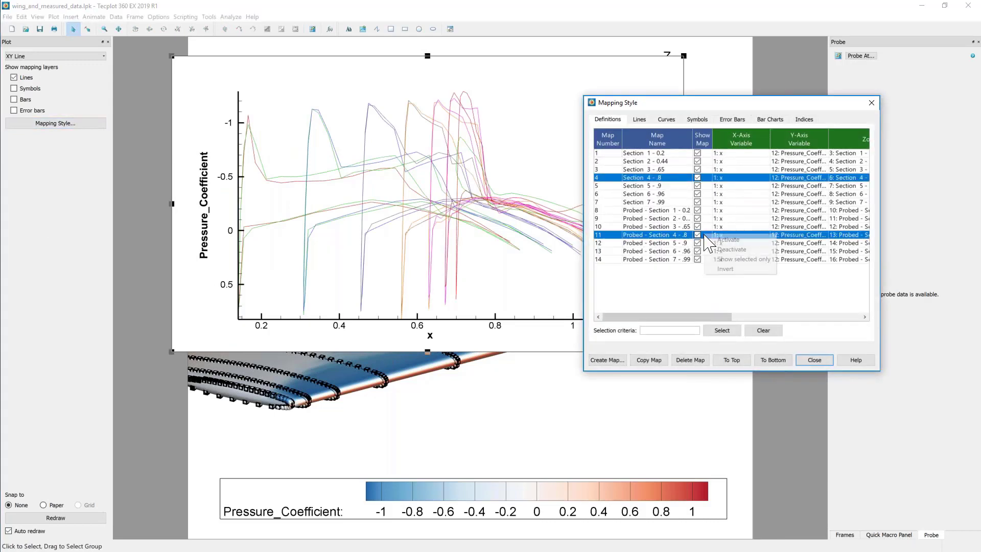
left_click(727, 259)
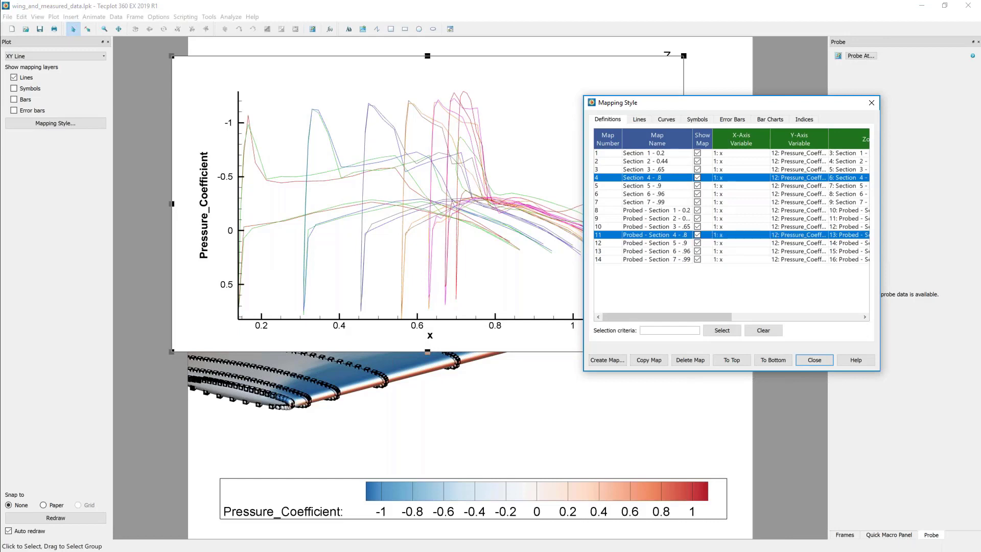
left_click(814, 360)
left_click(325, 177)
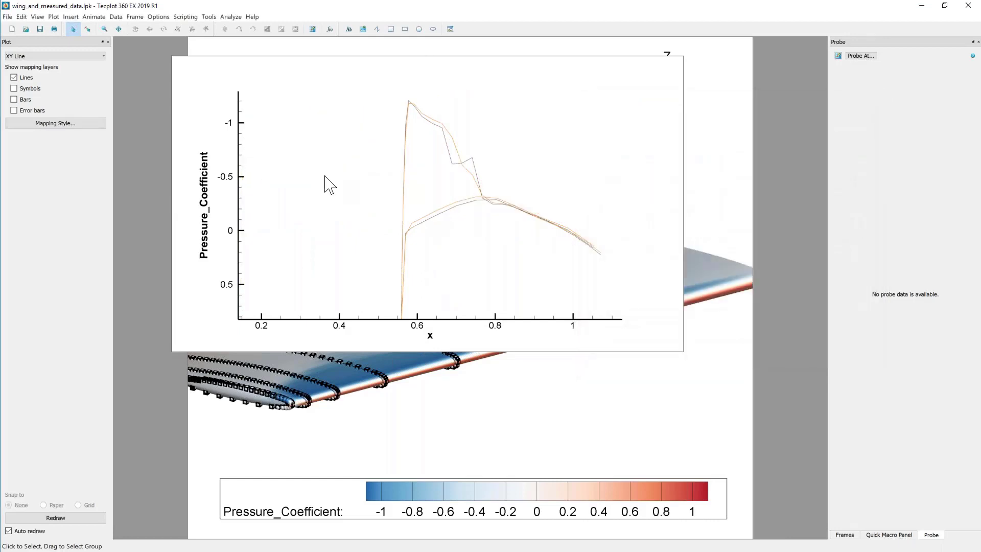
key("ctrl+f")
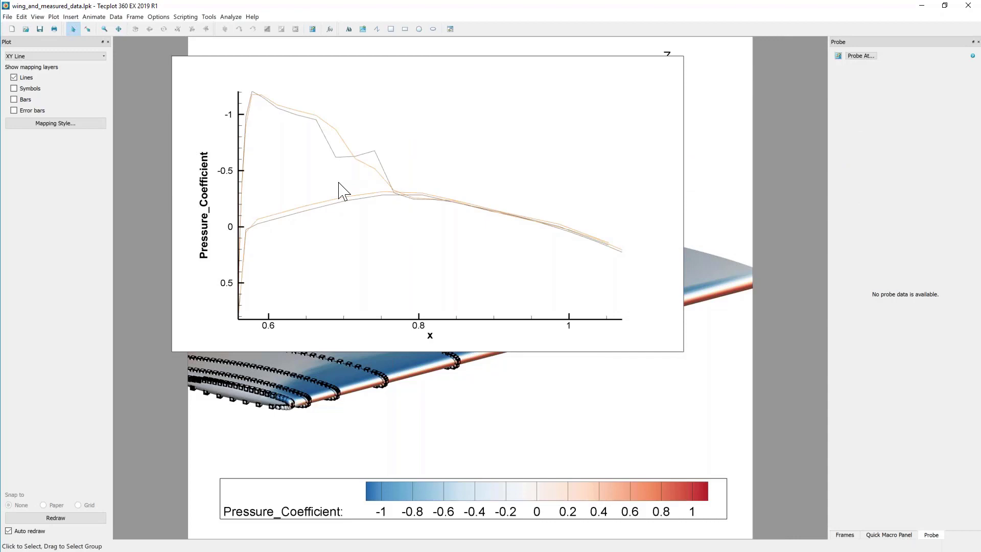
Step: Show the line legend and turn on symbols for the two pressure coefficient curves
left_click(53, 17)
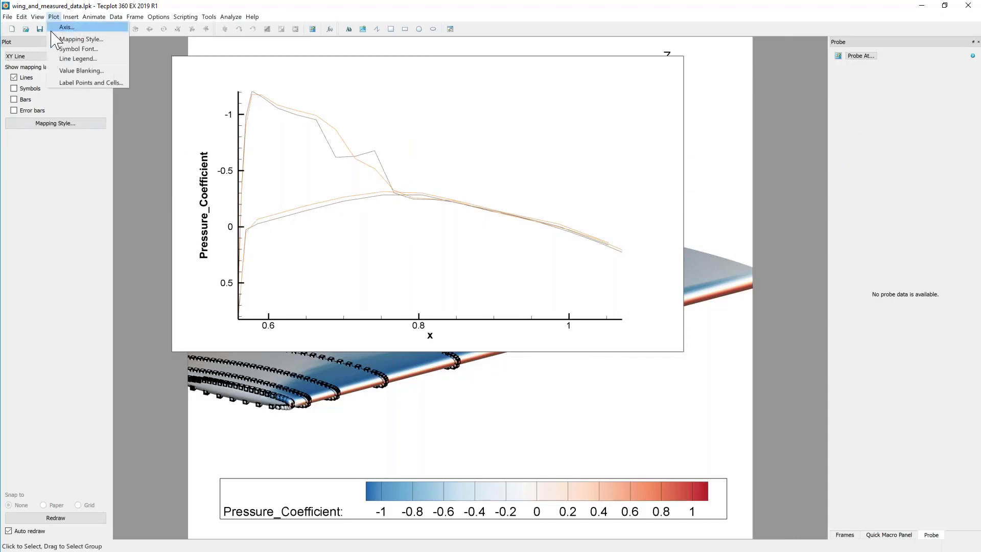
left_click(69, 59)
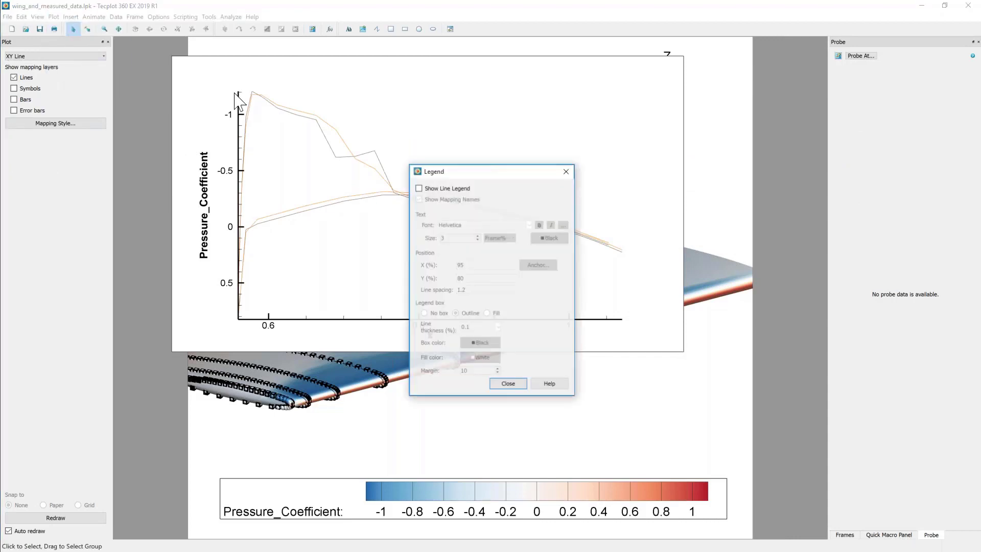
left_click(418, 187)
left_click(506, 384)
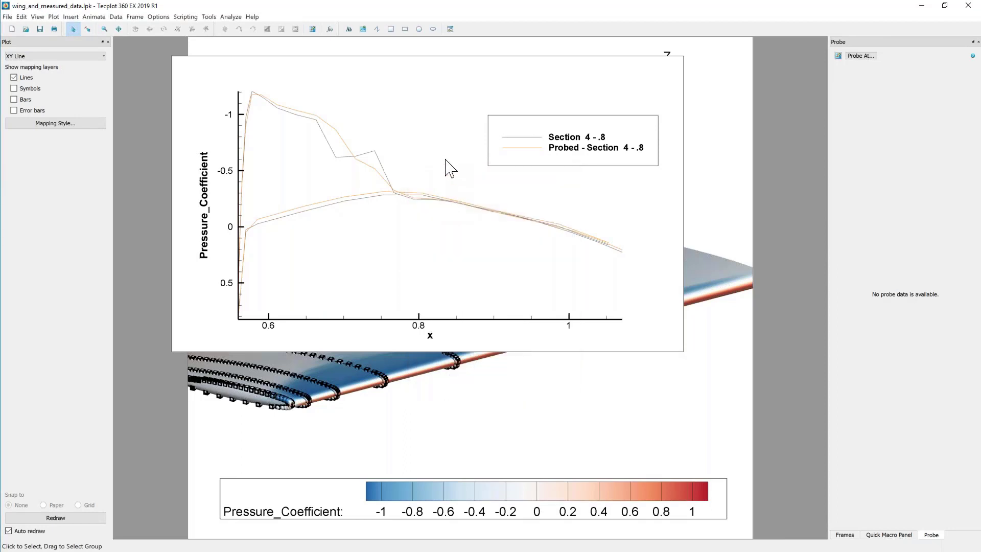
left_click(21, 89)
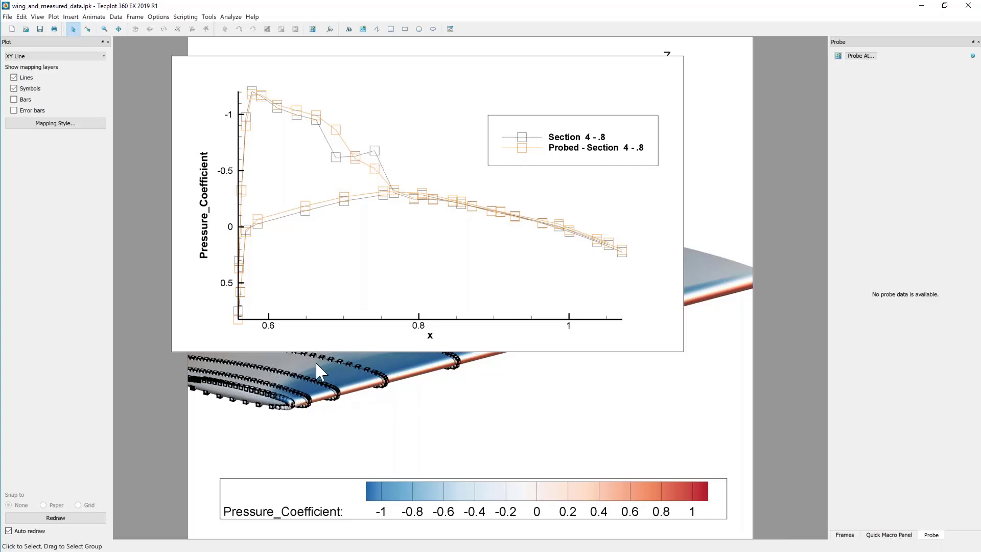
Step: Bring the 3D wing frame in front of the line plot frame and make it active
right_click(190, 430)
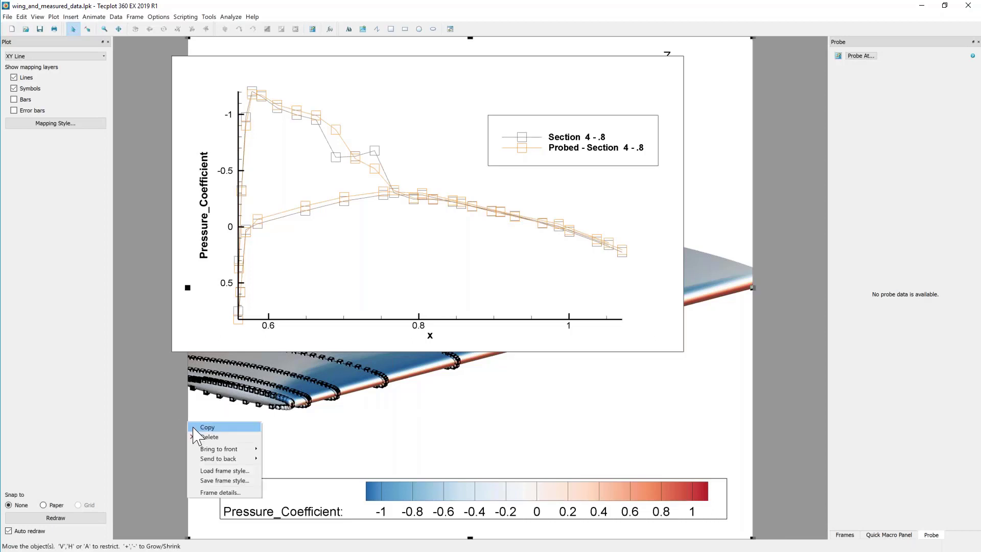
mouse_move(227, 450)
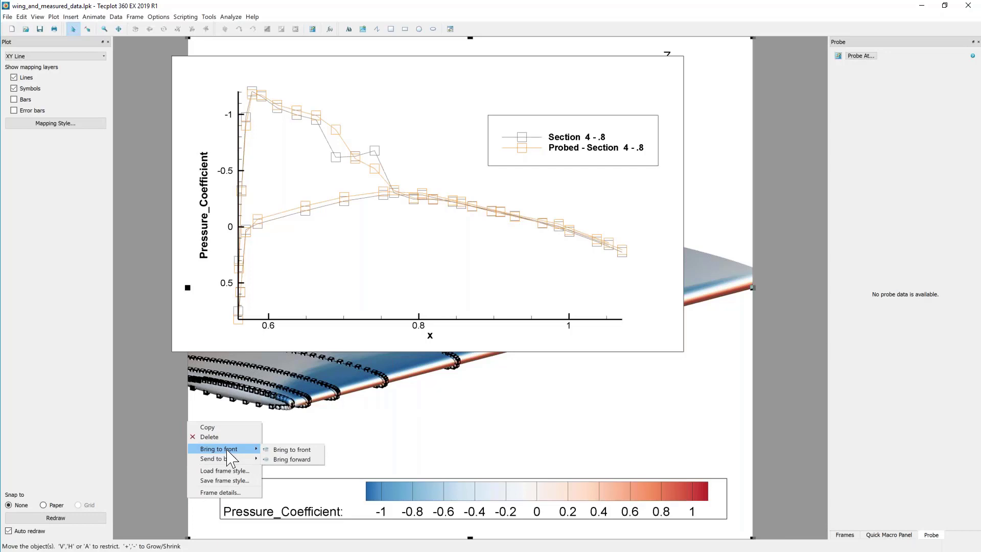
left_click(282, 449)
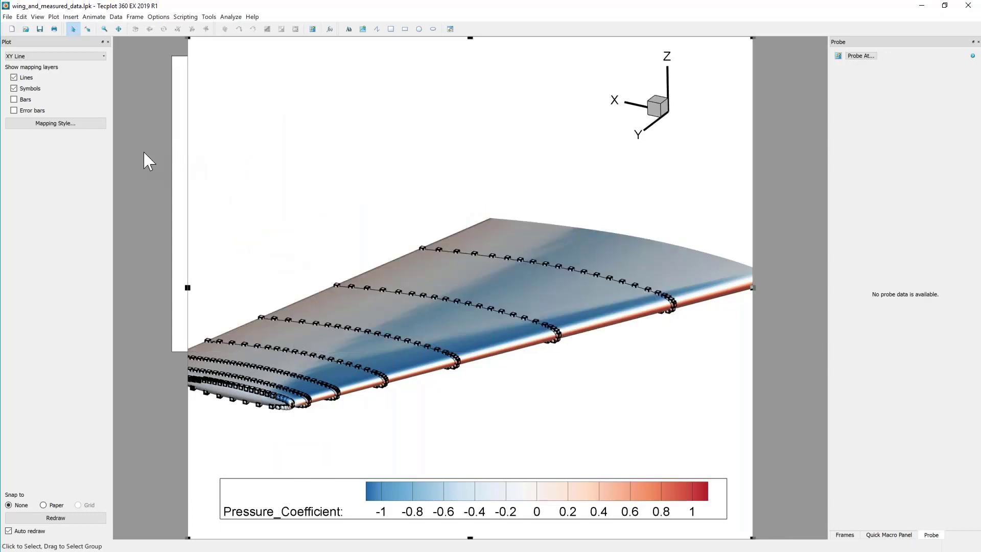
left_click(192, 124)
Step: Show only the WingSurface, Section 4 - .8 and Probed - Section 4 - .8 zones in the 3D frame
left_click(75, 172)
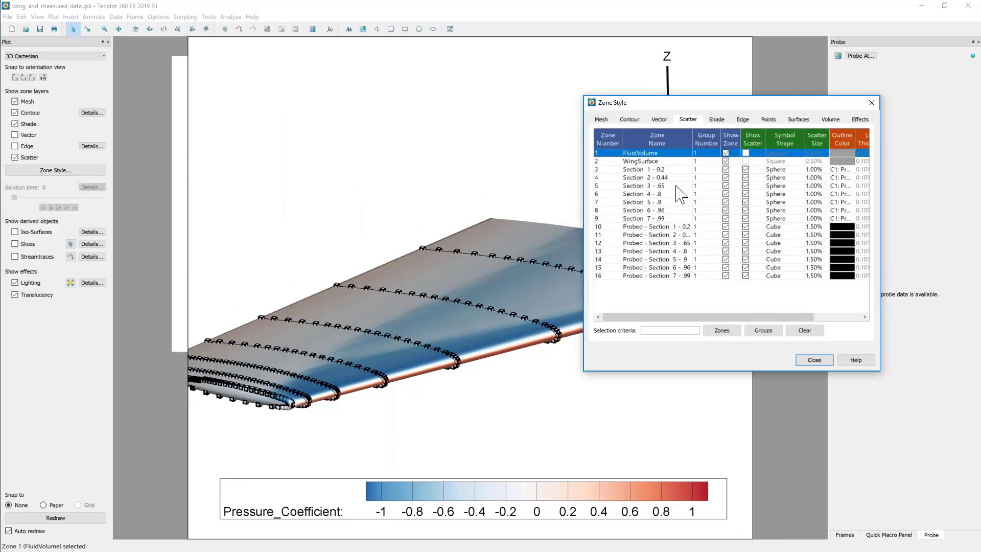
left_click(680, 194)
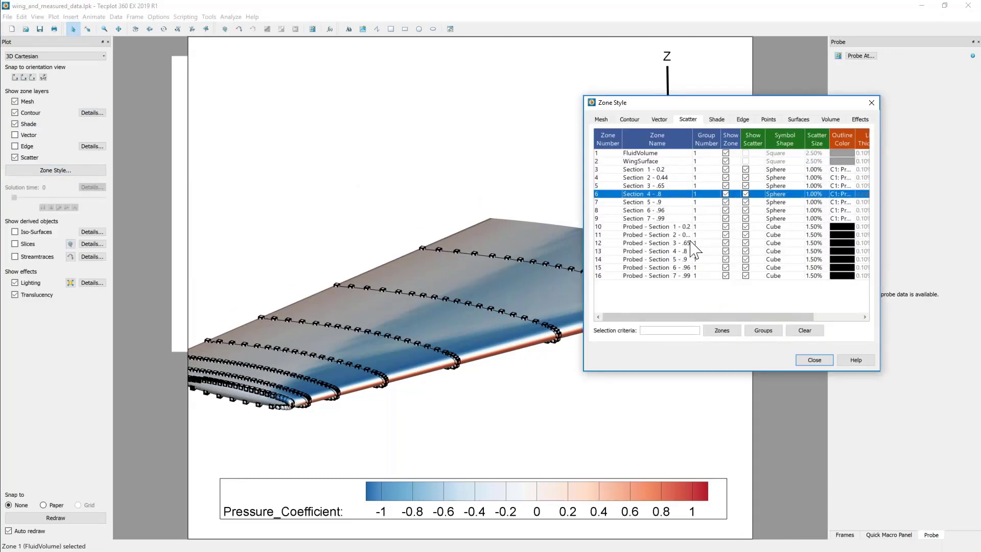
left_click(705, 251, "ctrl")
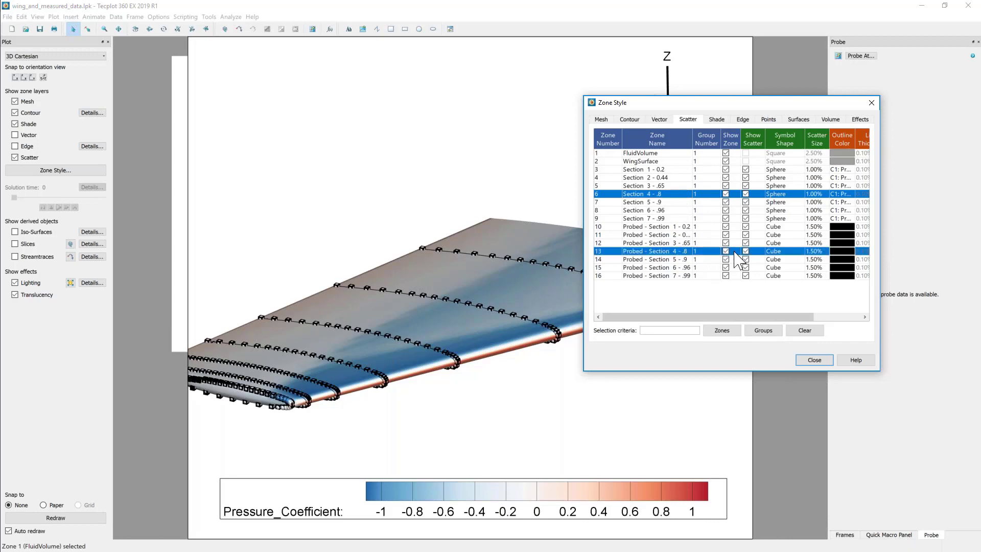
right_click(735, 252)
left_click(756, 283)
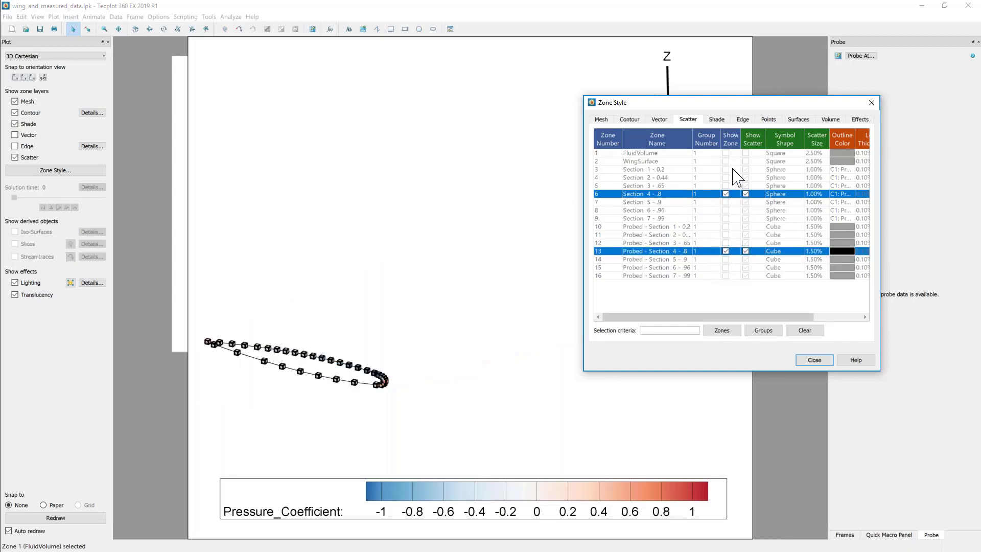
left_click(731, 161)
left_click(725, 161)
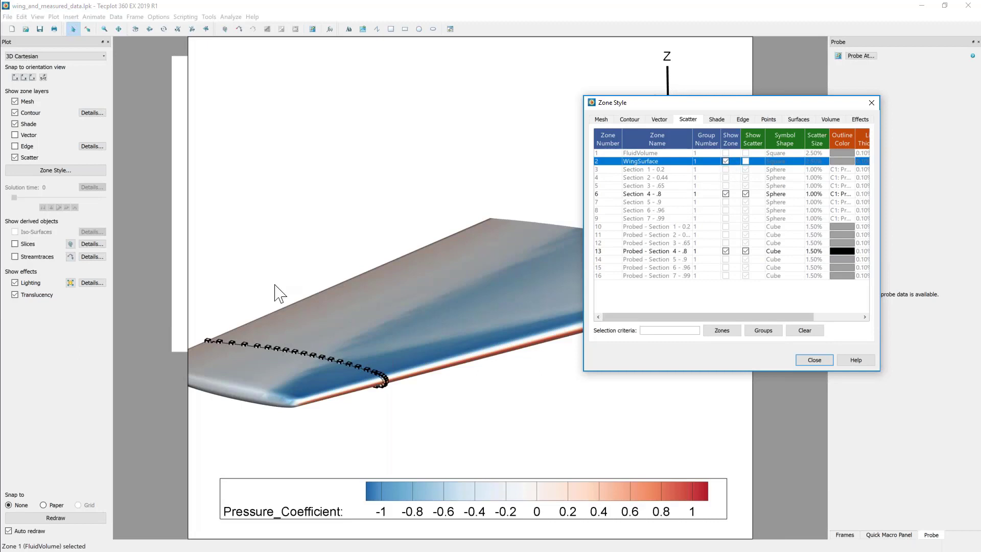
right_click_drag(348, 309, 466, 246)
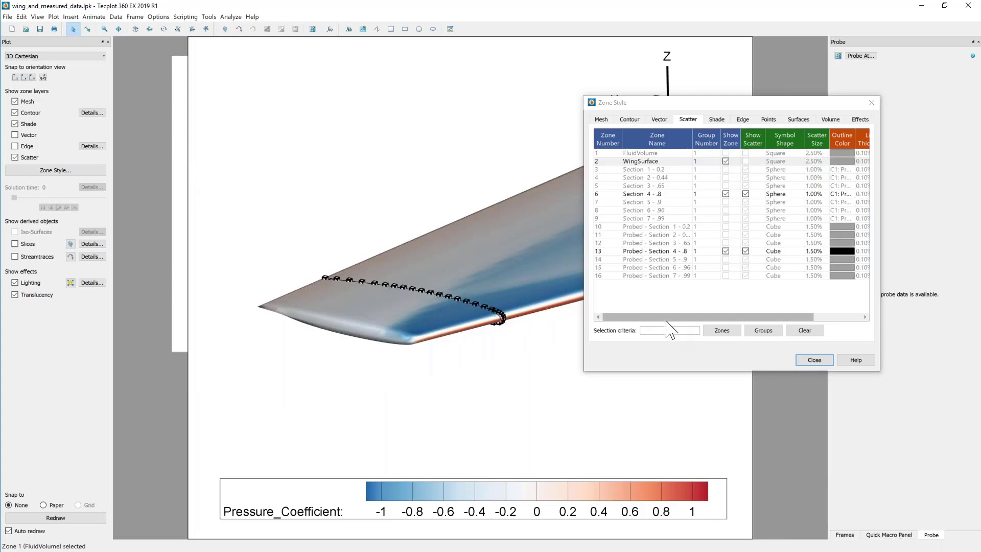
left_click(822, 360)
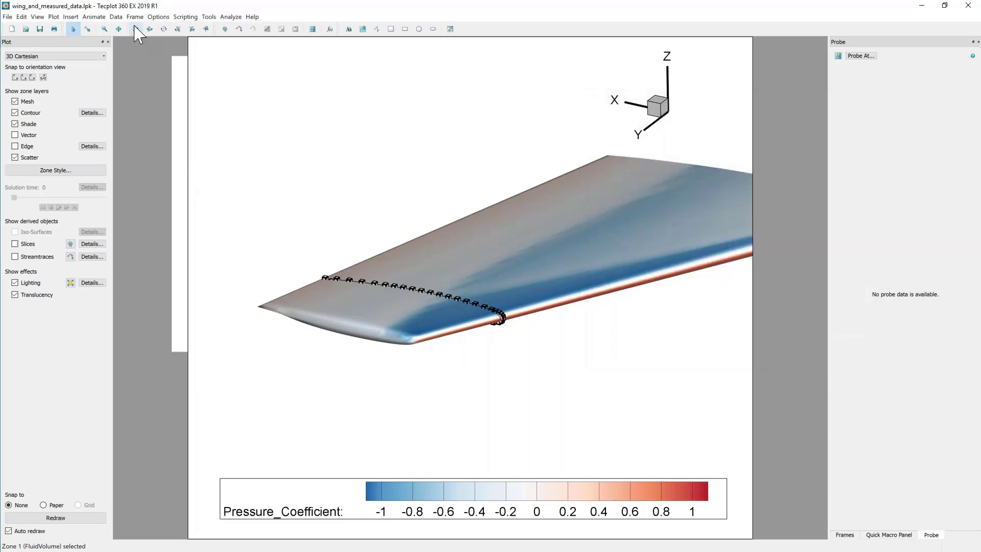
Step: Open the Specify Equations dialog and place it beside the data set's zone and variable information
left_click(116, 17)
mouse_move(123, 28)
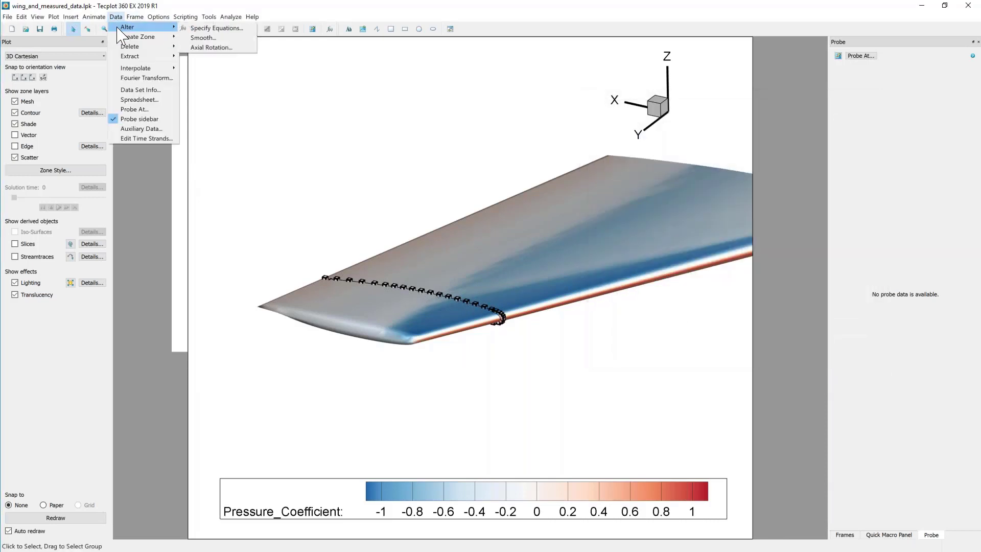
left_click(200, 29)
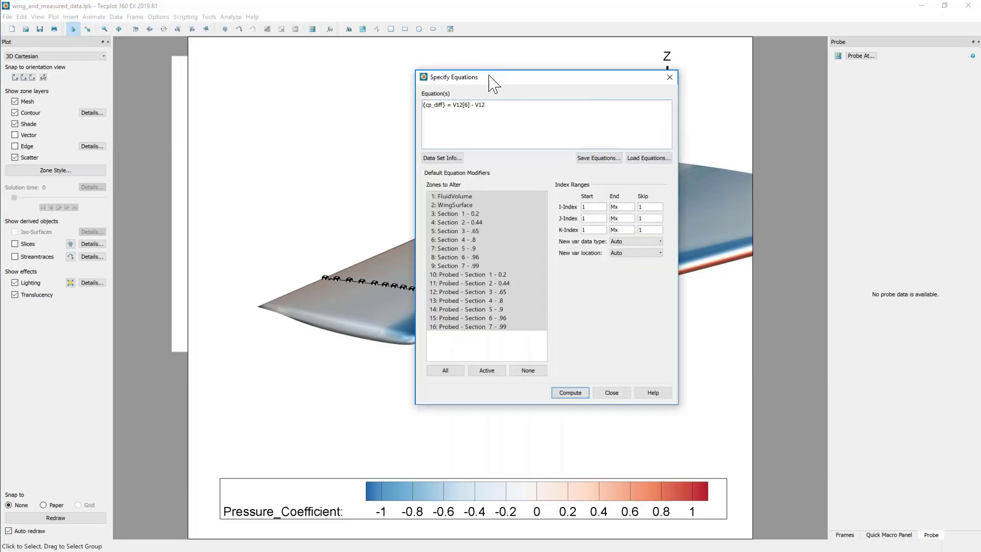
left_click_drag(492, 83, 633, 102)
left_click(568, 181)
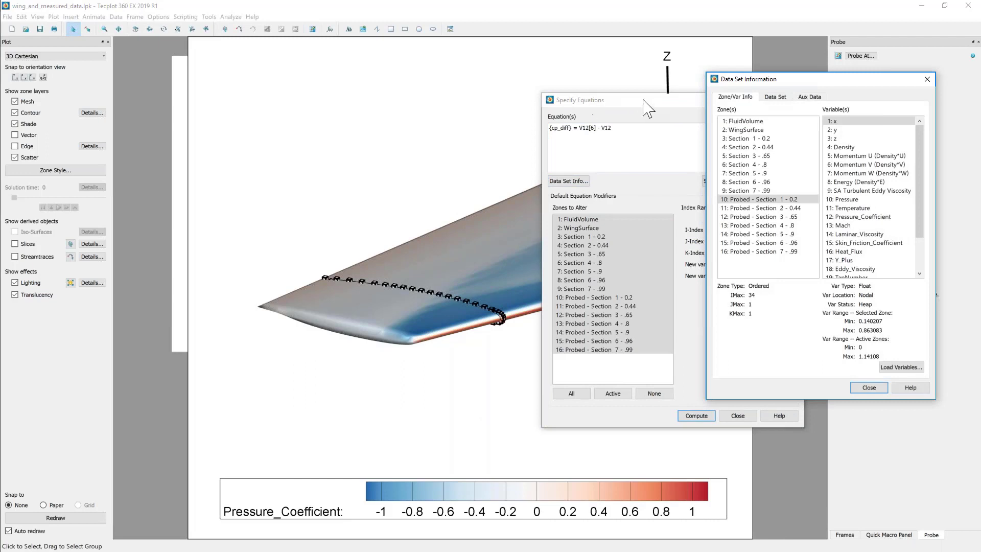
left_click_drag(648, 102, 542, 76)
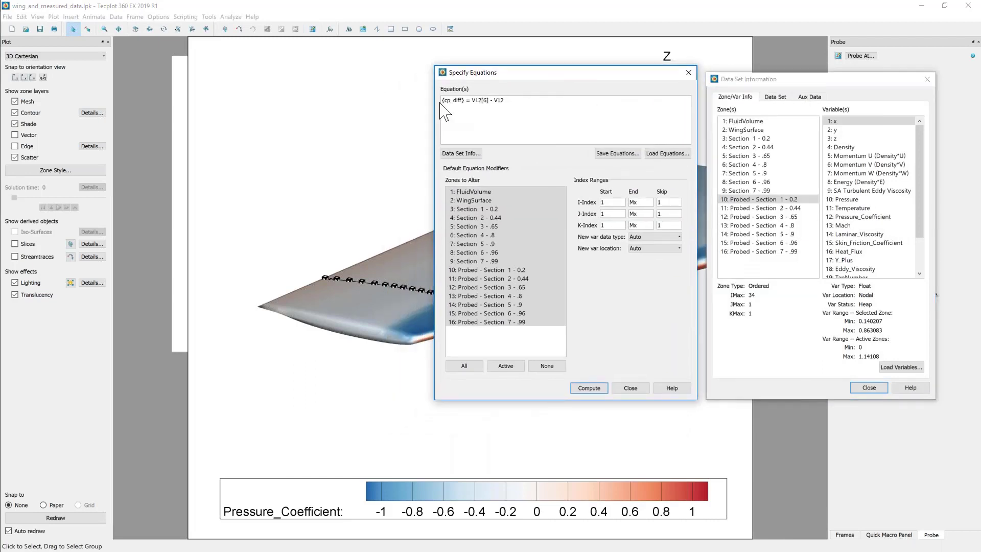
Step: Try {Pressure_Coefficient} in place of the first V12 in the cp_diff equation, and restore V12
left_click_drag(442, 102, 462, 101)
left_click_drag(472, 101, 482, 101)
type("{Pressure_Coefficient")
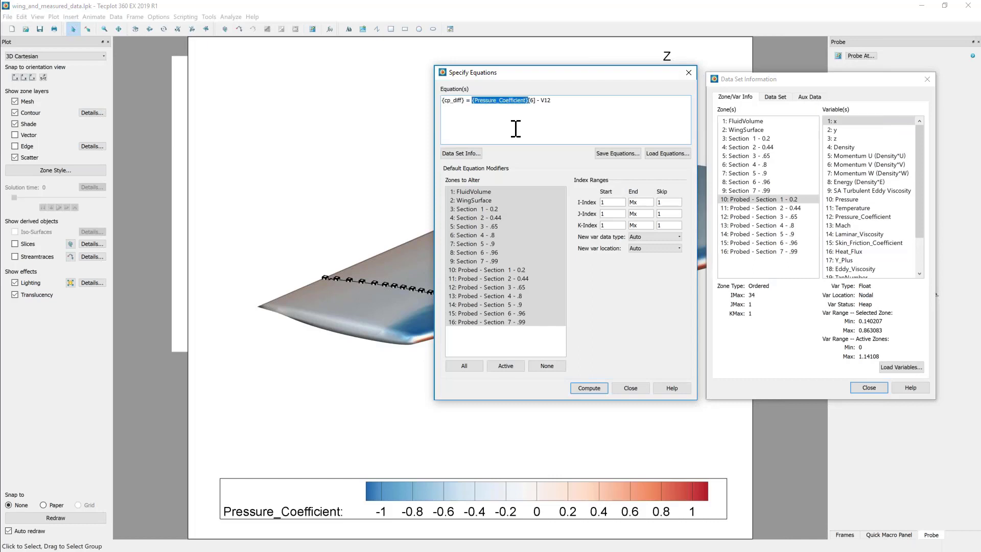
type("V12")
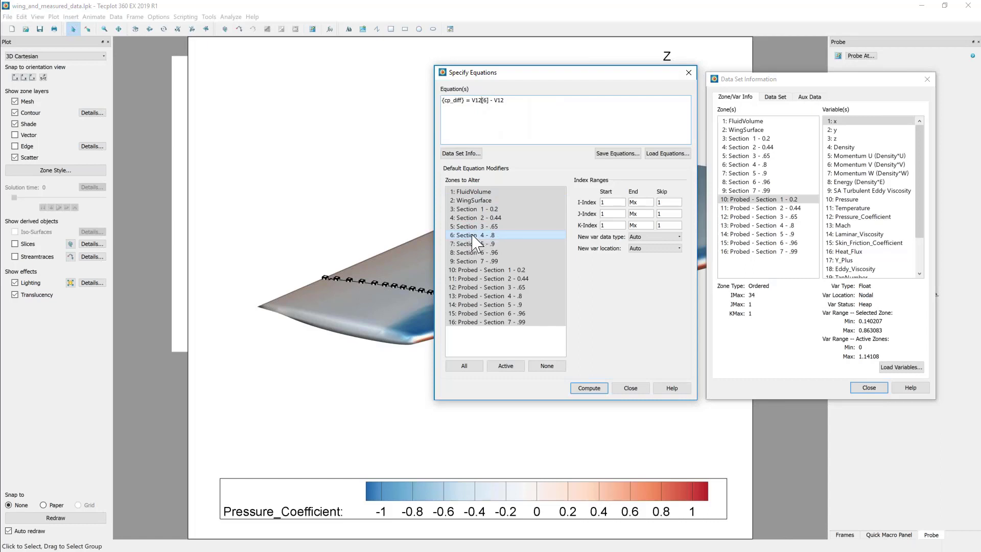
Step: Compute {cp_diff} = V12[6] - V12 for only the Probed - Section 4 - .8 zone and close the equation and data set dialogs
left_click(493, 297)
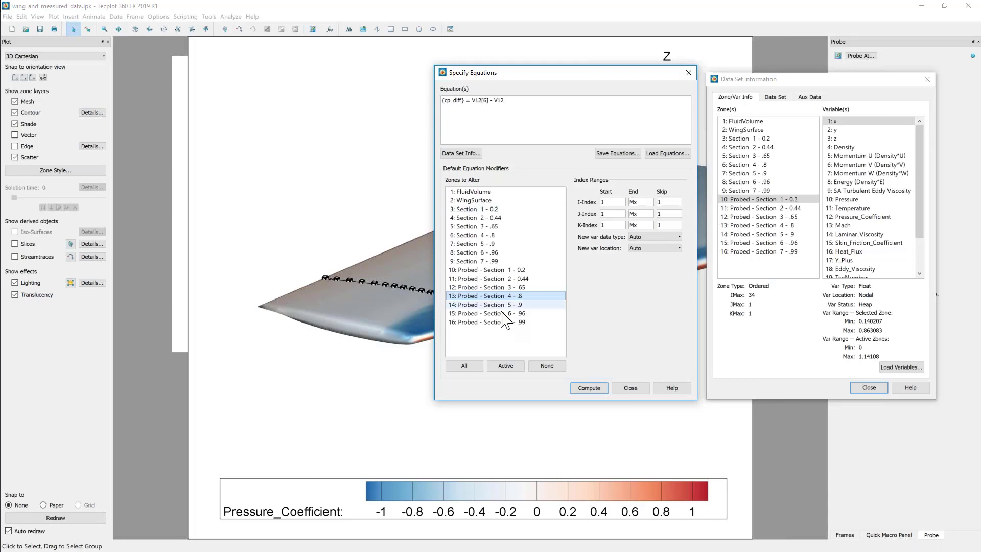
left_click(590, 389)
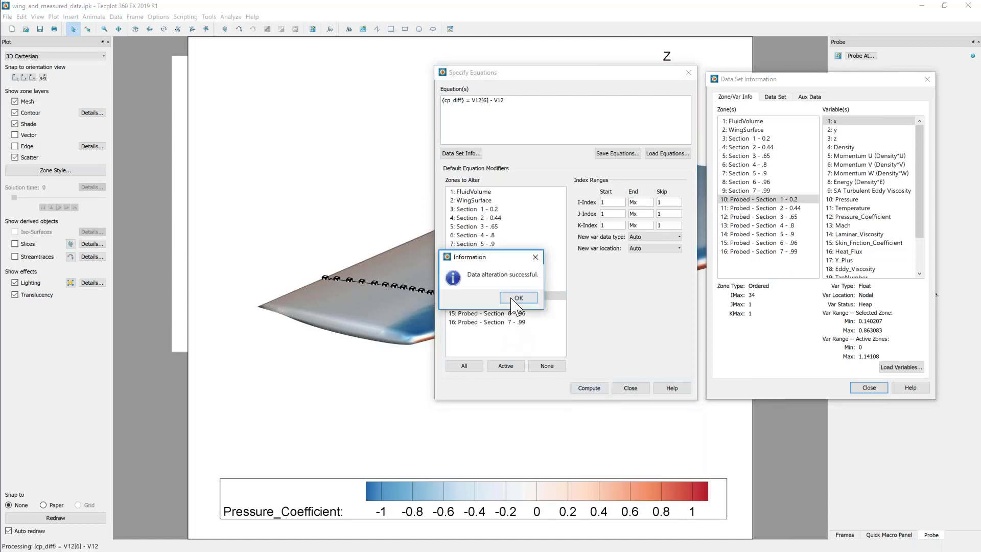
left_click(519, 298)
left_click(631, 388)
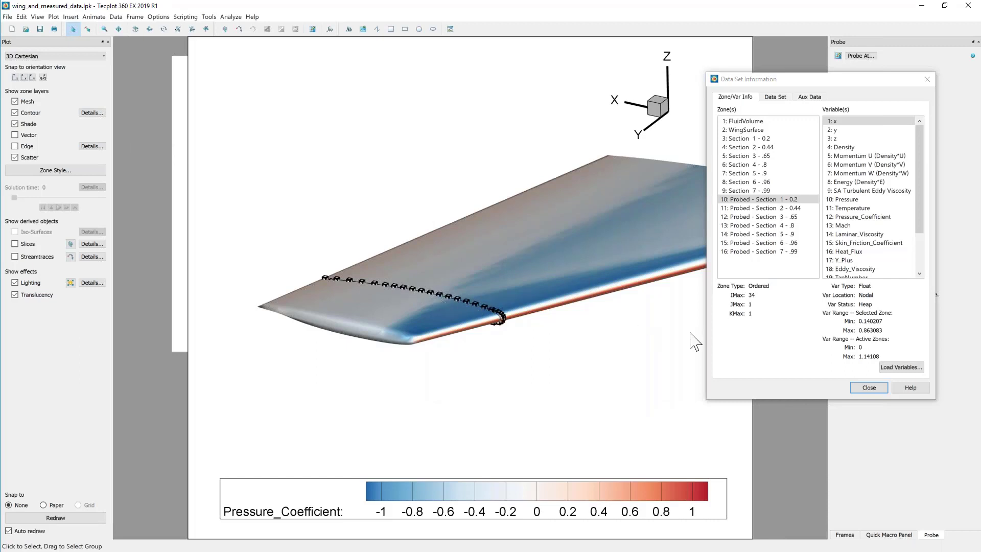
left_click(868, 388)
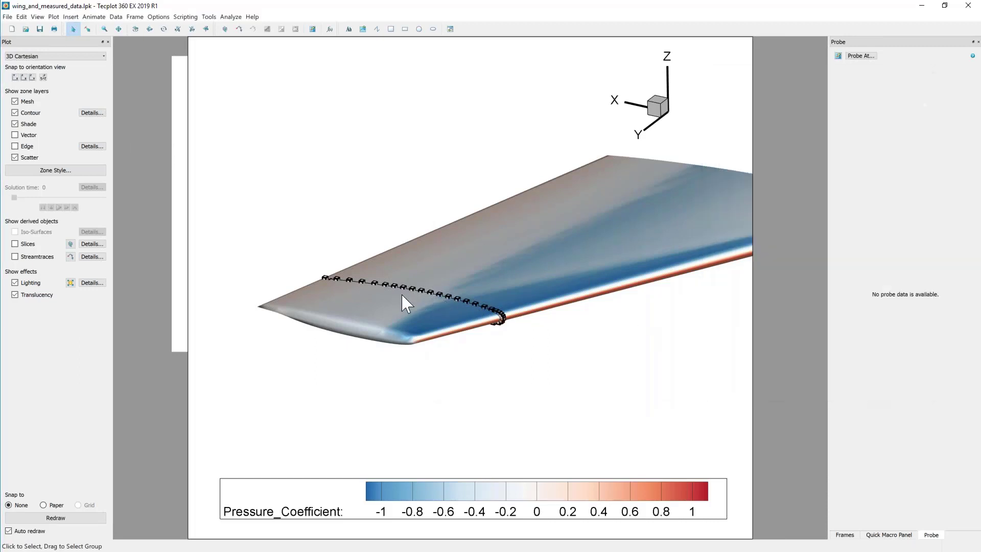
Step: Open the contour details beside the wing and assign the cp_diff variable to contour group 2
left_click(86, 113)
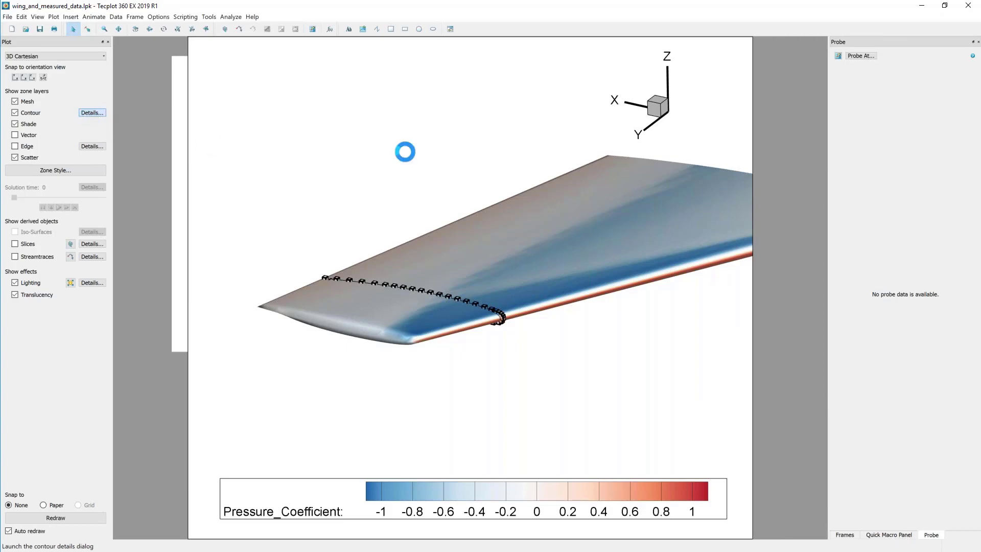
left_click_drag(449, 134, 256, 110)
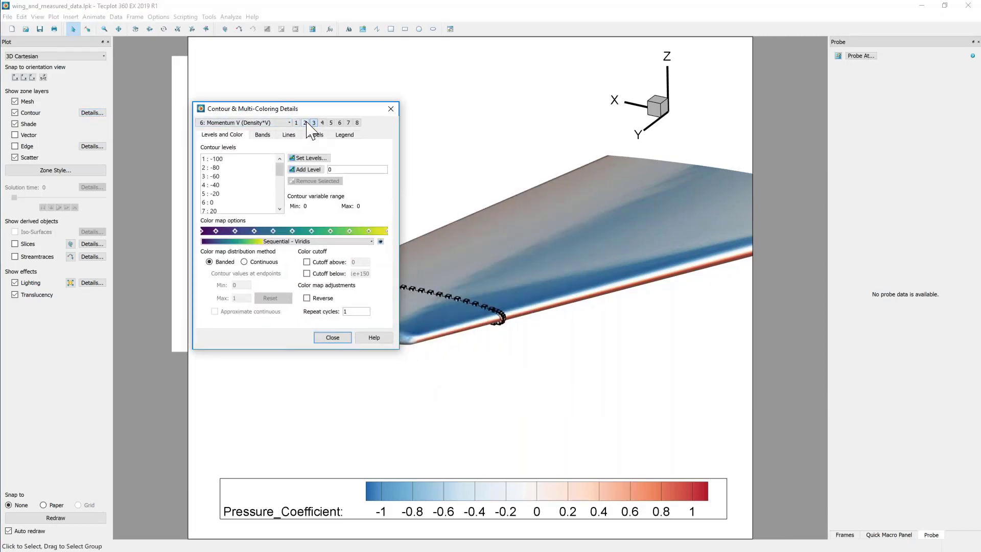
left_click(305, 123)
left_click(255, 122)
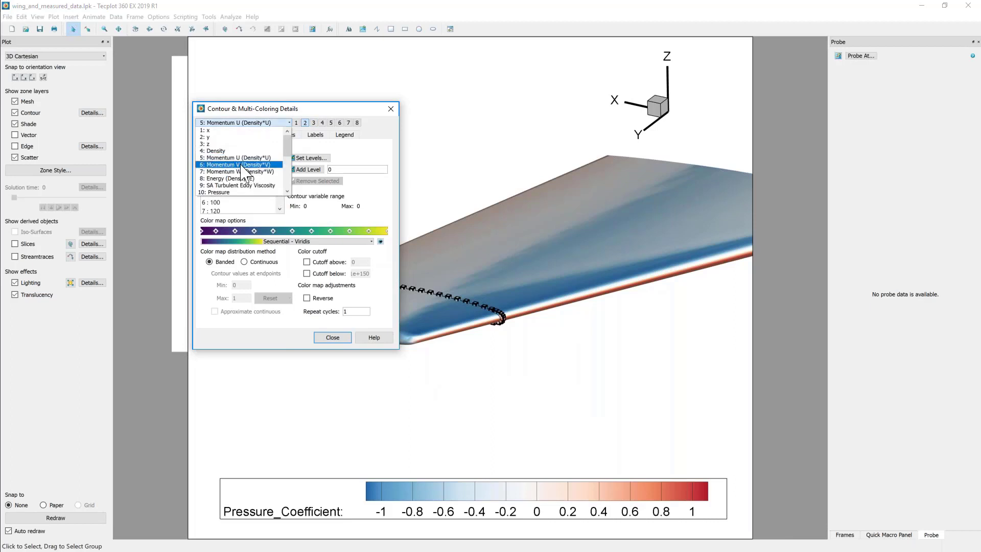
scroll(243, 169, "down", 5)
left_click(258, 190)
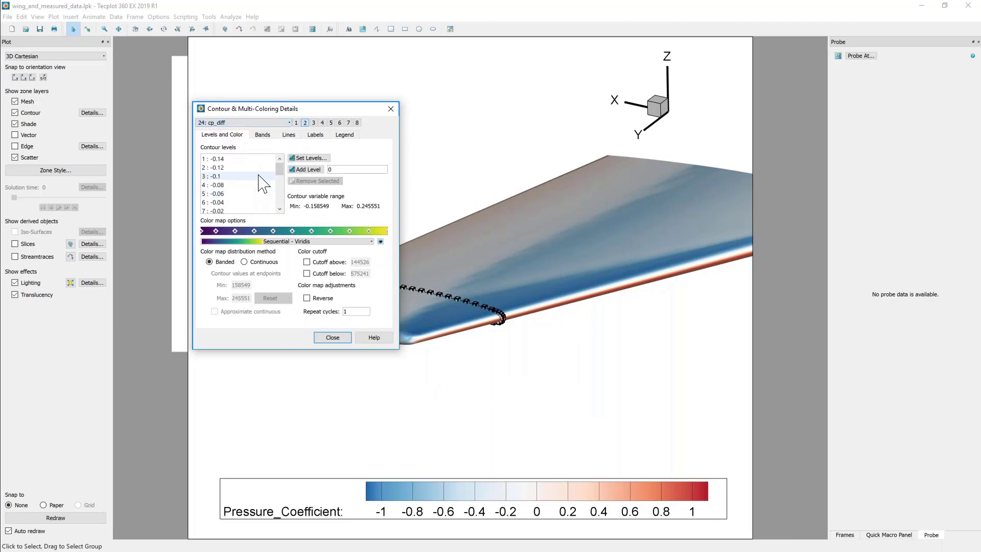
Step: Set contour group 2 levels from -0.1 to 0.1 in 0.02 increments and apply the Diverging - Orange/Purple color map
left_click(309, 158)
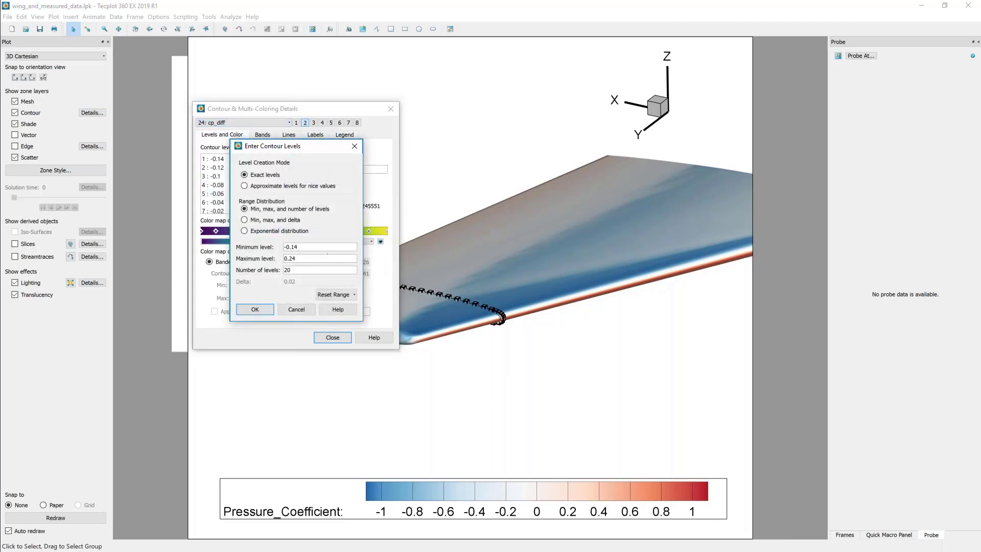
left_click(291, 247)
left_click(295, 269)
left_click(254, 309)
left_click(265, 241)
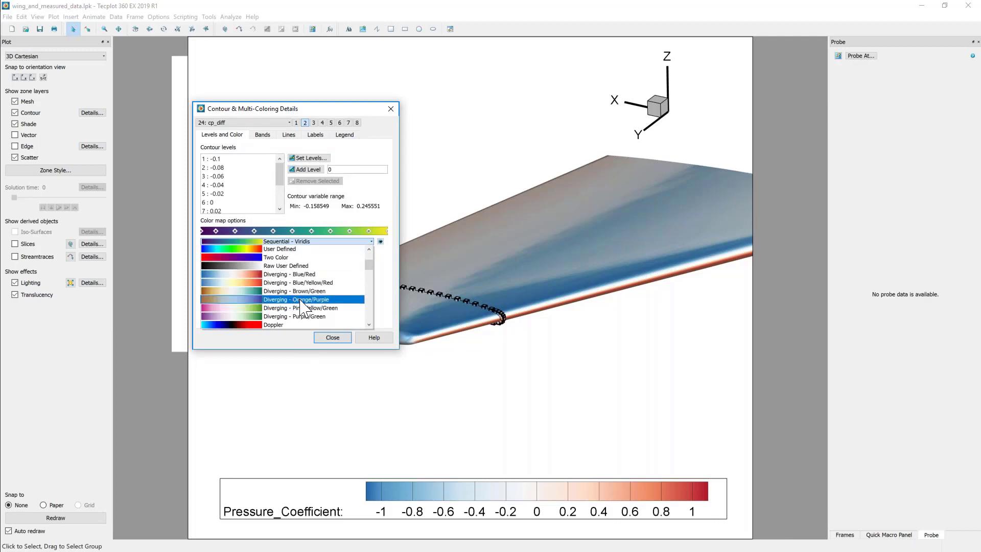
left_click(303, 302)
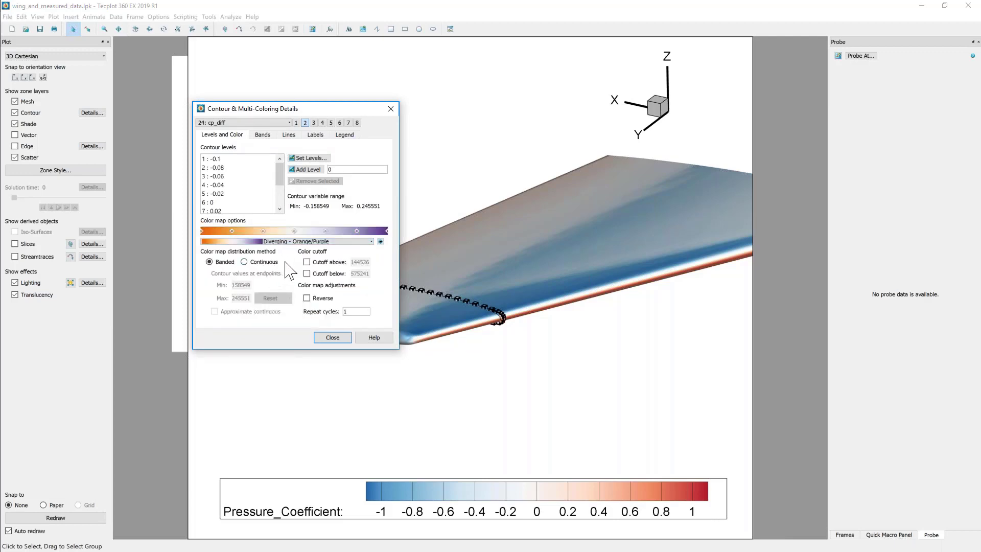
left_click(328, 338)
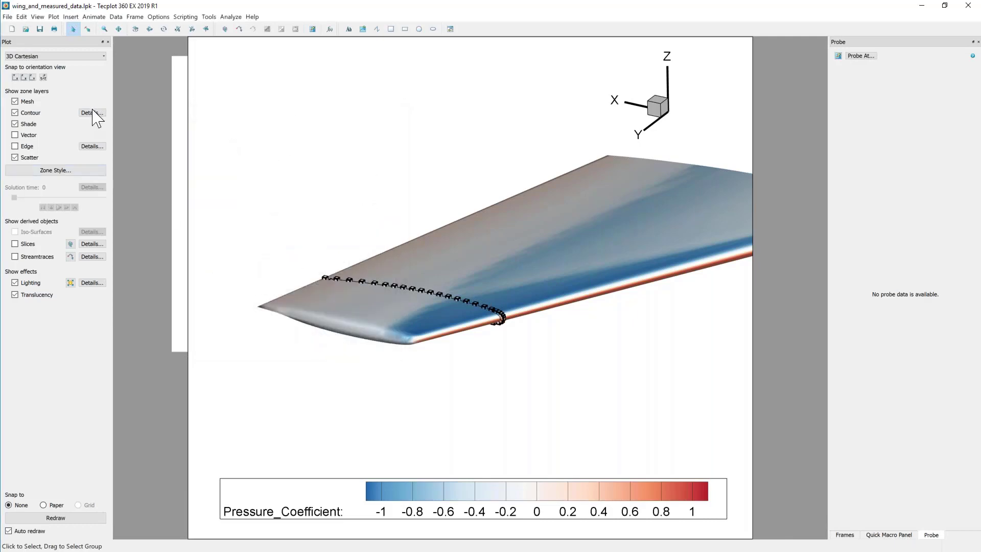
Step: Color the scatter outlines of the Probed - Section 4 - .8 zone by contour group 2
left_click(71, 170)
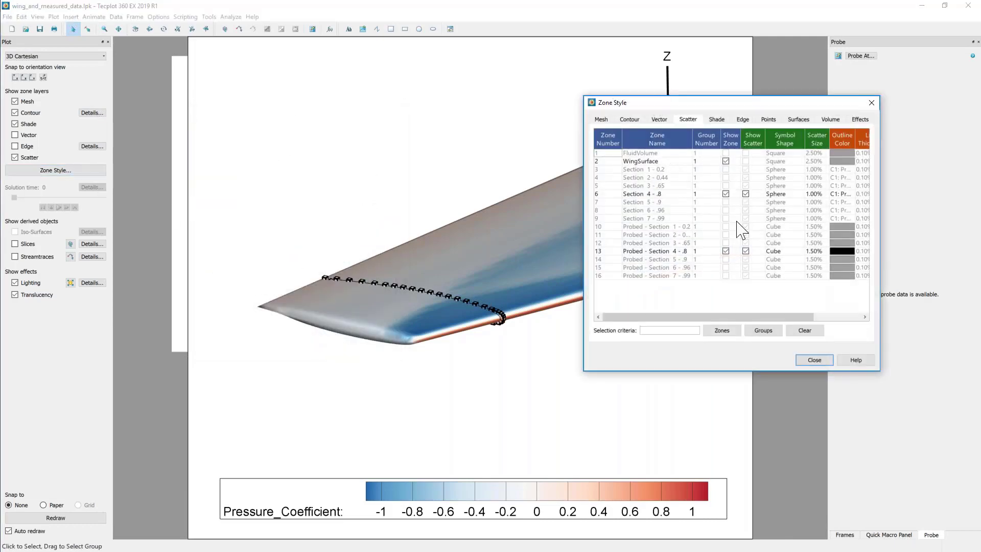
left_click(842, 254)
left_click(842, 252)
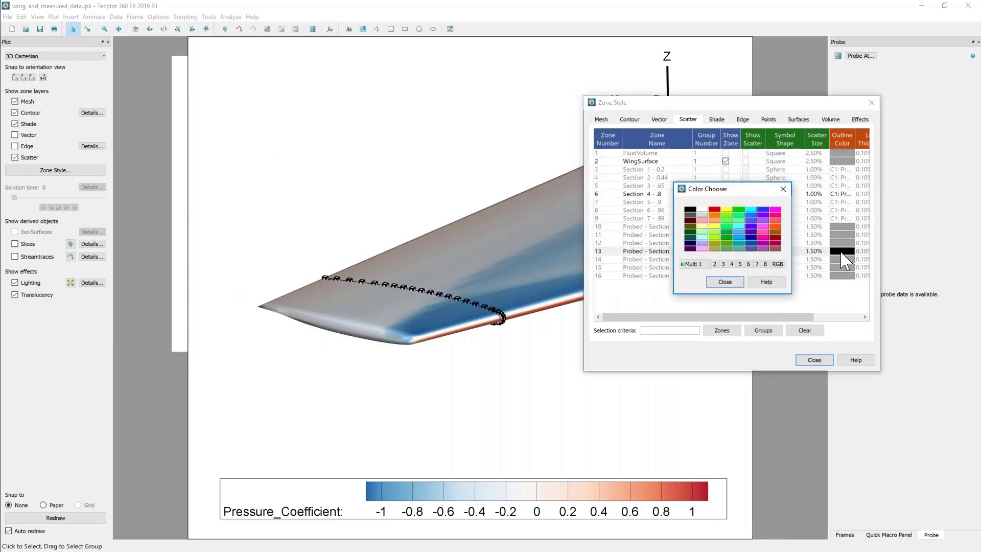
left_click(715, 264)
left_click(815, 360)
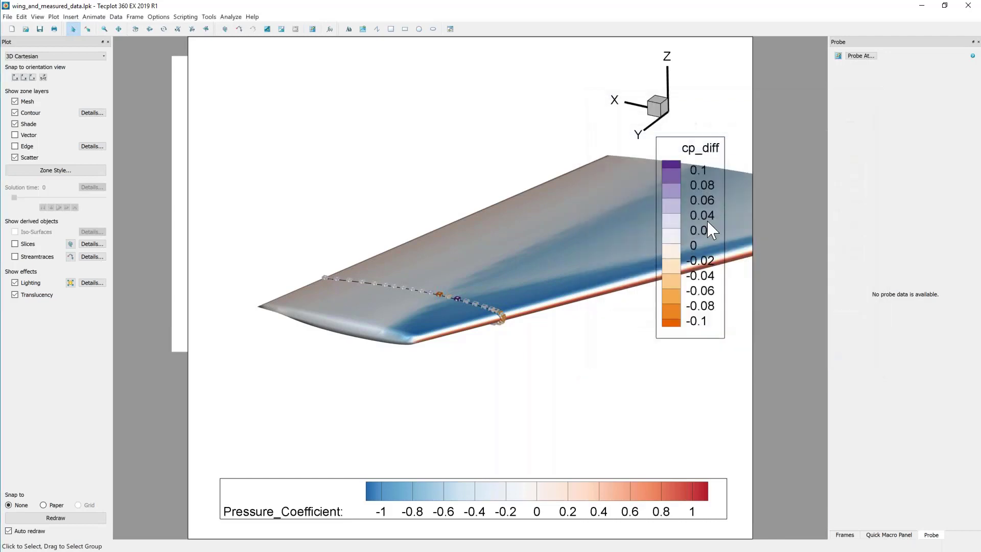
Step: Move the cp_diff legend off the wing to just above the Pressure_Coefficient legend
left_click(700, 148)
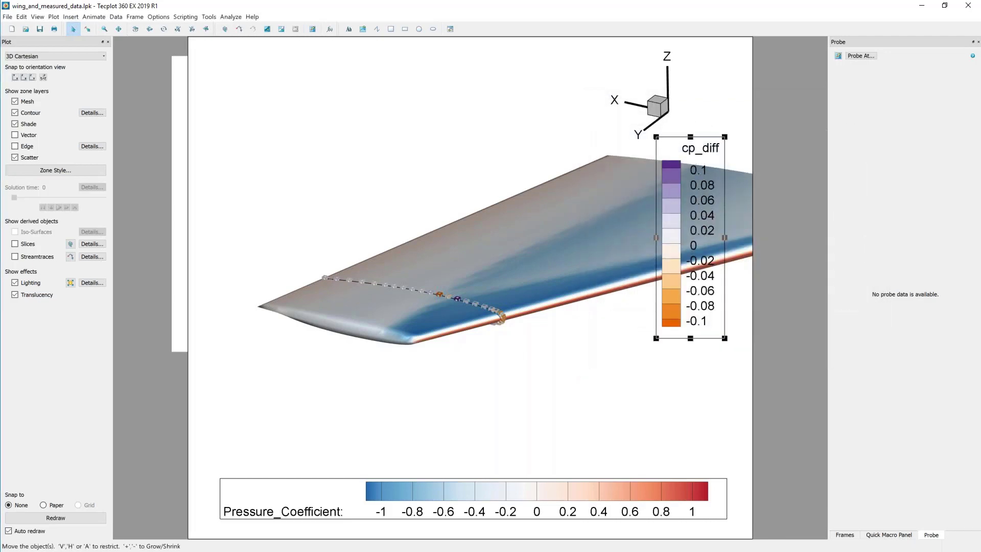
left_click_drag(700, 148, 712, 272)
middle_click_drag(622, 239, 556, 222)
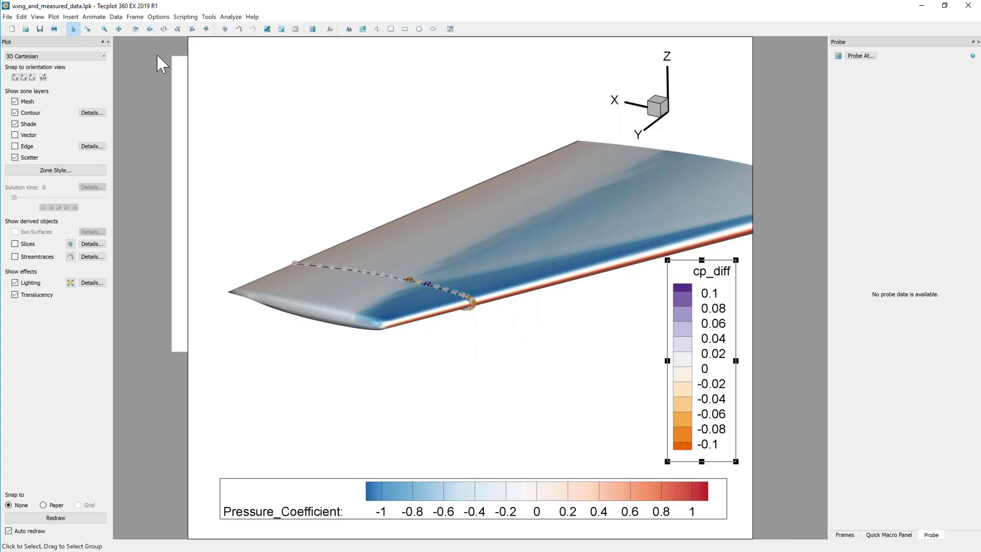
Step: Examine the cp_diff colors of the Section 4 markers around the orange and purple points up close, and return to the full wing view
left_click(105, 28)
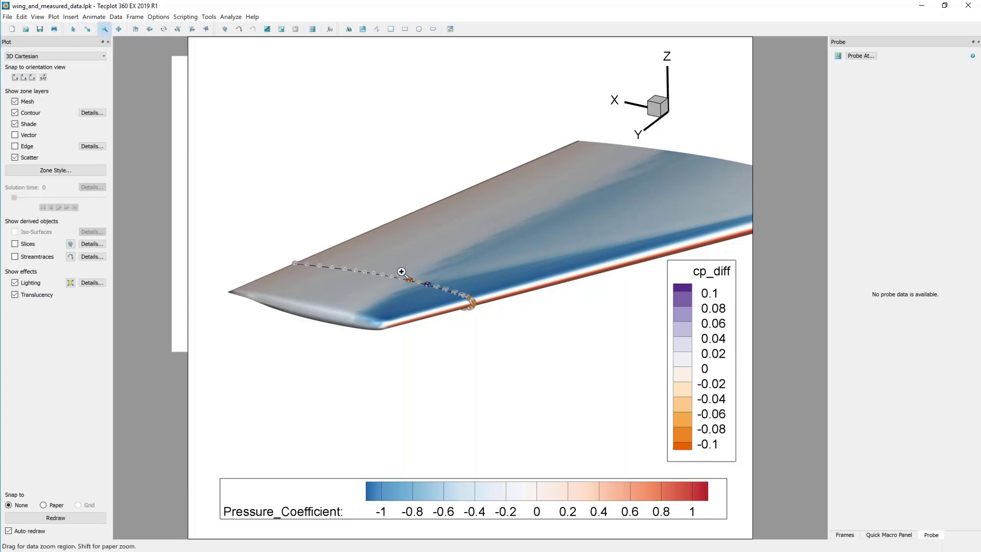
left_click_drag(391, 265, 445, 298)
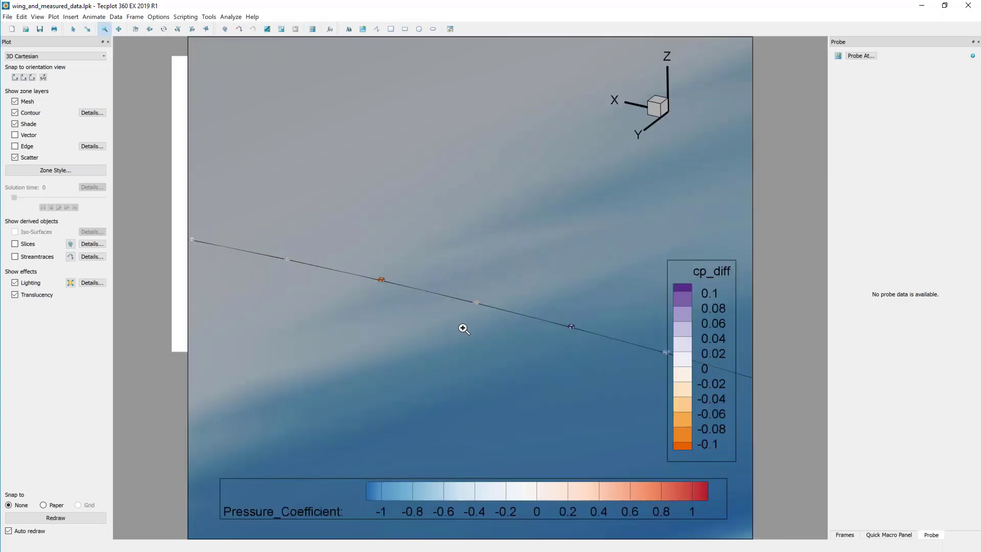
scroll(495, 257, "down", 3)
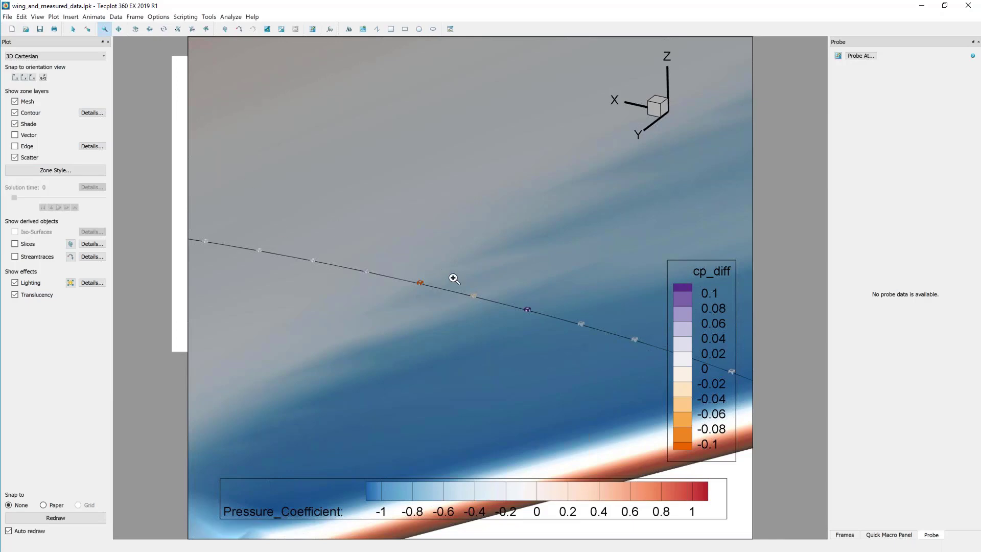
scroll(464, 286, "up", 2)
scroll(464, 297, "up", 2)
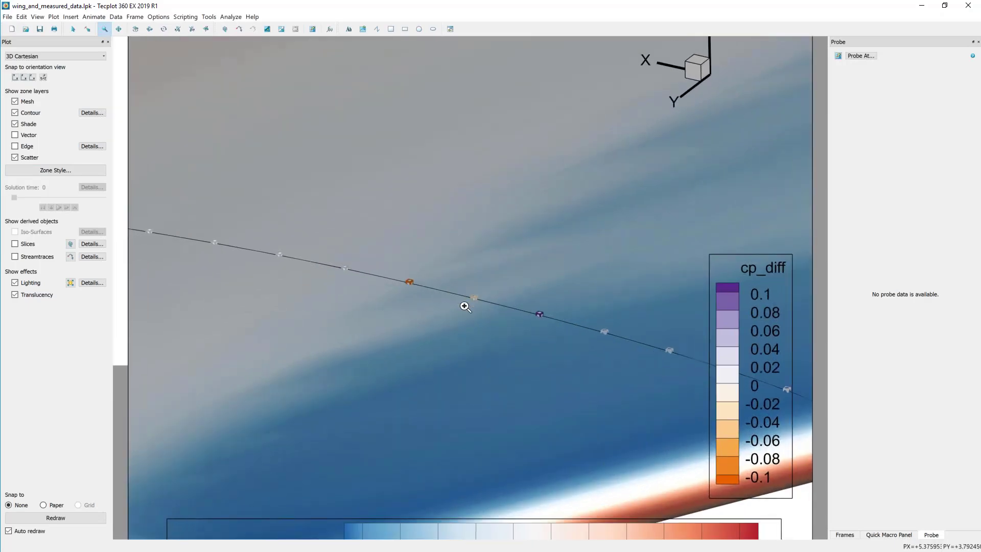
scroll(467, 355, "up", 2)
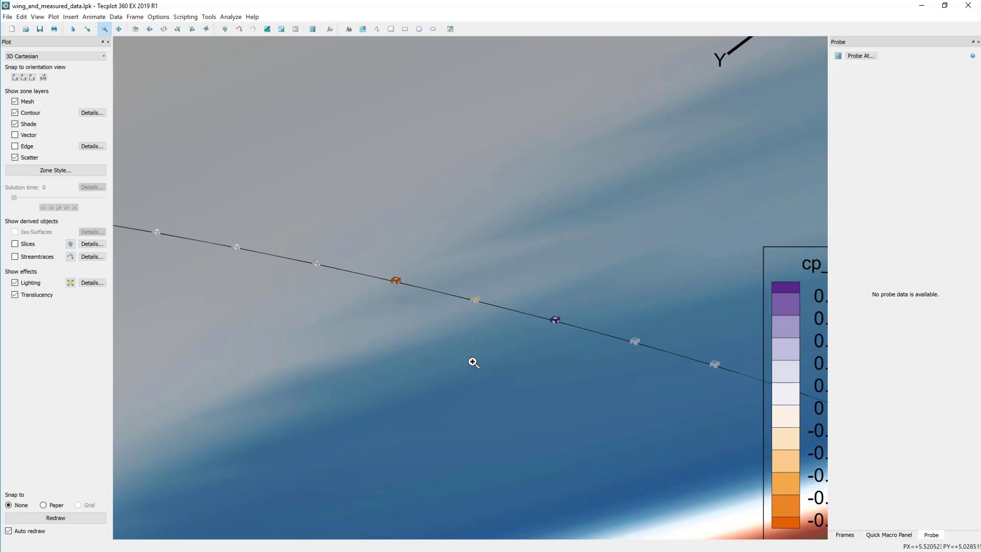
scroll(473, 393, "up", 2)
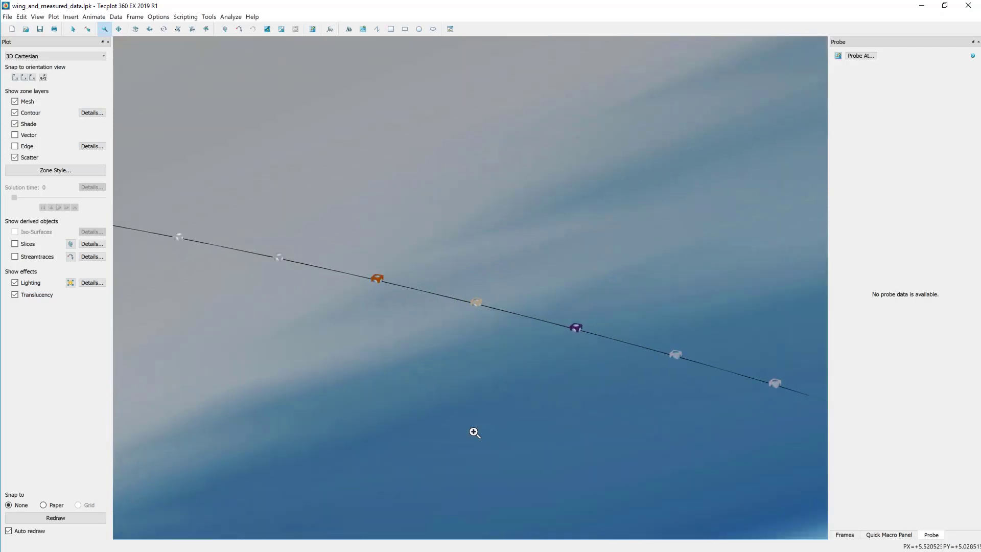
scroll(504, 481, "down", 1)
scroll(531, 470, "up", 4)
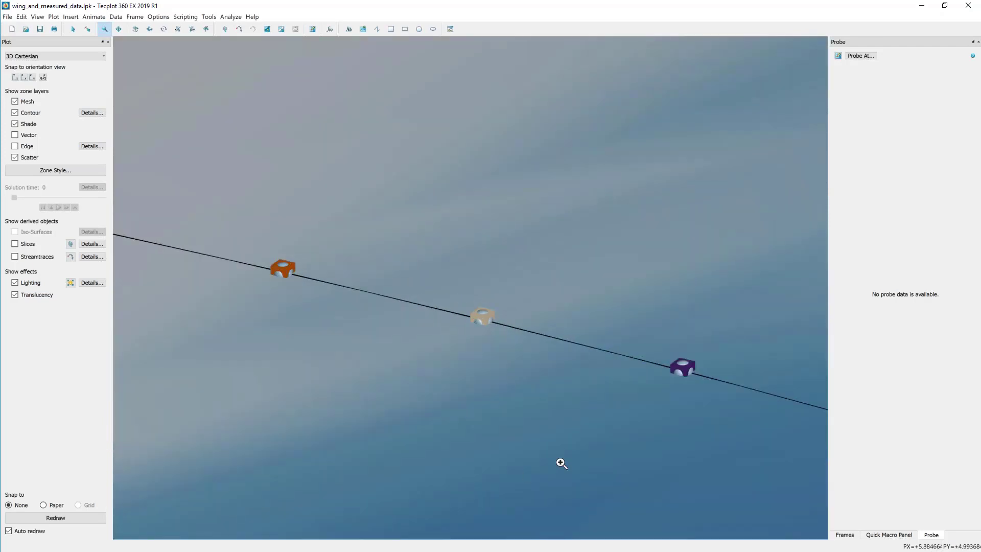
right_click_drag(560, 447, 500, 392)
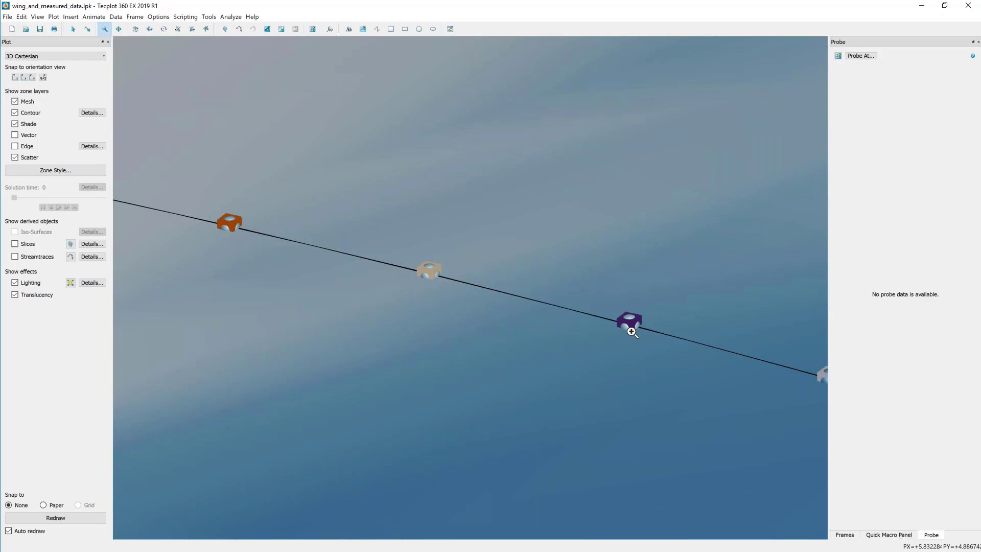
key("ctrl+l")
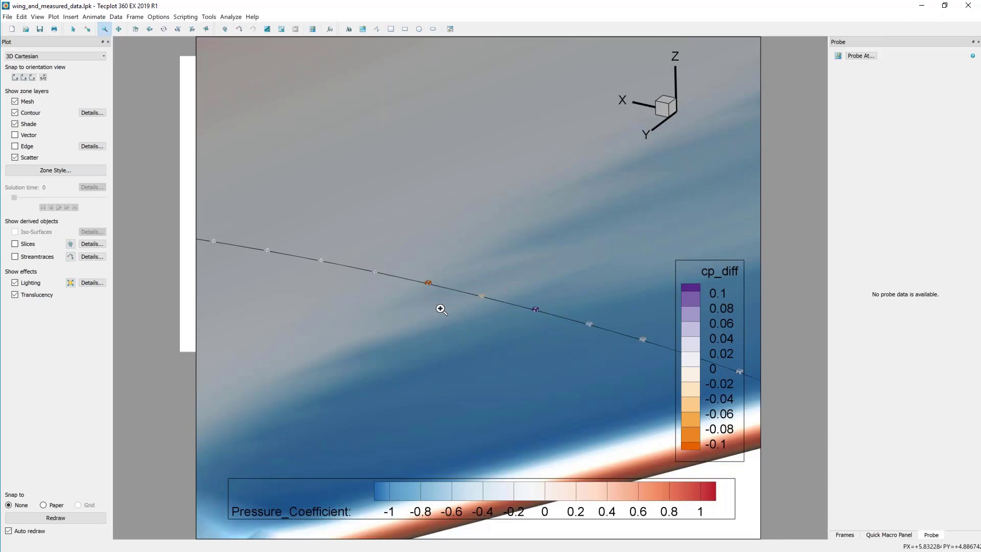
key("s")
key("ctrl+f")
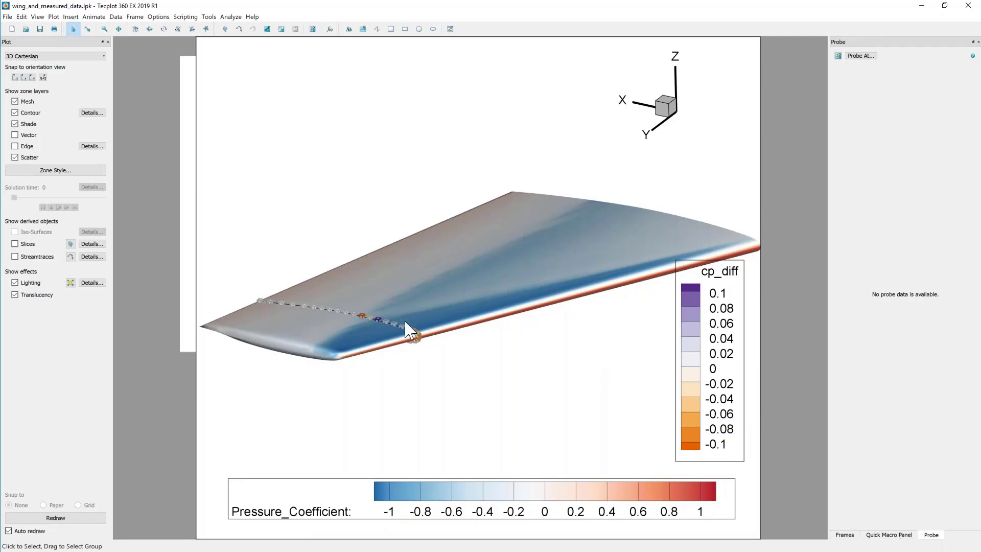
Step: Switch to Notepad++ and examine the imports, session connection, suspend block, and frame and dataset lines of ProbeOnSurface.py
key("alt+Tab")
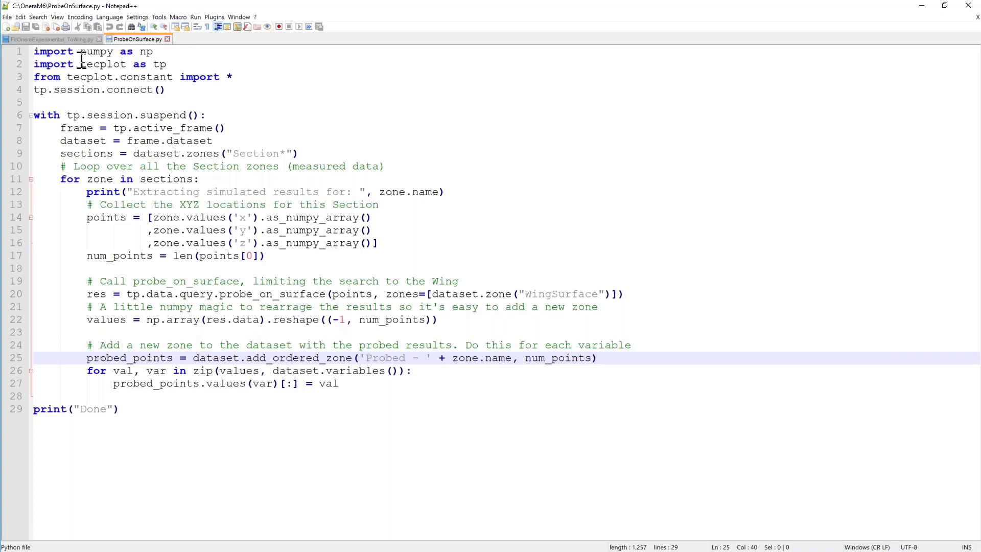
left_click_drag(81, 65, 173, 69)
left_click(108, 65)
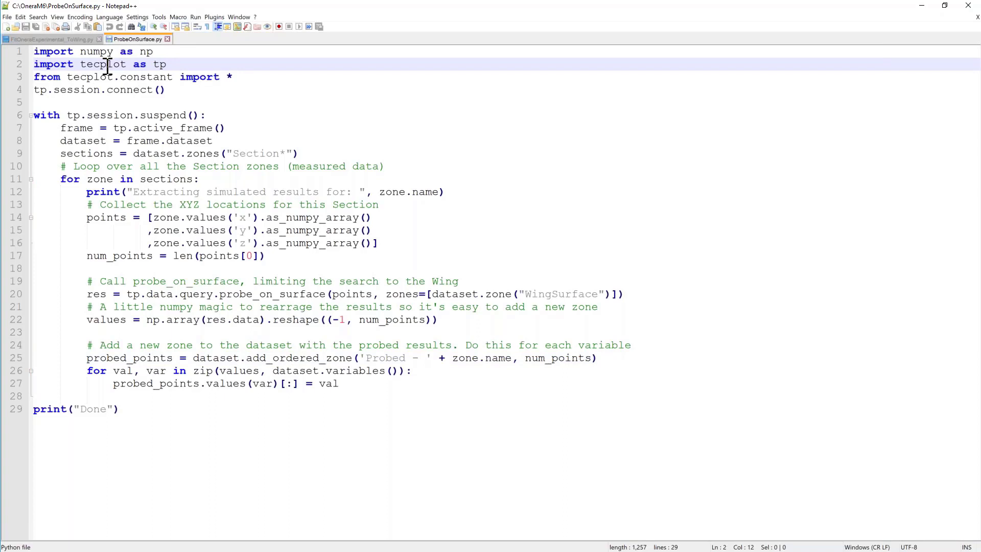
left_click(68, 115)
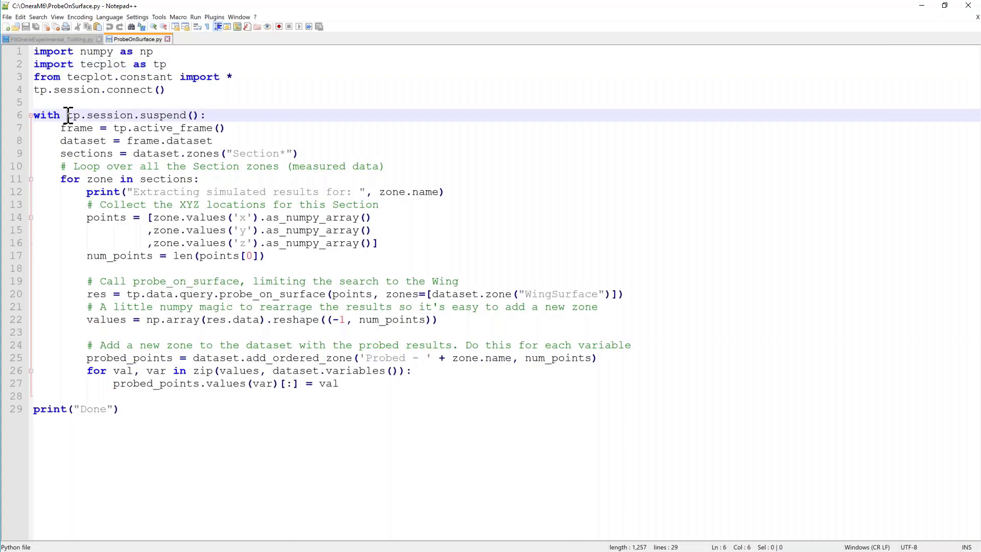
double_click(72, 115)
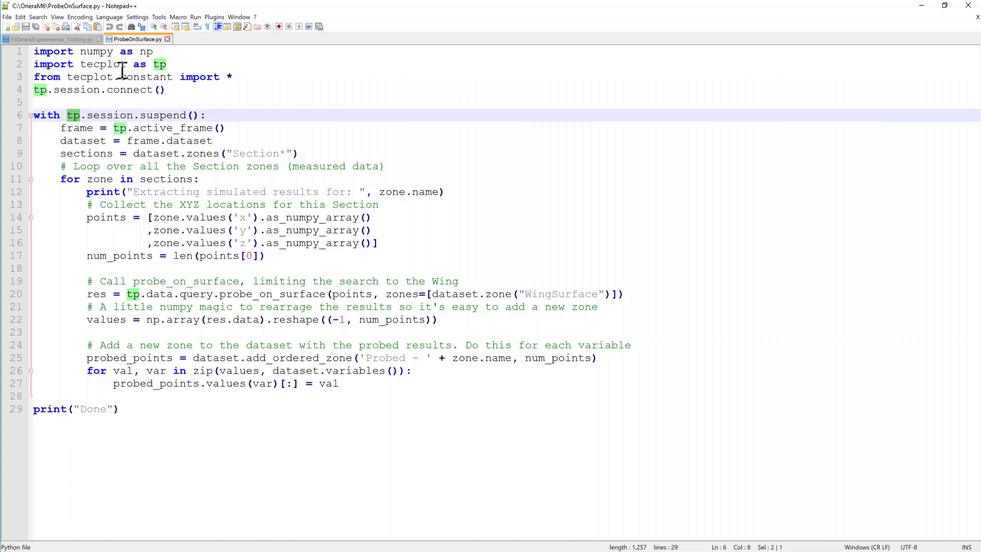
left_click(68, 91)
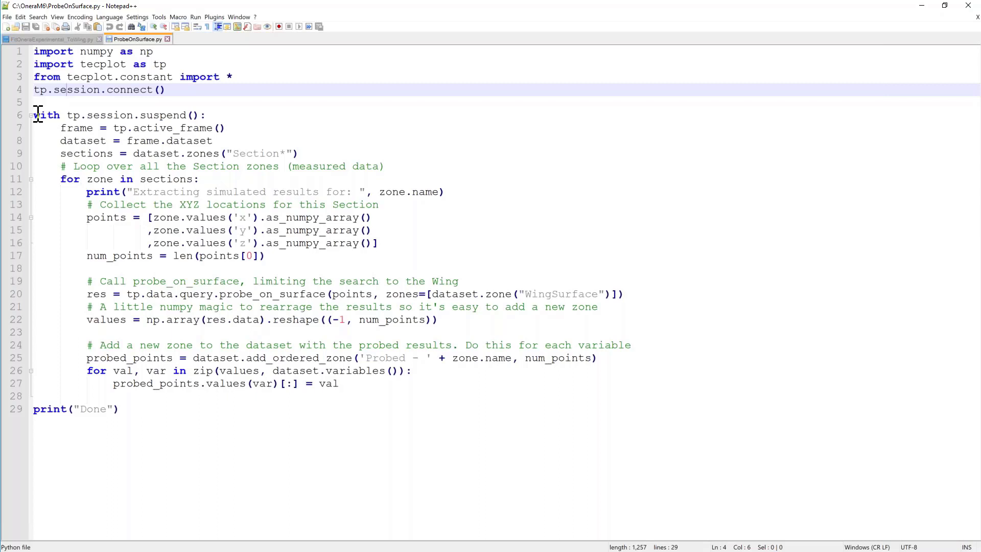
left_click_drag(35, 117, 212, 115)
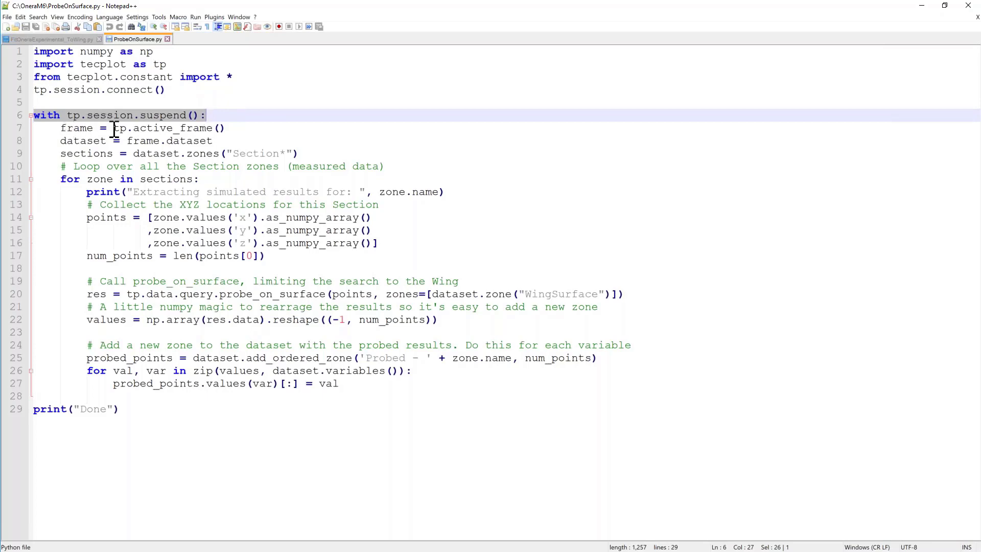
left_click(71, 129)
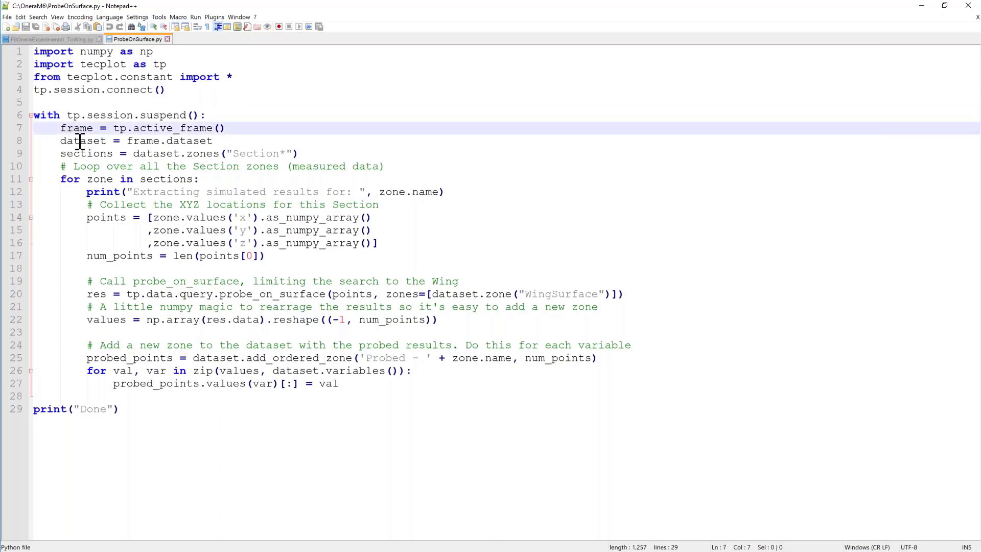
left_click(74, 143)
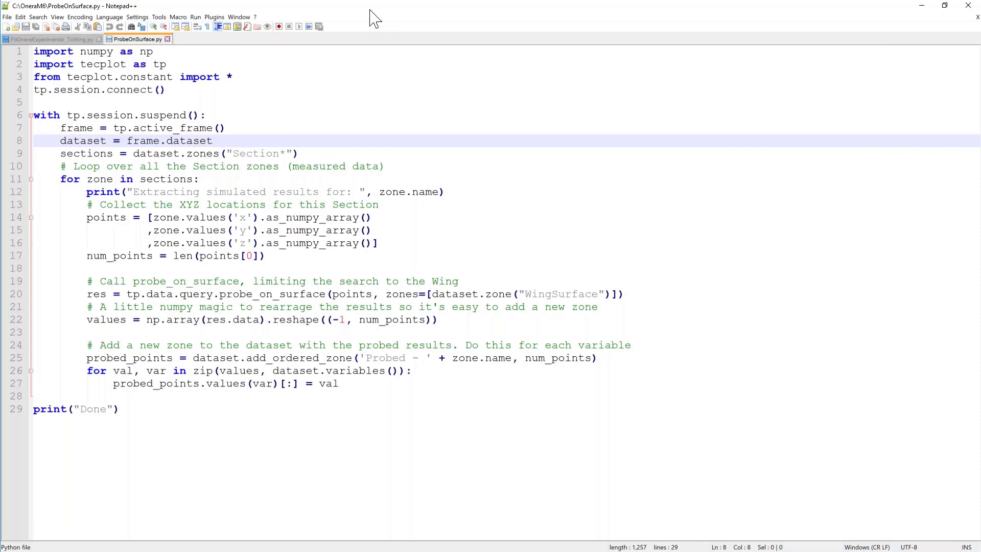
Step: Switch back to Tecplot 360 and open the data set's zone and variable information, moving the dialog clear of the cp_diff legend
left_click_drag(370, 9, 670, 30)
left_click(298, 10)
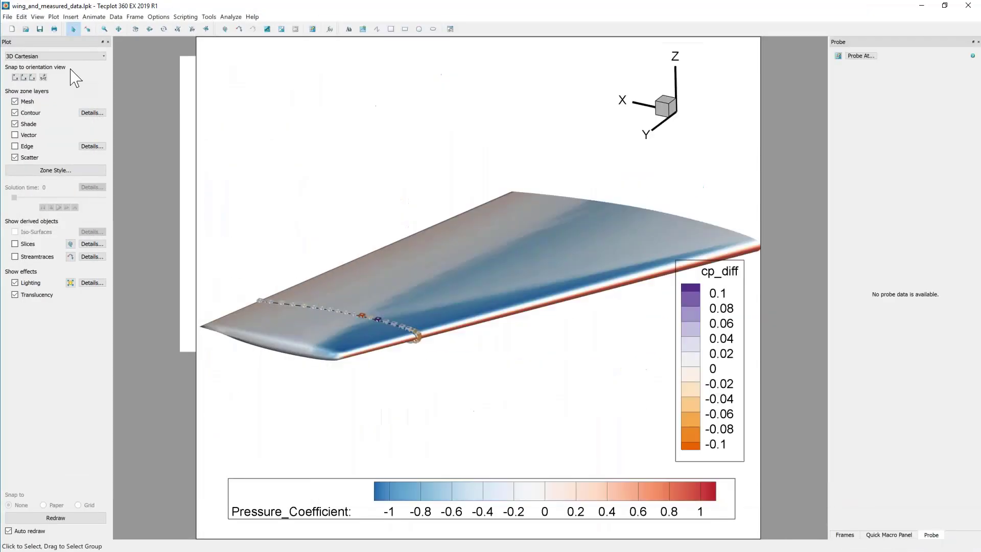
left_click(116, 17)
mouse_move(128, 48)
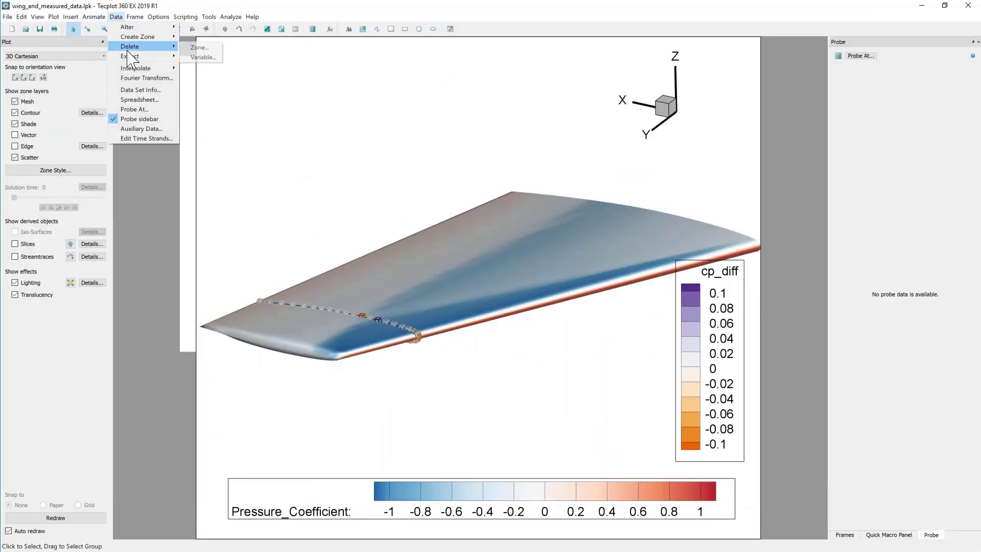
left_click(139, 90)
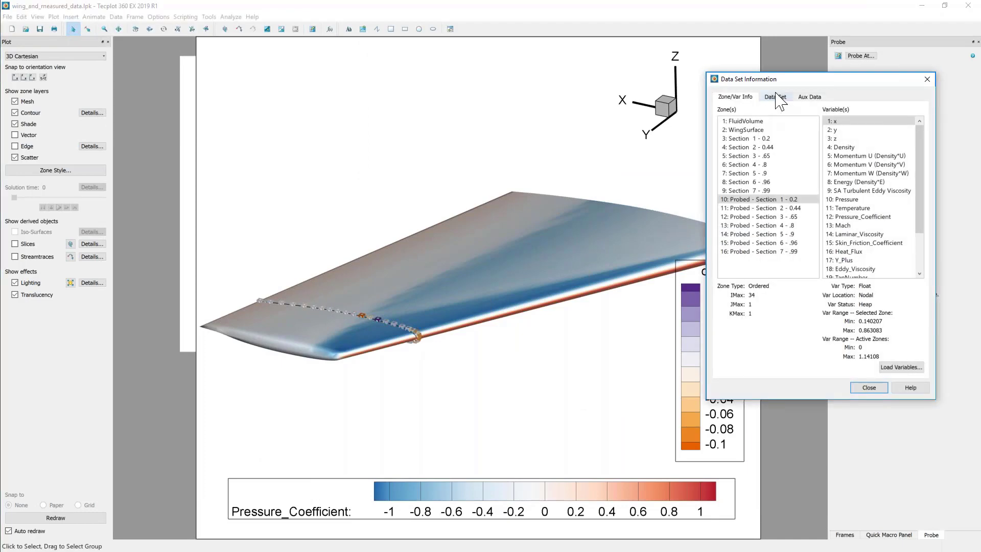
left_click_drag(795, 80, 182, 81)
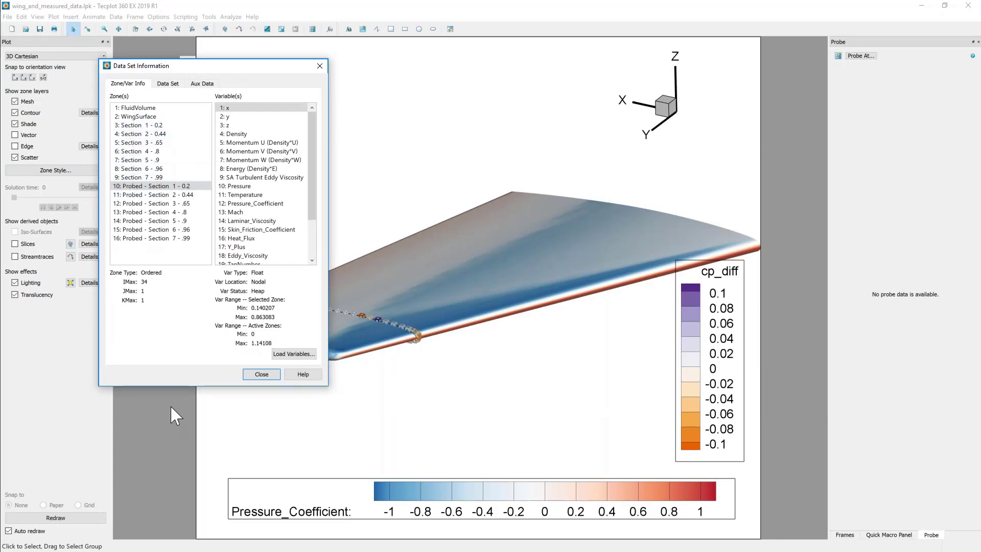
Step: Switch to Notepad++ and examine the probe_on_surface call, its WingSurface zone argument, and the values reshape line in ProbeOnSurface.py
key("alt+Tab")
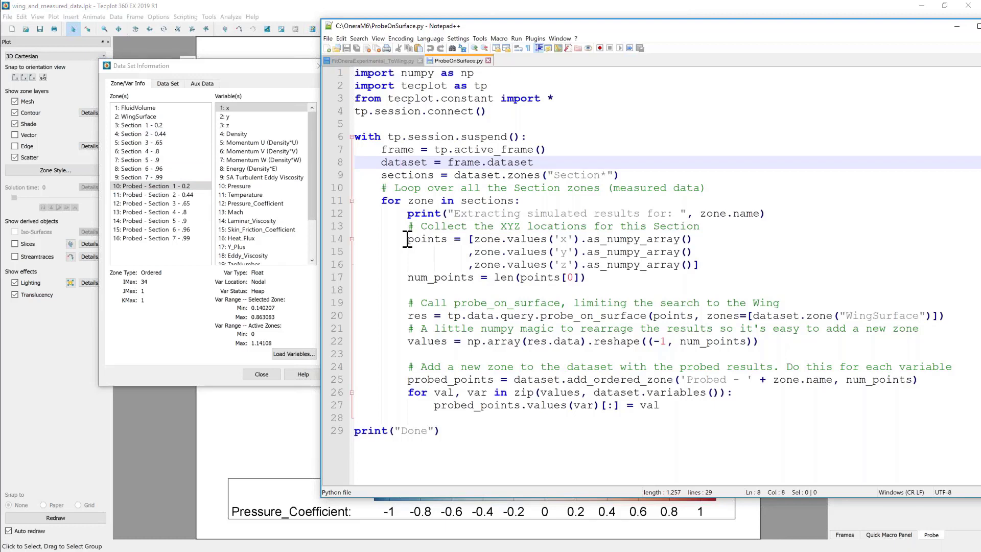
left_click_drag(540, 316, 650, 321)
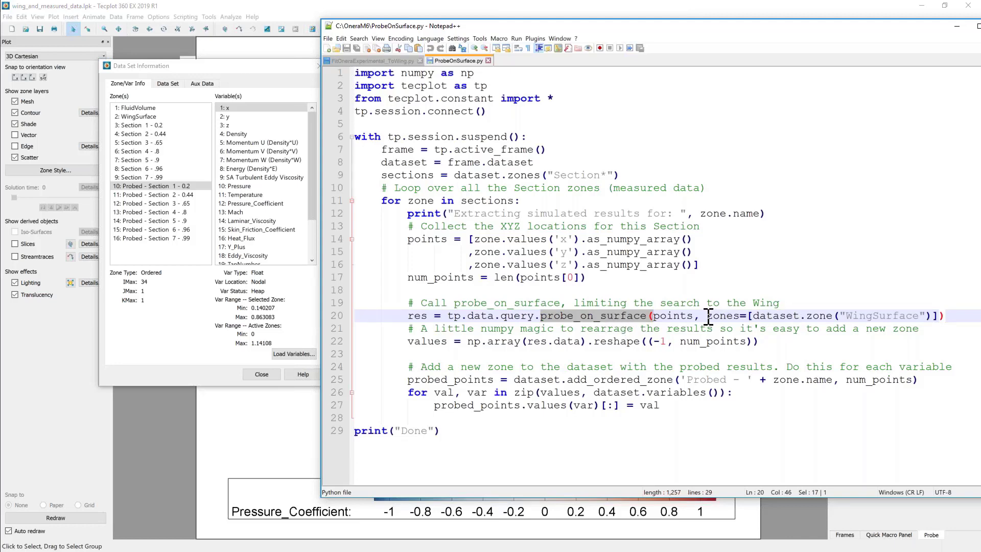
left_click_drag(708, 317, 941, 317)
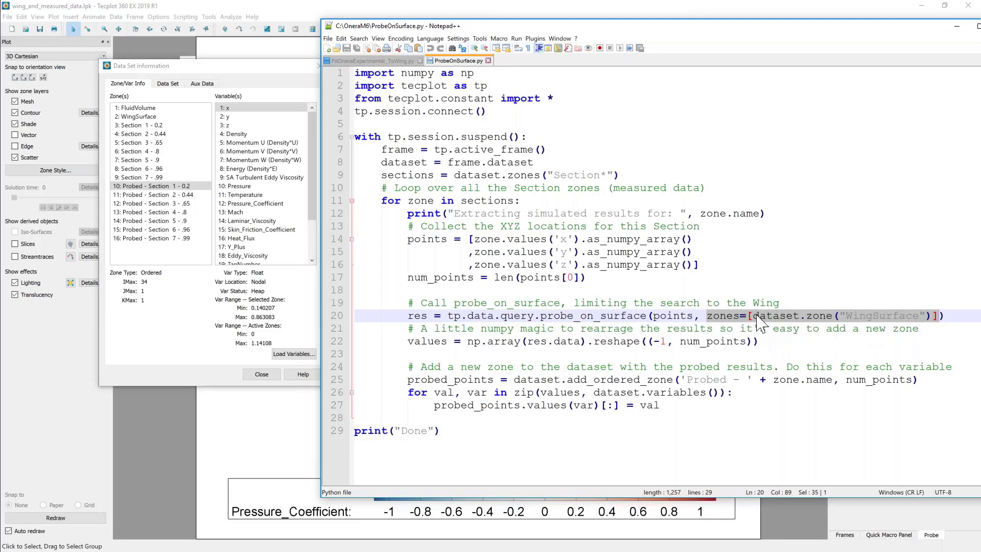
left_click(411, 317)
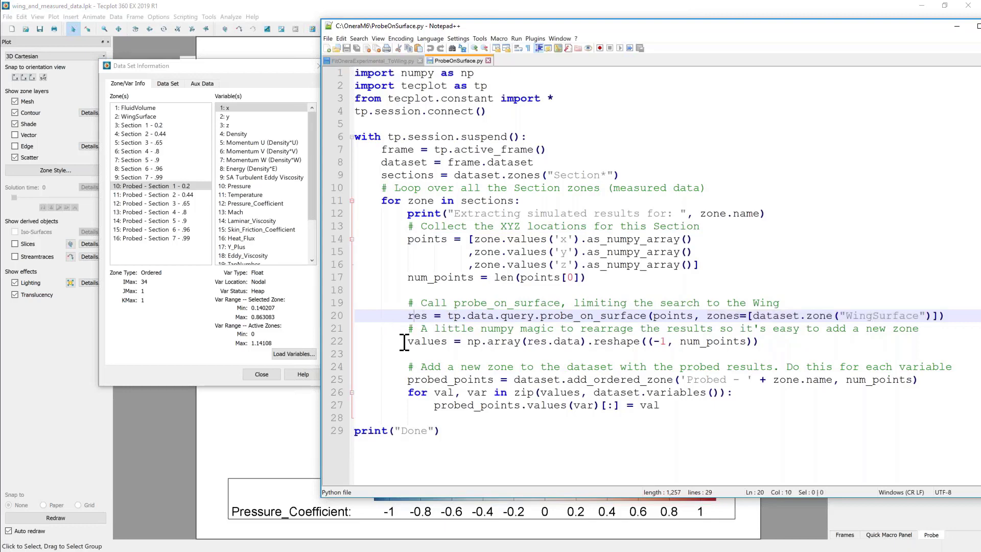
left_click_drag(400, 342, 762, 341)
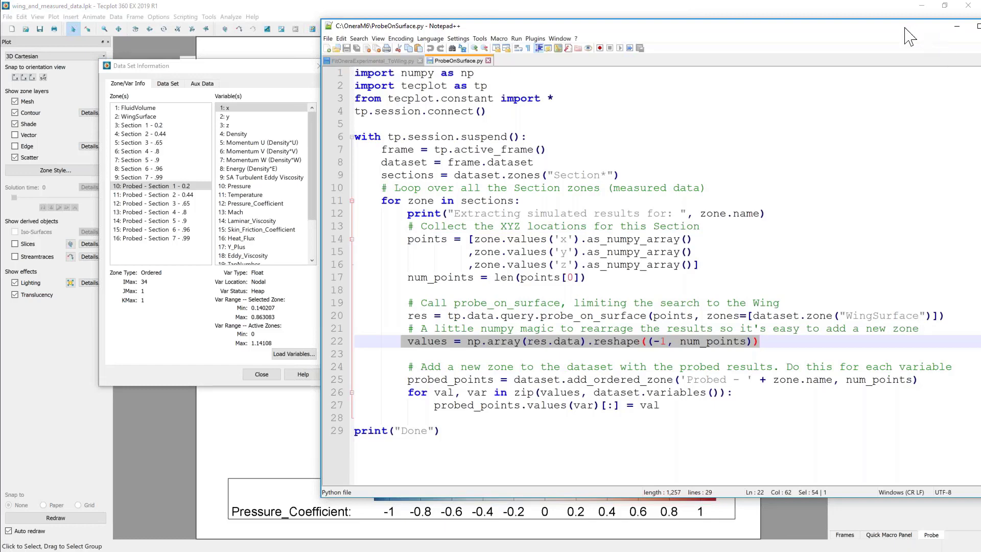
Step: Close Notepad++ and dismiss the data set information in Tecplot 360
left_click_drag(905, 28, 819, 26)
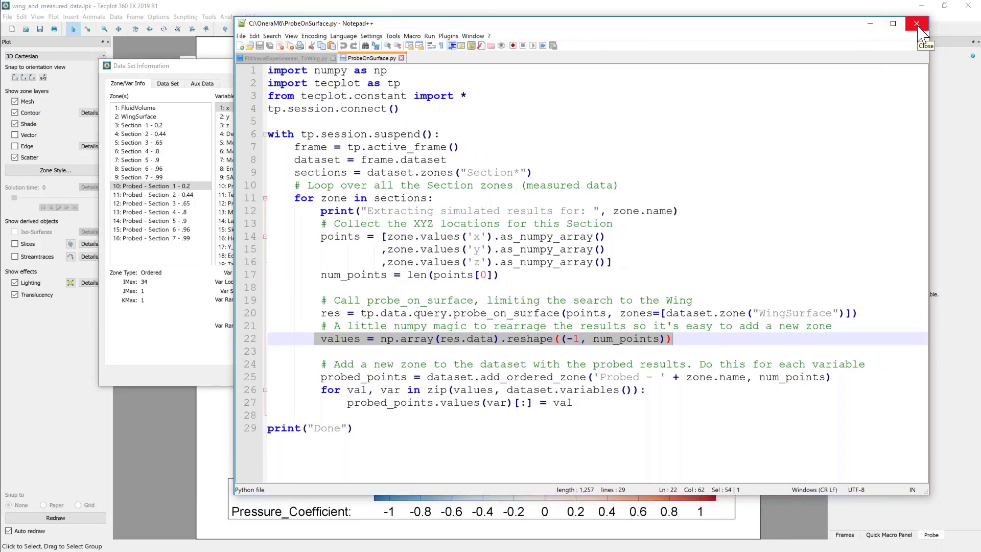
left_click(916, 24)
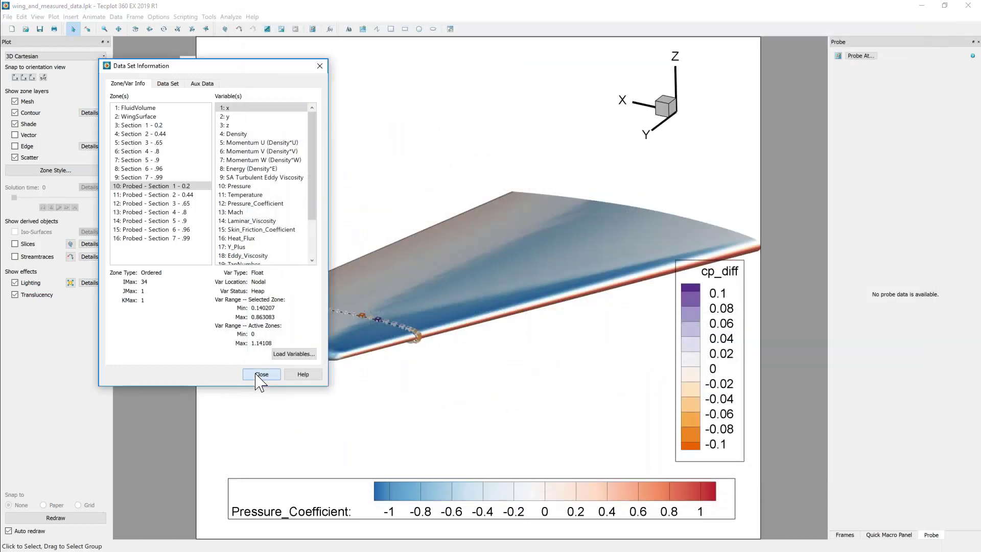
left_click(260, 377)
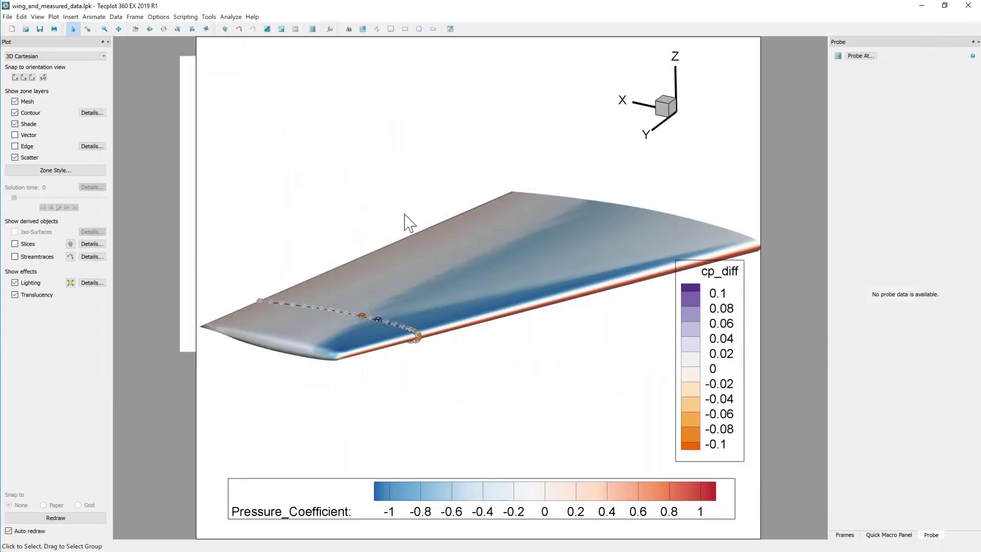
Step: Switch to Simulated-vs-Measured.pptx in the browser and start the slide show from the Summary slide on Extract from Polyline
left_click(923, 6)
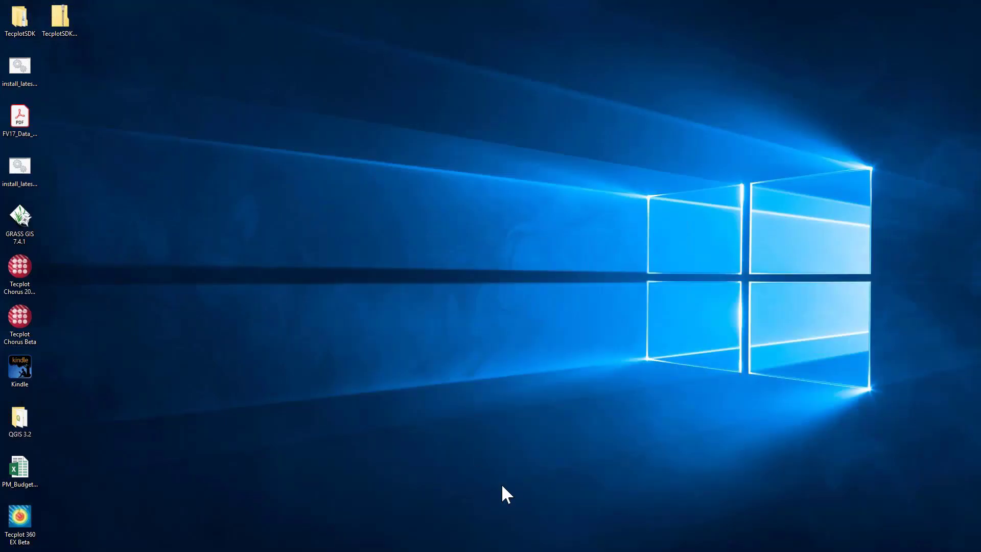
mouse_move(591, 548)
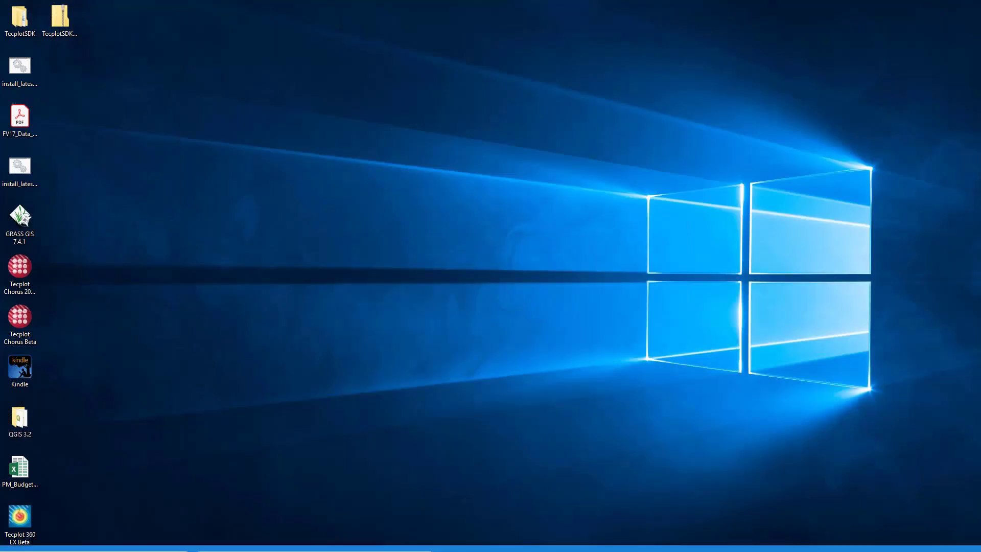
left_click(591, 542)
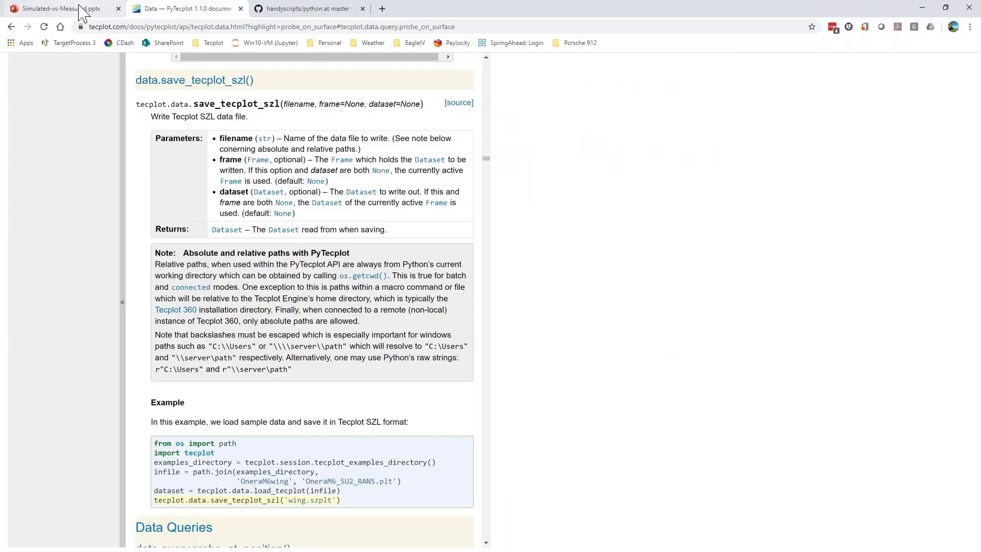
left_click(82, 10)
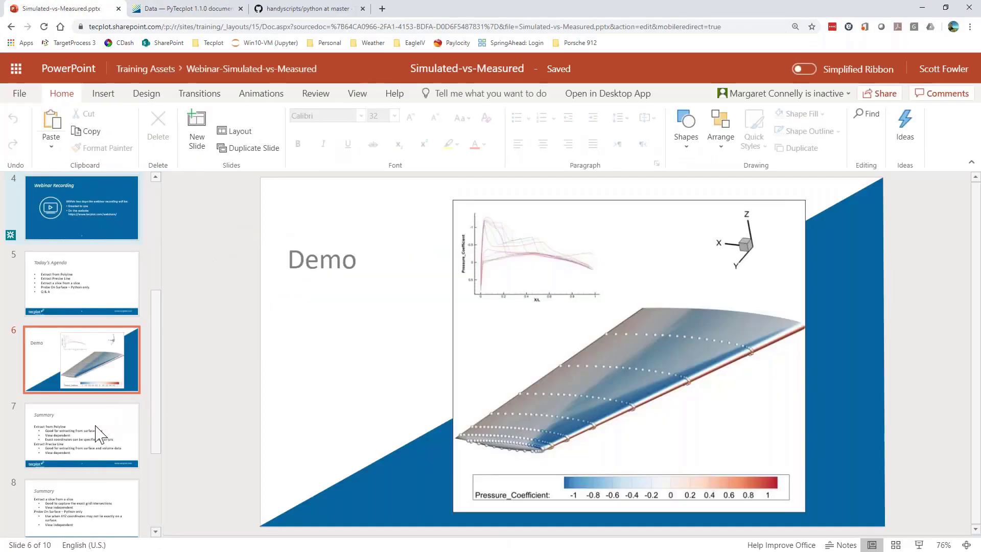
left_click(99, 434)
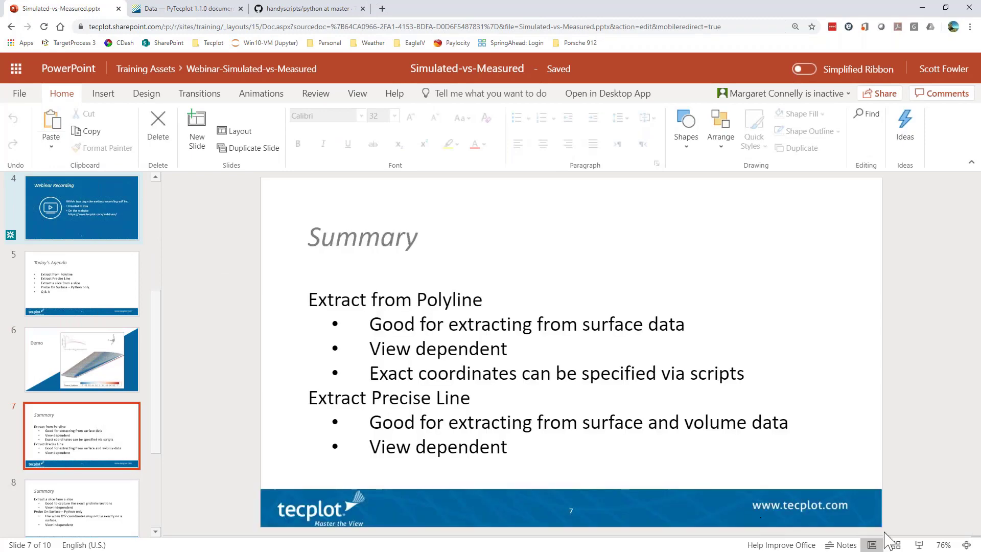
left_click(920, 546)
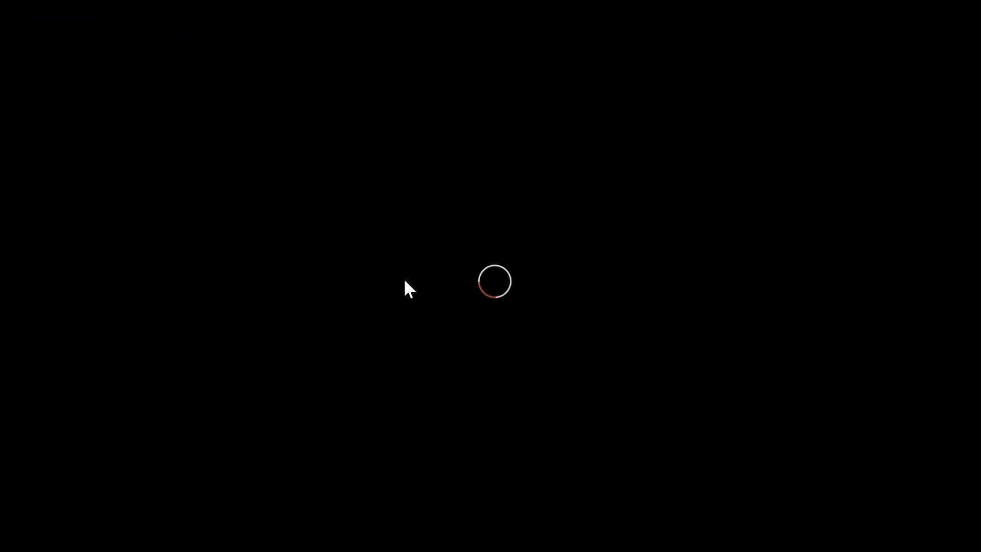
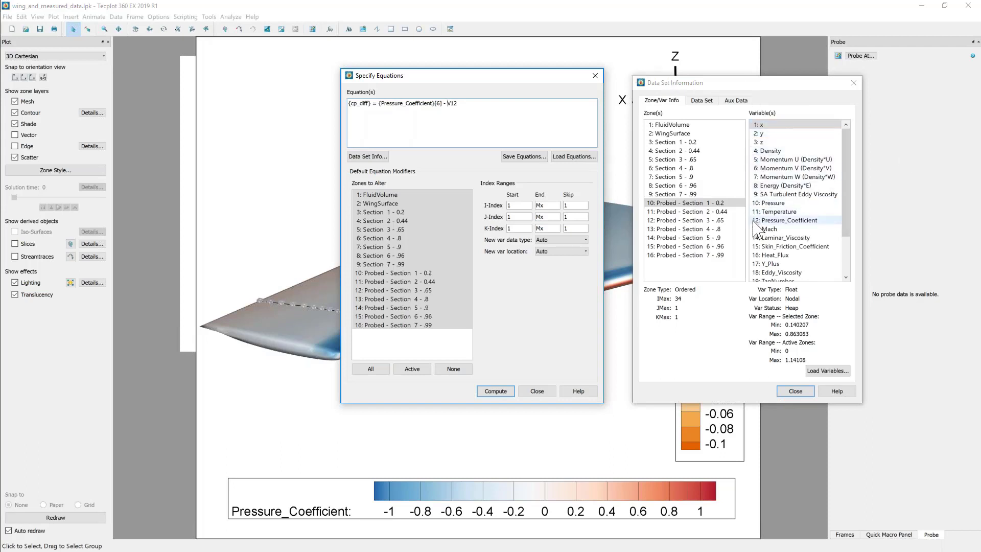
Step: Examine the {Pressure_Coefficient}[6] and V12 terms of the cp_diff equation, and select Section 4 and Probed - Section 4 as zones to alter
left_click_drag(460, 103, 449, 103)
left_click(436, 103)
double_click(438, 103)
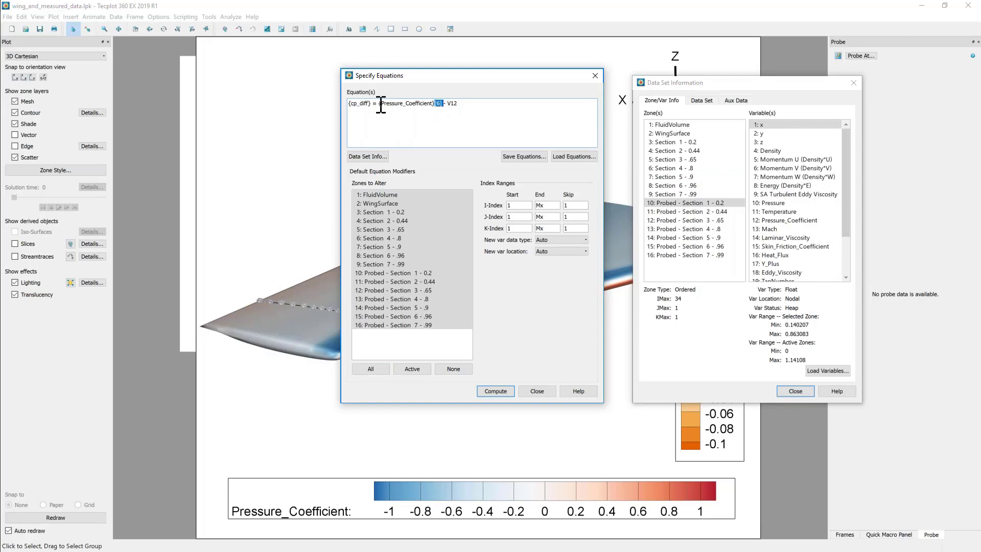
left_click_drag(380, 104, 442, 102)
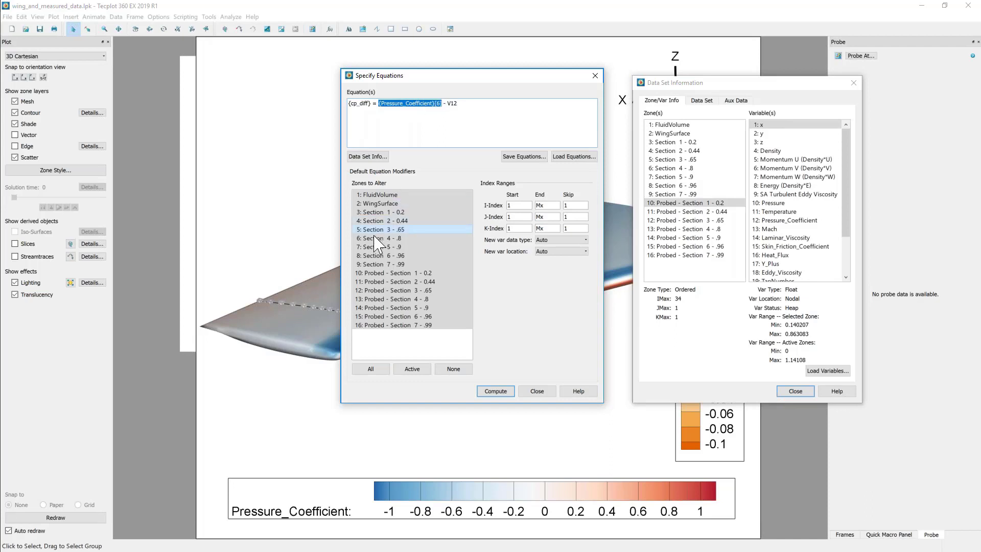
left_click(406, 237)
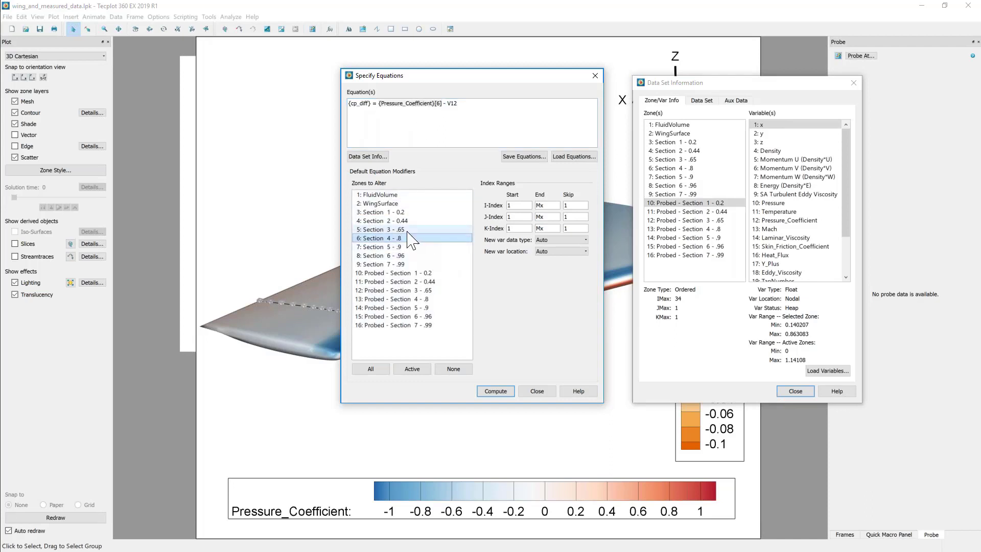
left_click(432, 301, "ctrl")
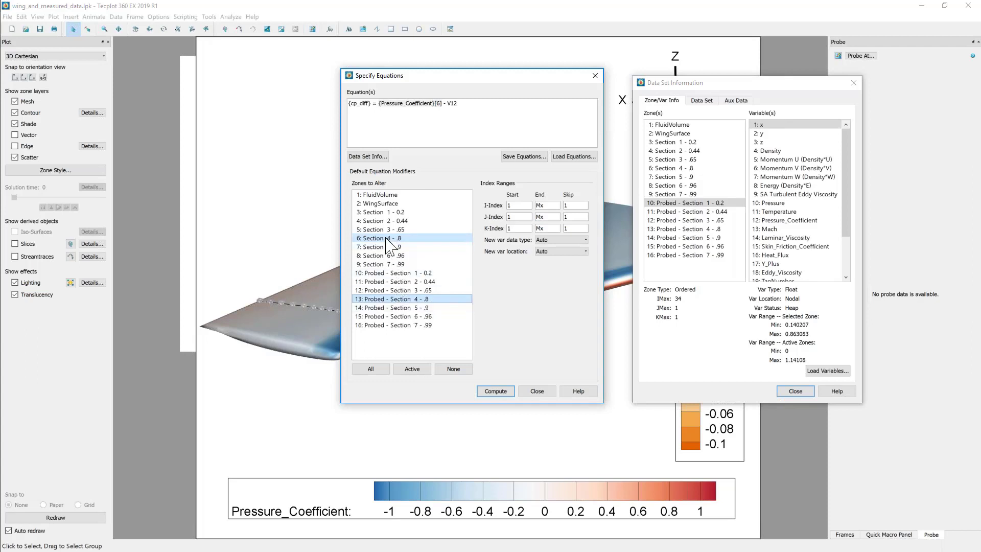
Step: Compare the dimensions of the Section 4, Probed - Section 4 and Probed - Section 5 zones, and close the equation and data set dialogs
left_click(693, 170)
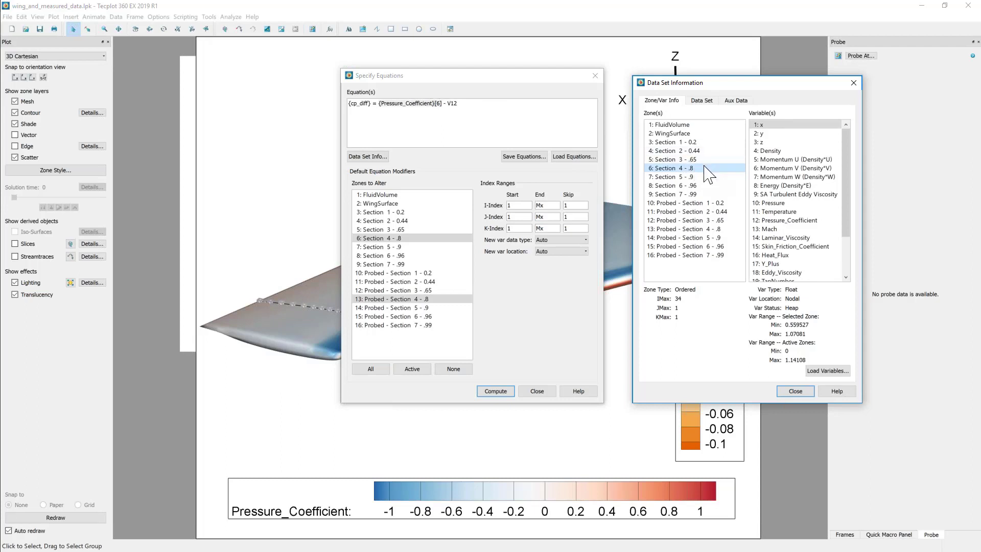
left_click(731, 230)
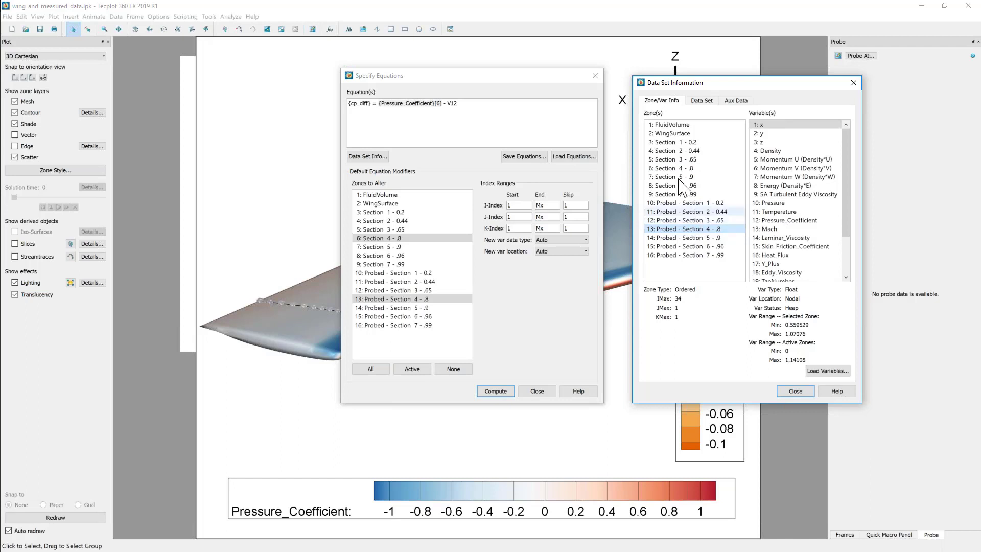
left_click(683, 169)
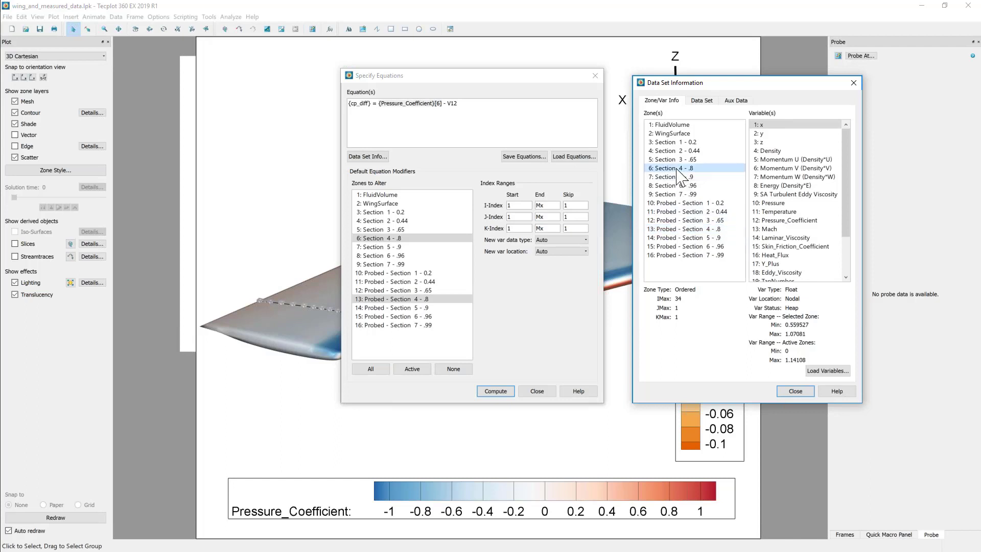
left_click(696, 220)
left_click(693, 238)
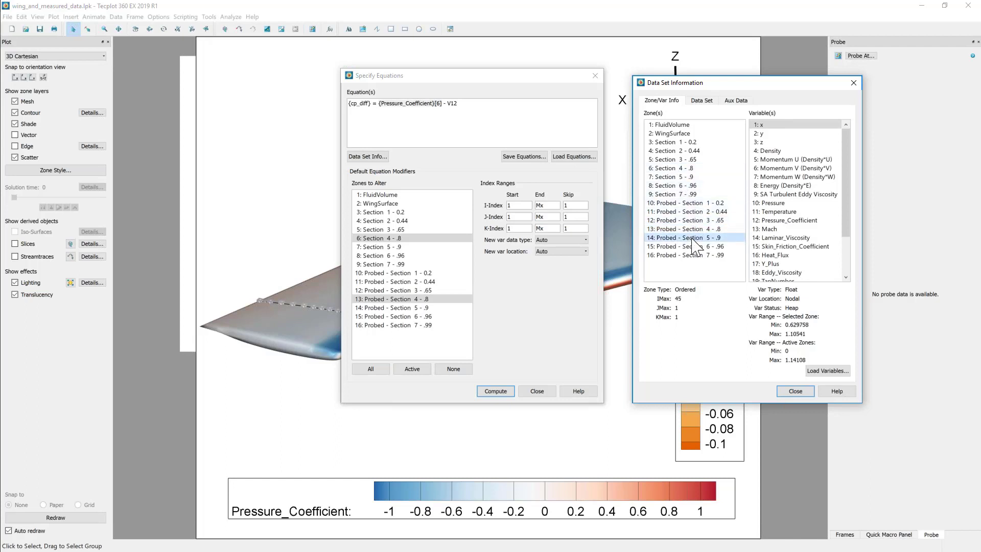
left_click(671, 168)
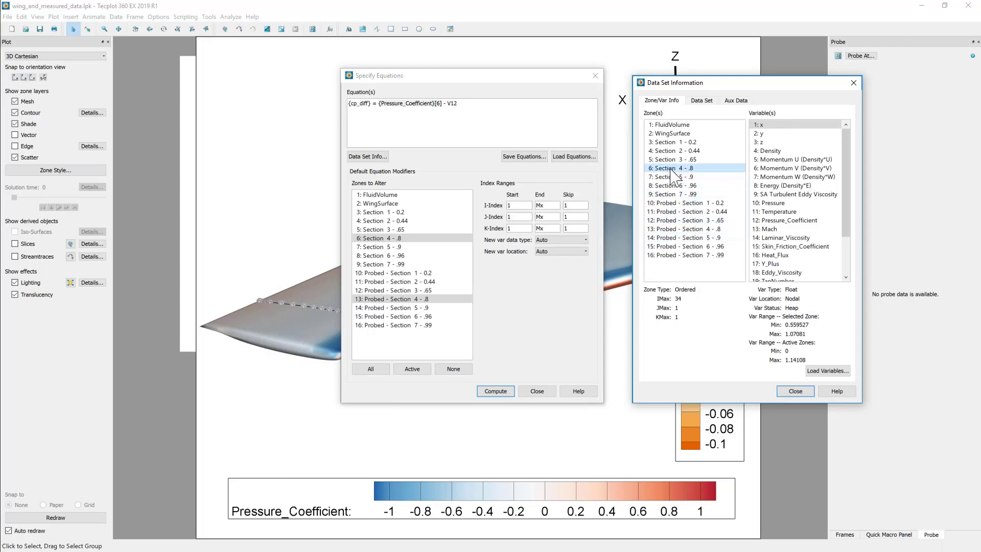
left_click(696, 238)
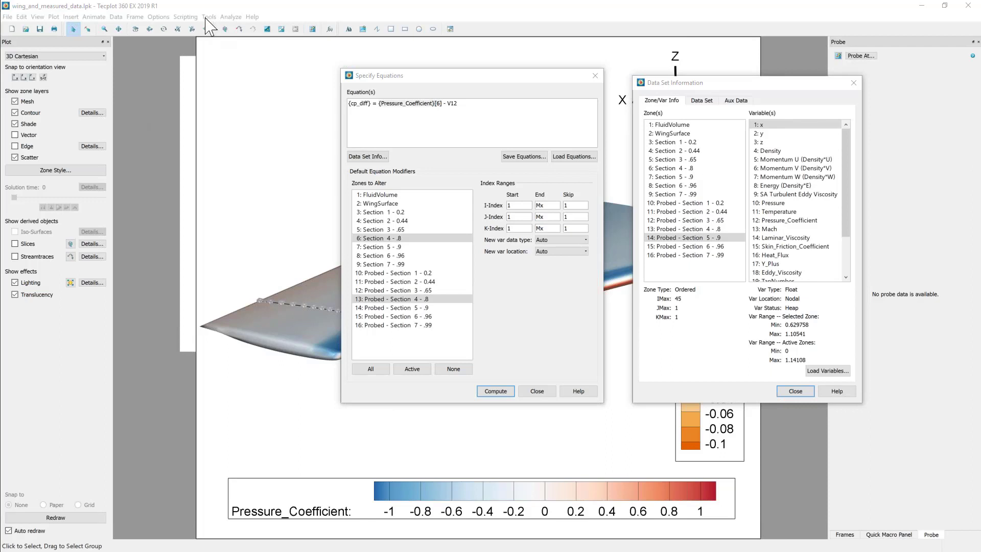
left_click(536, 391)
left_click(796, 391)
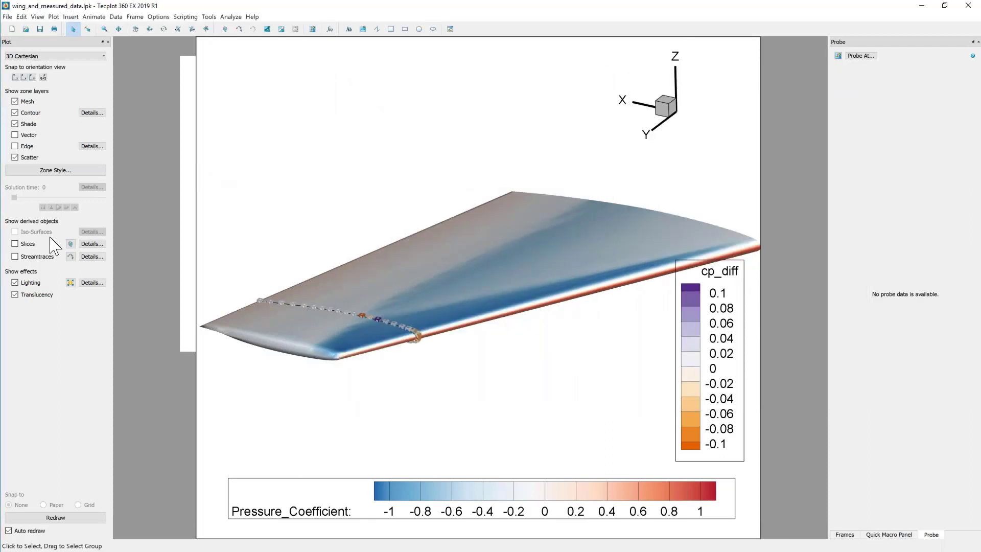
Step: Show slices on the wing plot and set slice group 1 to slice through Volume Zones
left_click(18, 244)
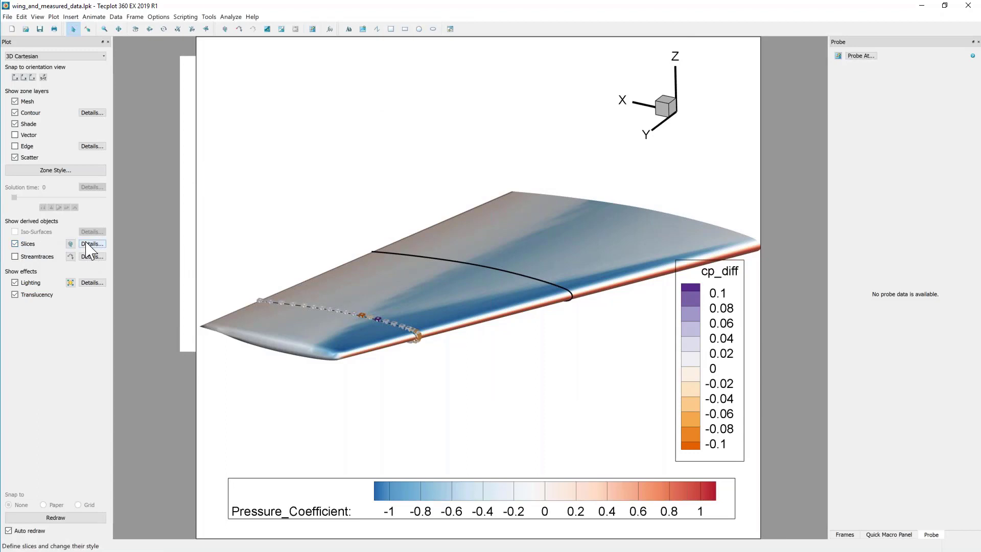
left_click(90, 245)
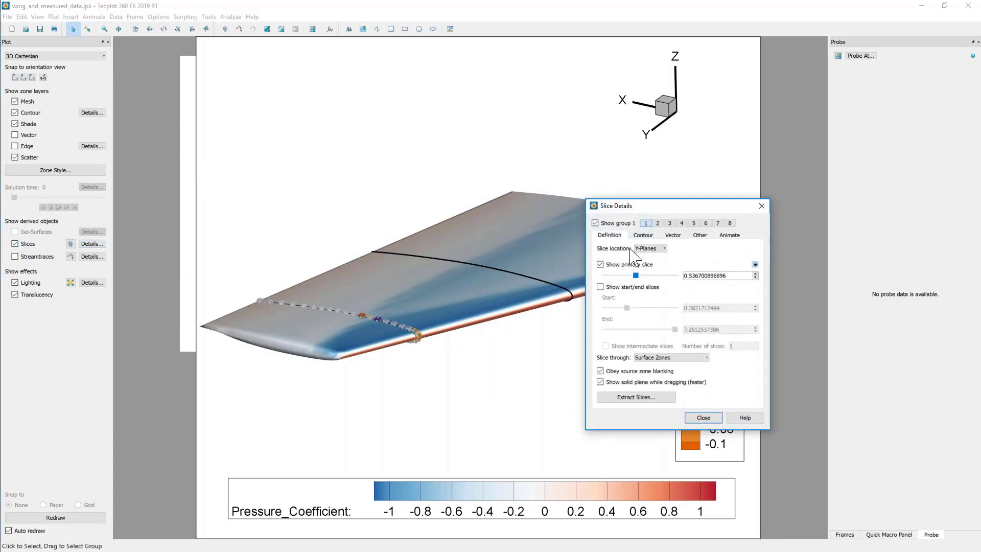
left_click(670, 358)
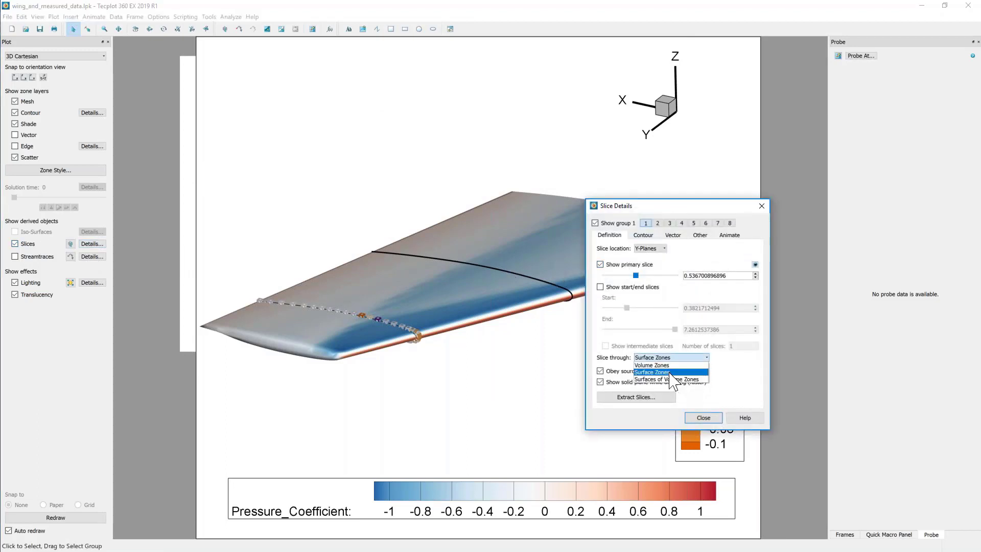
left_click(669, 366)
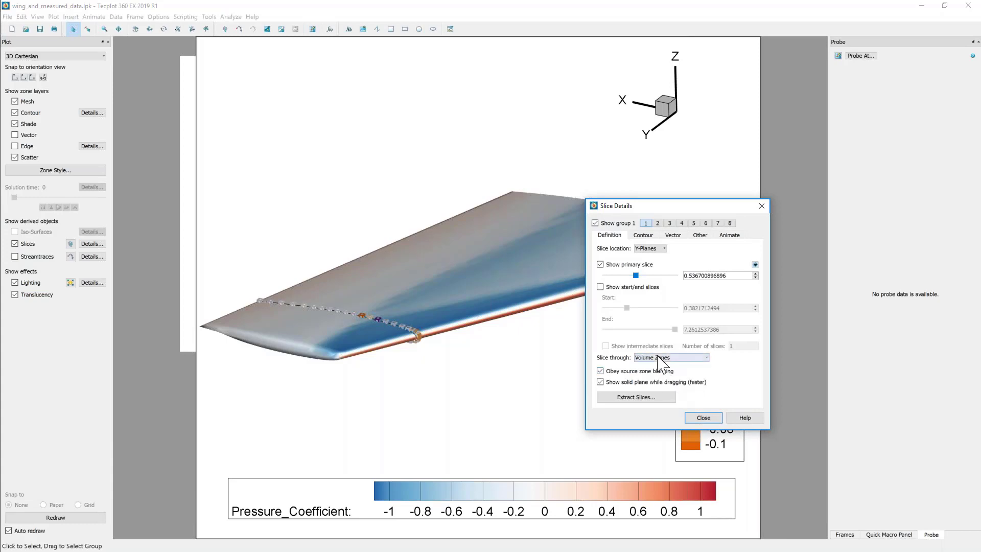
Step: Show the FluidVolume zone in the zone style settings, and close the zone style and slice dialogs
left_click(35, 172)
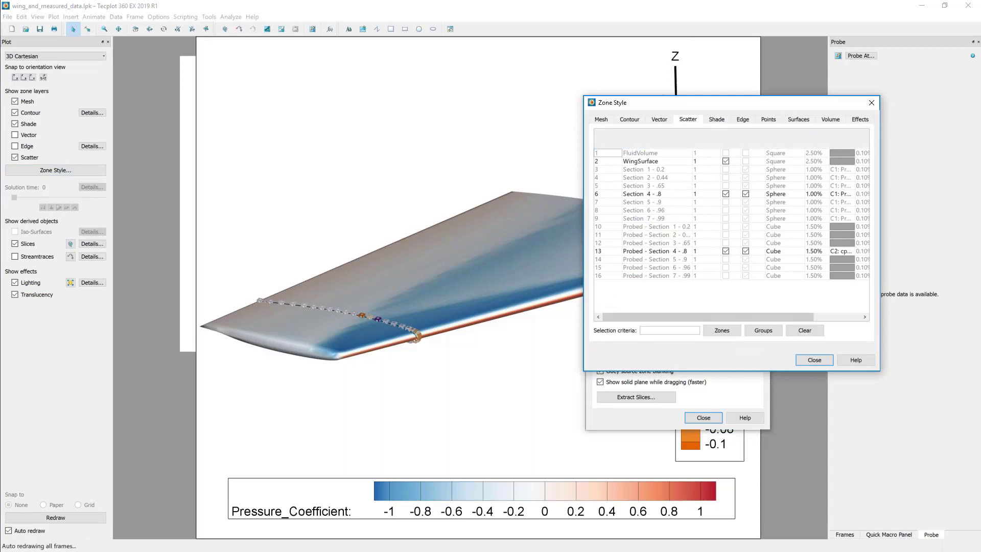
left_click(727, 154)
left_click(814, 360)
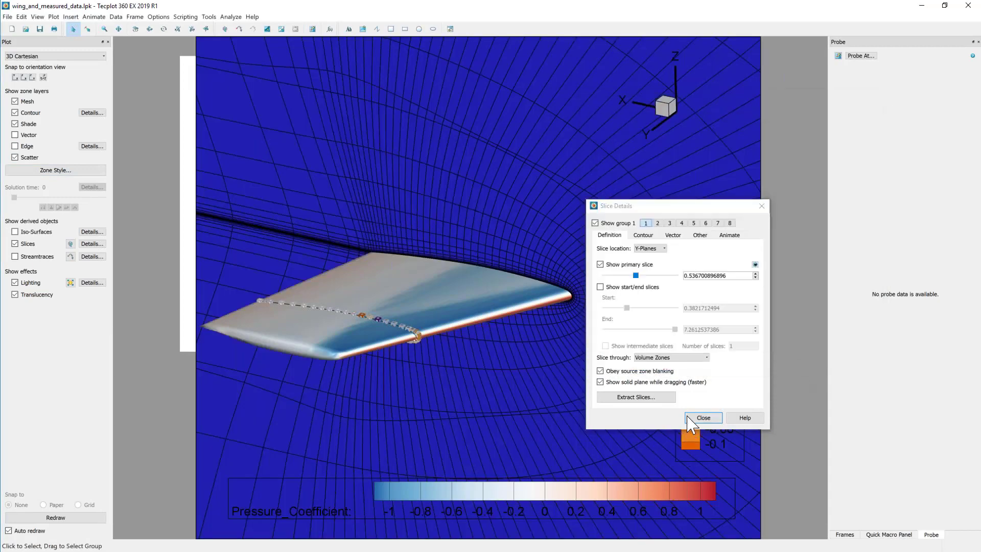
left_click(702, 418)
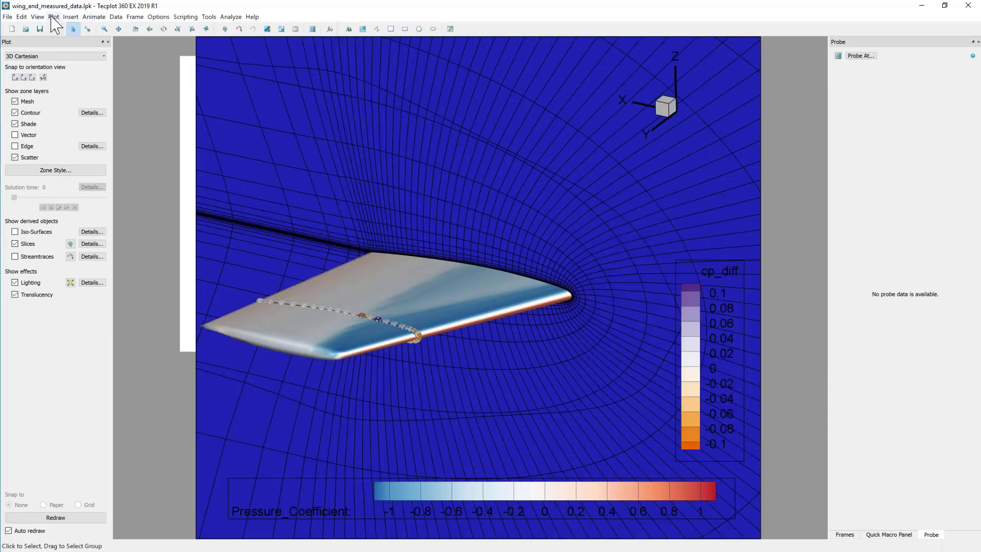
Step: Activate value blanking constraint 1 and set its blanking variable to 3: z
left_click(53, 17)
mouse_move(120, 170)
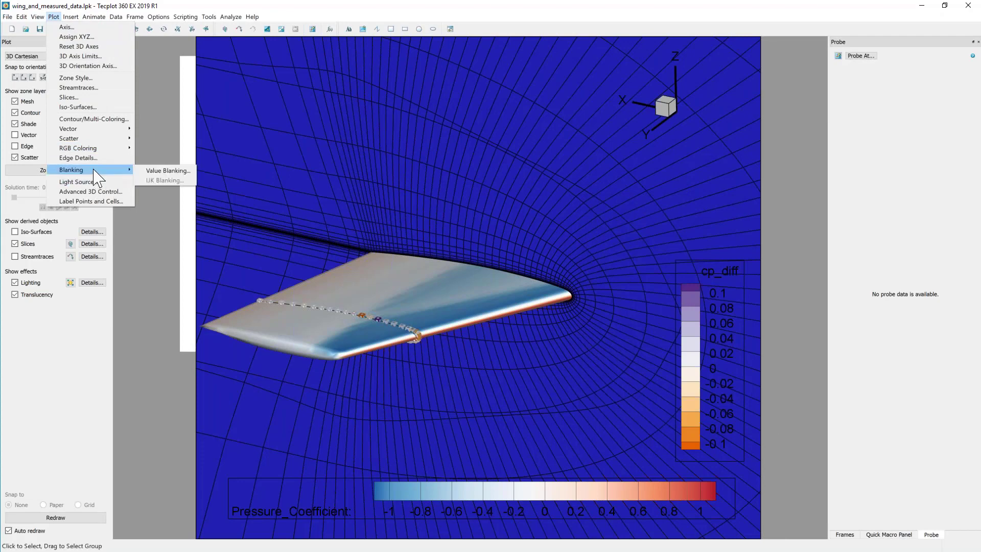
left_click(151, 171)
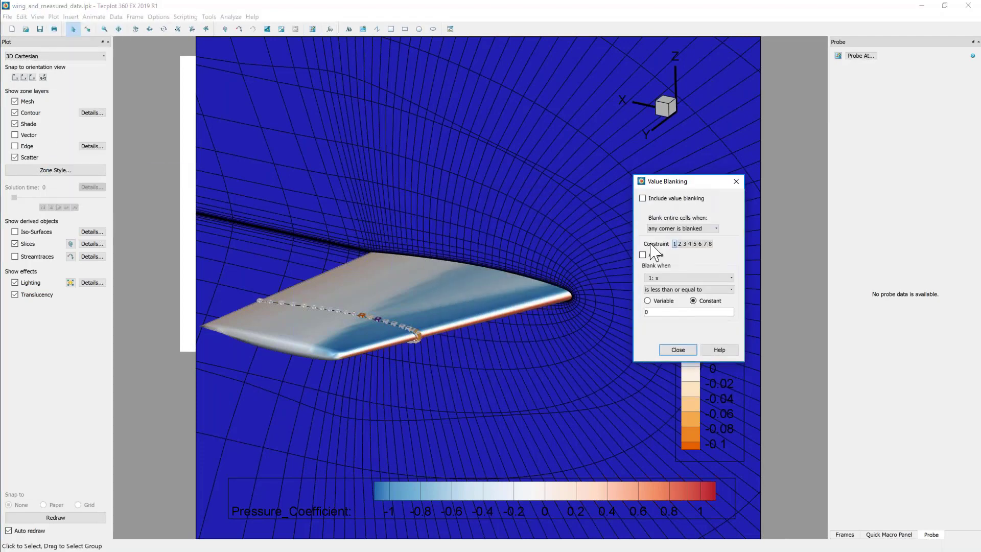
left_click(656, 256)
left_click(657, 279)
left_click(662, 299)
Step: Set the constraint to blank where z is greater than the constant 0.08, and include value blanking in the wing plot
left_click(668, 290)
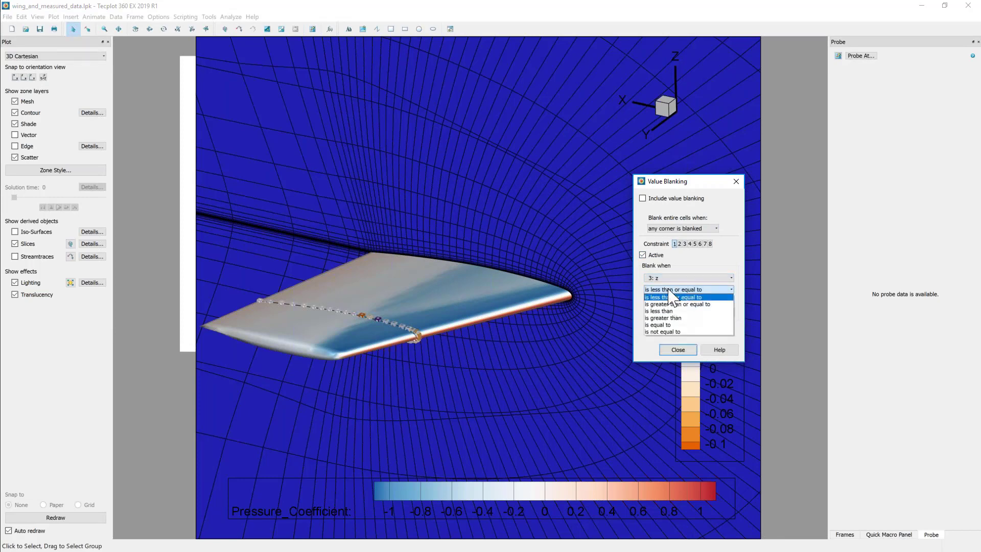
left_click(679, 271)
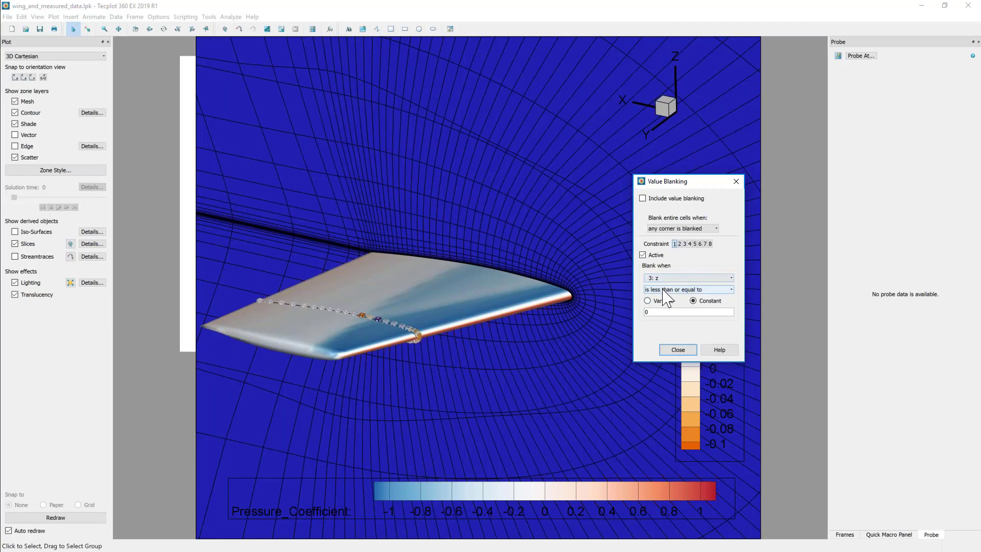
left_click(664, 290)
left_click(659, 329)
left_click(651, 312)
type(".08")
left_click(658, 198)
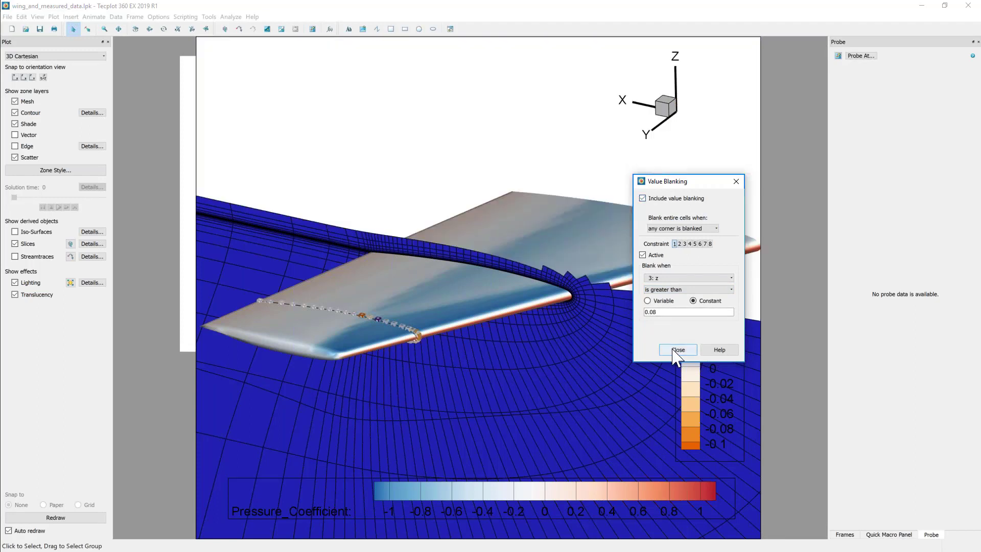
left_click(674, 350)
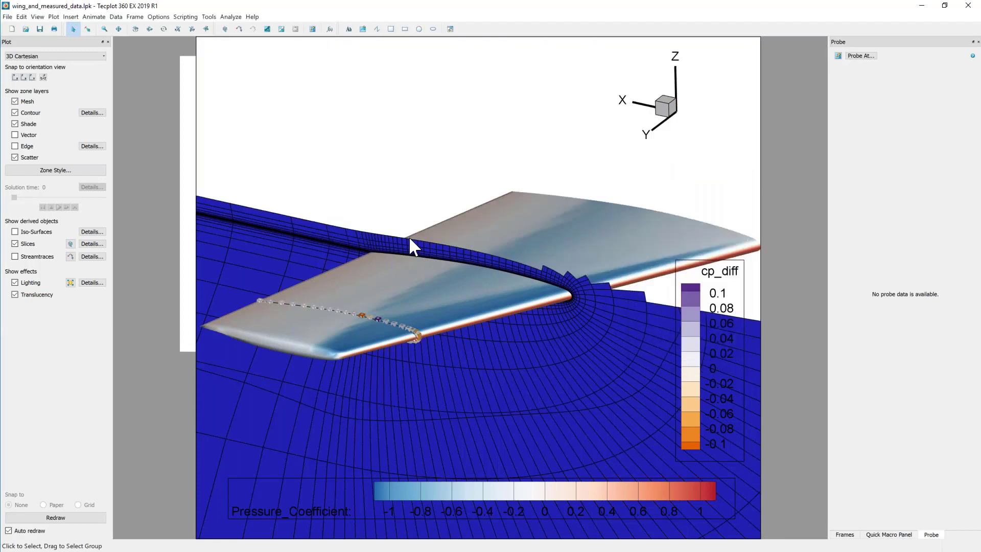
right_click_drag(453, 340, 475, 256, "ctrl")
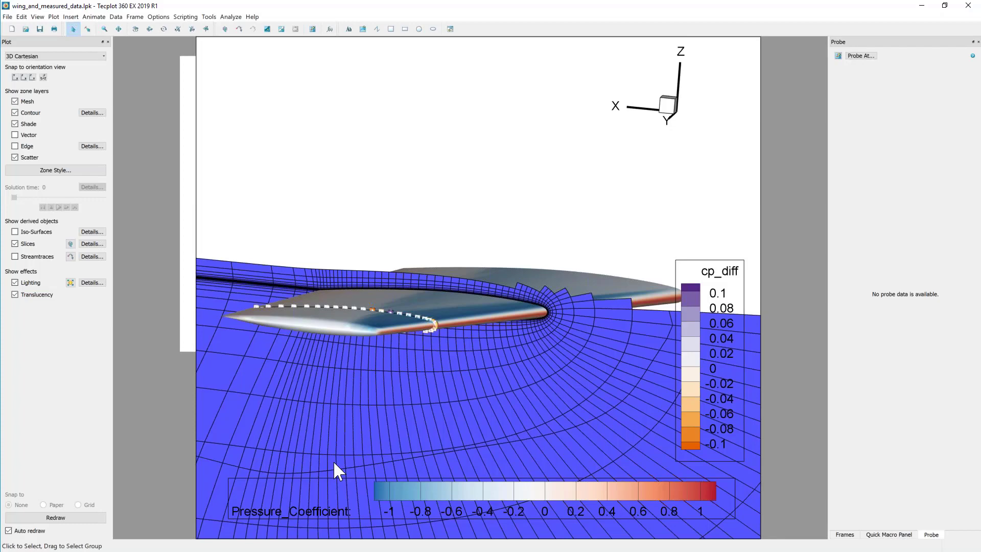
Step: Try zone reference [13] on V12 in the cp_diff equation with Probed - Section 4 as the zone to alter, and remove the reference
left_click(116, 17)
mouse_move(125, 28)
left_click(219, 29)
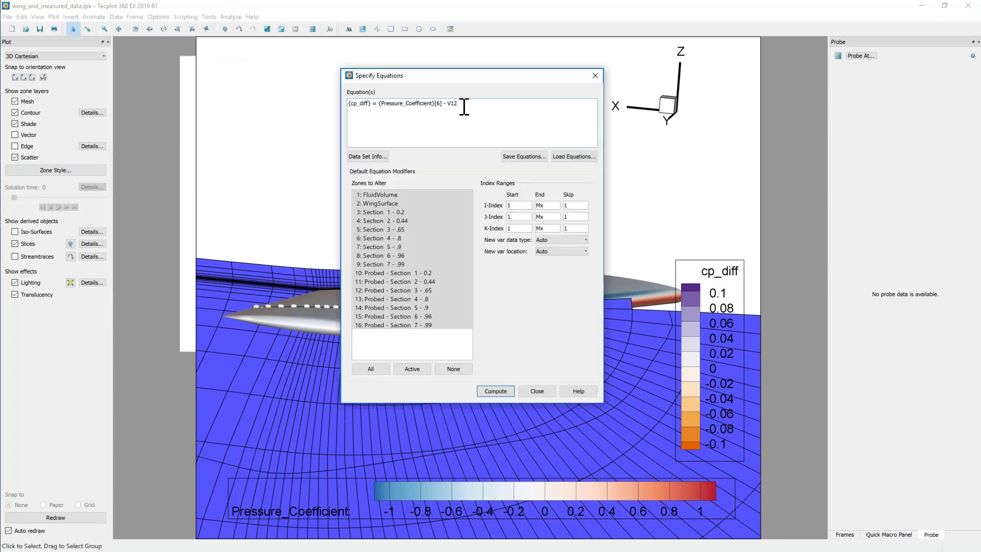
type("1")
left_click(437, 299)
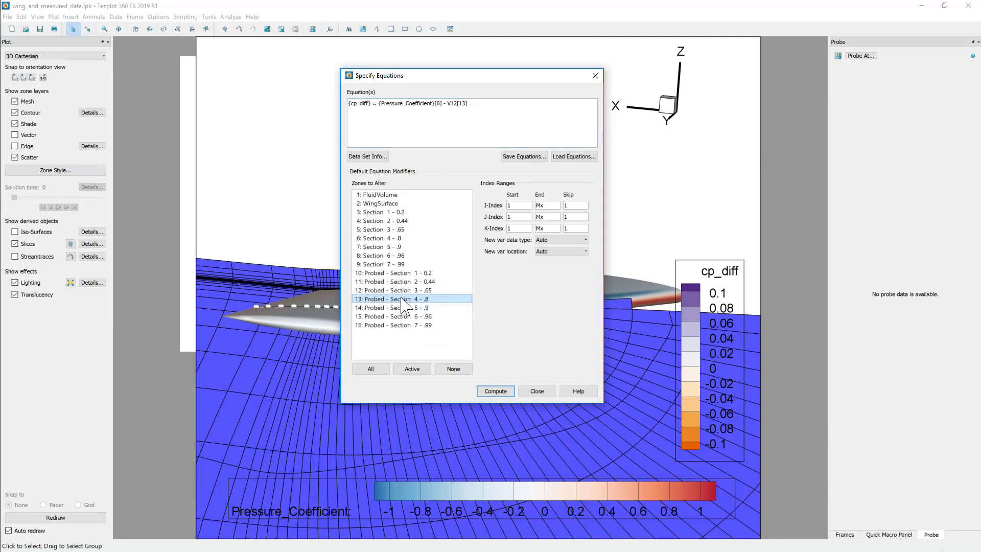
left_click_drag(457, 103, 475, 105)
key("Delete")
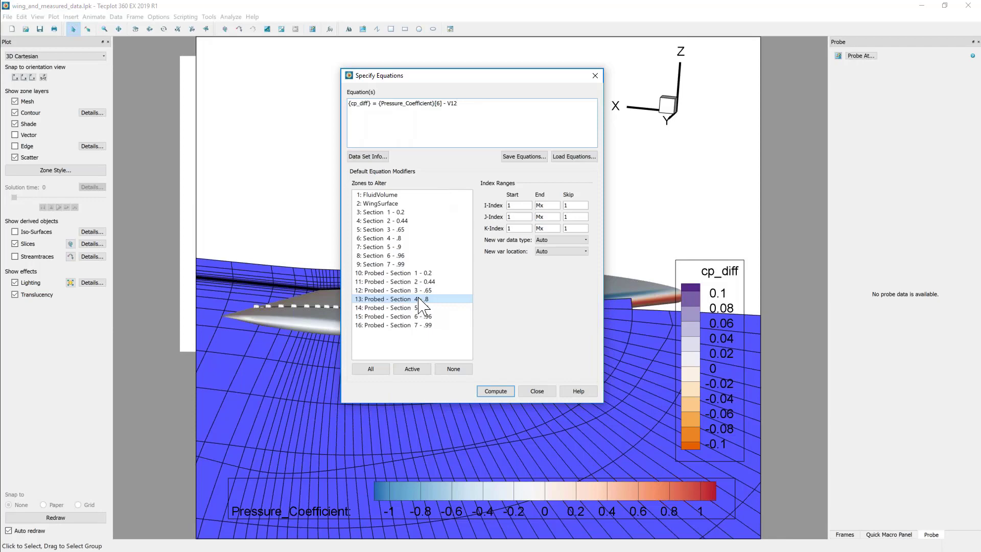
Step: Try to compute {cp_diff} = {Pressure_Coefficient}[6] - V12 for all probed section zones 10 to 16, and close the equation dialog
left_click_drag(389, 273, 420, 332)
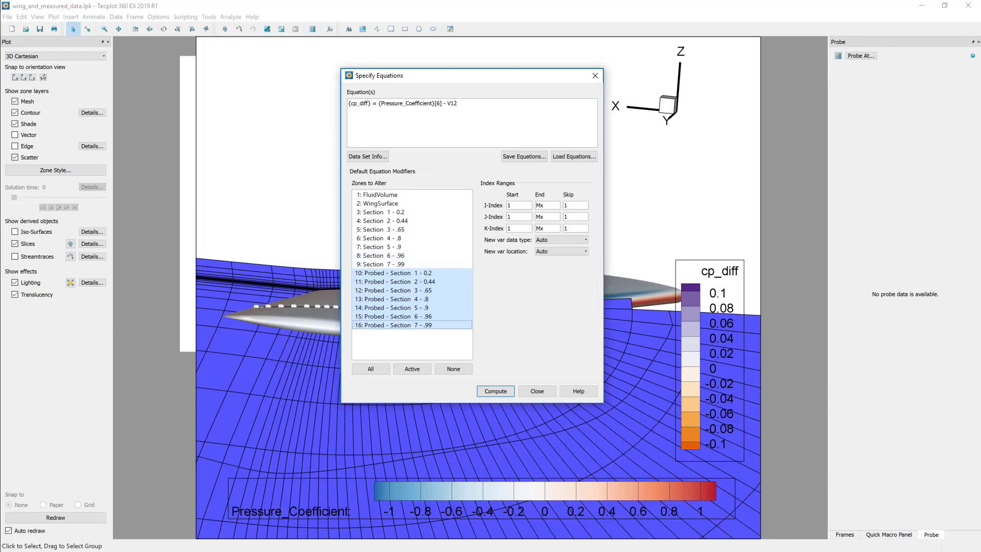
left_click(495, 392)
left_click(446, 275)
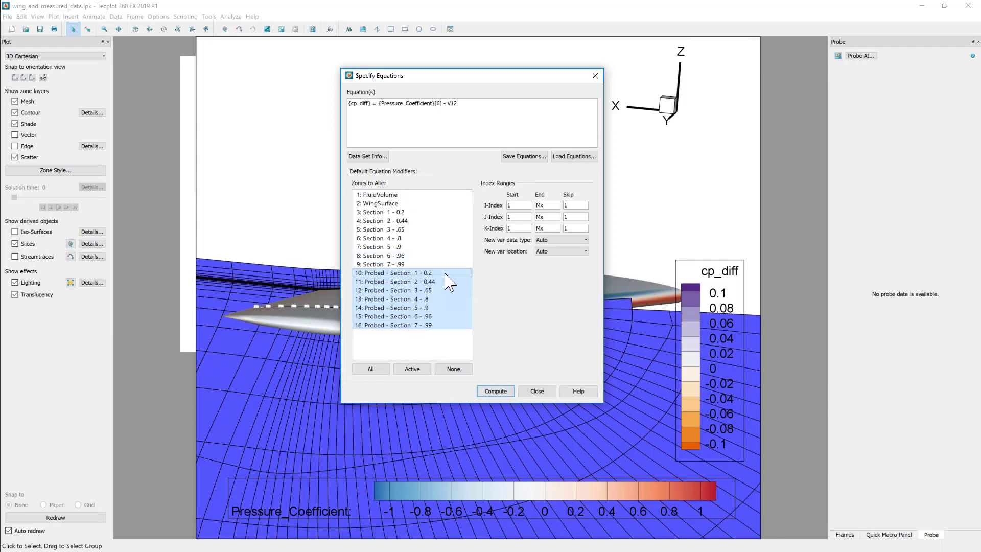
left_click(440, 326, "shift")
left_click(495, 391)
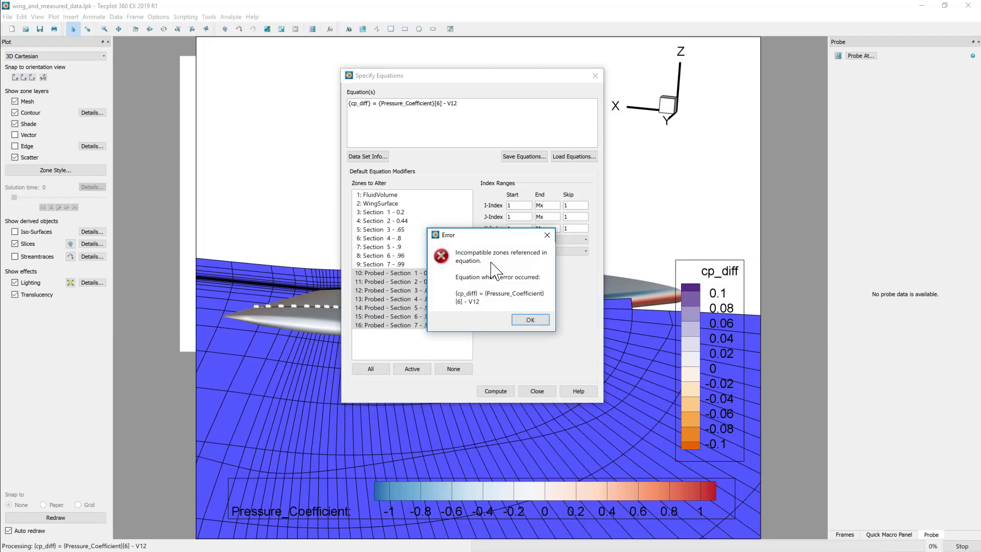
left_click_drag(496, 236, 640, 238)
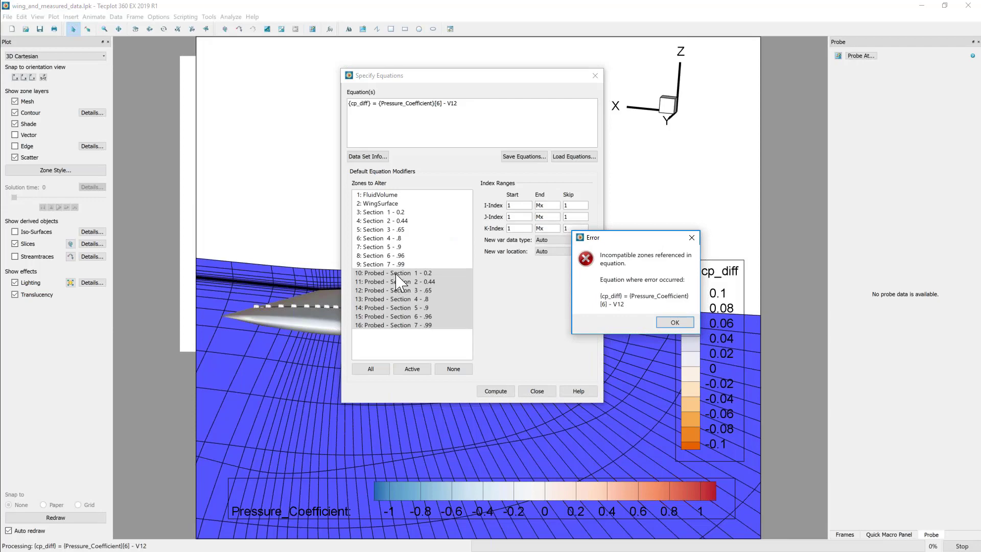
left_click(671, 324)
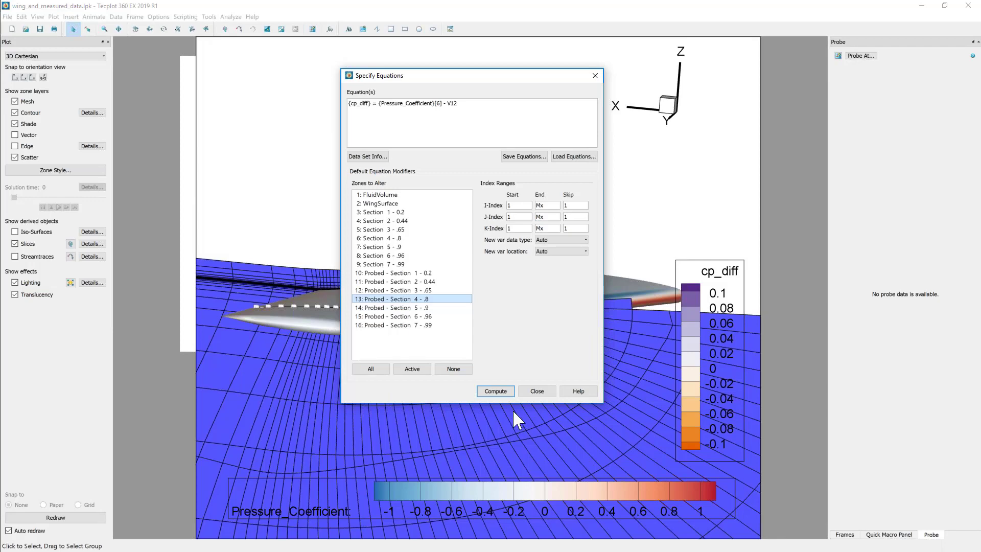
left_click(529, 391)
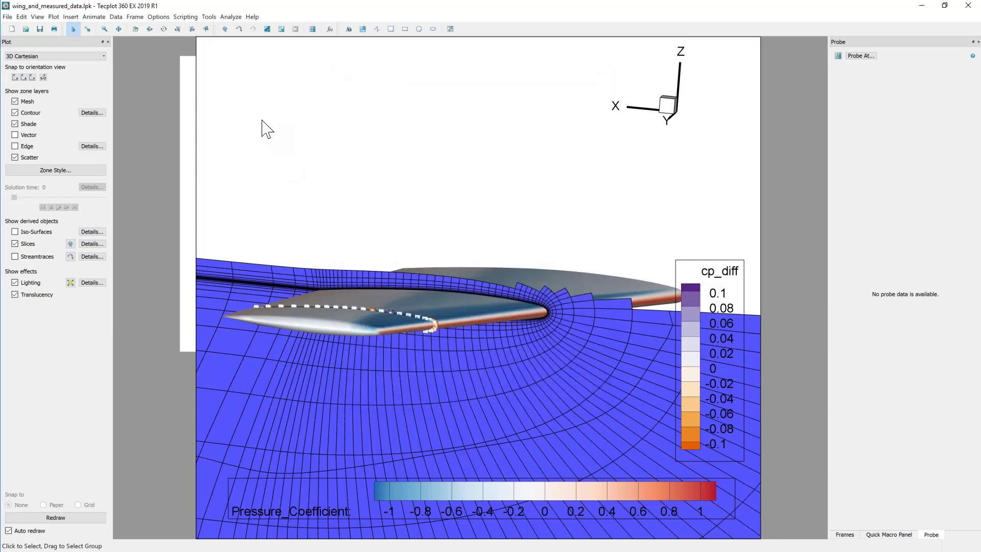
Step: Calculate the Grid K Unit Normal (vector) function at the nodes without normalization
left_click(231, 17)
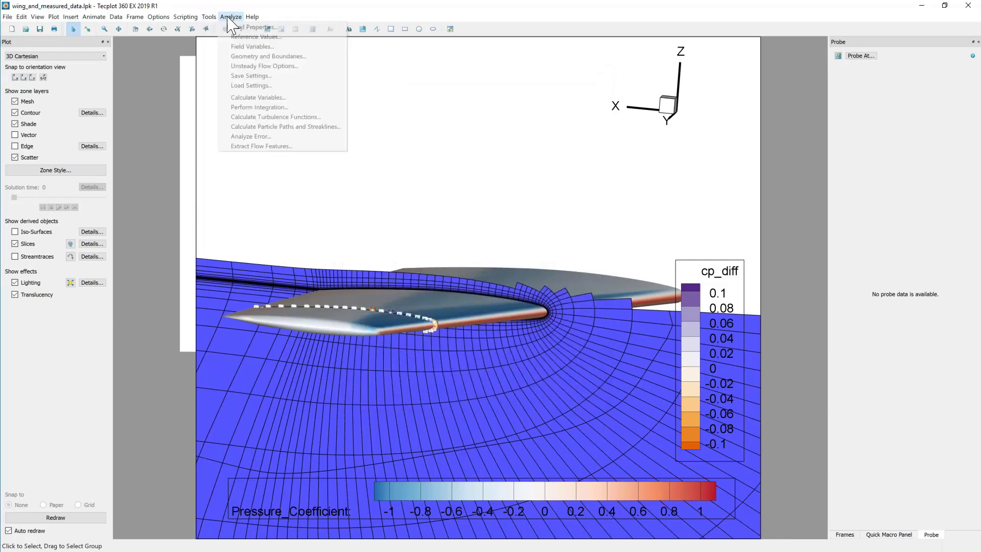
left_click(258, 98)
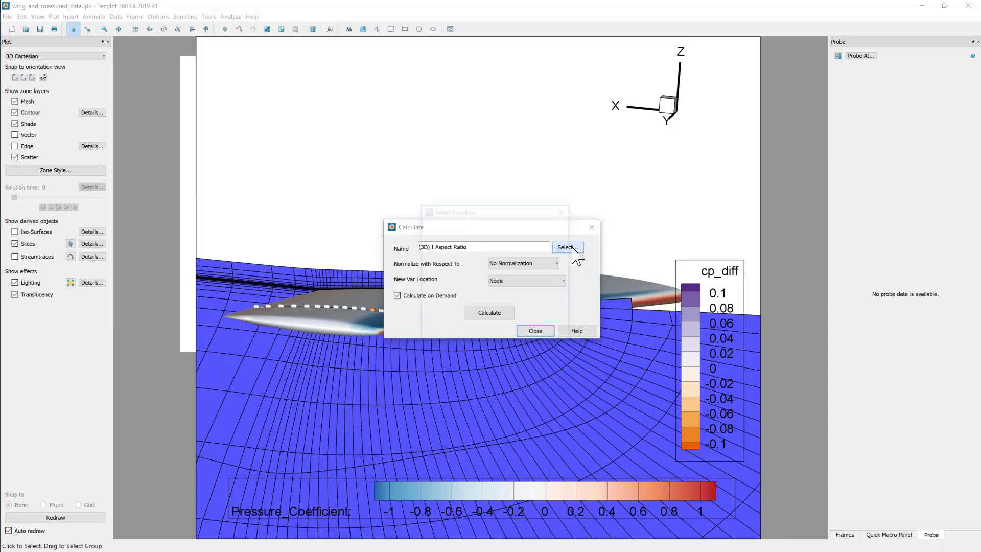
left_click(573, 249)
scroll(473, 288, "down", 6)
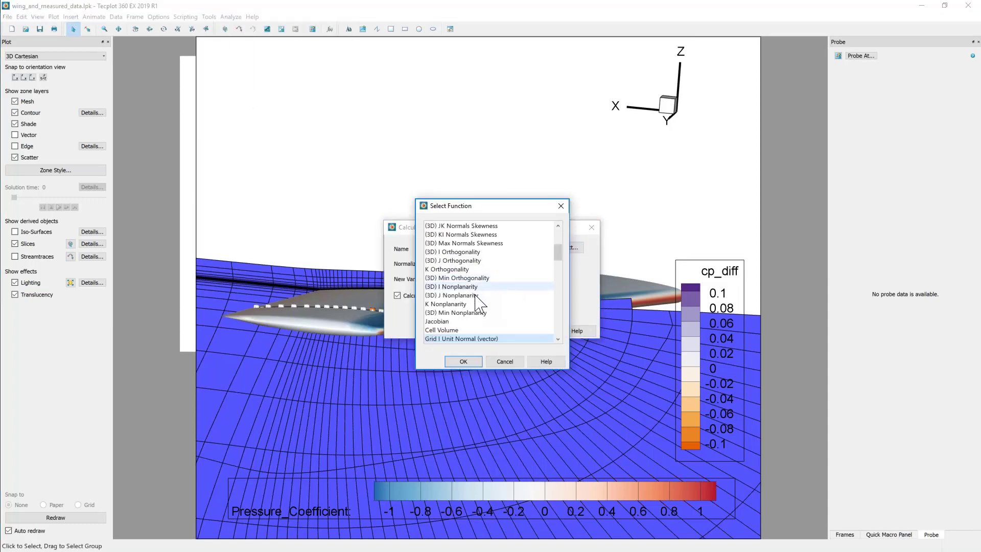
left_click(465, 330)
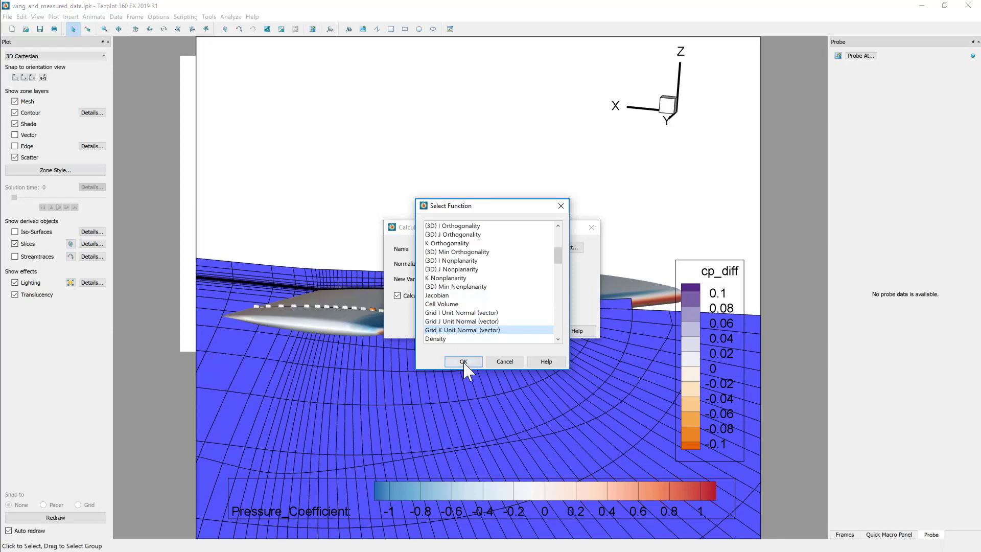
left_click(463, 361)
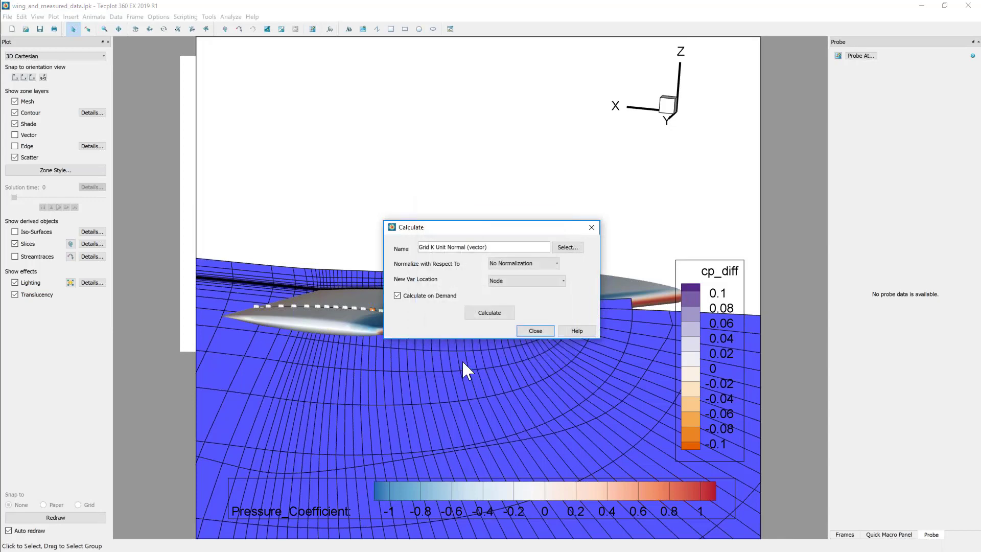
left_click(488, 313)
left_click(531, 300)
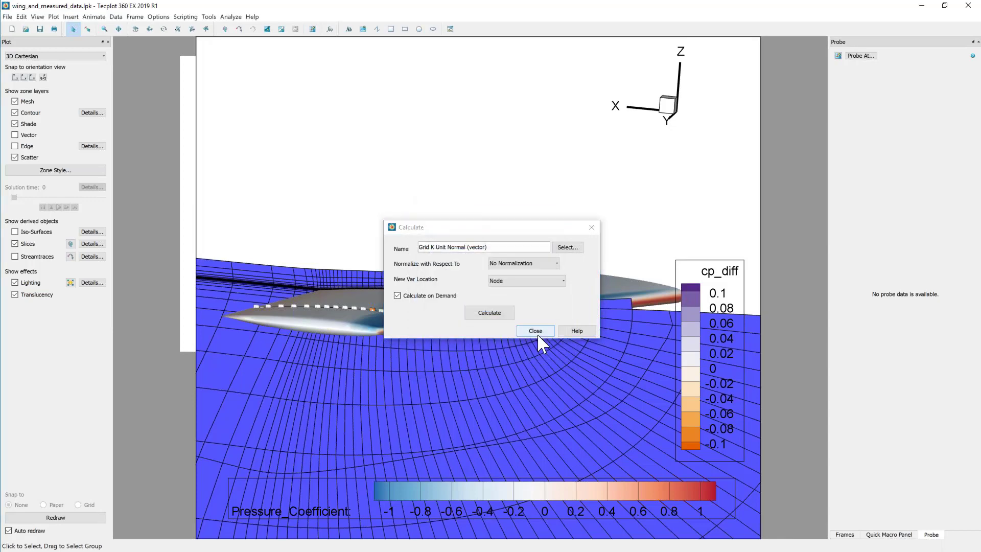
left_click(536, 331)
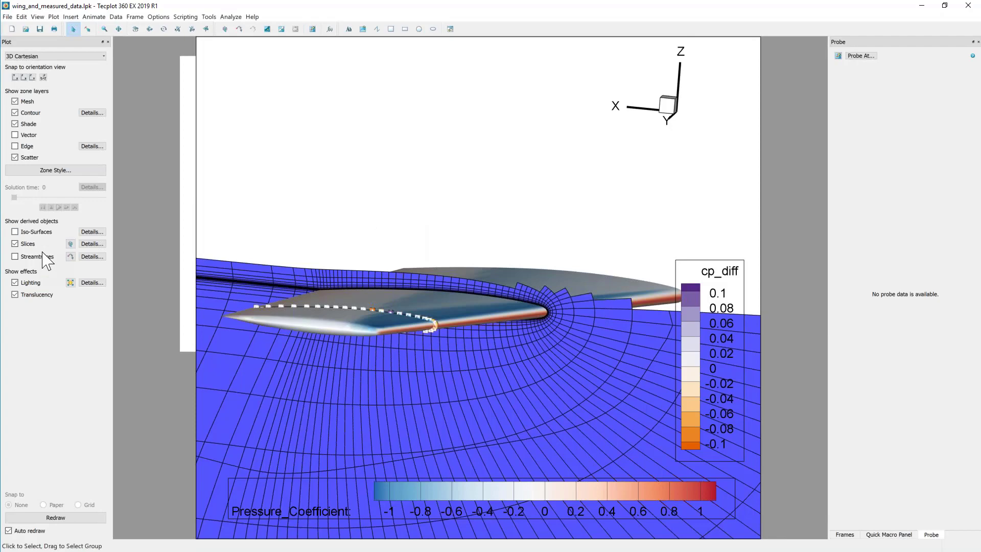
Step: Show vectors on the wing plot using the X, Y and Z Grid K Unit Normal variables as U, V and W
left_click(28, 137)
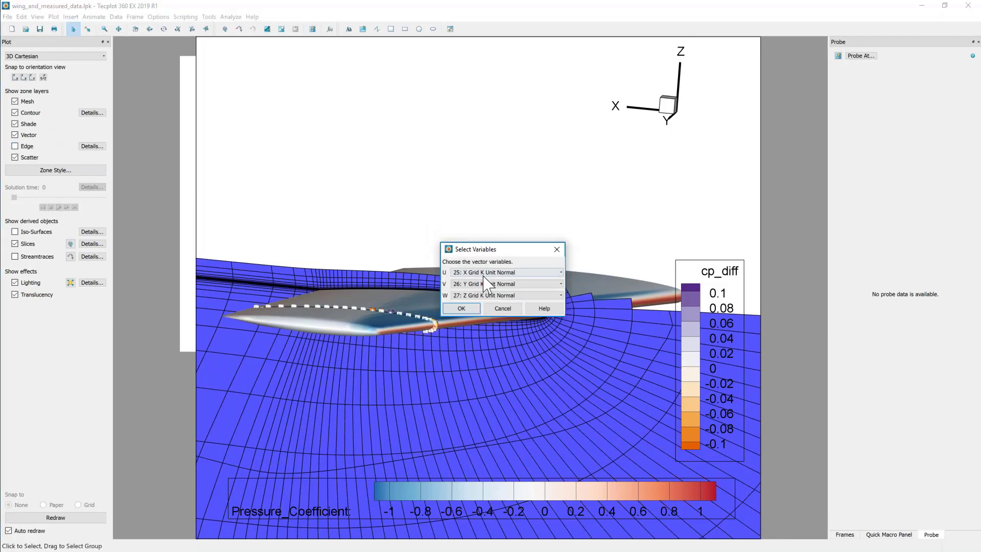
left_click(461, 309)
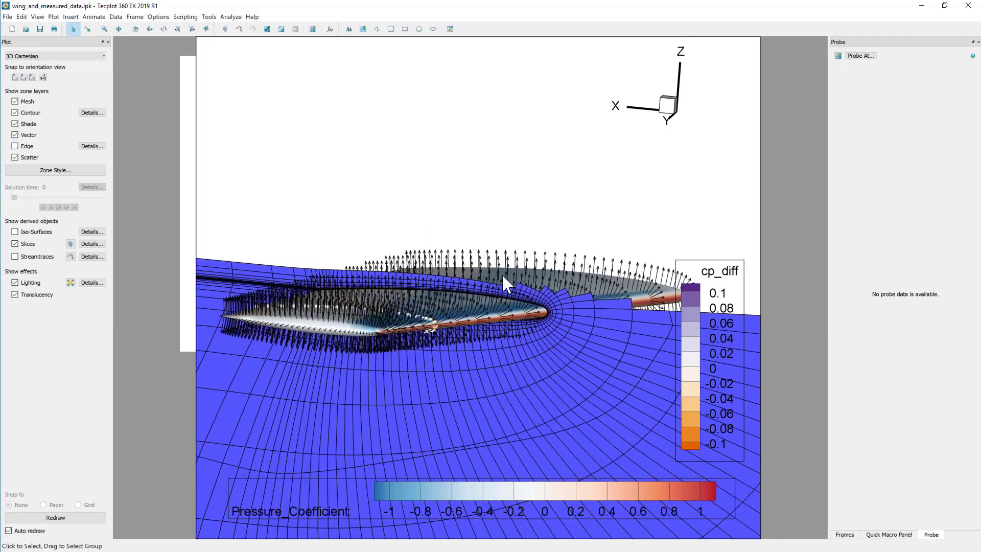
middle_click_drag(502, 274, 452, 343)
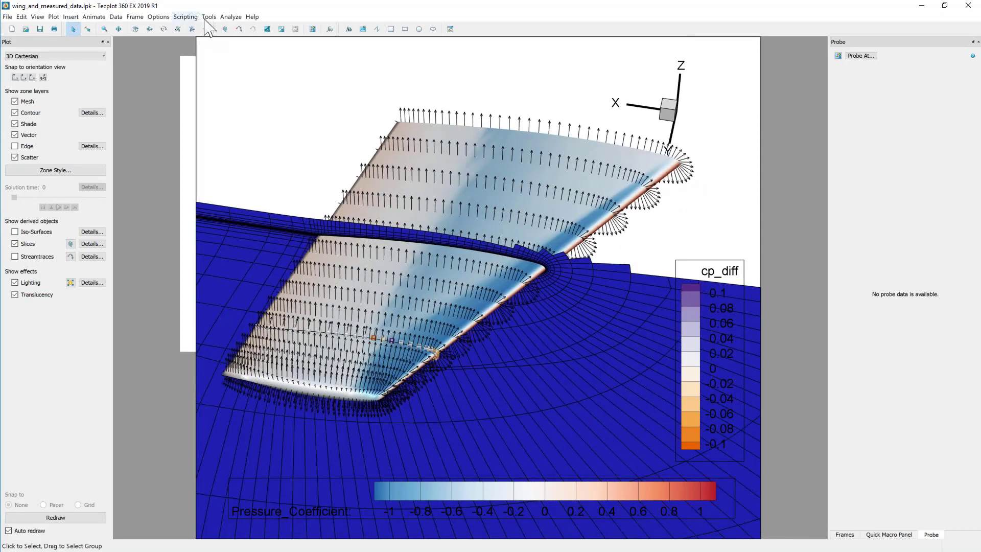
Step: Choose Cell Center as the new variable location for Grid K Unit Normal, and close the calculation dialog without calculating
left_click(231, 17)
left_click(259, 98)
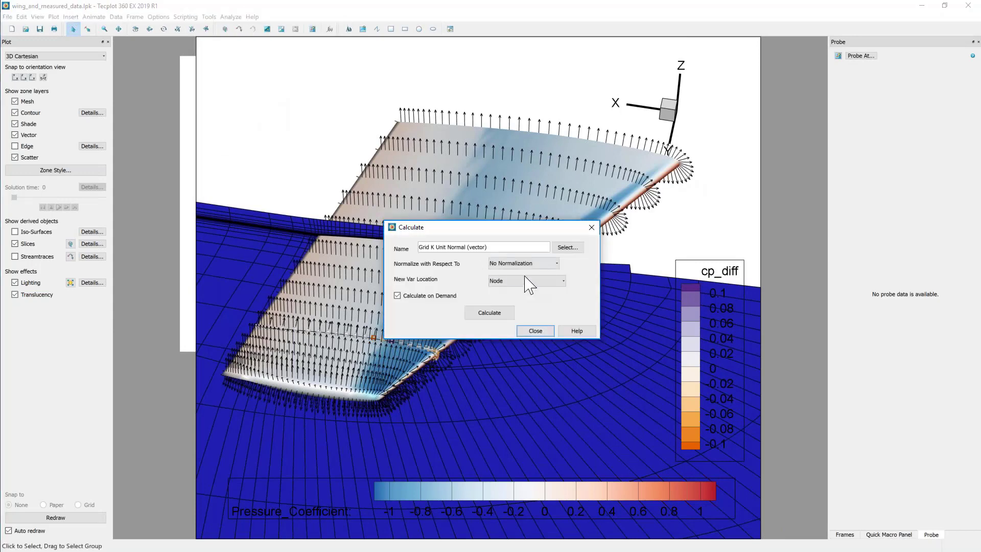
left_click(523, 281)
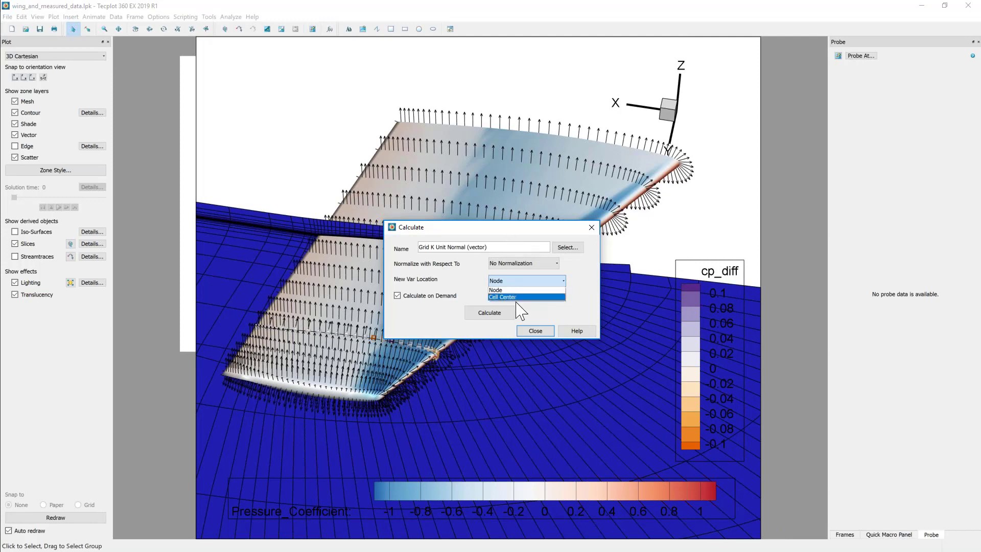
left_click(506, 297)
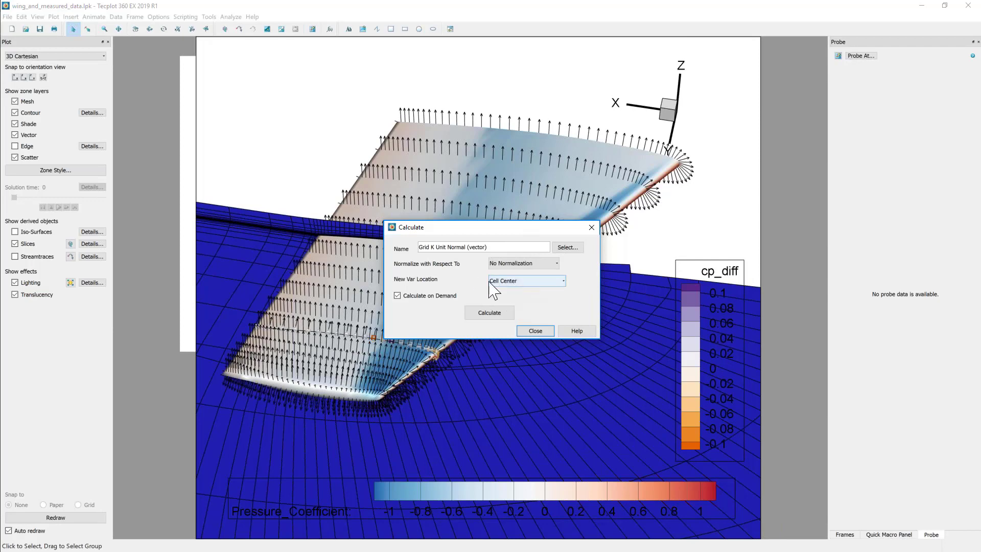
left_click(534, 332)
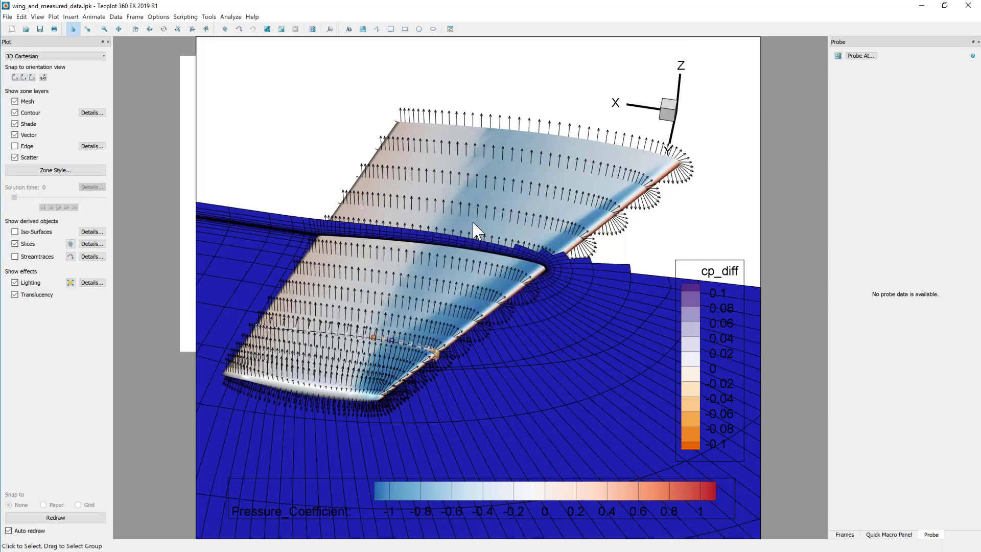
Step: Examine the grid K unit normal vectors on the wing surface close to the volume slice
middle_click_drag(398, 304, 378, 267)
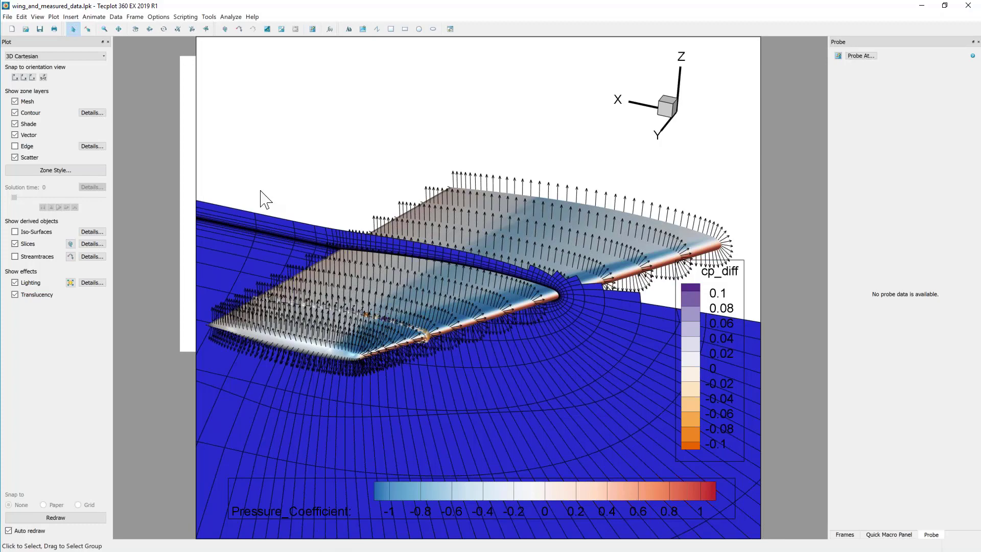
middle_click_drag(442, 385, 429, 173)
middle_click_drag(413, 444, 396, 162)
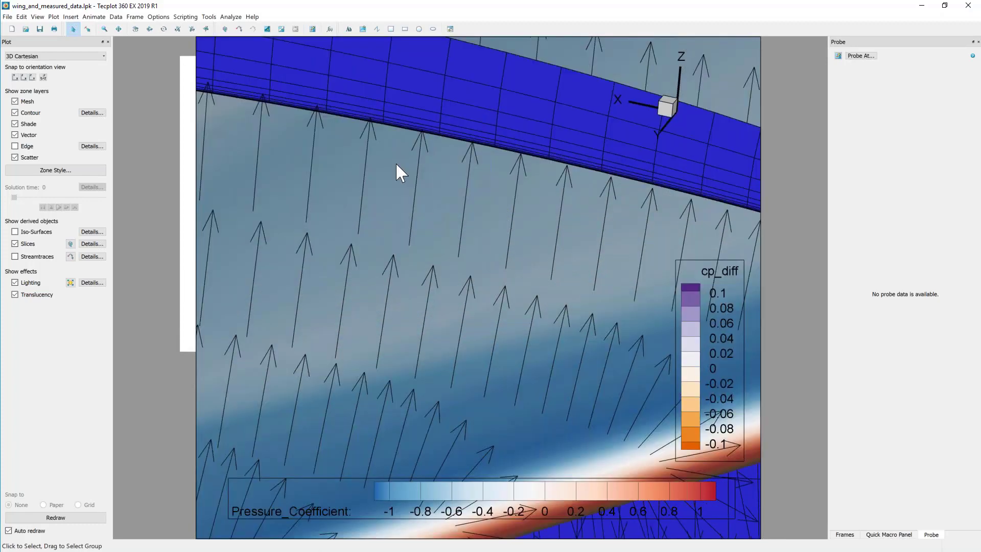
right_click_drag(396, 162, 426, 354)
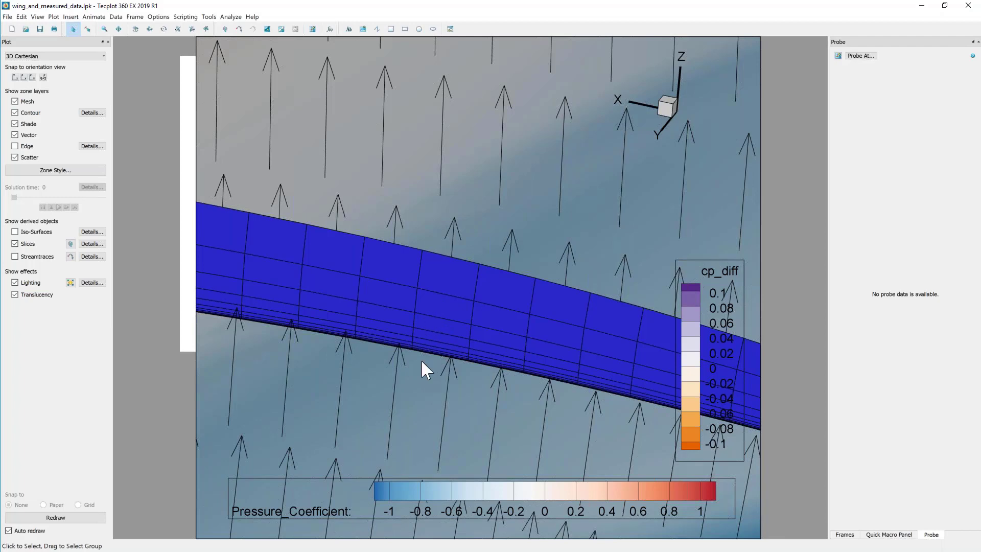
scroll(446, 228, "down", 5)
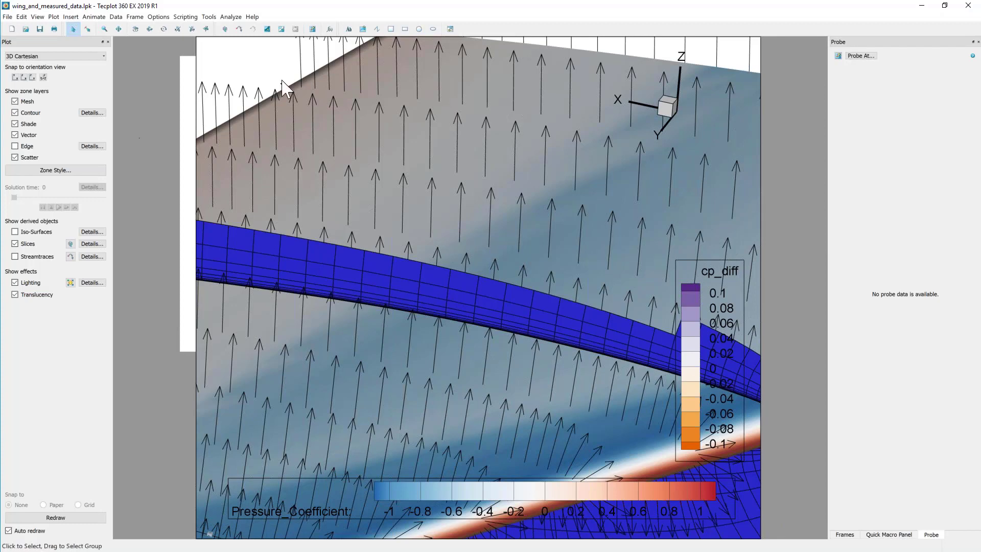
Step: Turn off the display of vectors and slices so only the wing surface contours remain, with the Polyline tool active
left_click(377, 28)
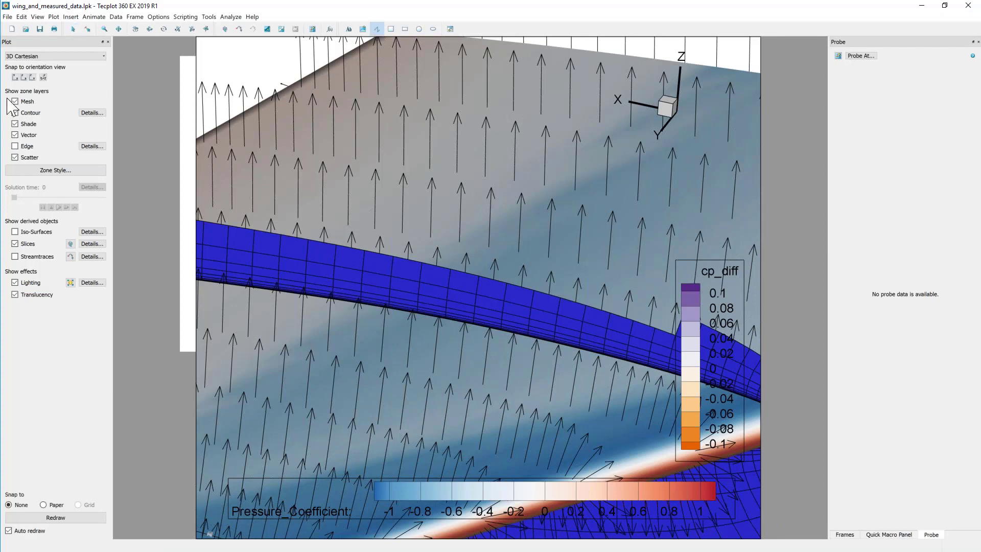
left_click(15, 135)
left_click(14, 243)
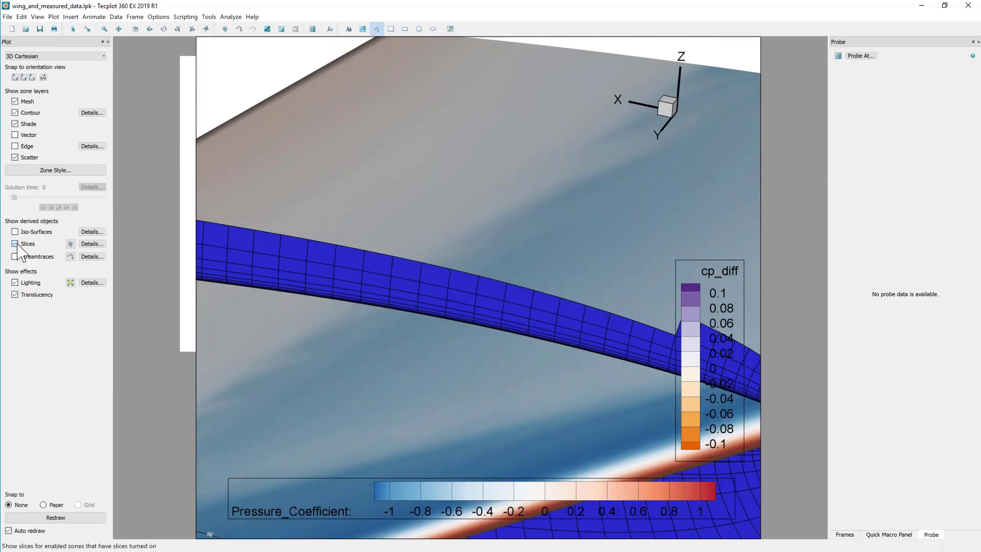
Step: Draw an open polyline of three segments over the wing surface and finish it
left_click(274, 184)
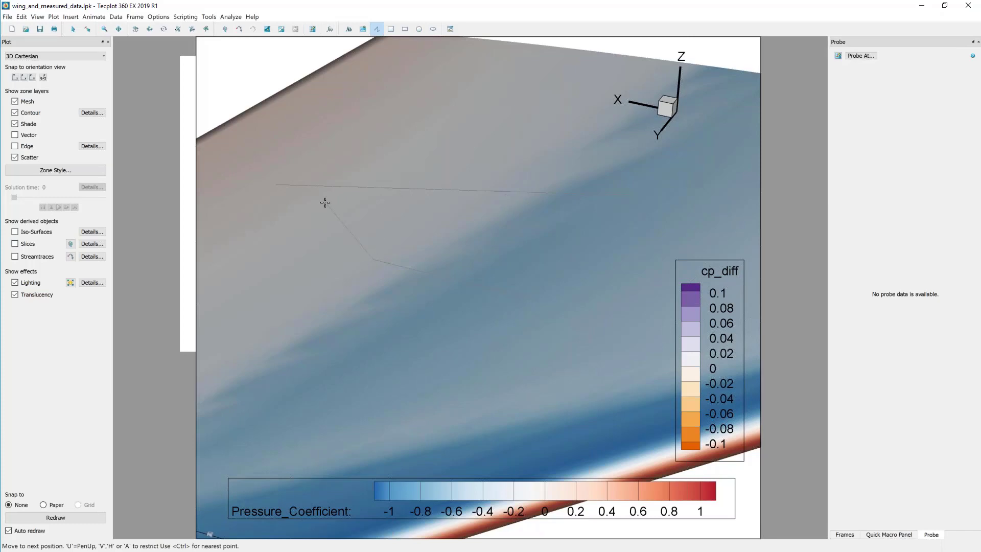
key("v")
key("h")
key("u")
key("Escape")
Step: Show only the FluidVolume zone in the zone style settings, hiding all other zones
left_click(45, 172)
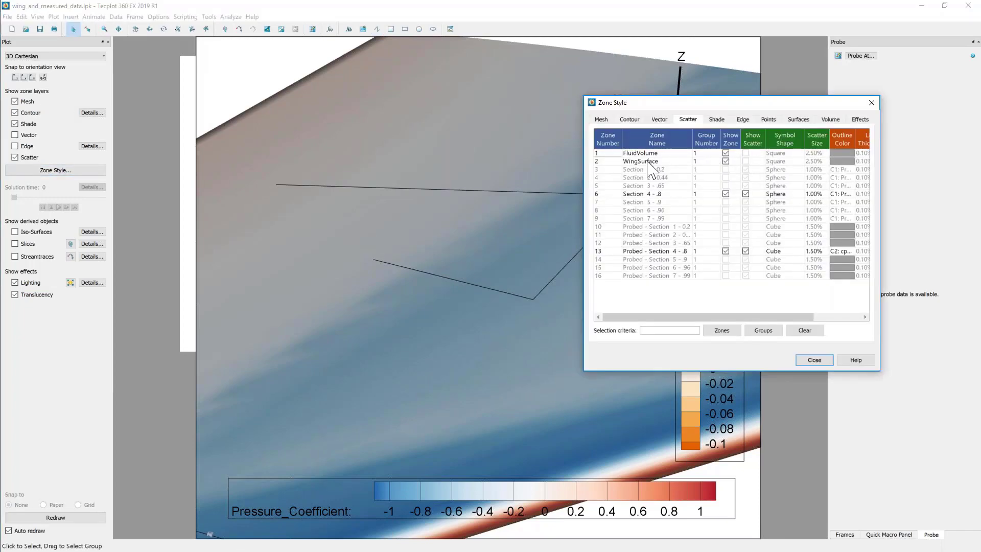
scroll(401, 265, "down", 5)
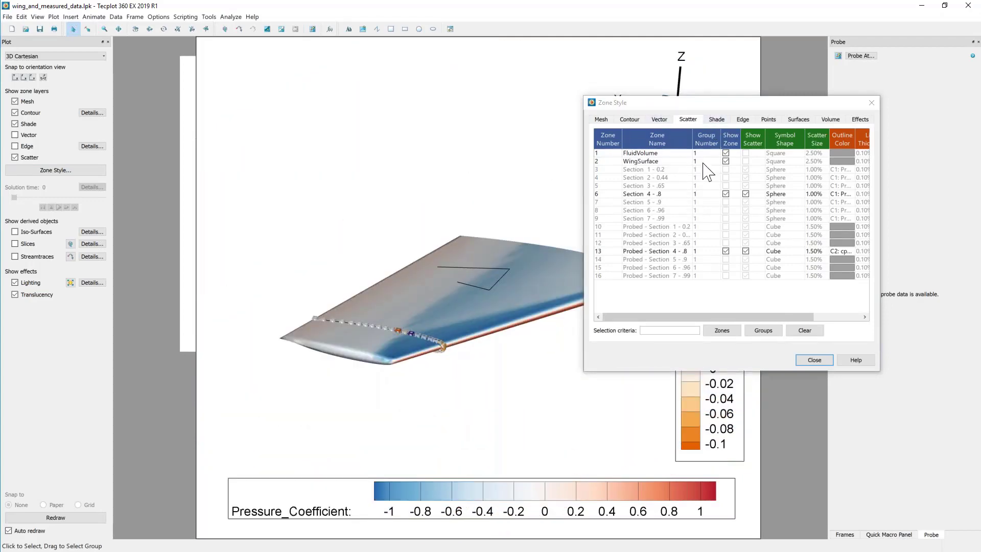
left_click_drag(703, 163, 715, 278)
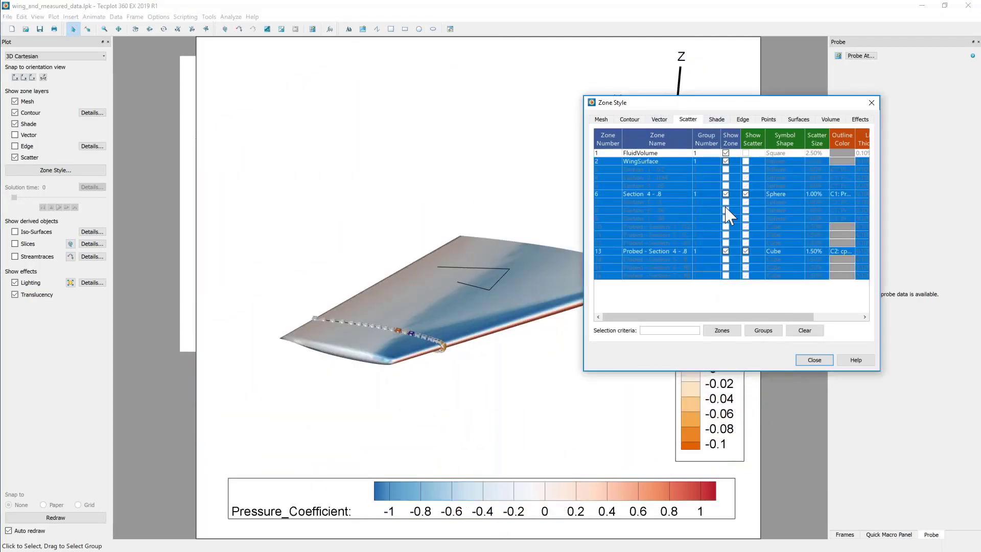
left_click(734, 155)
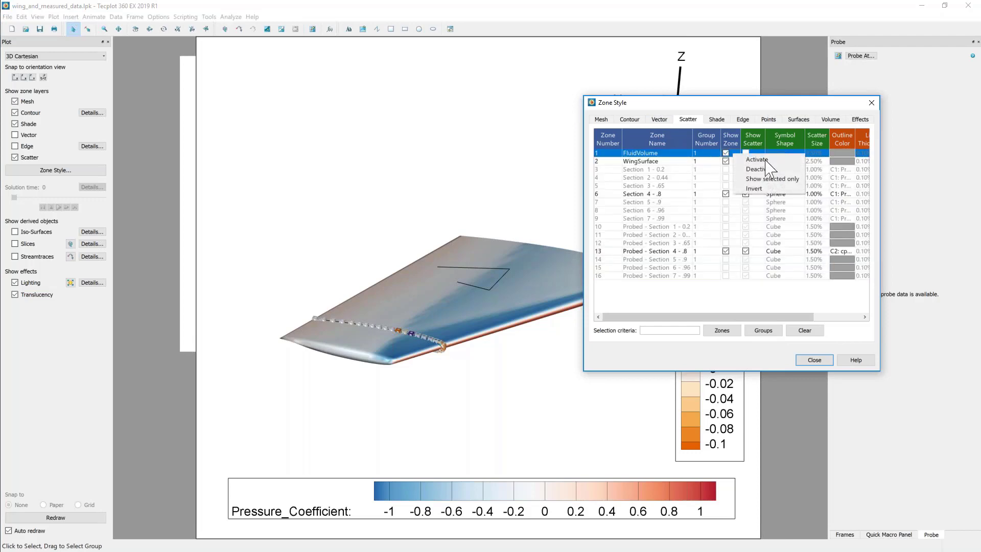
left_click(772, 179)
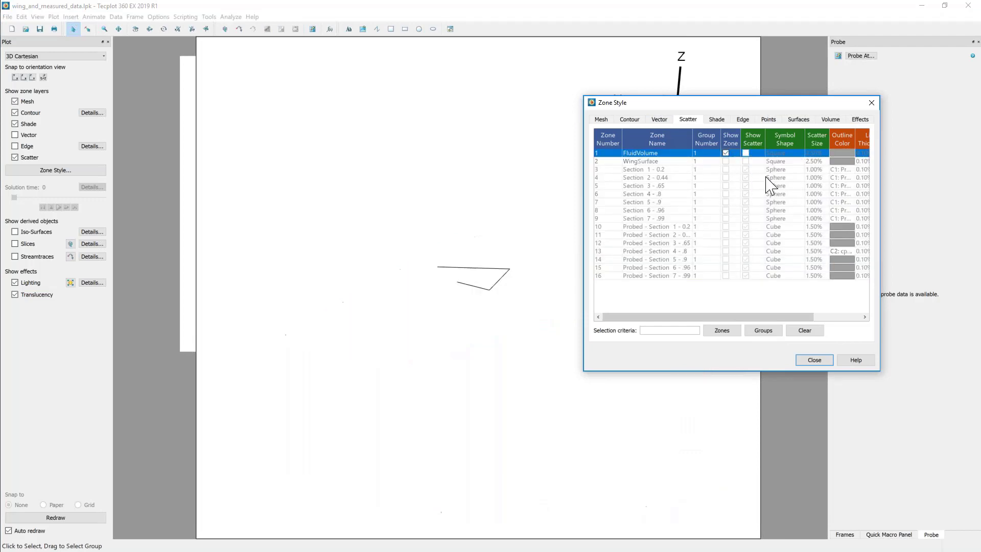
Step: Set the FluidVolume zone's surfaces to plot to Boundary cell faces
left_click(806, 121)
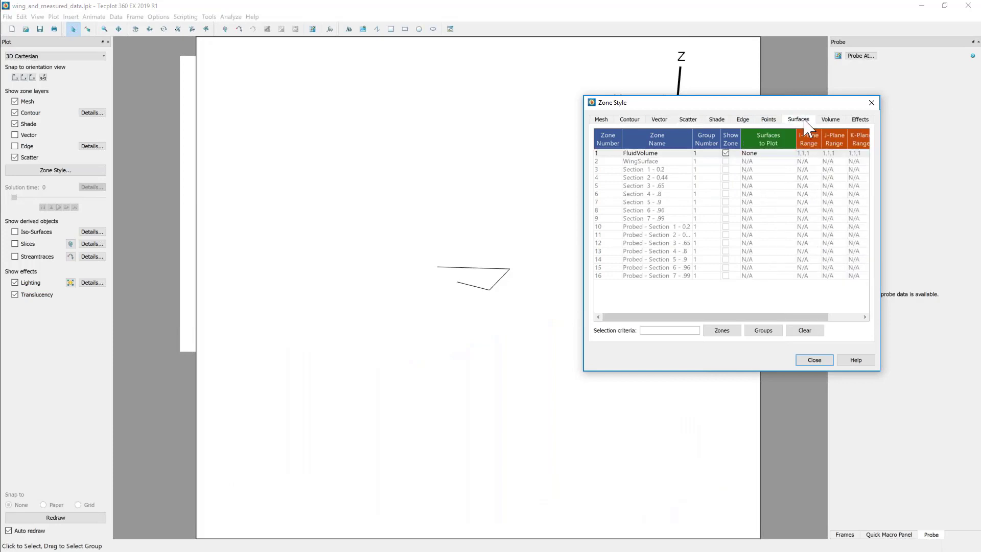
left_click(765, 153)
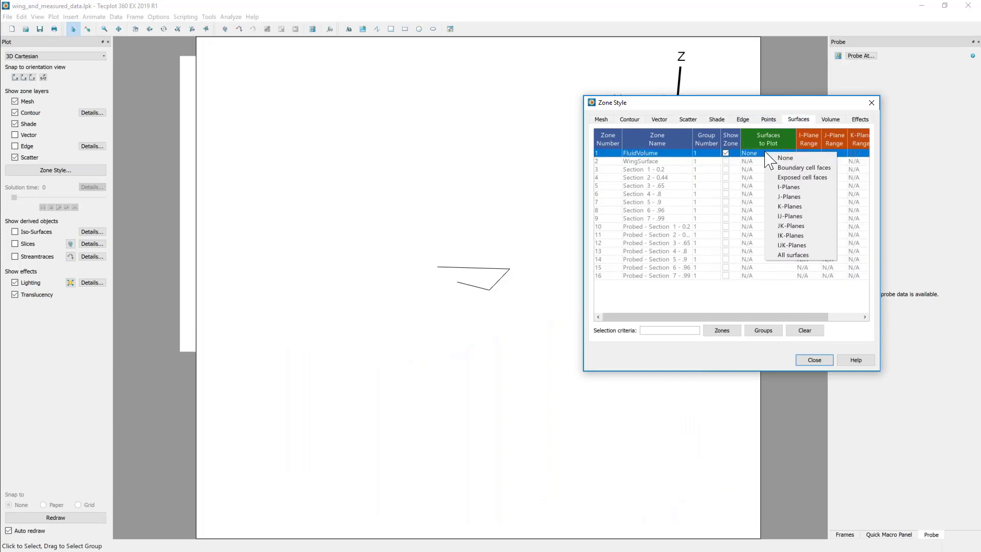
left_click(795, 168)
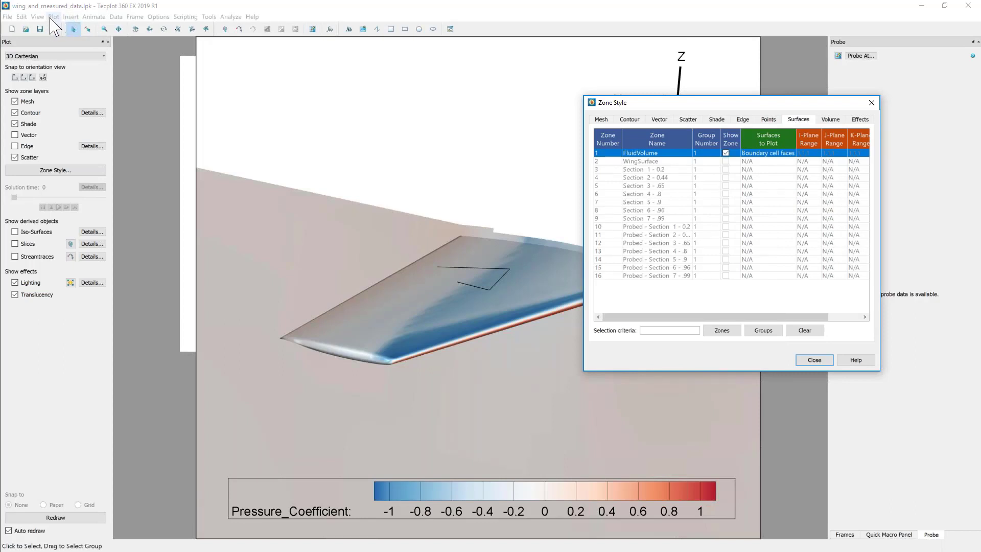
Step: Exclude value blanking from the plot, and close the blanking and zone style dialogs
left_click(53, 17)
mouse_move(98, 176)
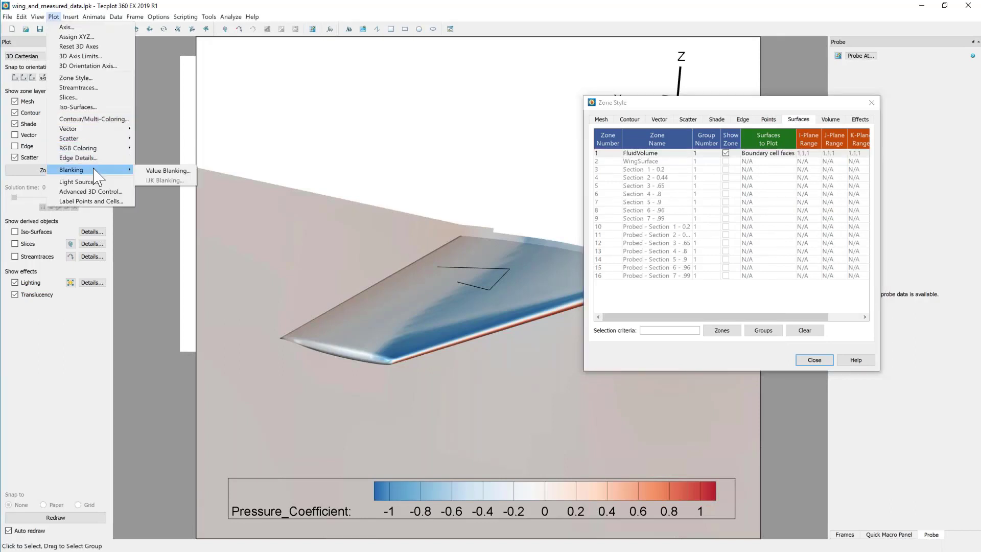
left_click(154, 174)
left_click(642, 199)
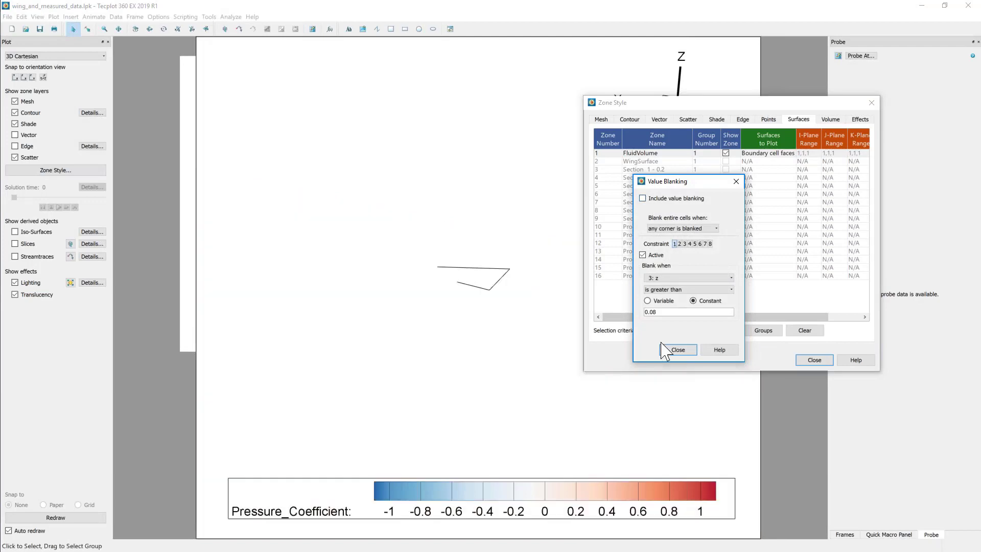
left_click(678, 352)
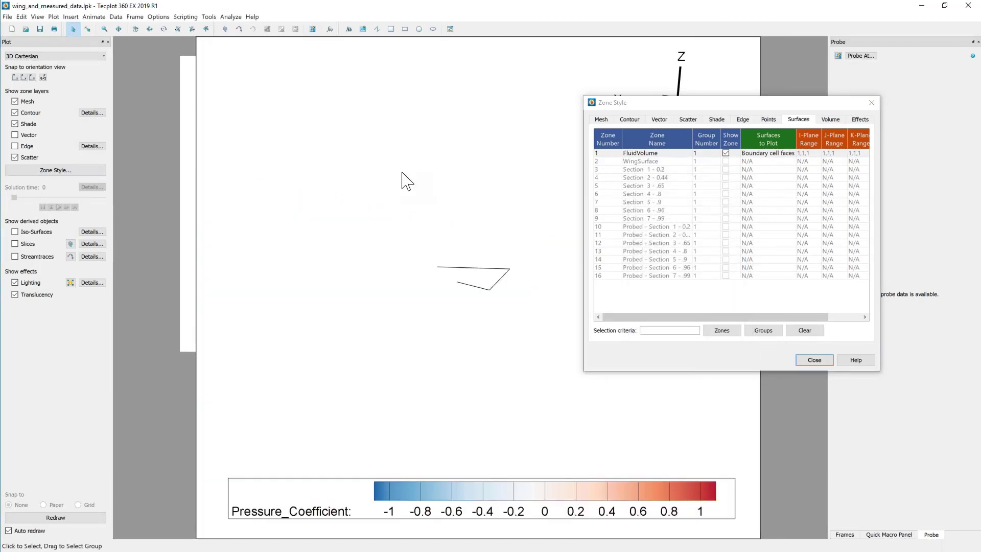
left_click(817, 361)
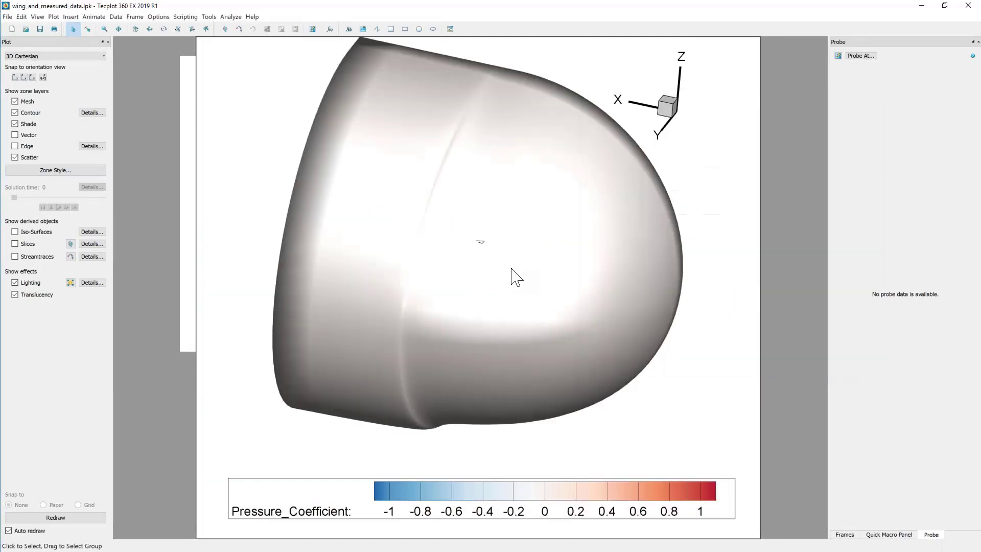
Step: Delete the polyline geometry drawn over the wing
right_click_drag(557, 307, 468, 244, "ctrl")
right_click(479, 241)
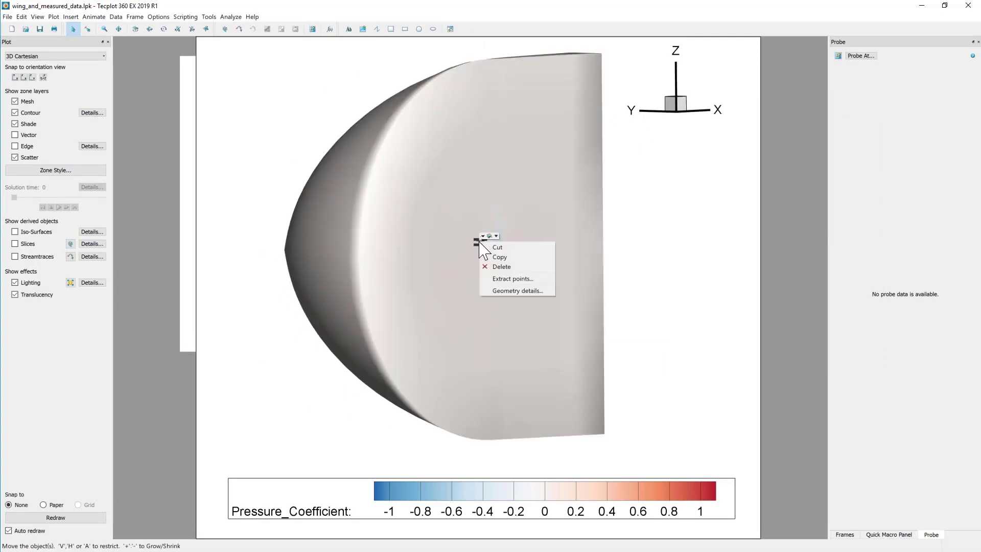
left_click(500, 267)
Step: Set the FluidVolume zone's surfaces to plot to None, show the WingSurface zone again and fit the wing in view
right_click_drag(403, 213, 428, 279, "ctrl")
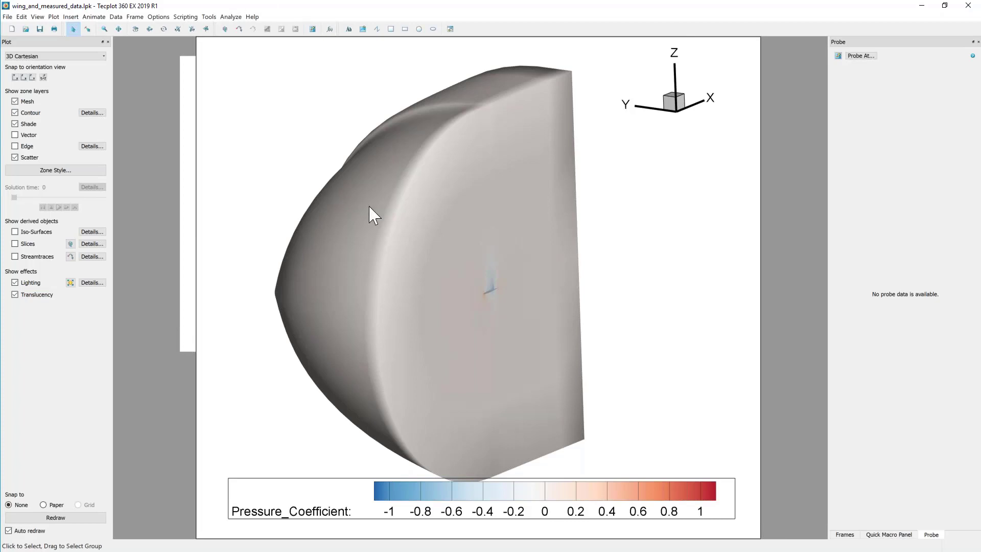
right_click(382, 238)
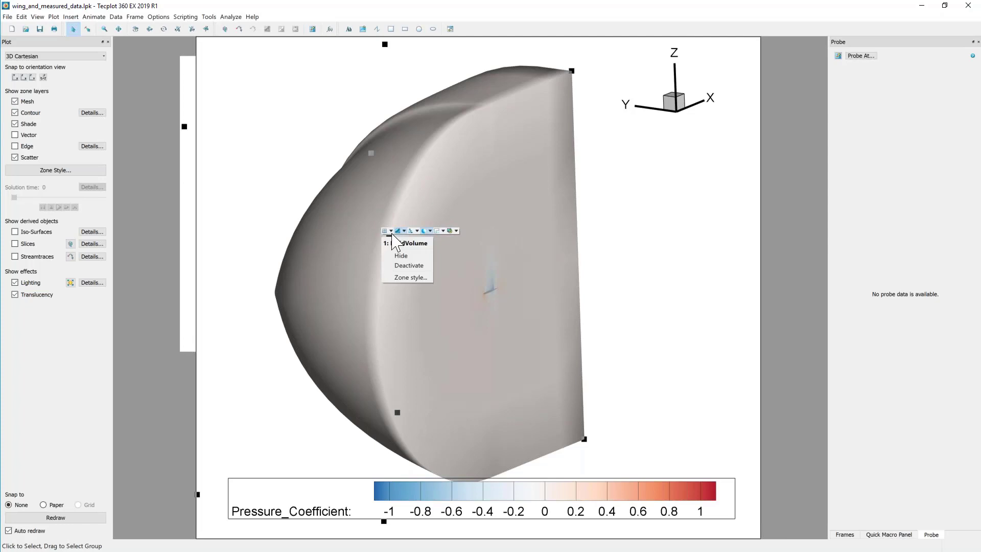
left_click(45, 173)
left_click(49, 170)
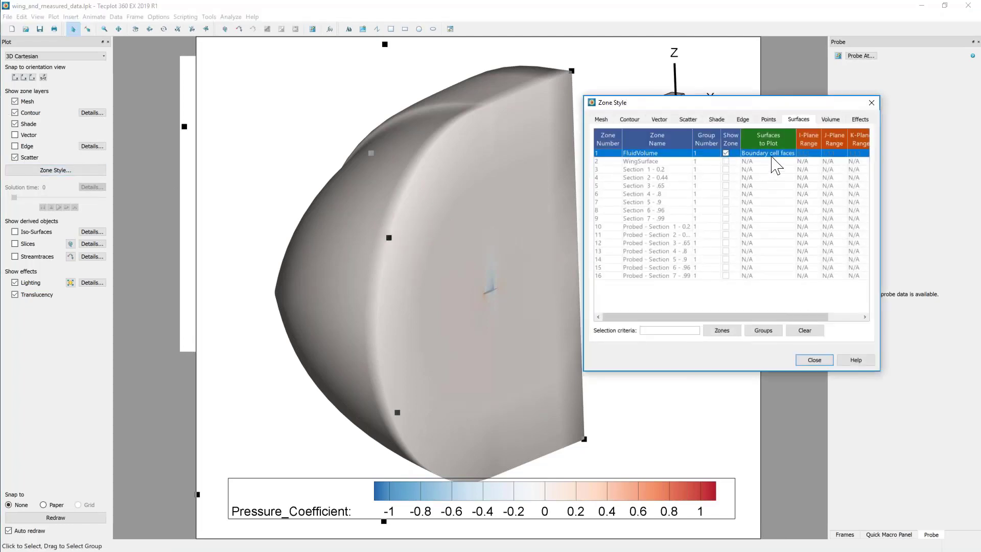
left_click(776, 156)
left_click(785, 161)
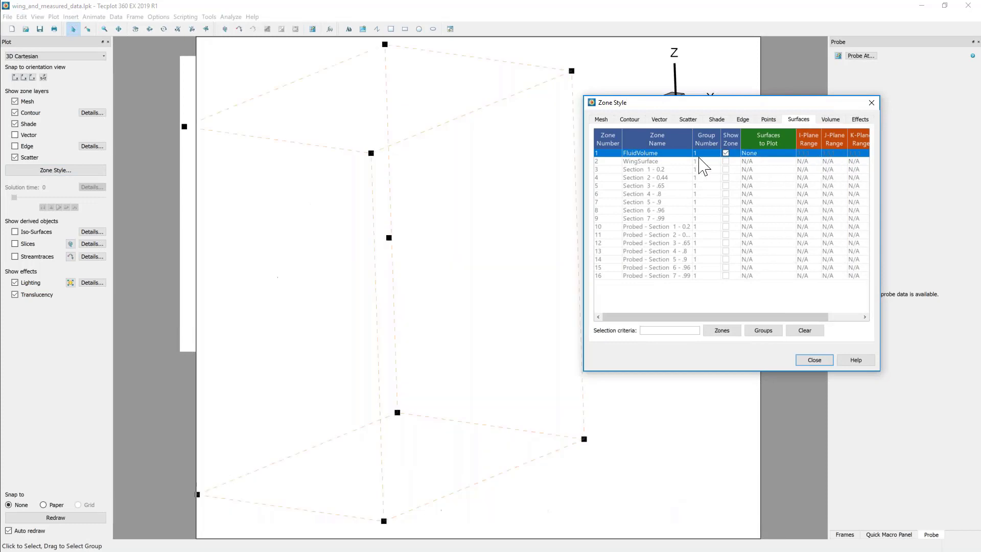
left_click(726, 161)
left_click(814, 361)
key("ctrl+f")
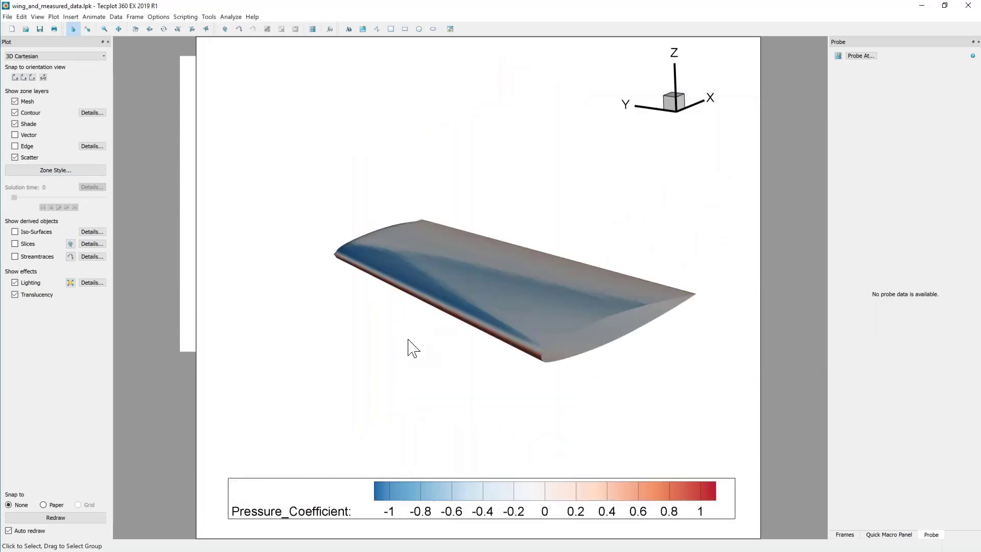
Step: Show slices again and make the Y-plane slice of group 1 cut through Surface Zones
right_click_drag(410, 364, 468, 345, "ctrl")
right_click_drag(623, 192, 512, 277, "ctrl")
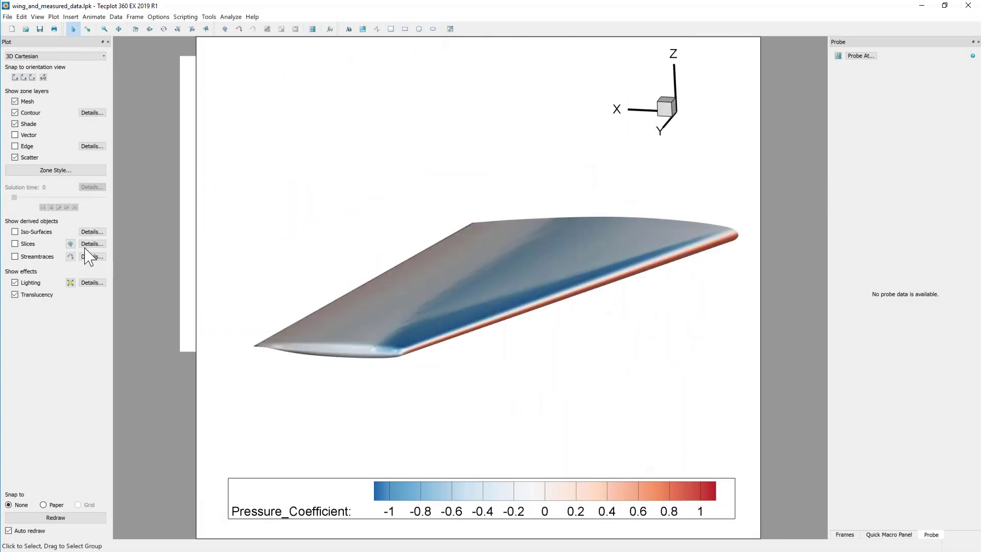
left_click(91, 244)
left_click_drag(638, 211, 722, 212)
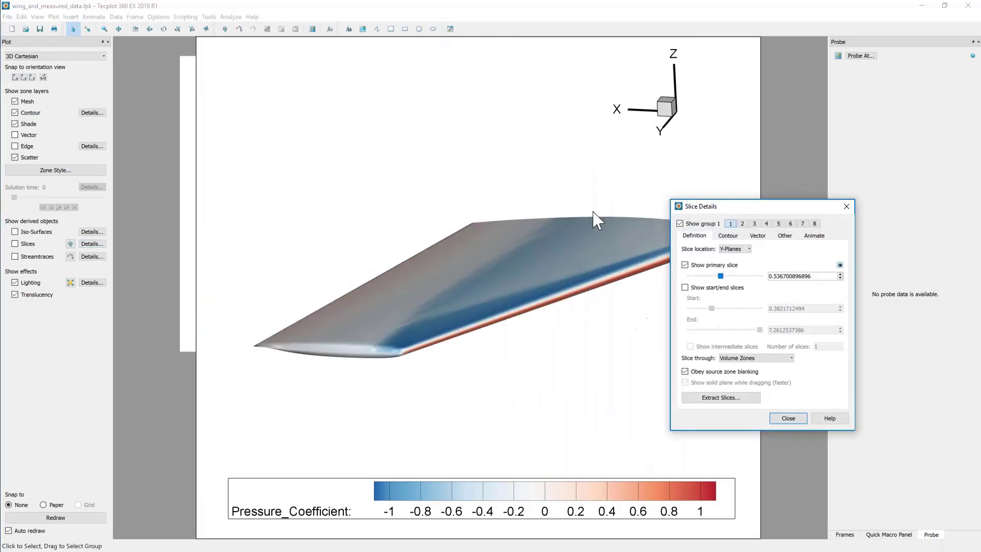
left_click(15, 244)
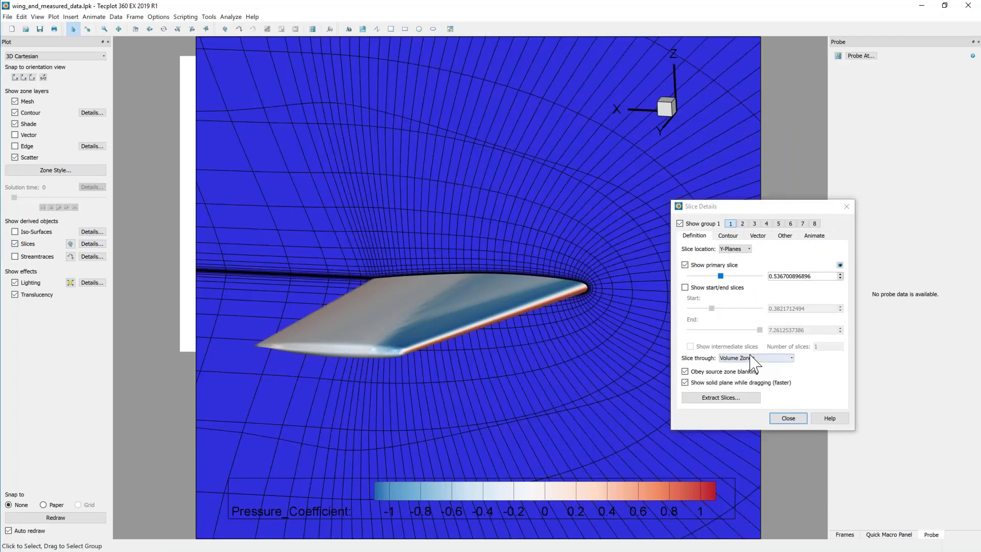
left_click(753, 358)
left_click(748, 373)
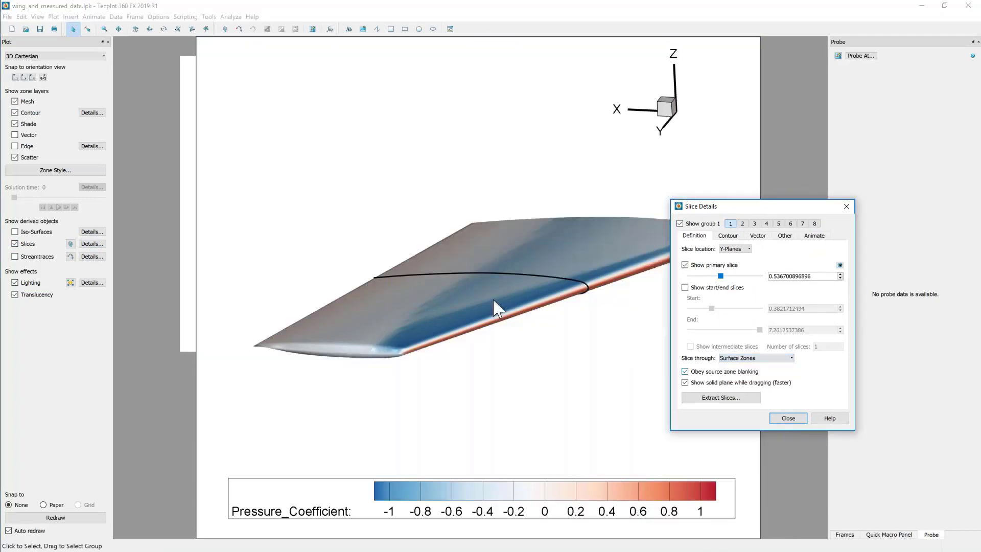
Step: Extract slice group 1 as one zone per slice, with the I-ordered if possible zone type
left_click(728, 398)
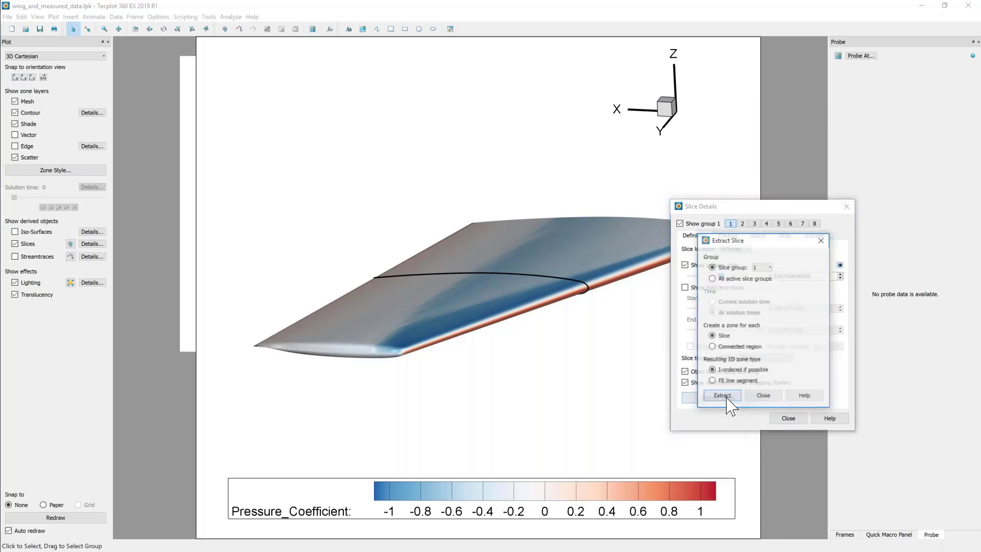
left_click_drag(753, 240, 773, 141)
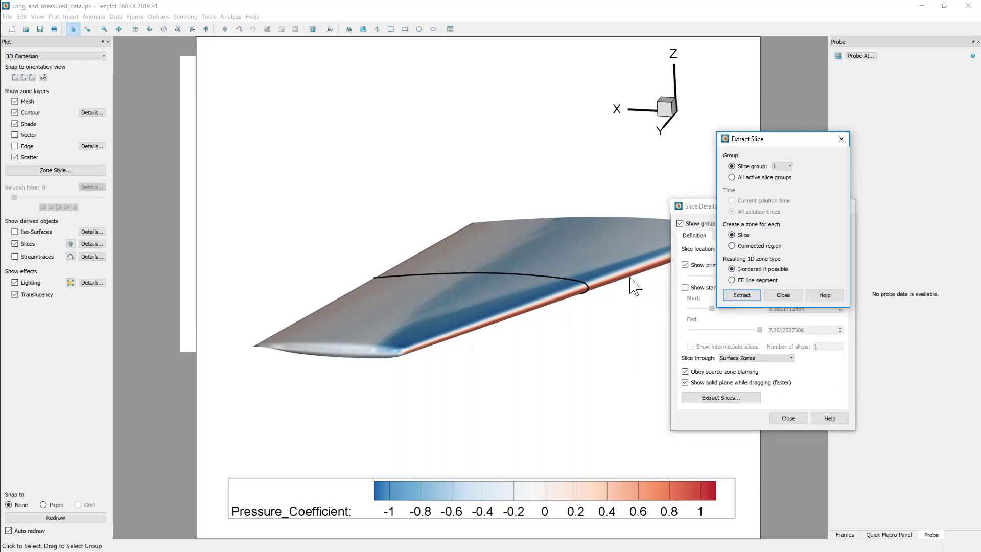
middle_click_drag(464, 282, 455, 180)
middle_click_drag(425, 327, 447, 237)
right_click_drag(447, 238, 524, 291)
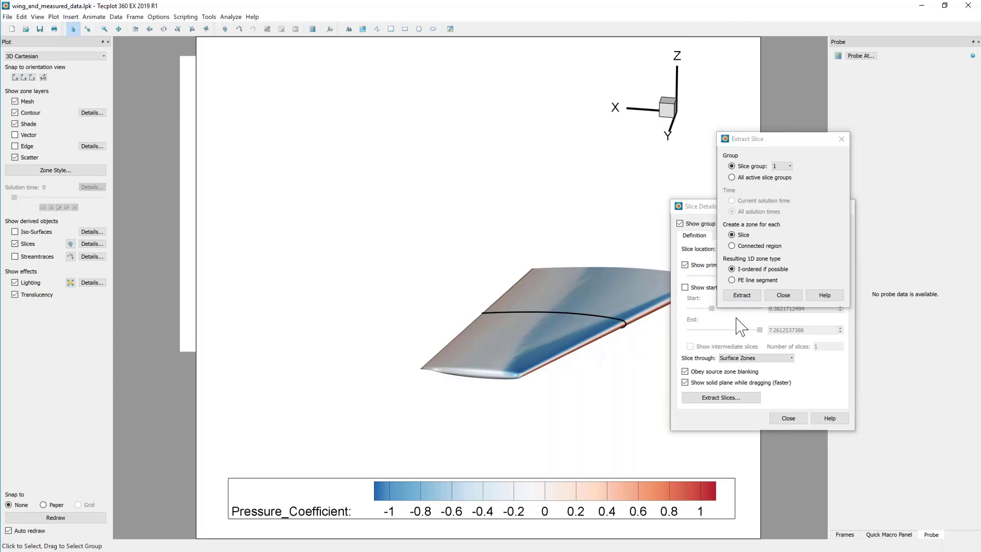
left_click(750, 296)
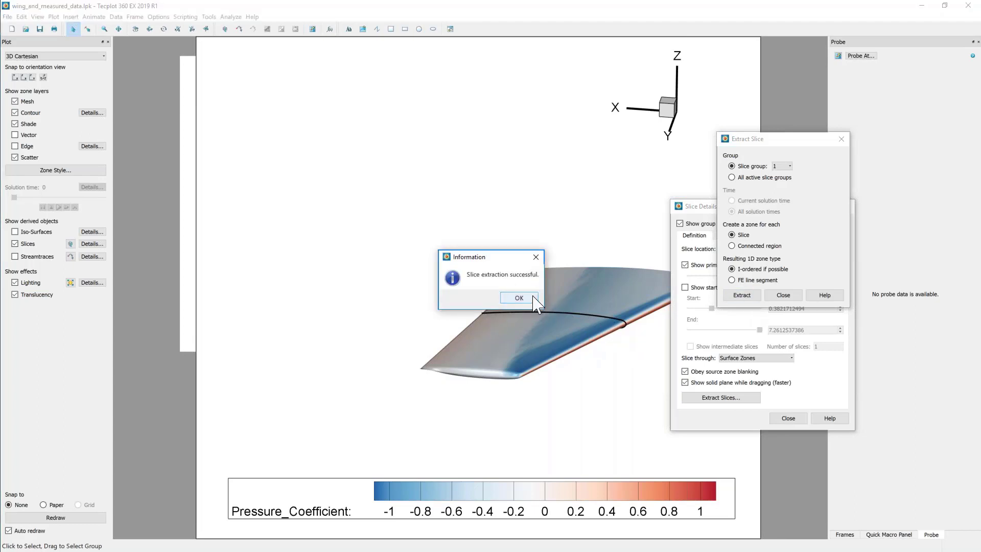
left_click(533, 296)
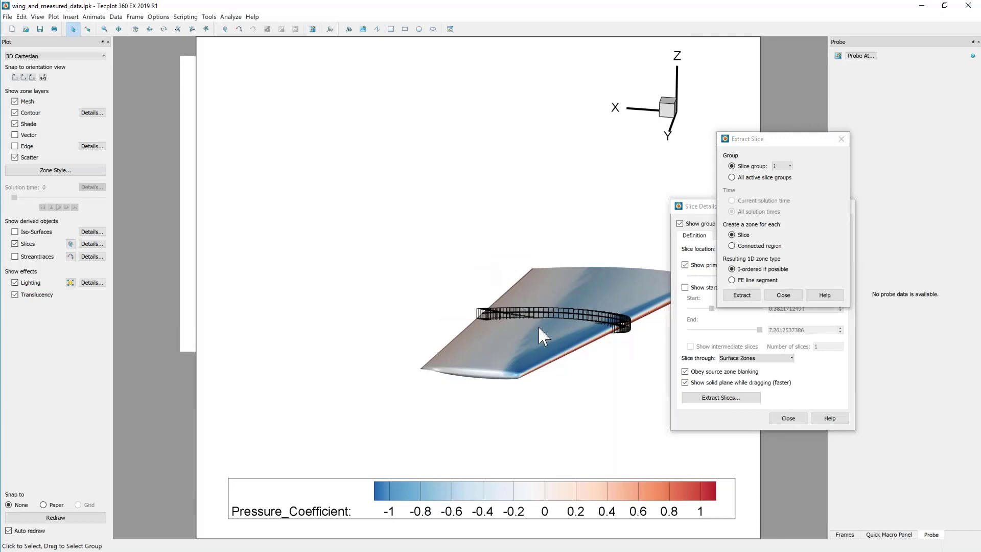
right_click_drag(587, 307, 562, 263, "ctrl")
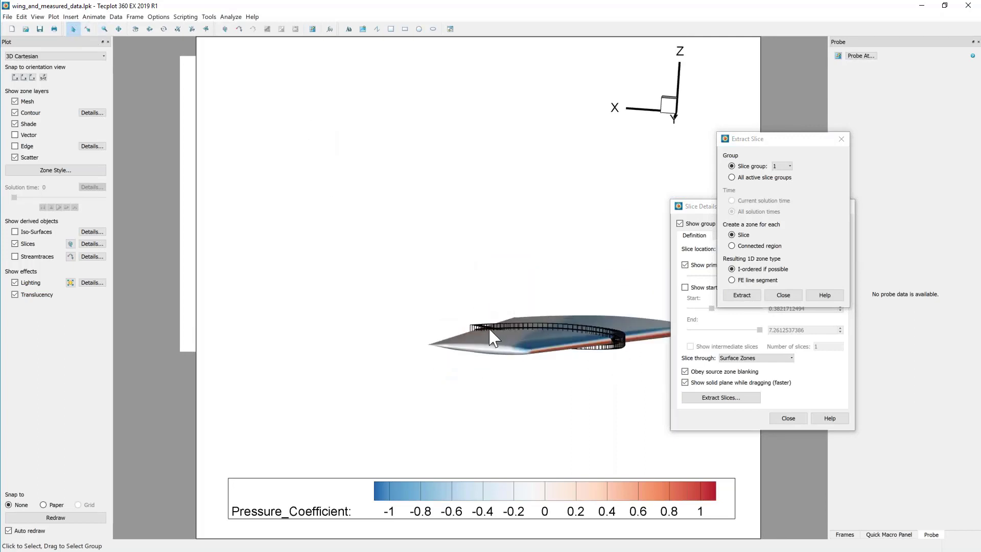
middle_click_drag(485, 360, 522, 376)
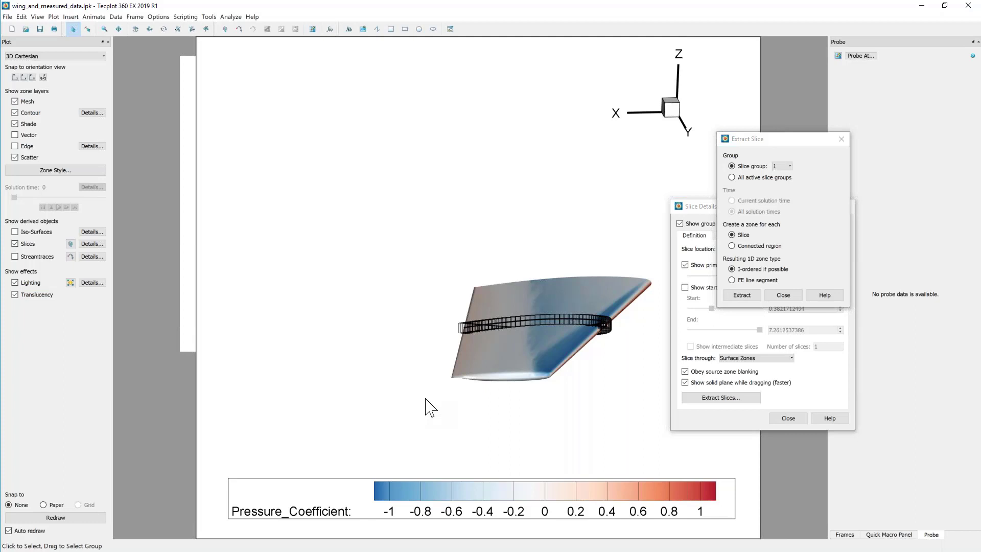
Step: Draw a new frame covering the upper area of the page beside the wing and start loading data into it
left_click(451, 29)
left_click_drag(149, 76, 518, 311)
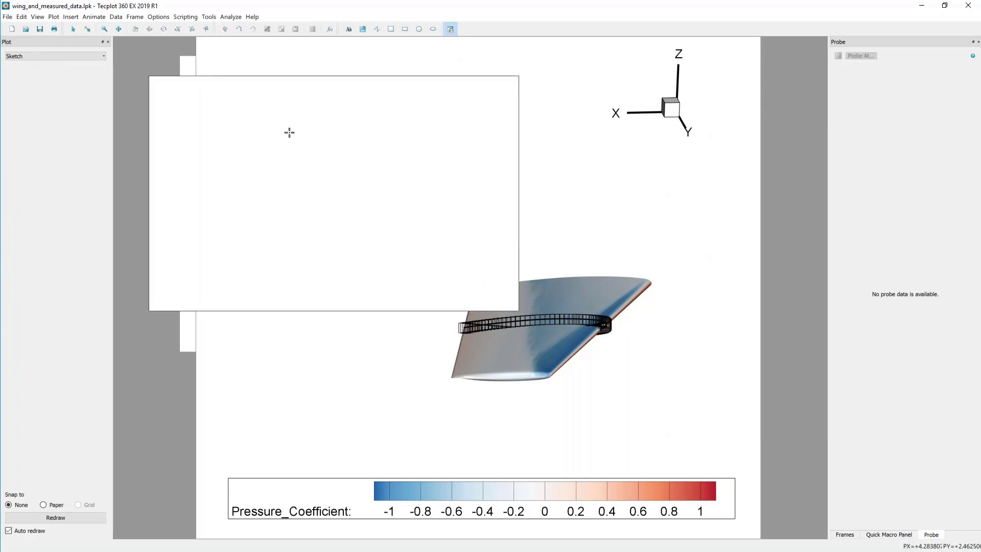
left_click(8, 18)
left_click(29, 78)
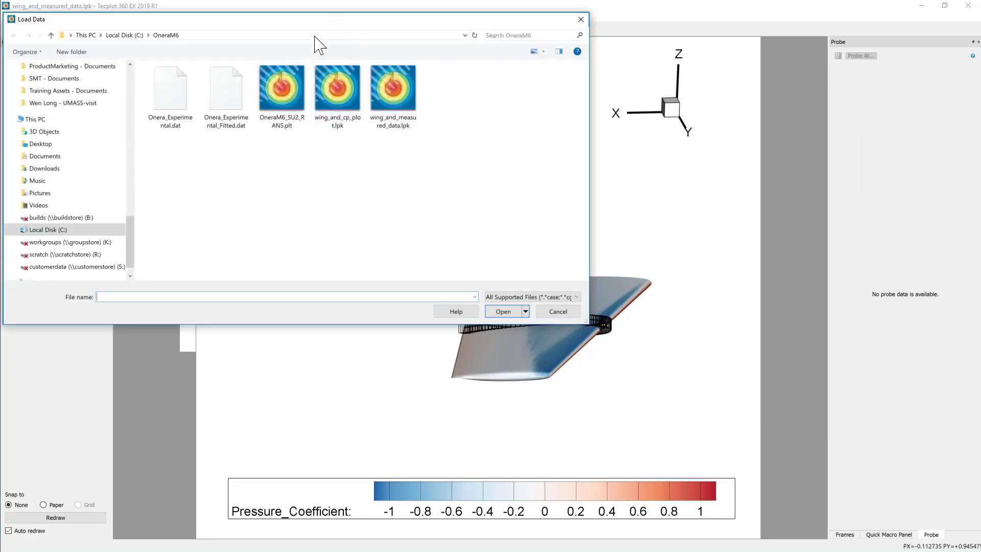
Step: Browse to the c:\Program Files\Tecplot folder for the data to load
left_click(317, 35)
type("c:\\pro")
key("Down")
type("\\")
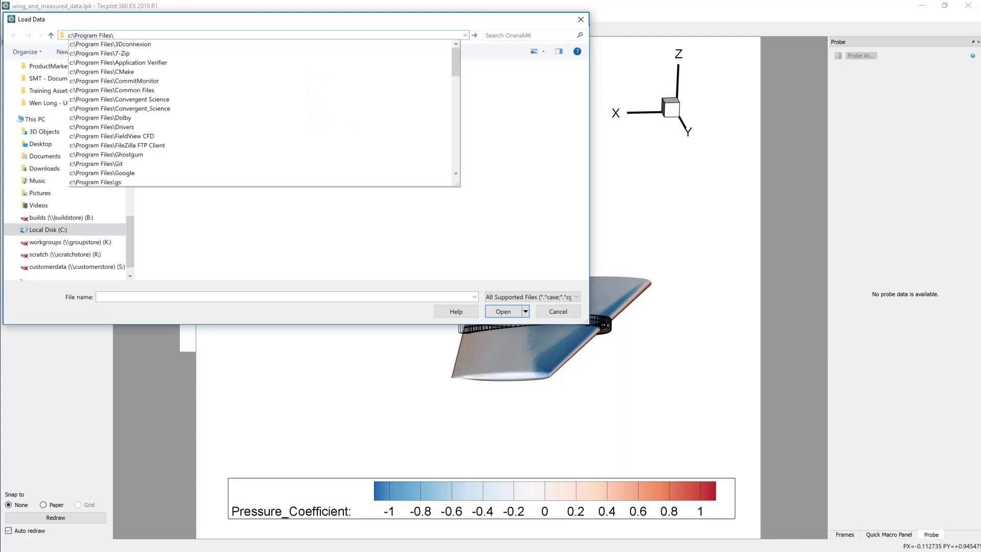
type("te")
key("Down")
key("Down")
key("Return")
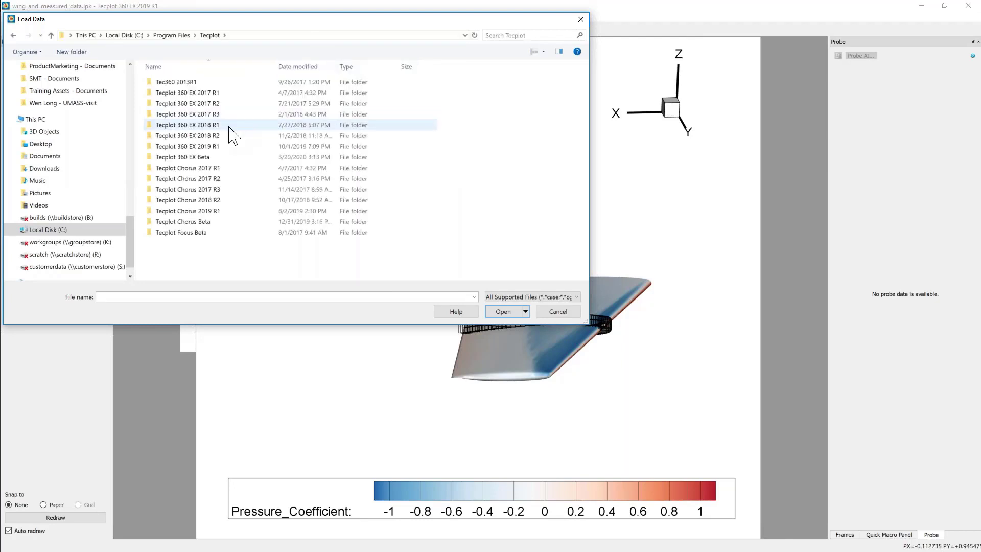
Step: Load an example data set from the Tecplot 360 EX 2019 R1 examples folder and show its contours
double_click(199, 146)
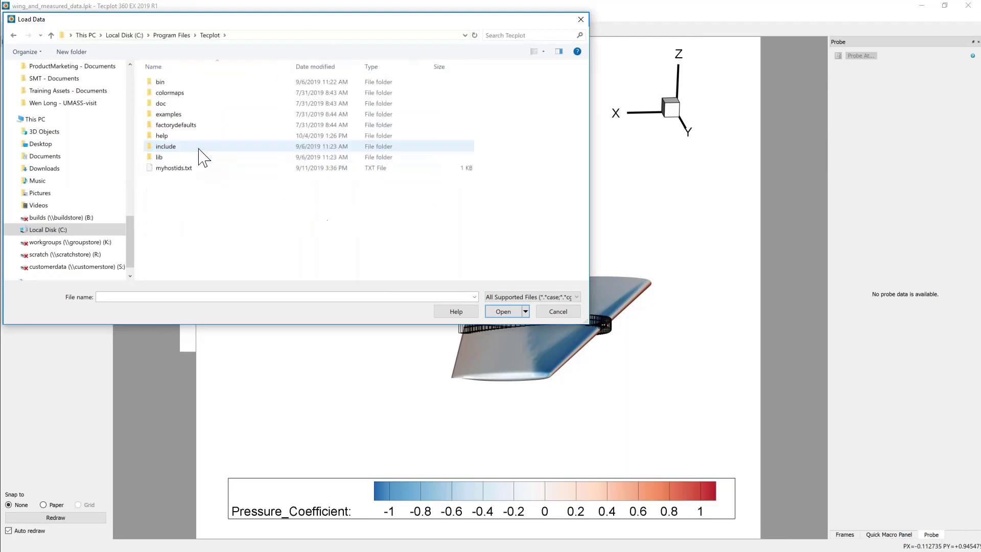
double_click(168, 115)
double_click(170, 94)
scroll(200, 195, "down", 2)
left_click(185, 277)
double_click(185, 276)
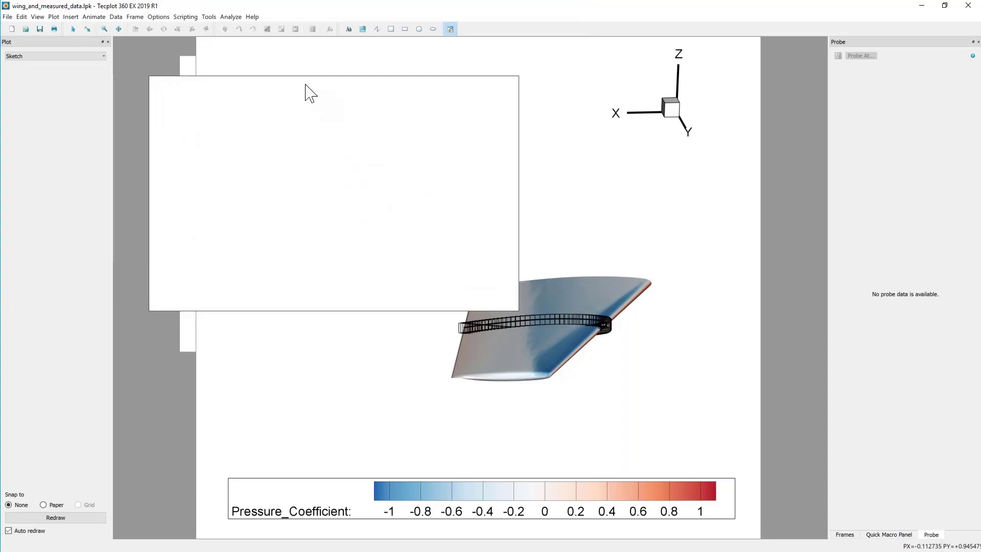
left_click(25, 89)
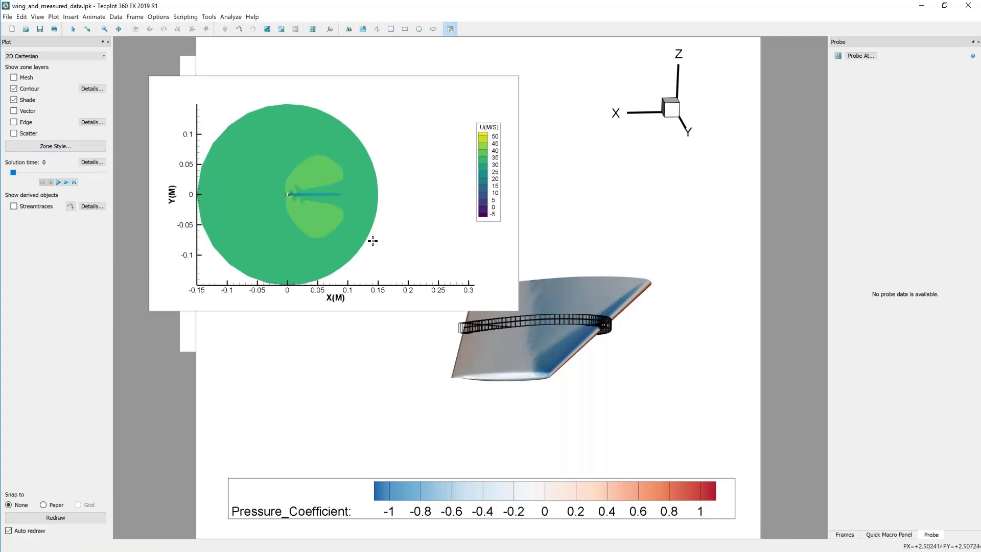
Step: Enlarge the new frame to cover most of the page and magnify the flow around the cylinder
left_click(73, 28)
left_click(436, 81)
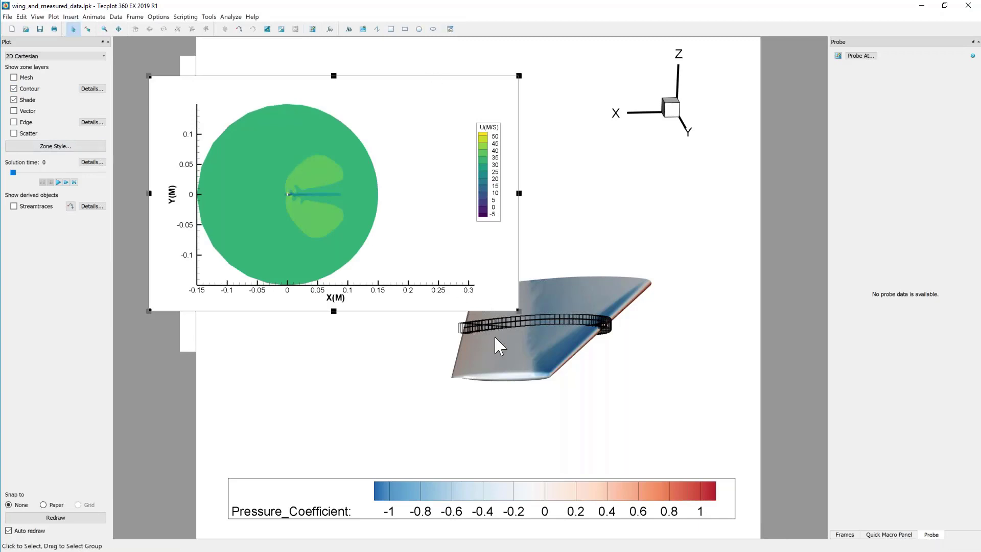
left_click_drag(518, 310, 822, 542)
right_click_drag(423, 354, 484, 274)
scroll(484, 271, "up", 5)
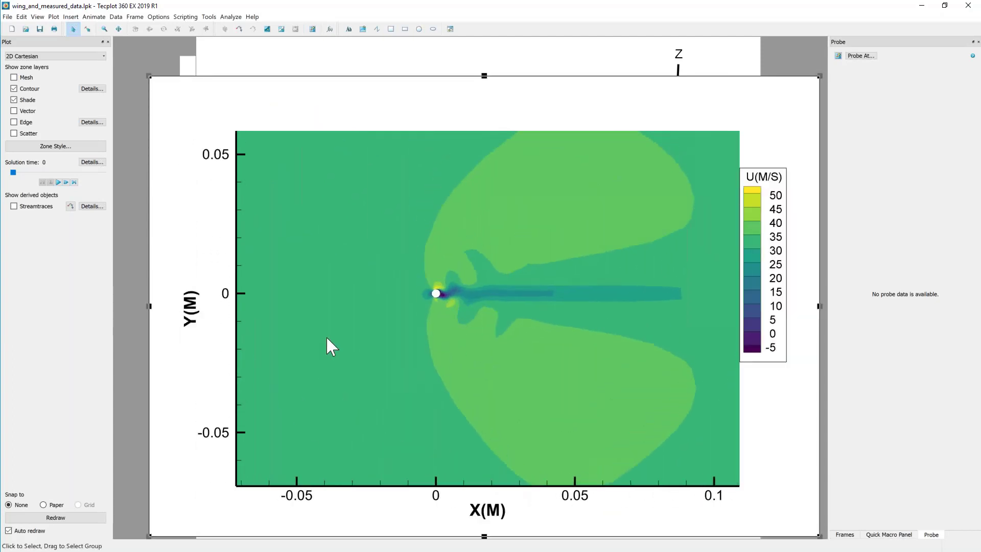
Step: Play the solution time animation of the cylinder flow and stop it partway through
left_click(58, 181)
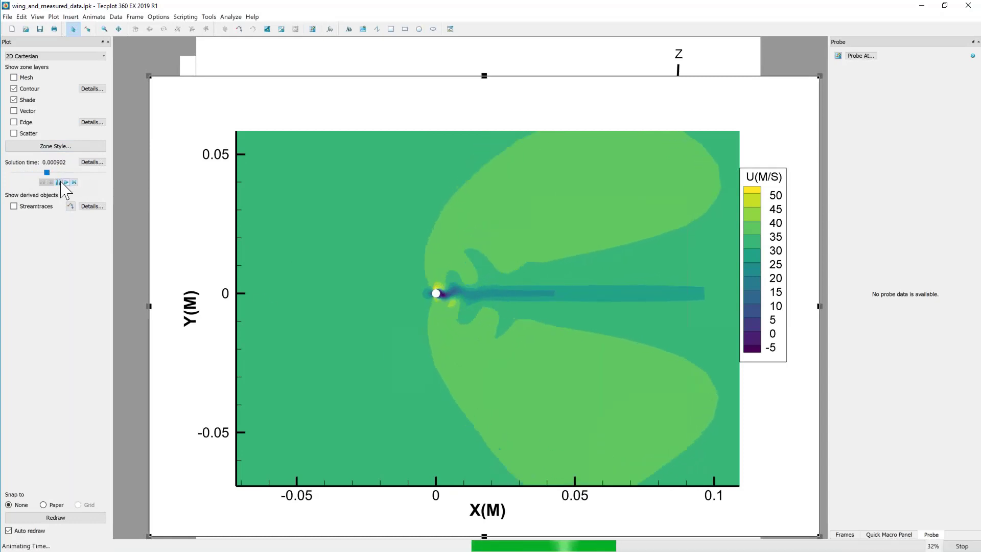
left_click(60, 182)
right_click(394, 252)
left_click(296, 248)
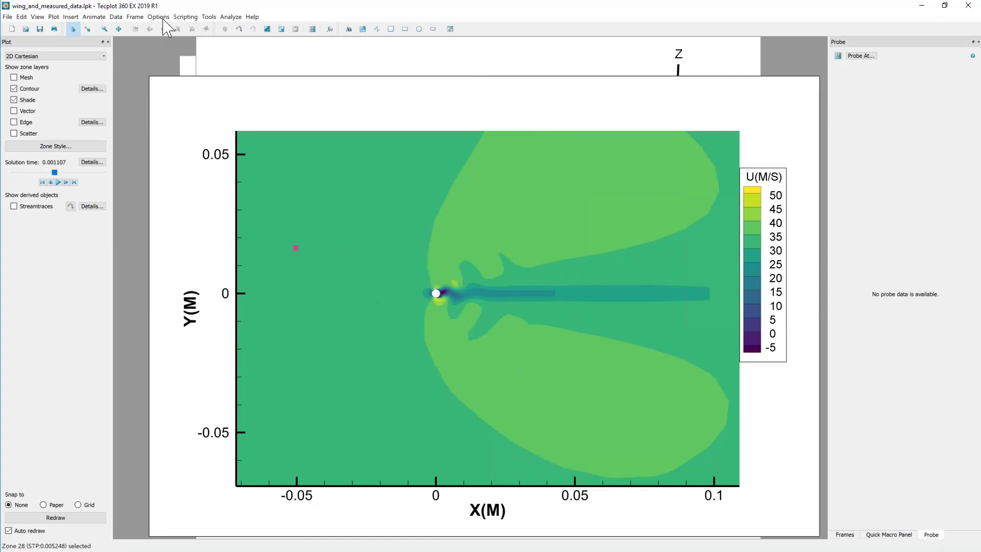
Step: Open the equation editor for altering data and display the data set's zone and variable lists beside it
left_click(116, 17)
mouse_move(125, 27)
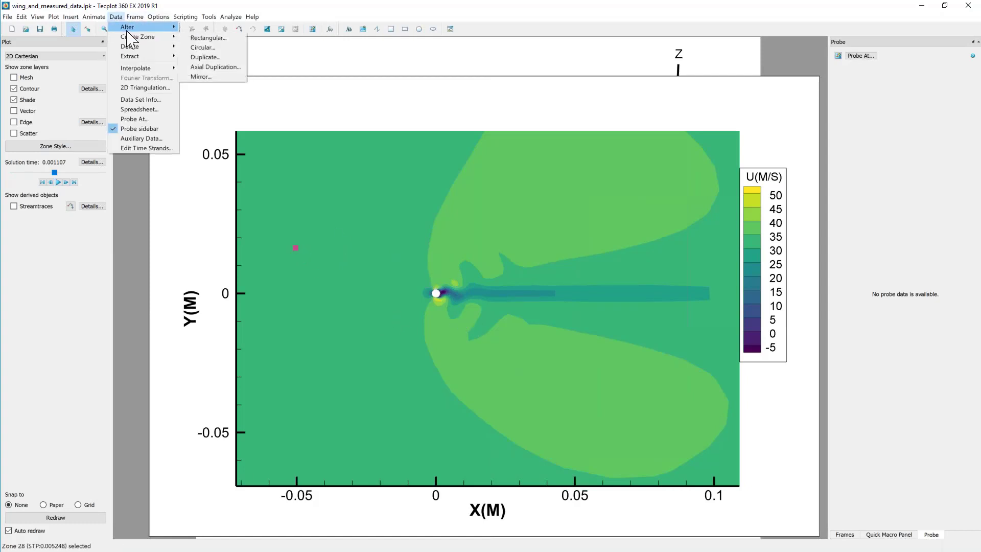
left_click(207, 28)
left_click_drag(484, 78, 378, 79)
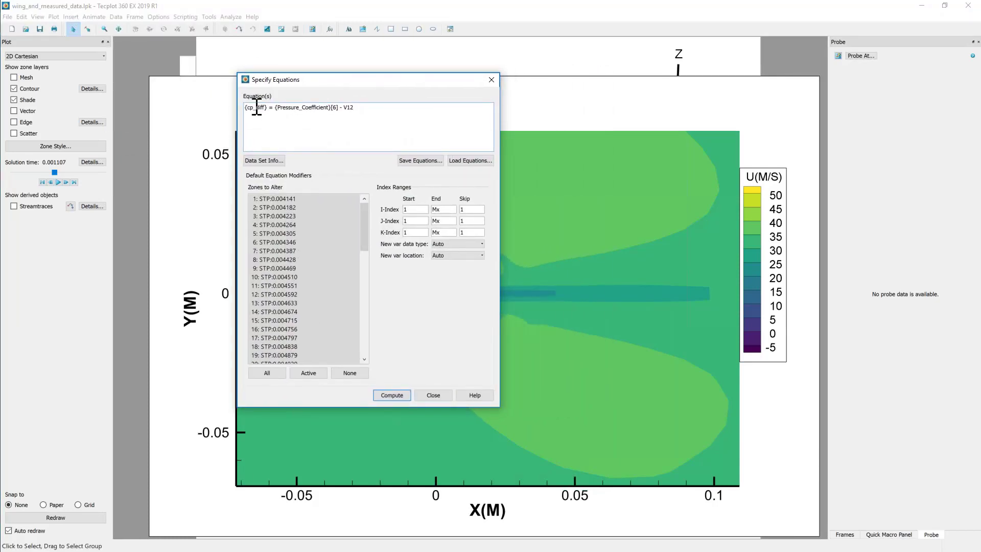
left_click(264, 161)
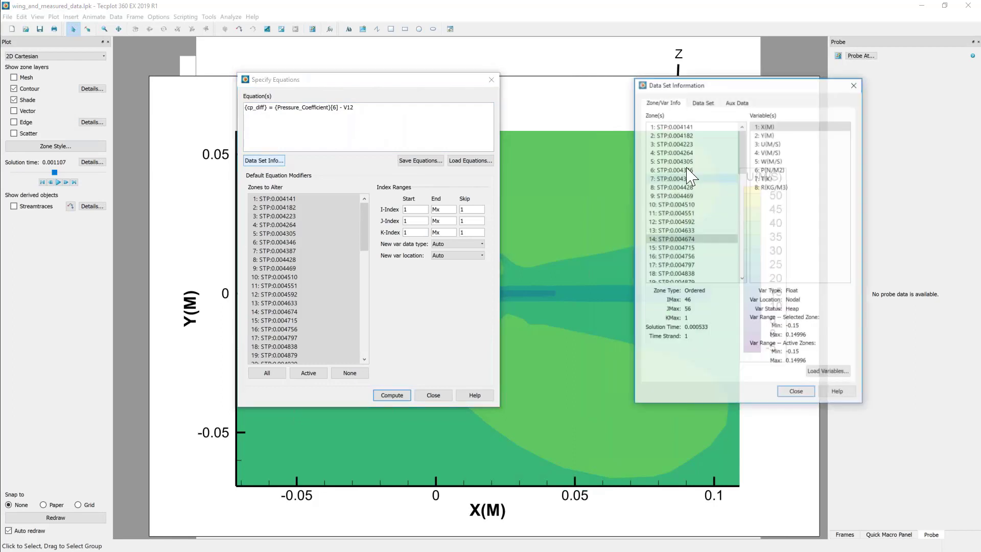
Step: Rewrite the existing equation as {p_diff} = V6[1] - V6[2]
left_click(250, 107)
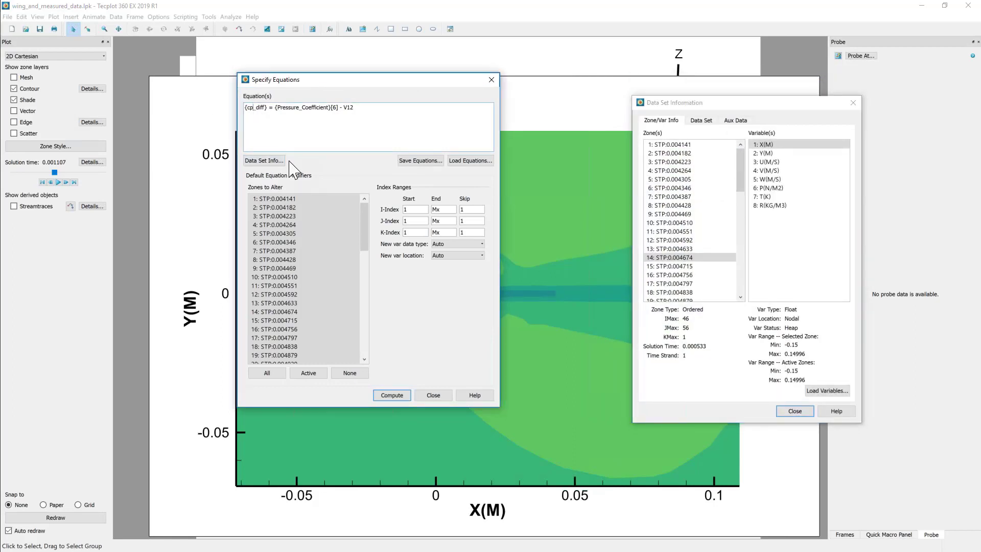
key("BackSpace")
key("shift+Right")
key("shift+Right")
key("shift+Right")
key("shift+Right")
key("shift+Right")
key("Delete")
type("_diff")
key("shift+Right")
key("shift+Right")
key("shift+Right")
key("shift+Right")
key("shift+Right")
key("shift+Right")
key("shift+Right")
key("shift+Right")
key("shift+Right")
key("shift+Right")
key("shift+Right")
key("shift+Right")
key("shift+Right")
key("shift+Right")
key("shift+Right")
key("shift+Right")
key("shift+Right")
key("shift+Right")
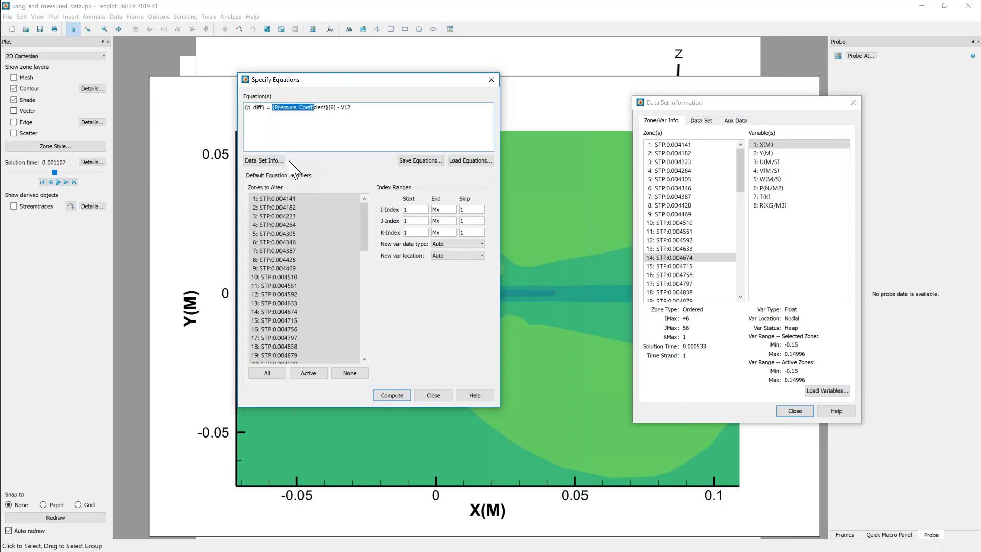
key("shift+Right")
key("shift+Right")
key("shift+Right")
key("shift+Right")
type("V")
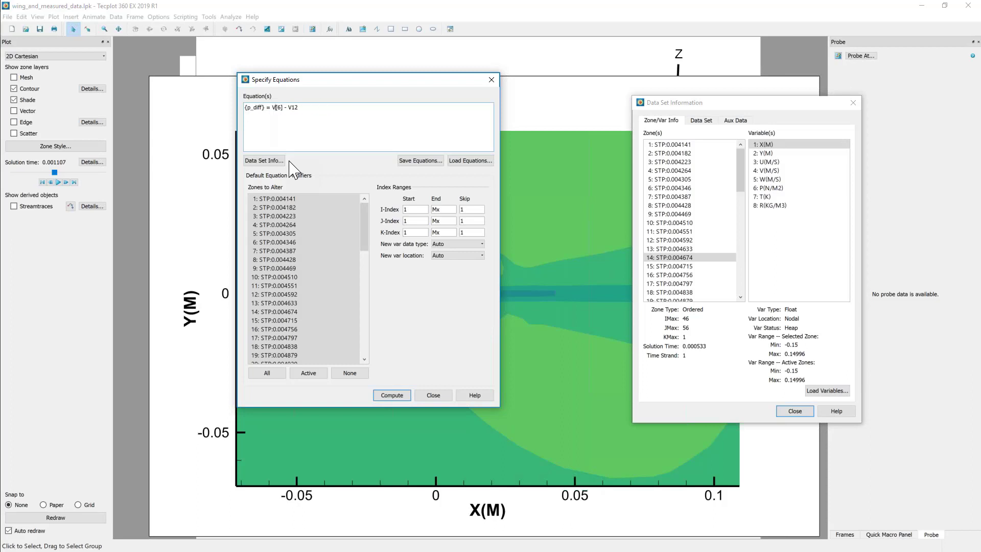
type("6")
key("Right")
key("Delete")
type("1")
key("Right")
key("Right")
key("Right")
key("Right")
key("shift+Right")
key("shift+Right")
key("shift+Right")
key("Delete")
type("V6[2]")
Step: Compute the p_diff equation for zone 1 only
left_click(295, 199)
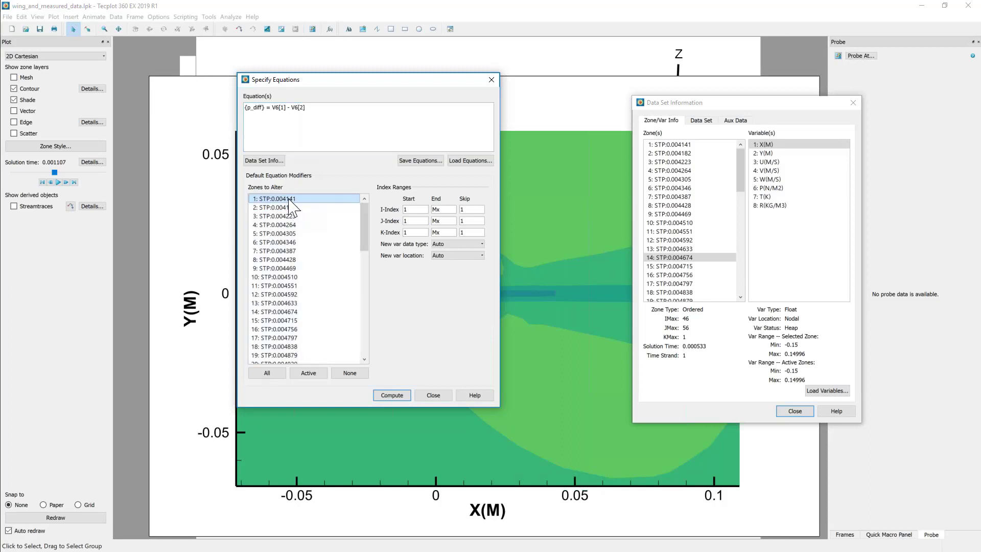
left_click(395, 399)
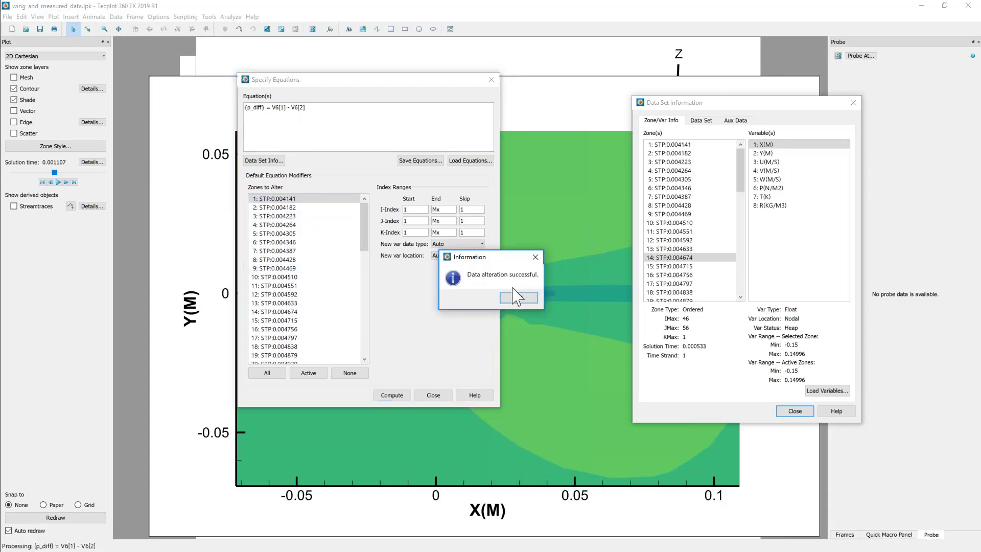
left_click(519, 298)
Step: Change the equation to {p_diff} = V6[2] - V6[3] and compute it for zone 2 only
left_click(304, 207)
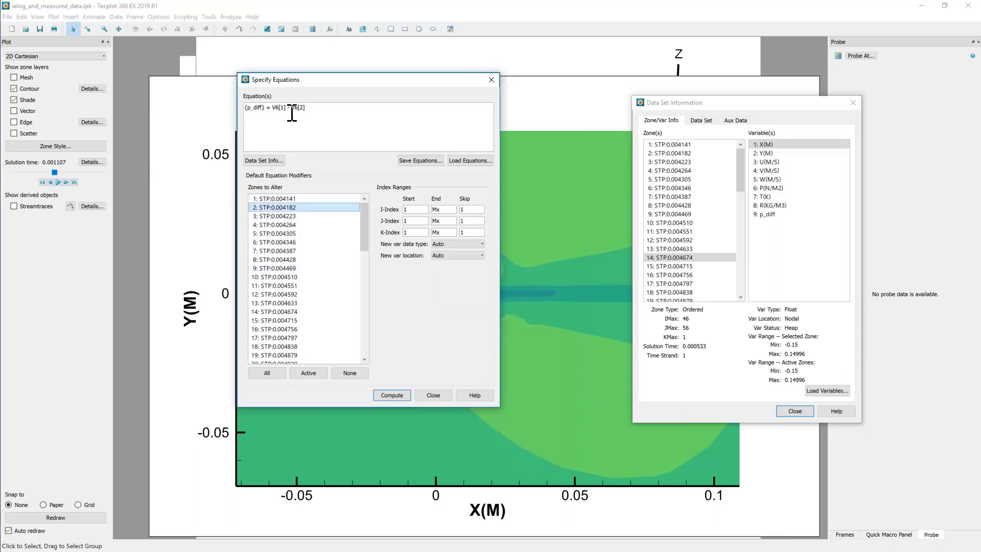
left_click(283, 108)
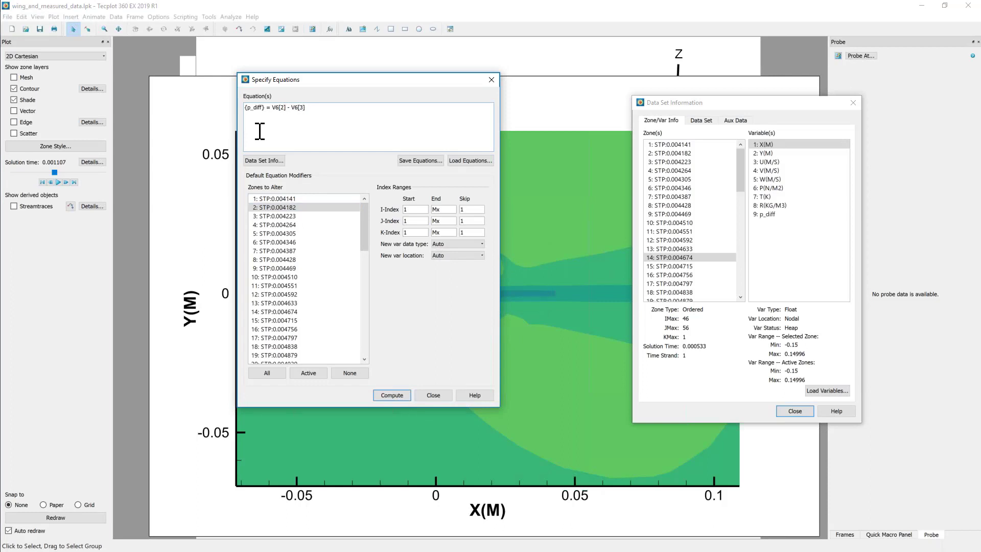
left_click(392, 395)
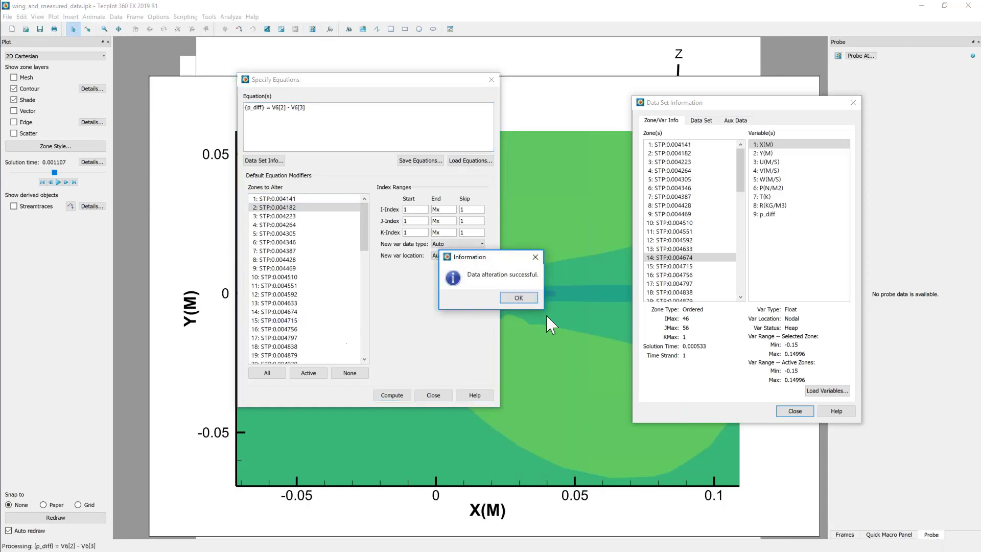
left_click(532, 300)
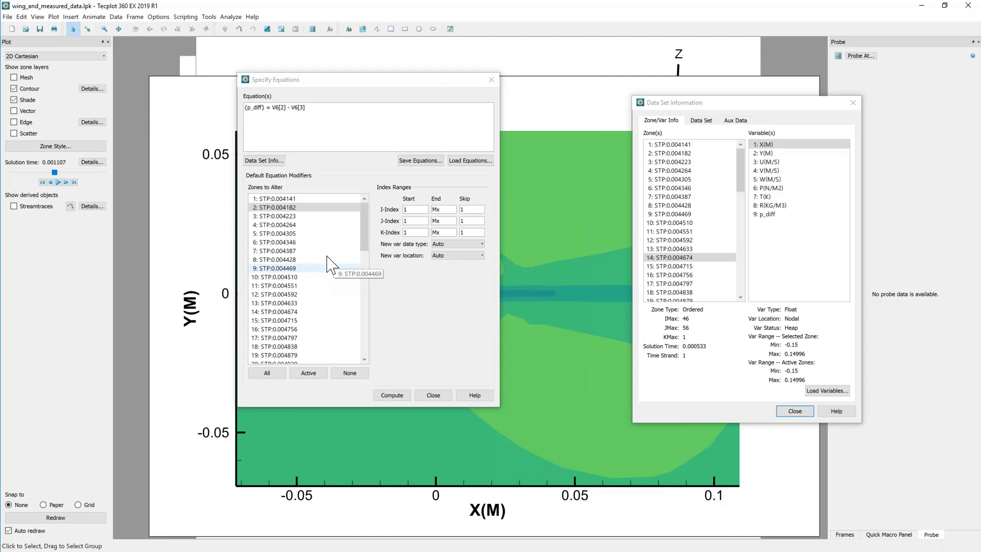
Step: Move the equation editor off the plot and set the variable of contour group 2 to p_diff
left_click_drag(327, 82, 795, 129)
left_click(96, 90)
left_click(268, 123)
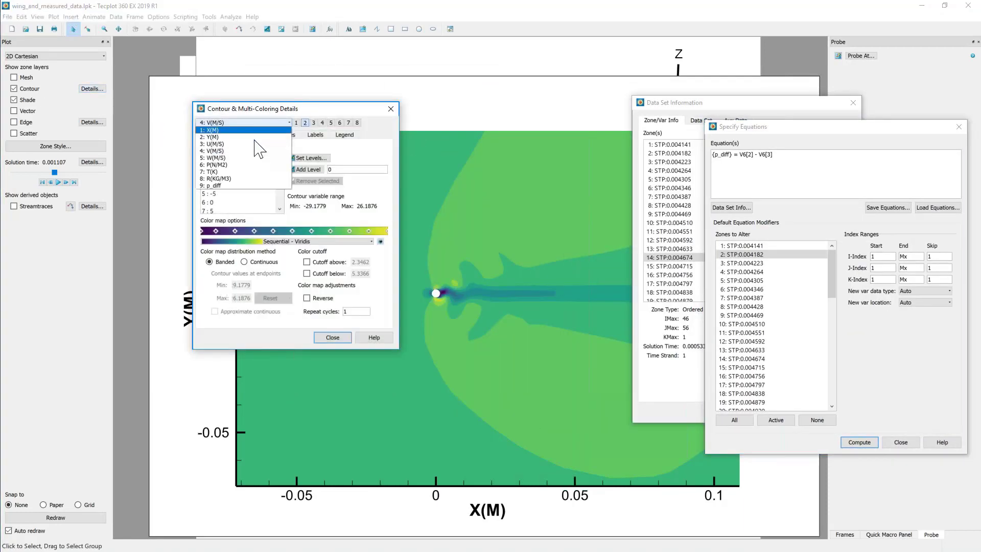
left_click(235, 185)
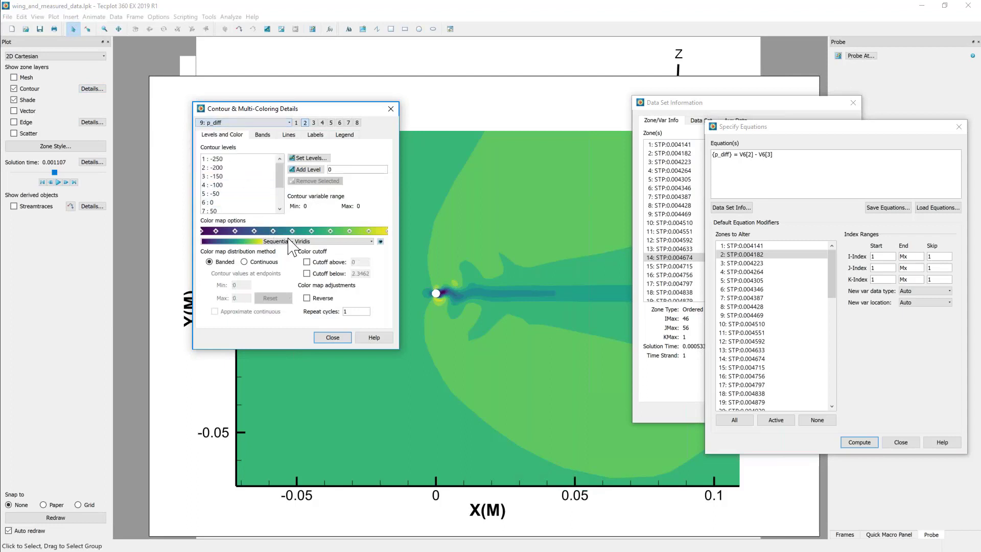
left_click(332, 338)
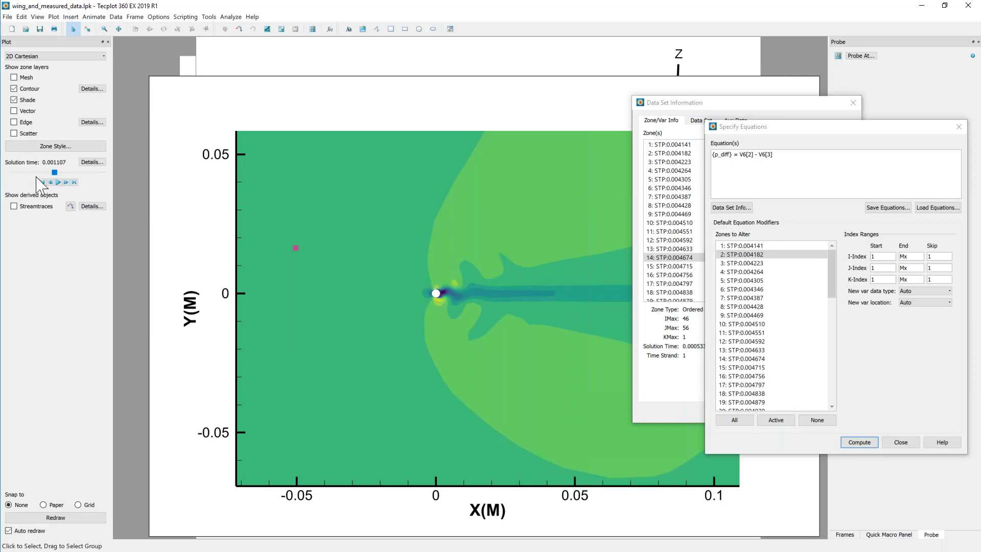
Step: Return the solution time to 0 and set the variable of contour group 1 to p_diff
left_click_drag(54, 172, 8, 172)
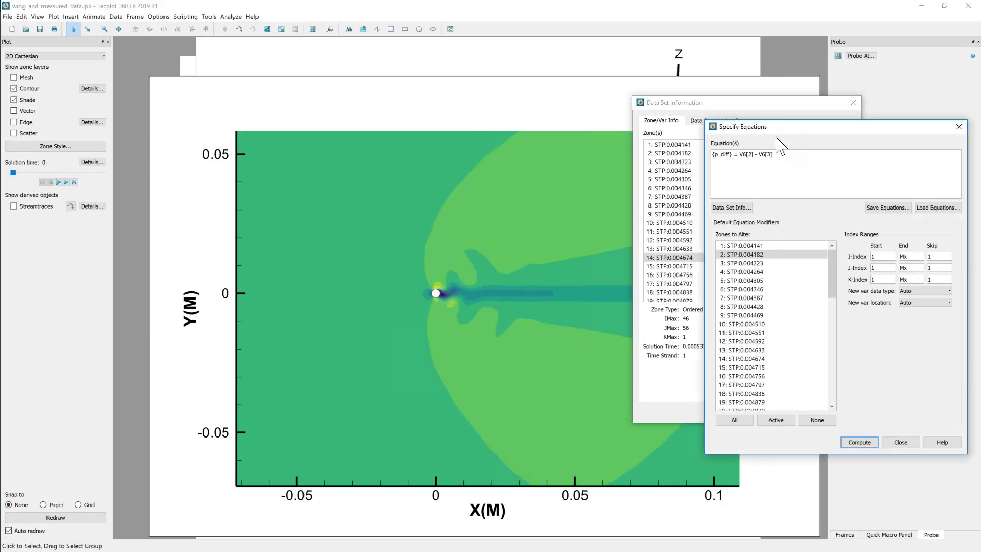
left_click_drag(780, 133, 773, 149)
left_click(94, 88)
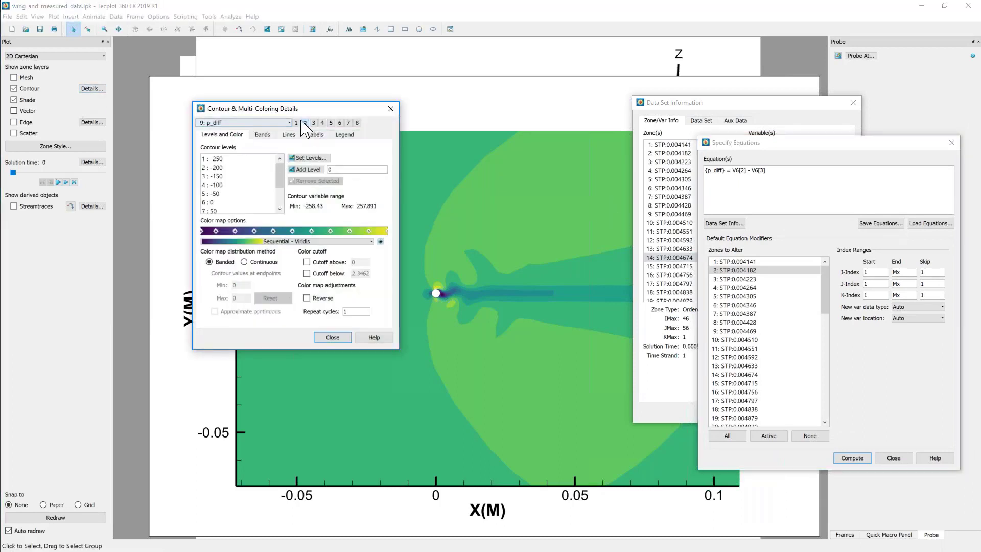
left_click(297, 123)
left_click(255, 124)
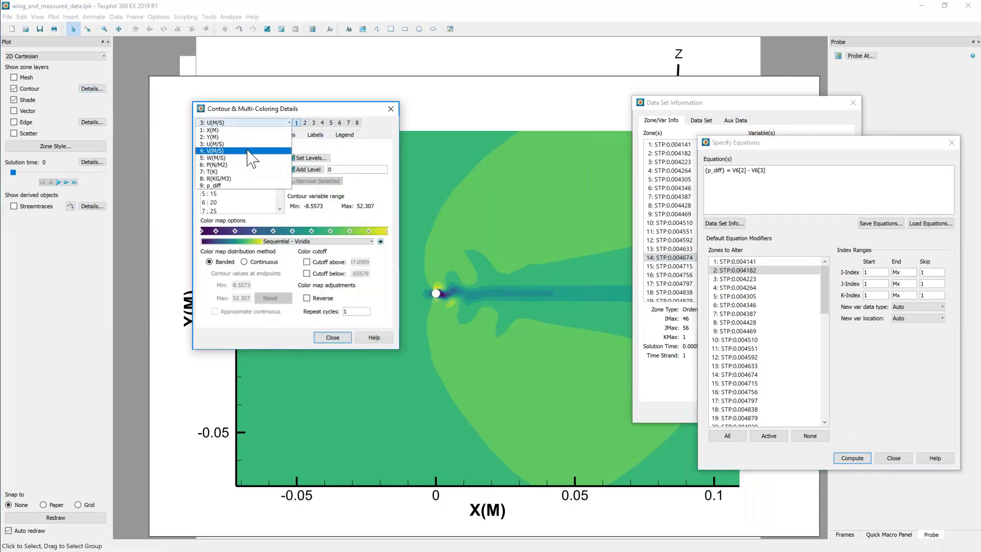
left_click(228, 186)
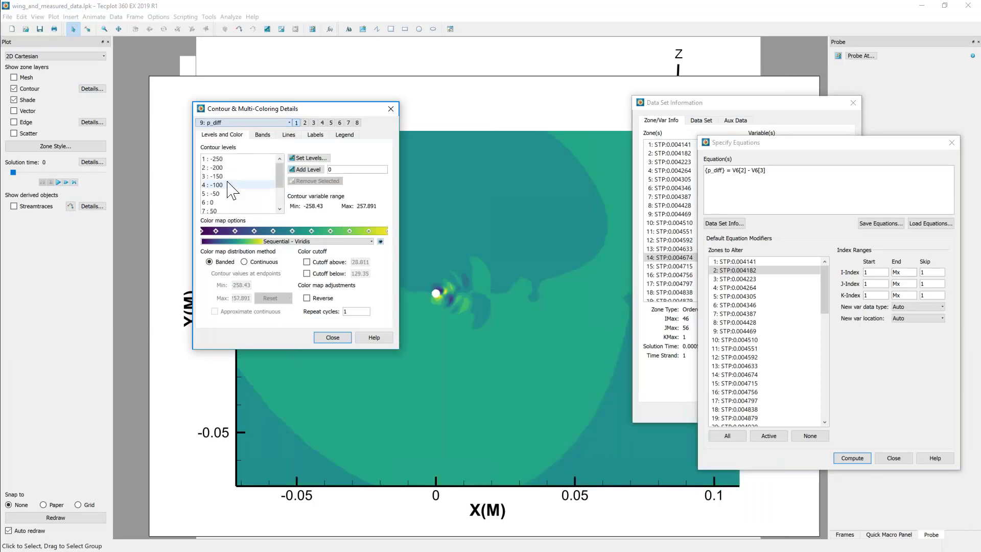
left_click(333, 337)
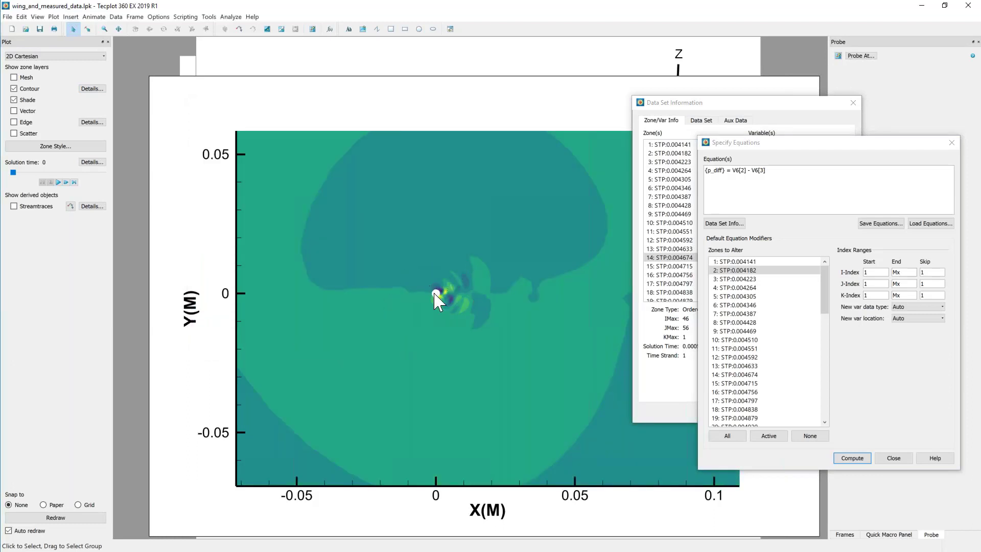
Step: Advance the solution by one time step to show the next pressure difference and close the equation editor
left_click(66, 182)
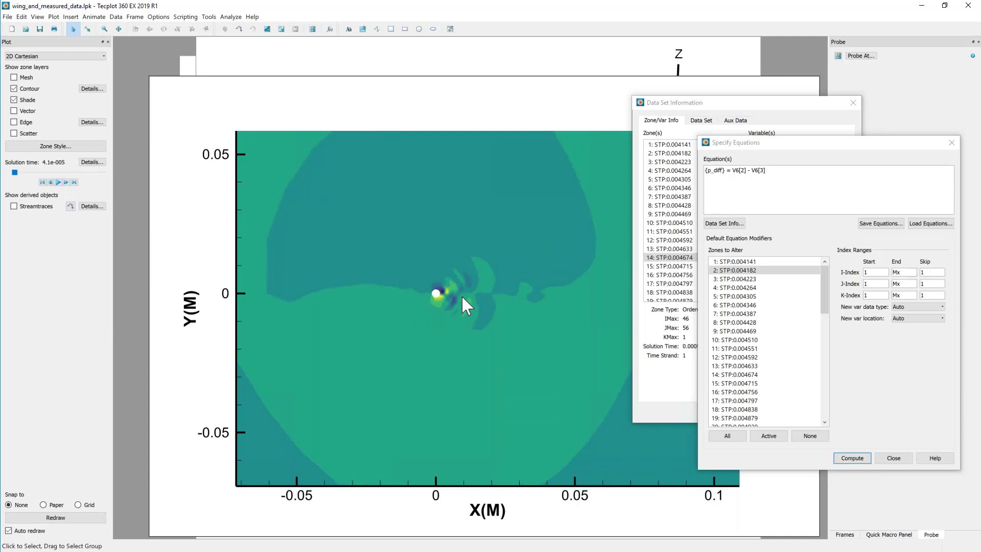
left_click(894, 458)
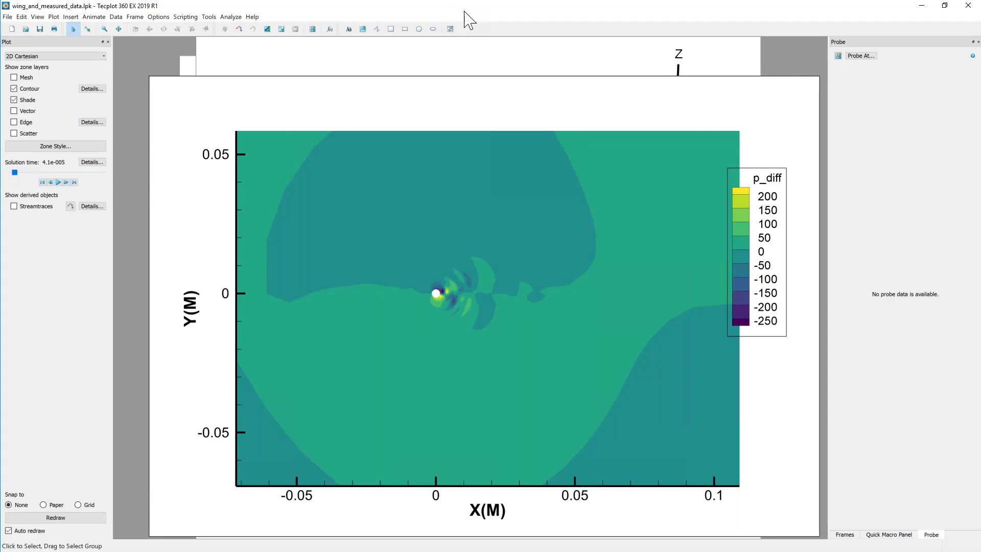
left_click(929, 6)
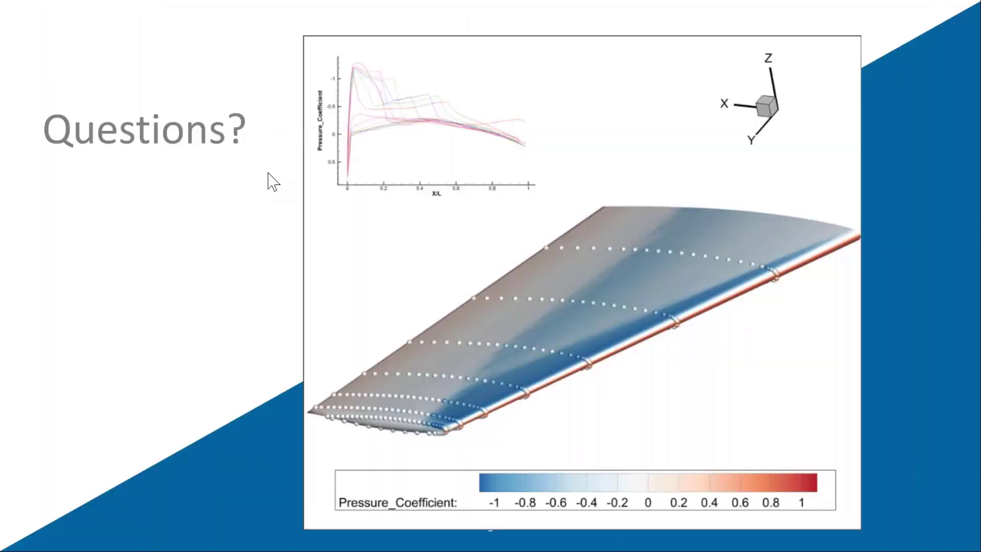
key("Right")
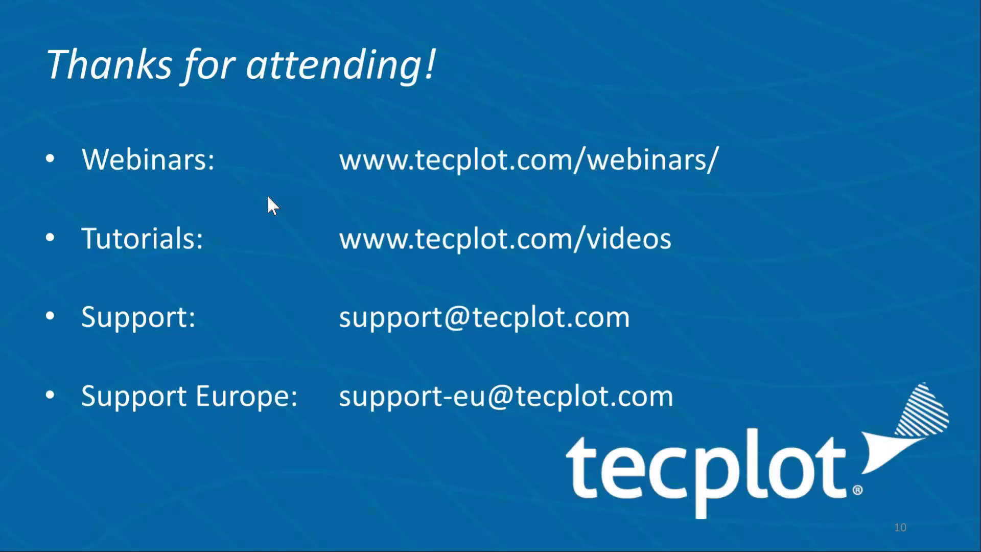